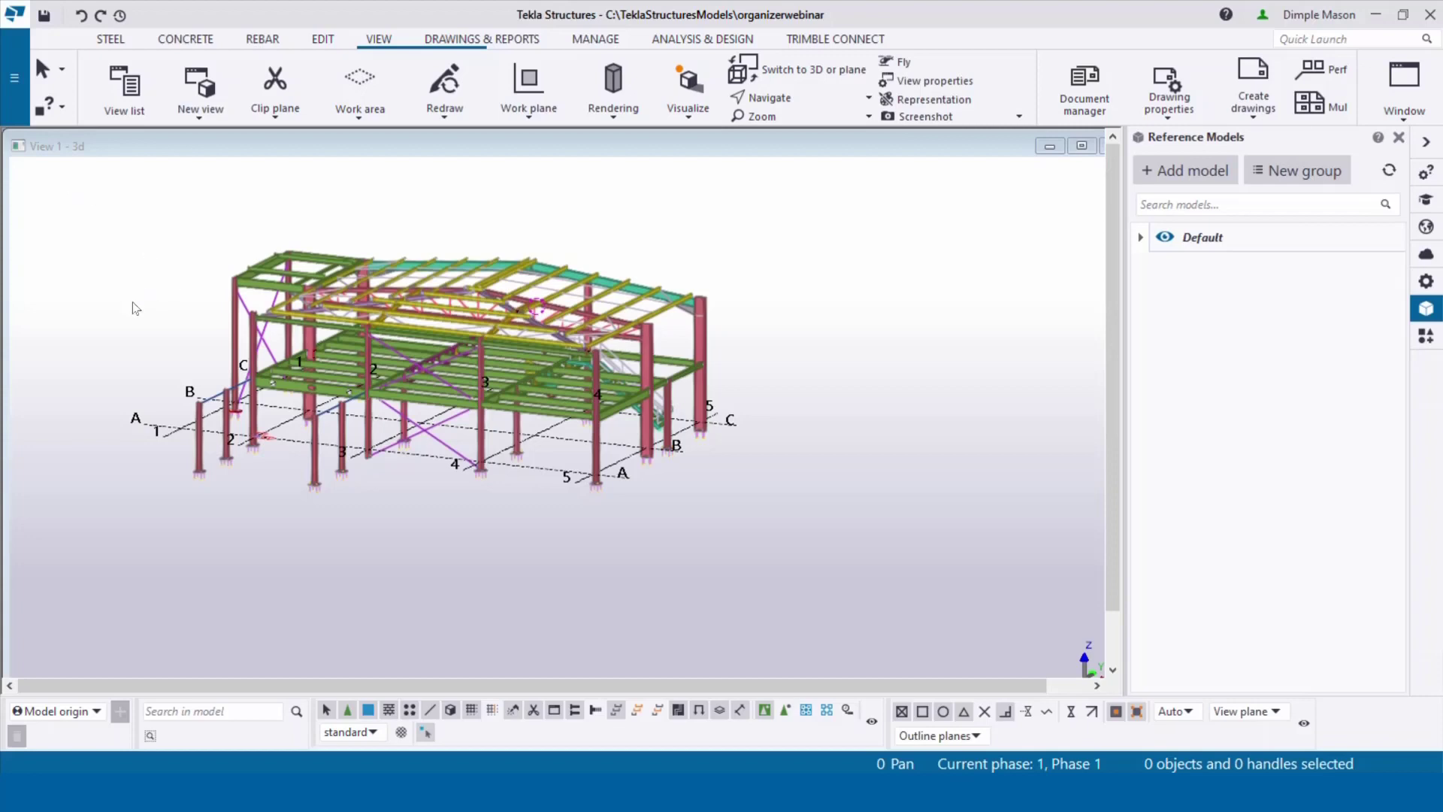
# Step: Zoom in on the steel frame and bring up a column's context menu
pyautogui.scroll(3, 338, 300)
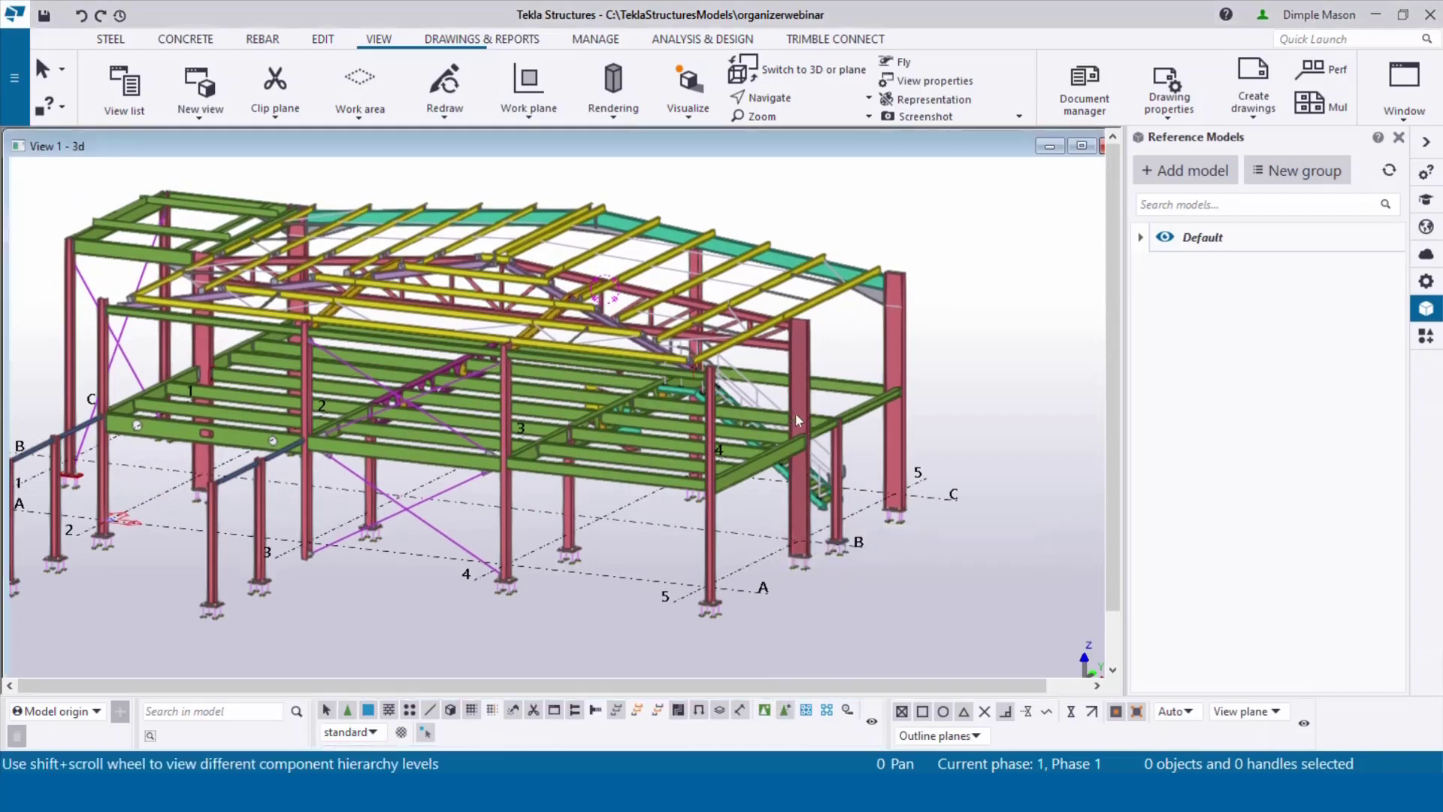
pyautogui.rightClick(797, 414)
pyautogui.moveTo(882, 331)
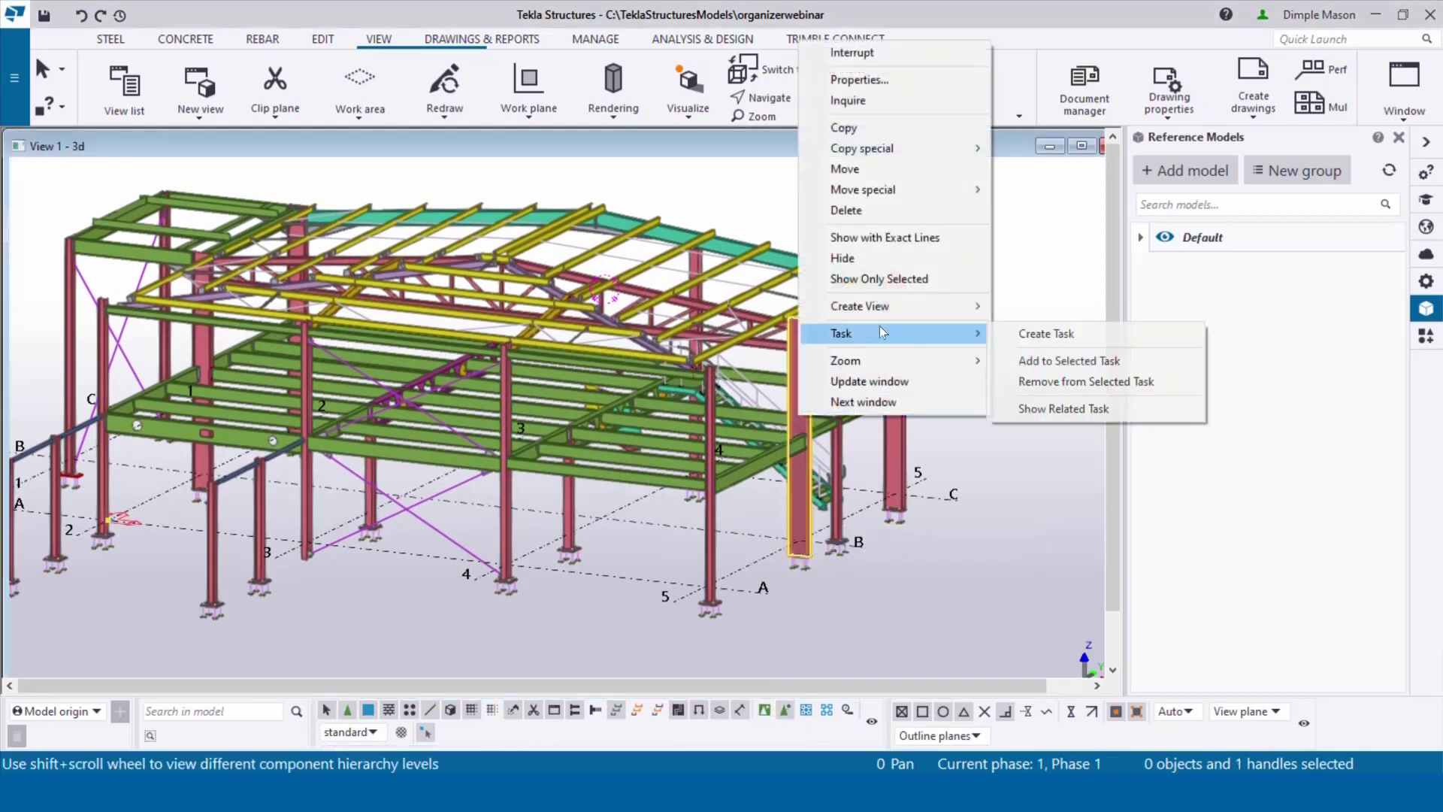
pyautogui.click(860, 103)
pyautogui.moveTo(545, 77); pyautogui.dragTo(626, 65)
pyautogui.scroll(-9, 389, 448)
pyautogui.scroll(-8, 388, 448)
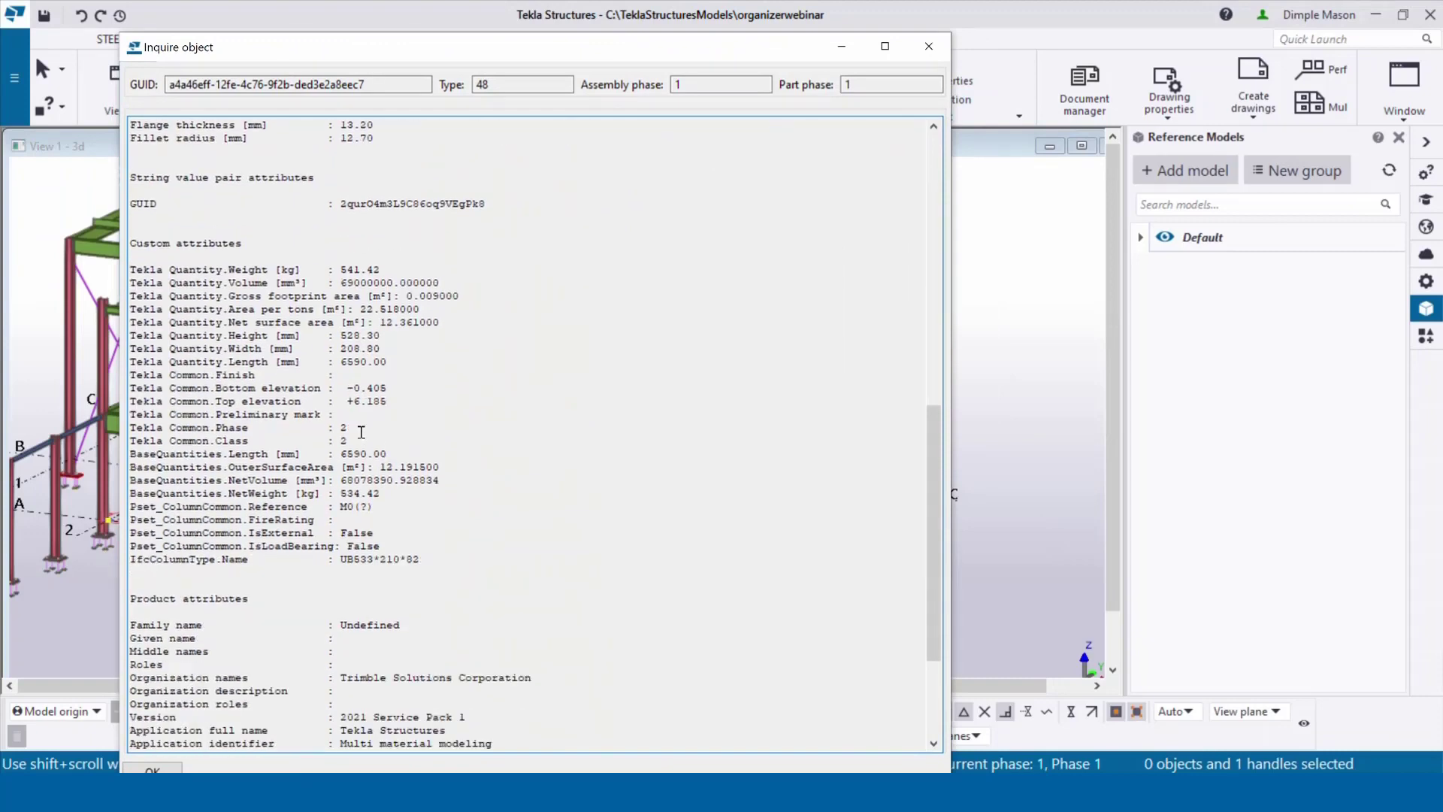
pyautogui.moveTo(348, 426); pyautogui.dragTo(131, 428)
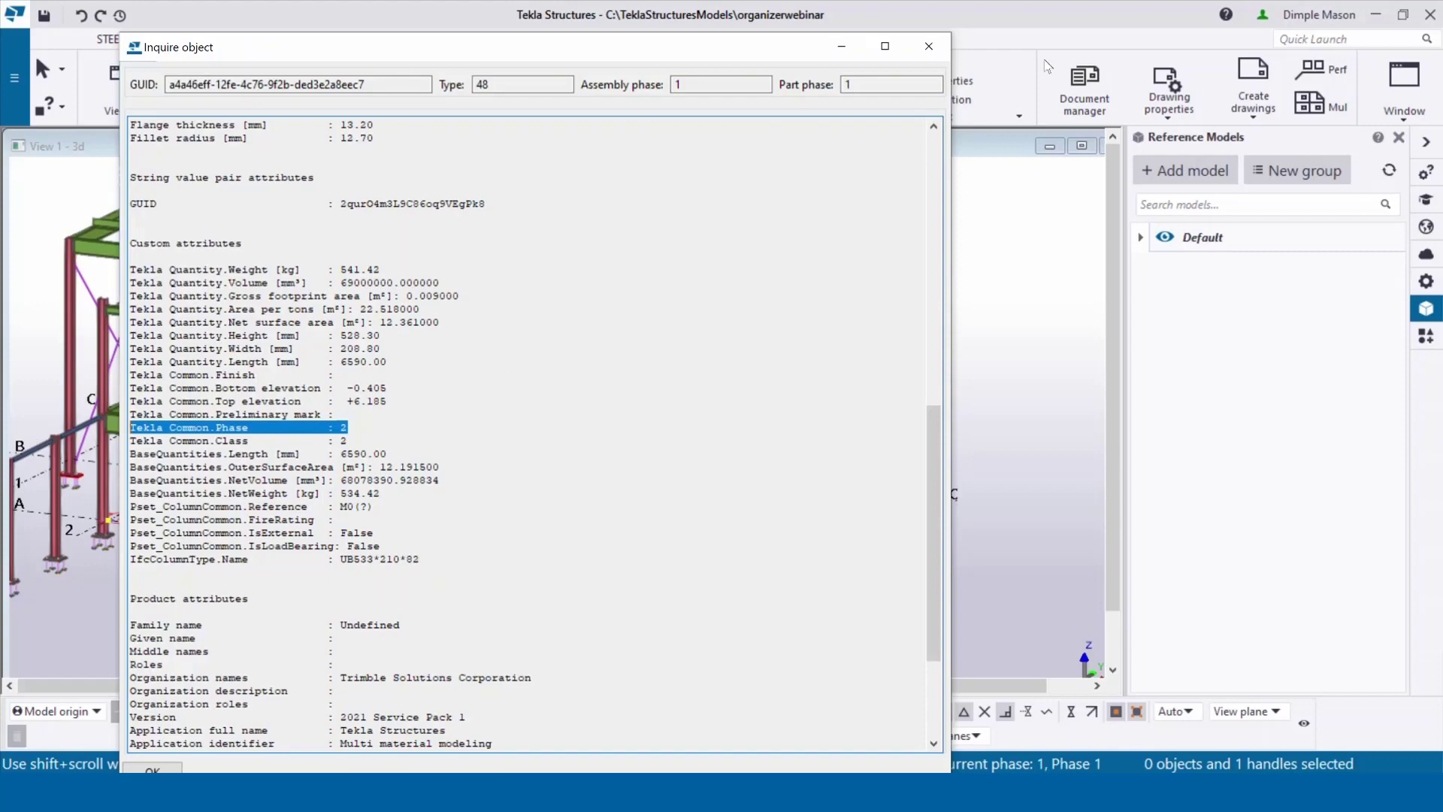
pyautogui.click(929, 46)
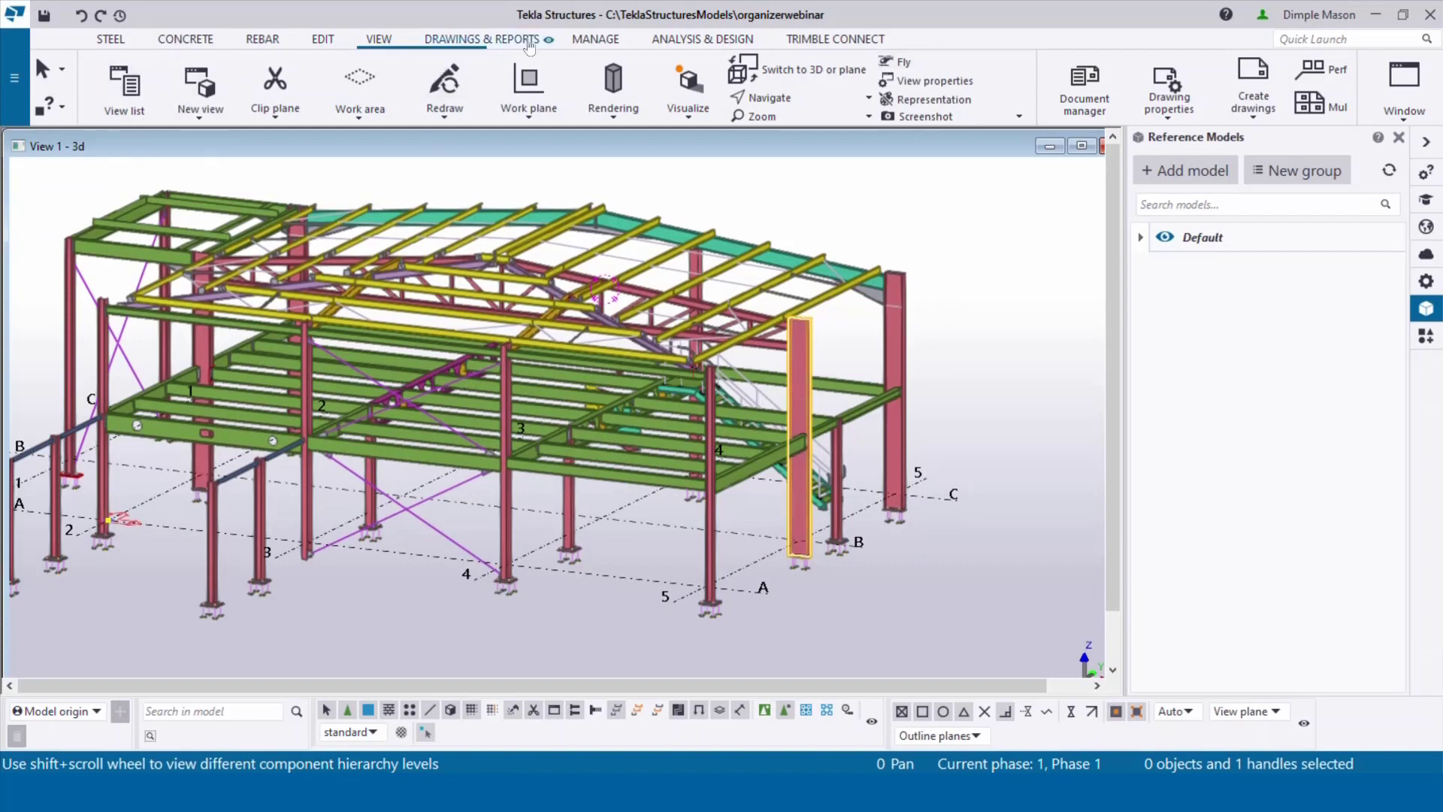
# Step: Open the Organizer from the Manage tab and move its window lower left
pyautogui.click(588, 41)
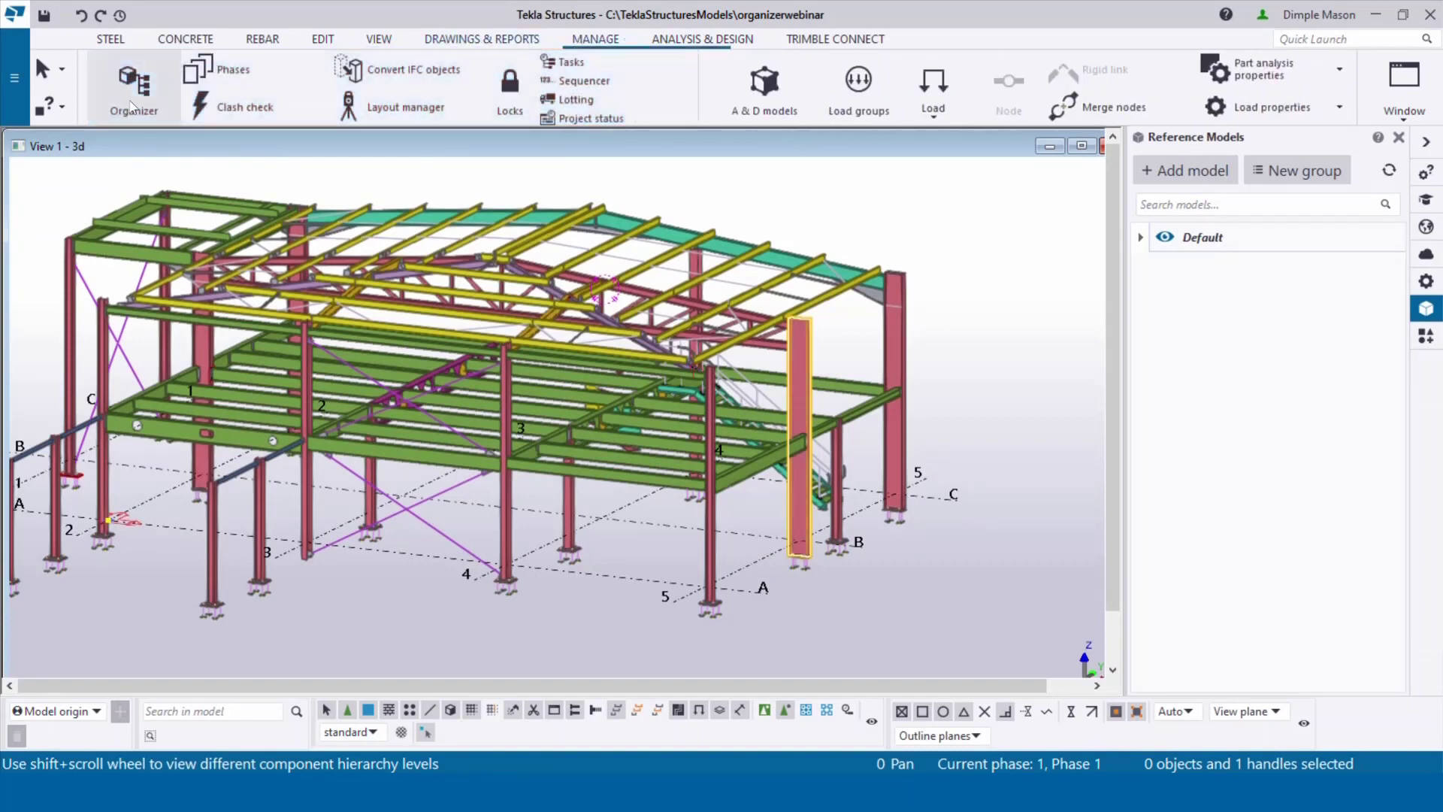
pyautogui.click(130, 106)
pyautogui.moveTo(884, 54); pyautogui.dragTo(635, 97)
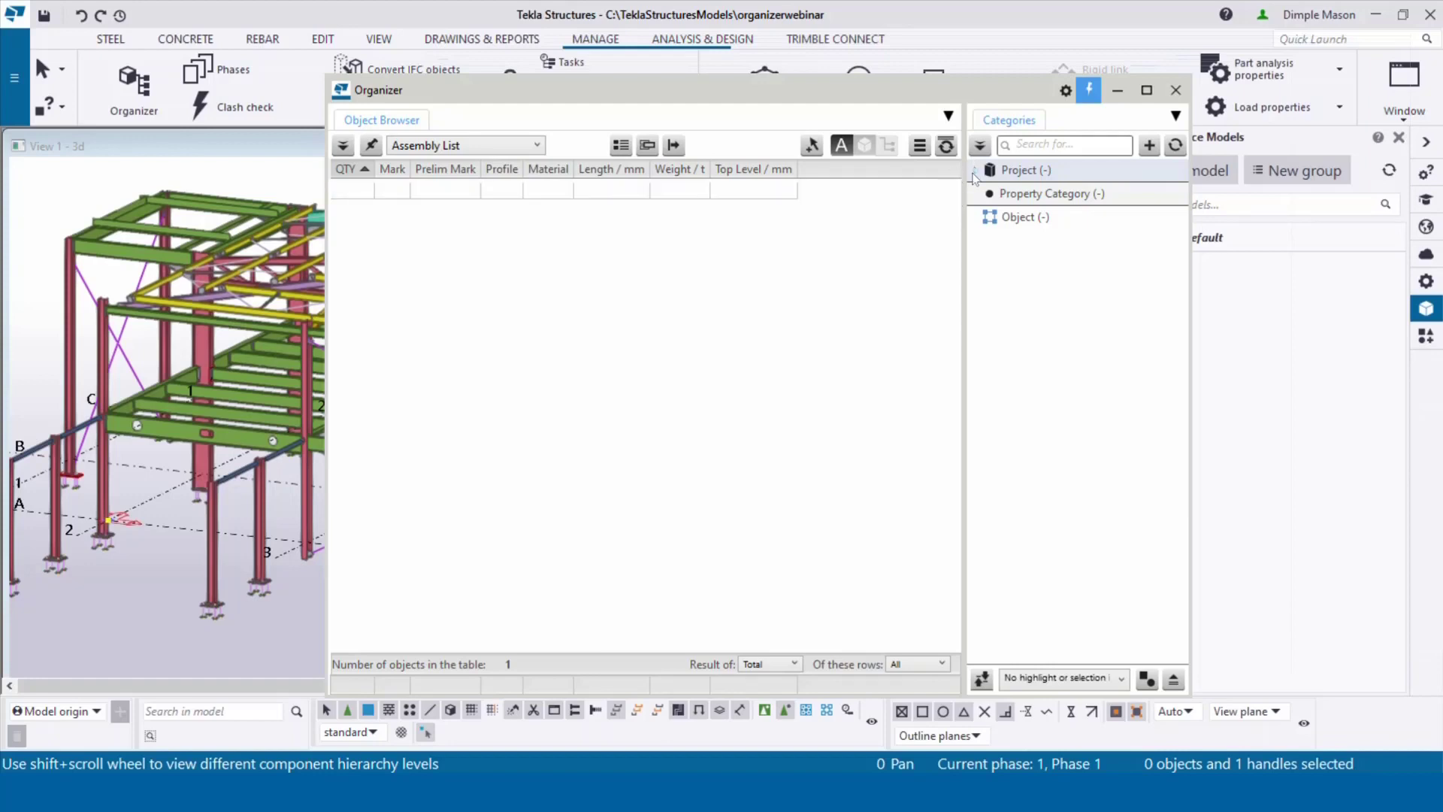
# Step: Define boundary boxes for the Building location under Project > Site
pyautogui.click(975, 170)
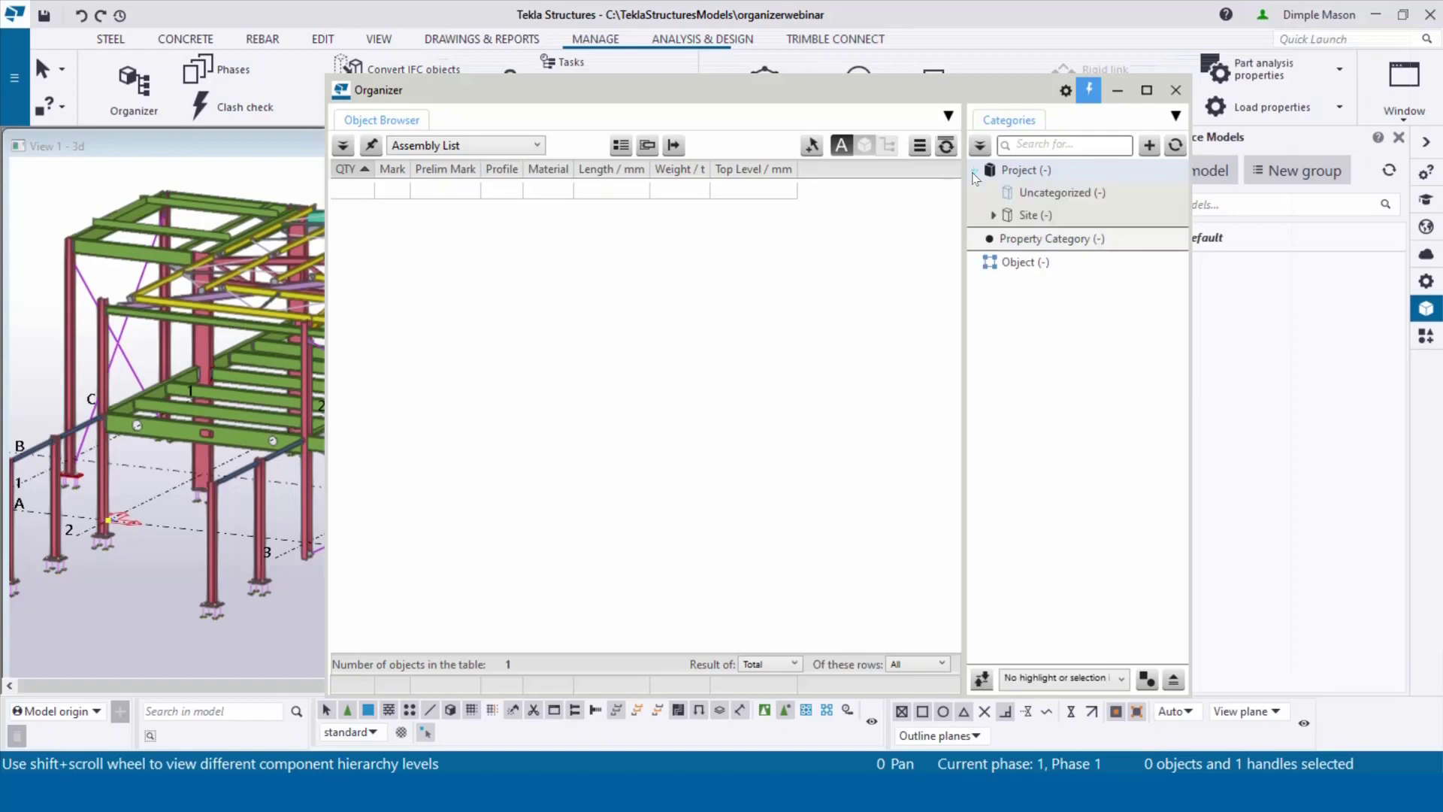
pyautogui.click(991, 216)
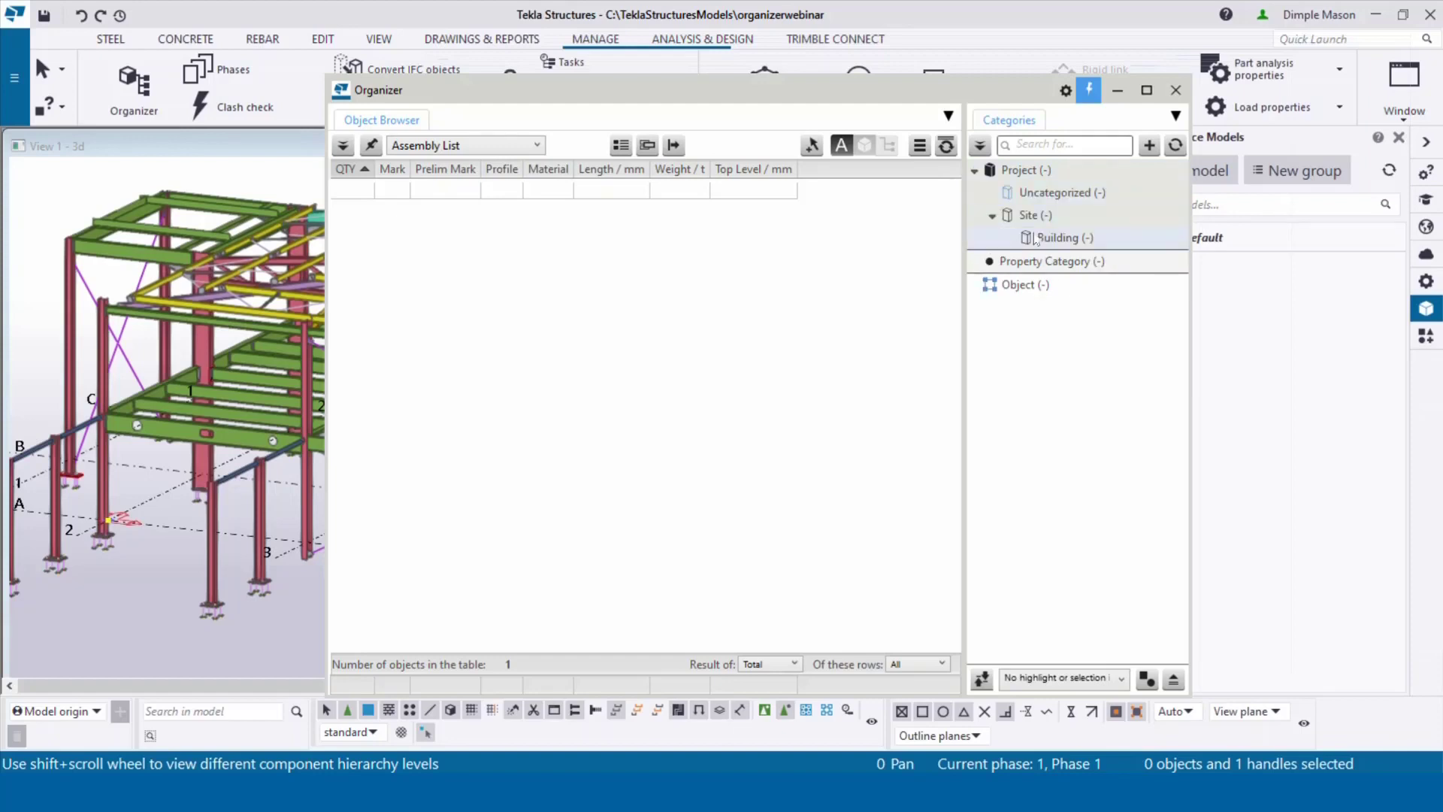
pyautogui.click(1040, 239)
pyautogui.rightClick(1042, 239)
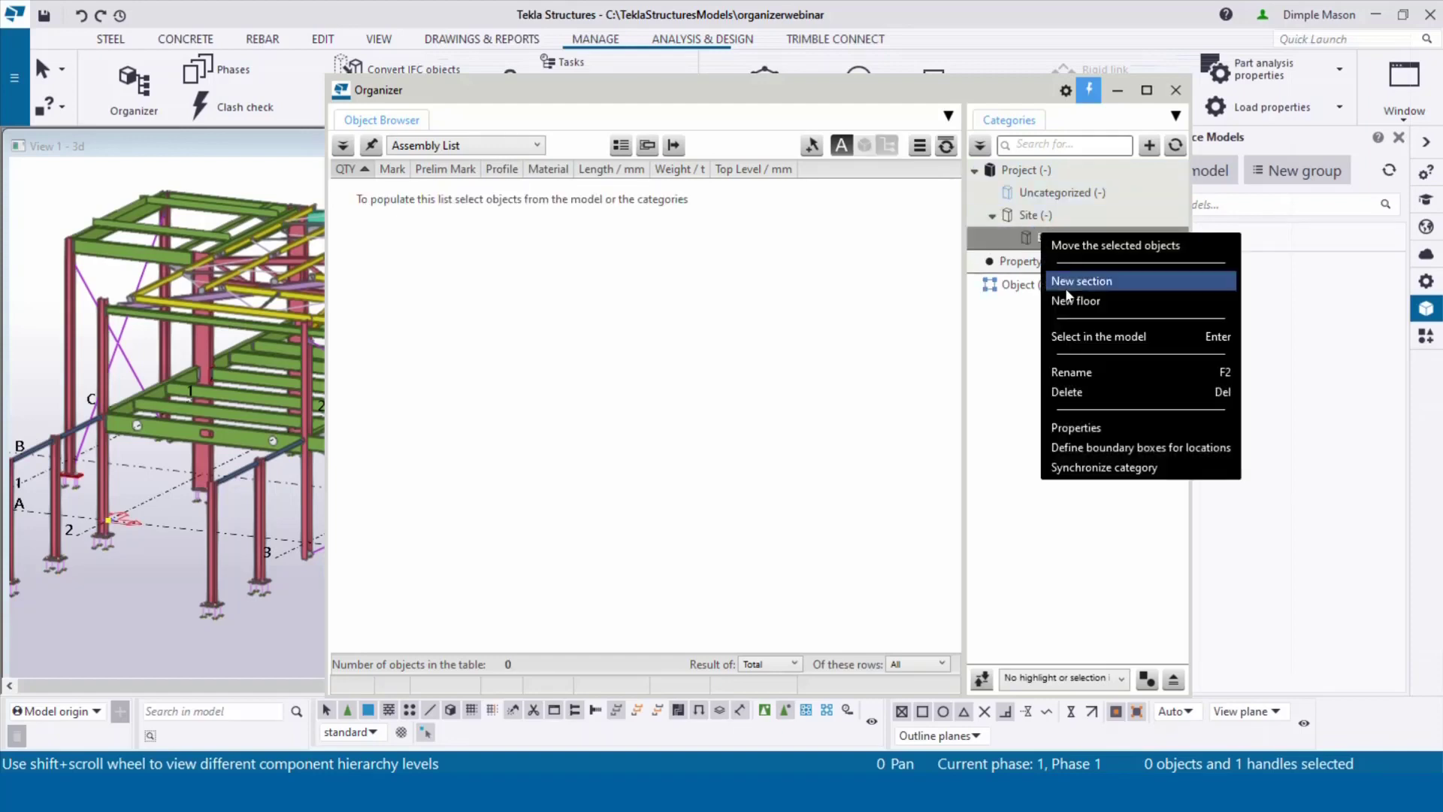
pyautogui.click(1094, 449)
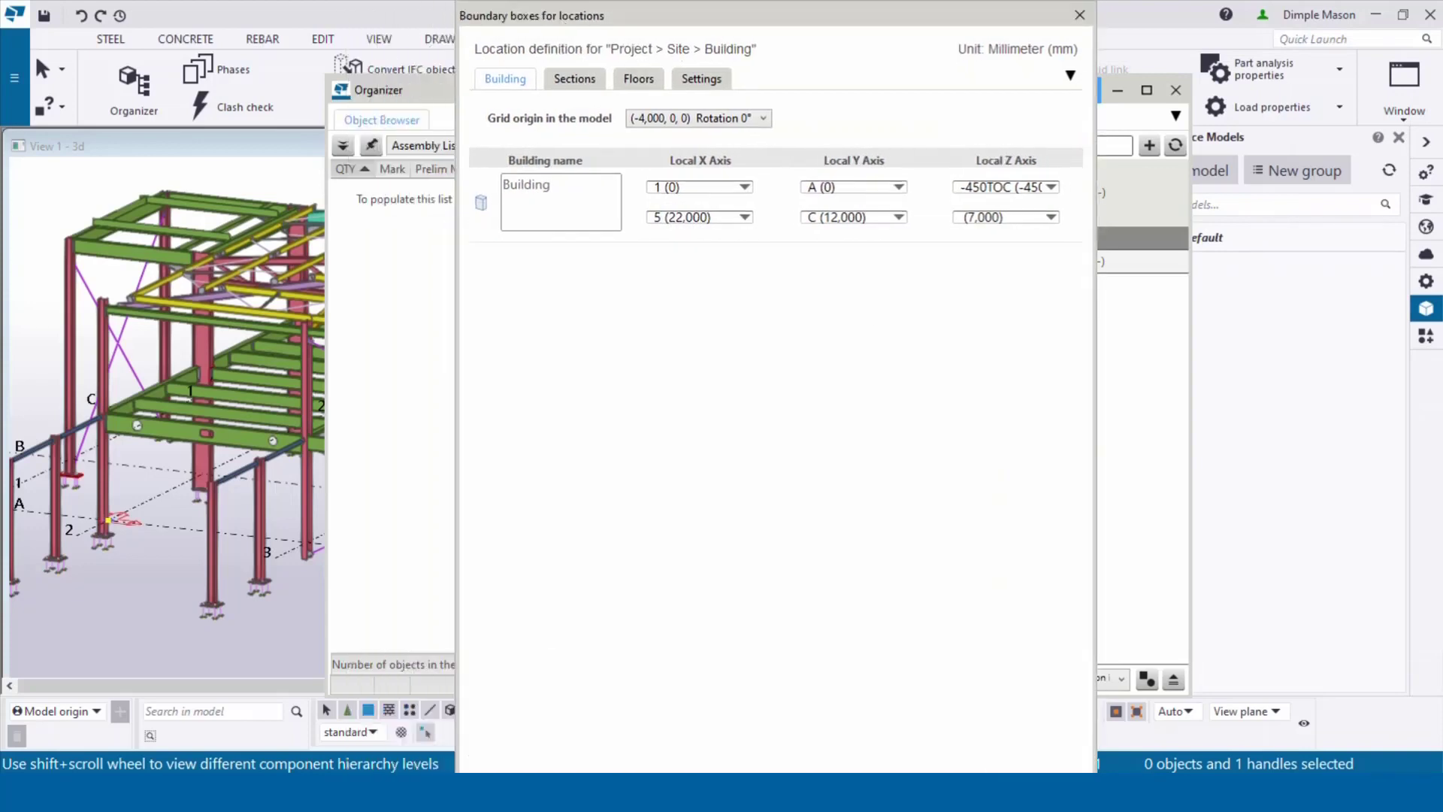
# Step: Show the Building boundary box around the model and view it more side-on
pyautogui.moveTo(815, 14); pyautogui.dragTo(909, 57)
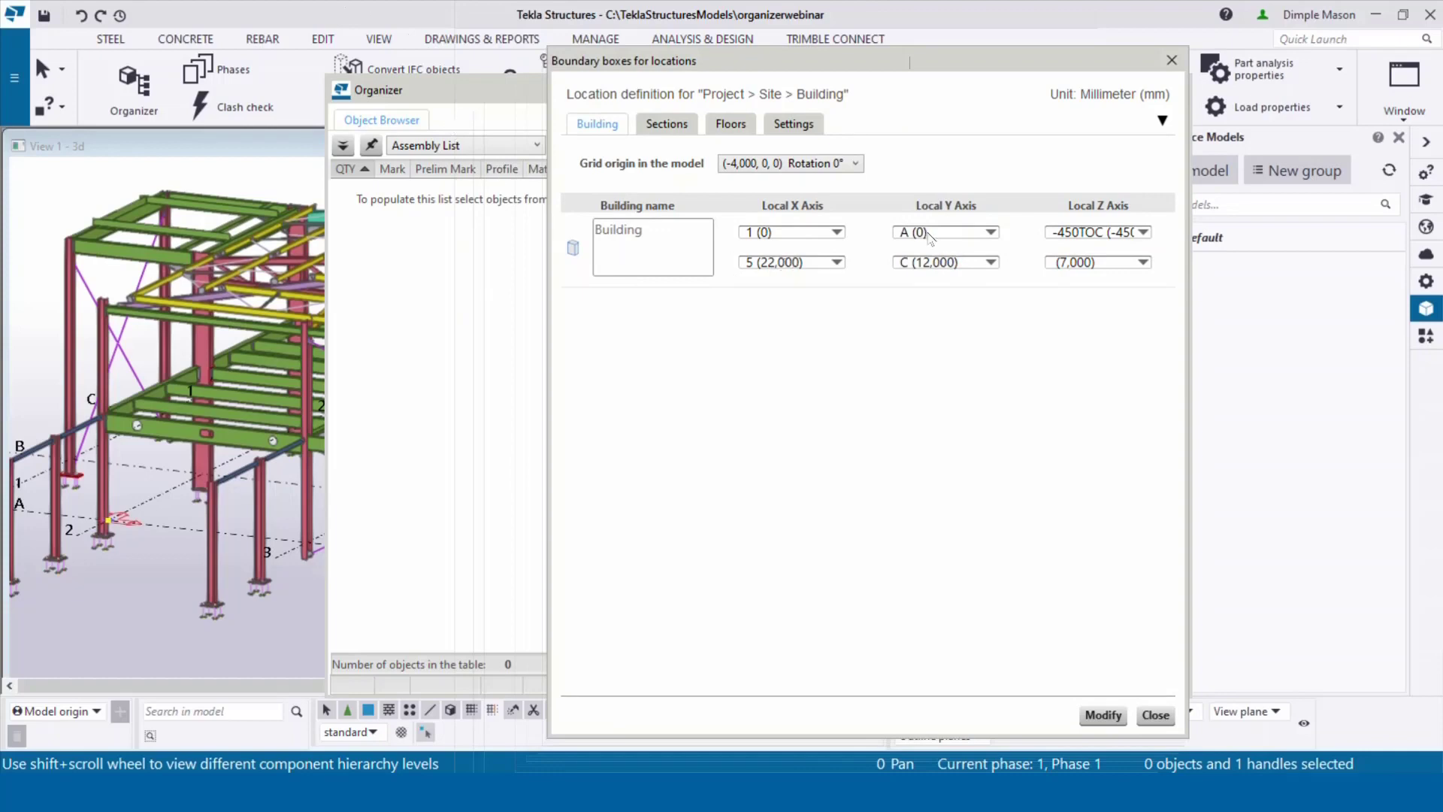
pyautogui.click(574, 248)
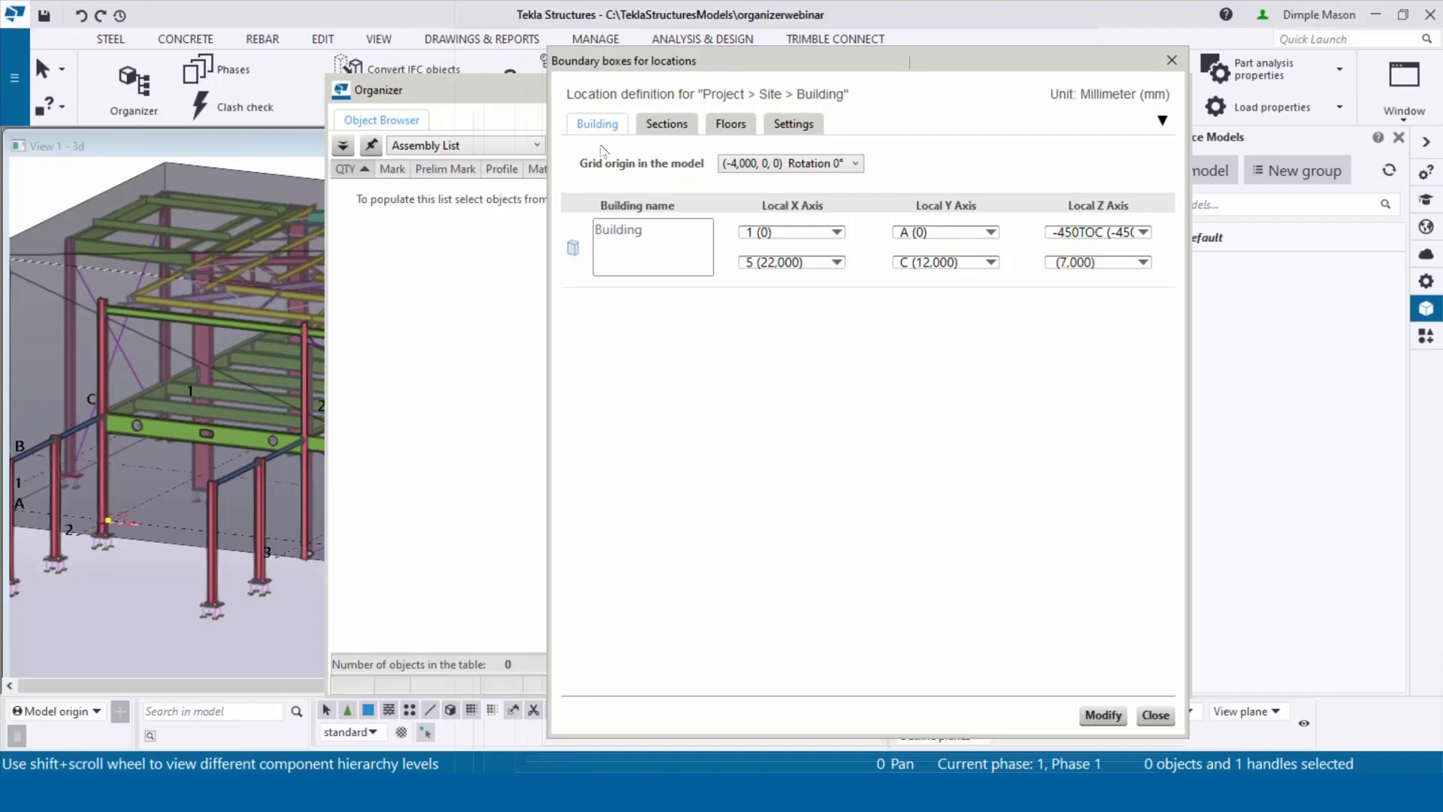
pyautogui.scroll(-5, 229, 267)
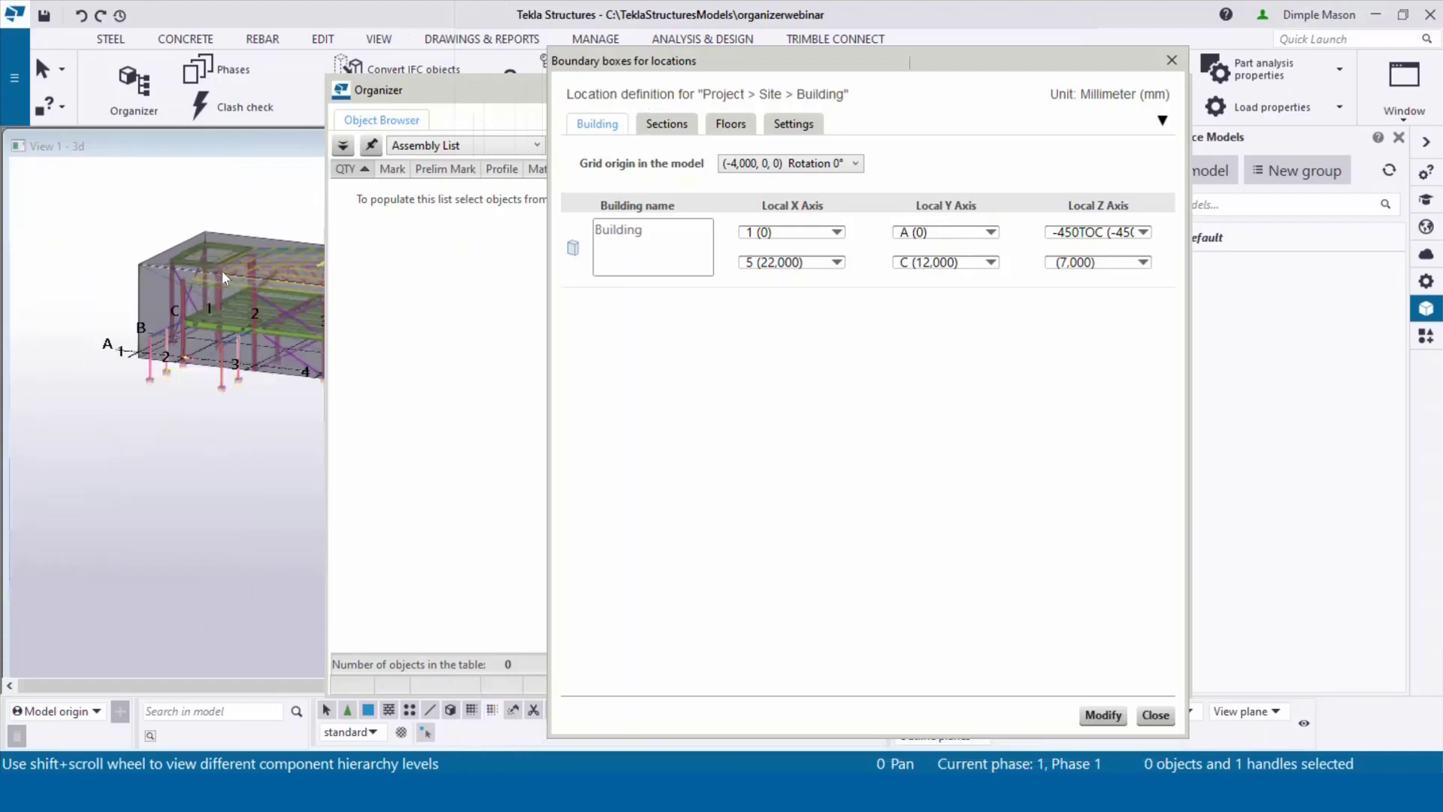
pyautogui.scroll(-2, 223, 272)
pyautogui.moveTo(223, 273); pyautogui.dragTo(45, 339, button='middle')
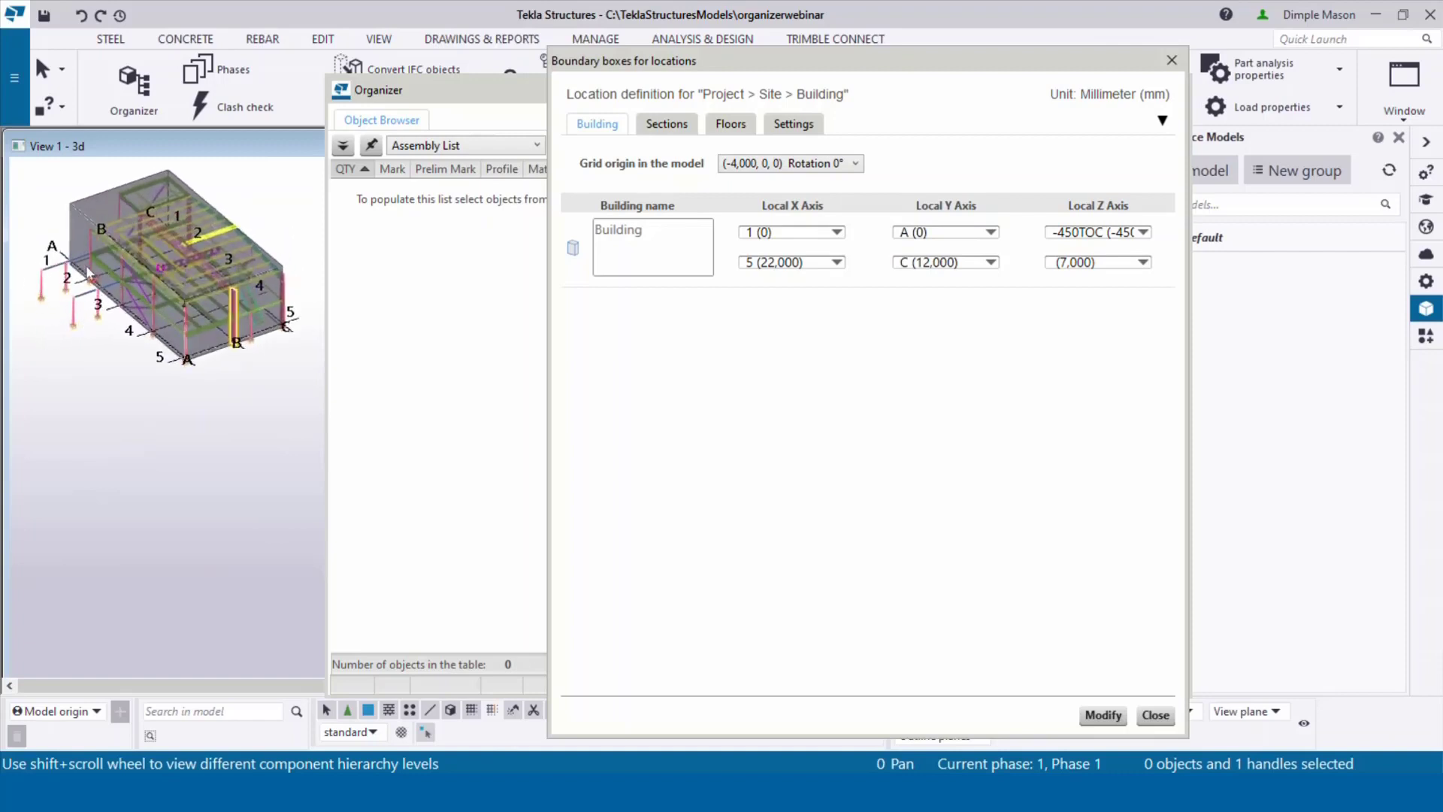
pyautogui.scroll(4, 100, 276)
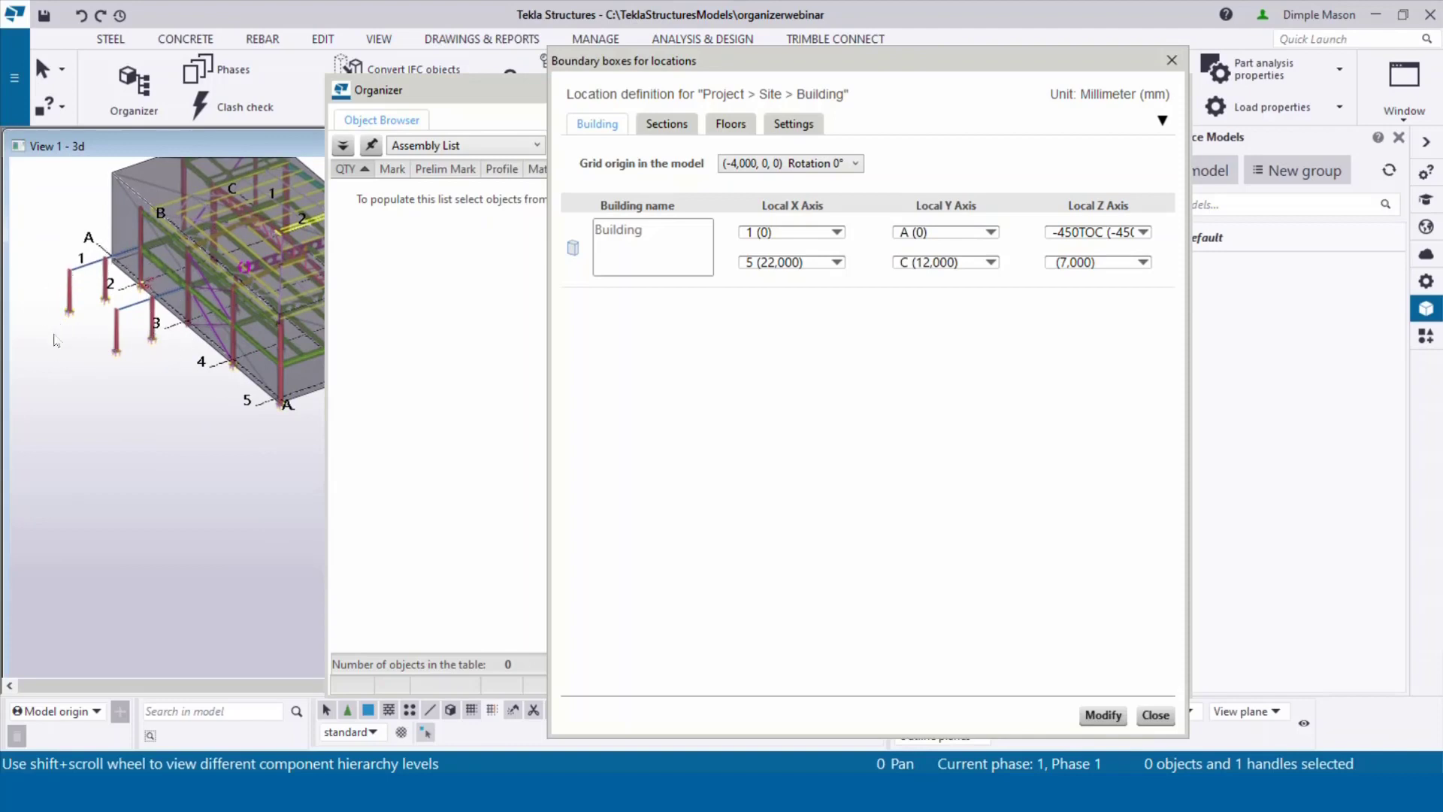
pyautogui.keyDown('ctrl'); pyautogui.moveTo(167, 308); pyautogui.dragTo(99, 328, button='middle'); pyautogui.keyUp('ctrl')
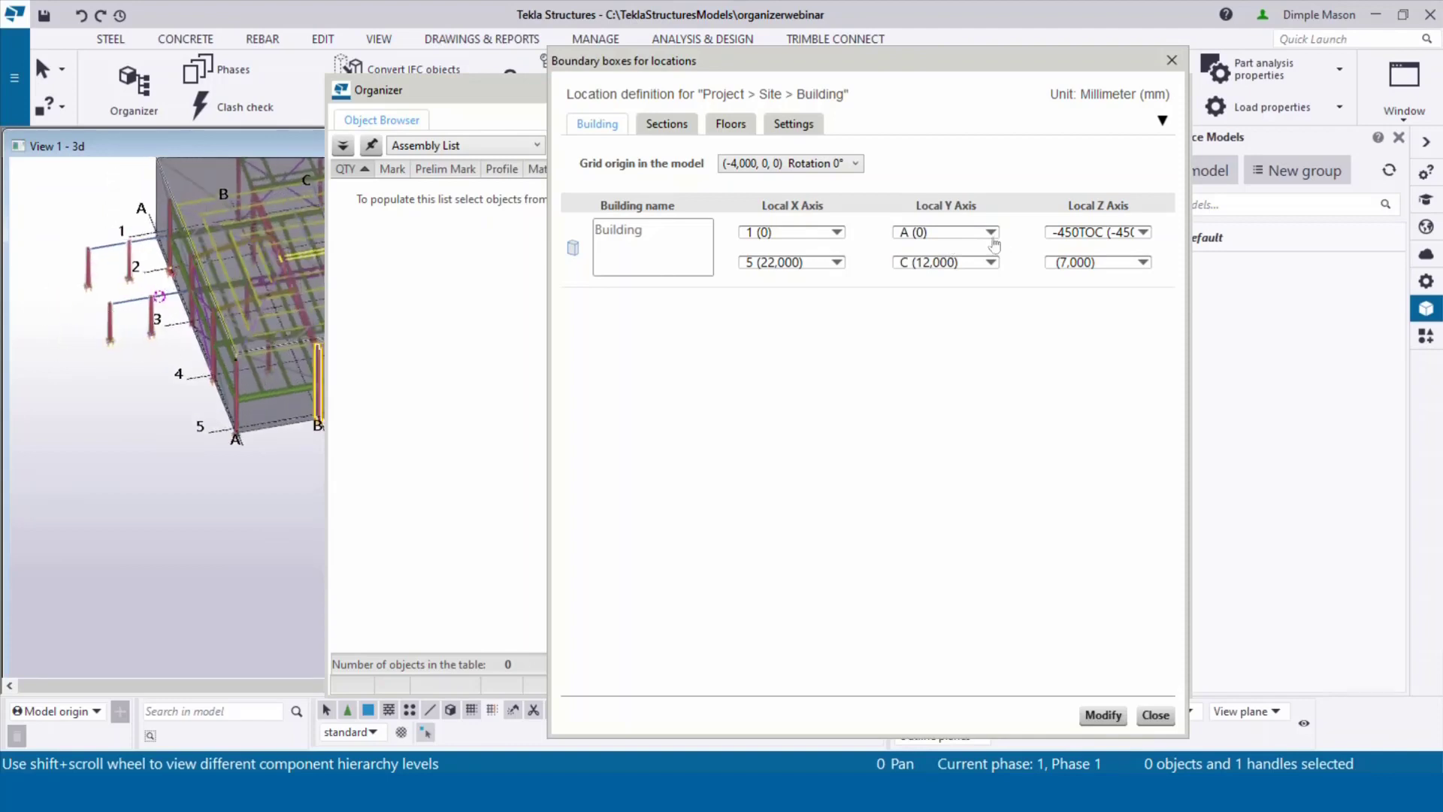
# Step: Set the Building's starting Local Y limit to -7000 and redraw the enlarged box
pyautogui.click(957, 235)
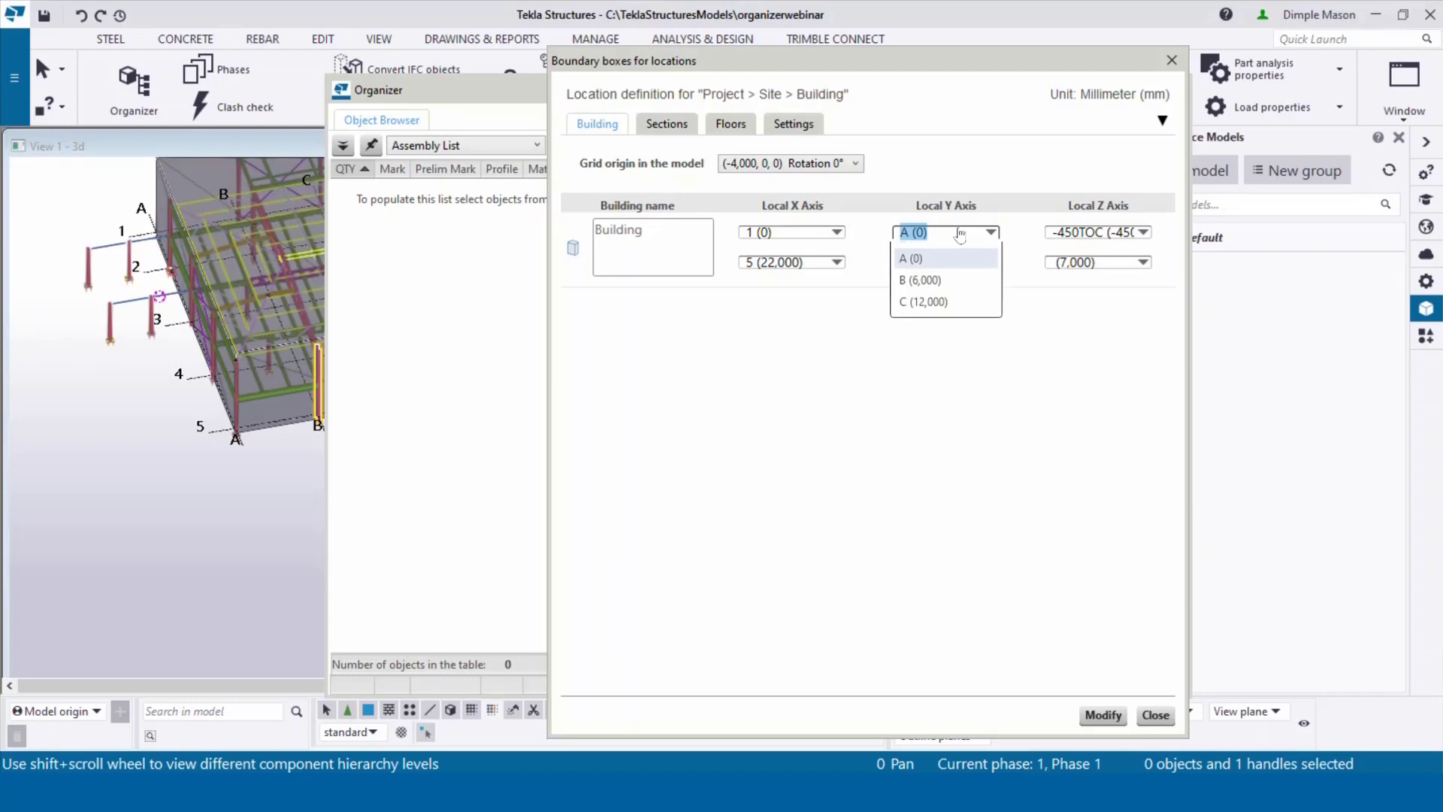
pyautogui.write('-')
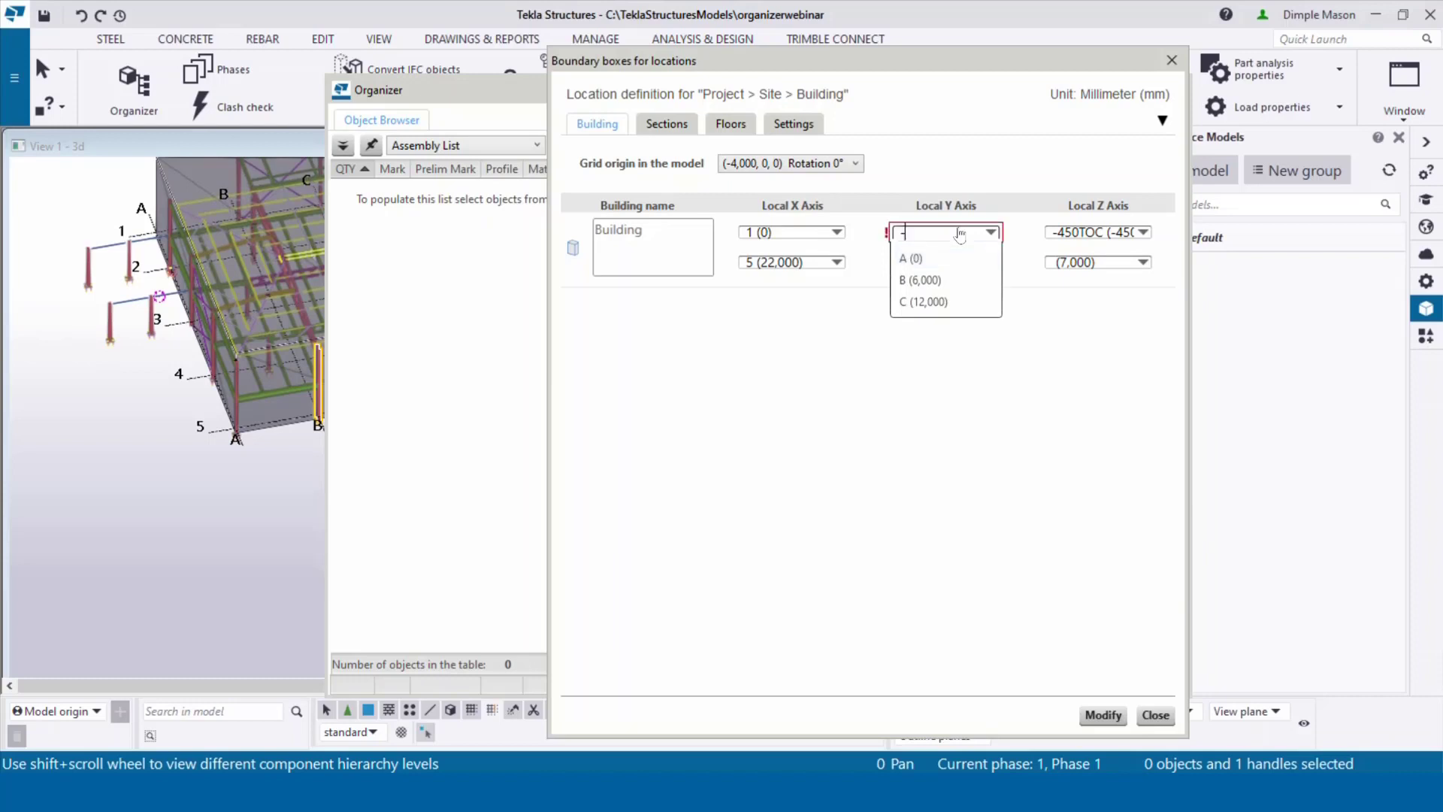
pyautogui.write('7000')
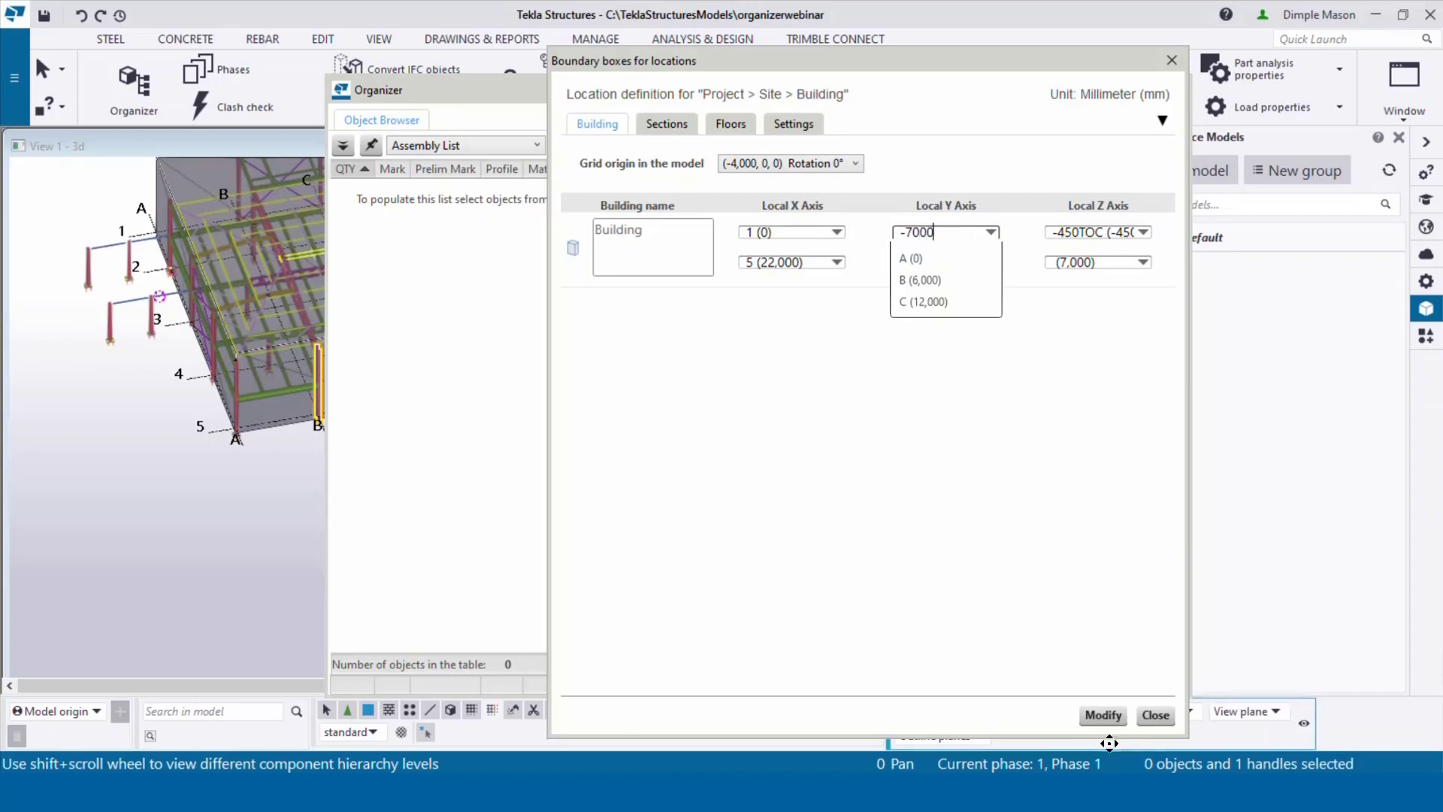
pyautogui.click(1109, 718)
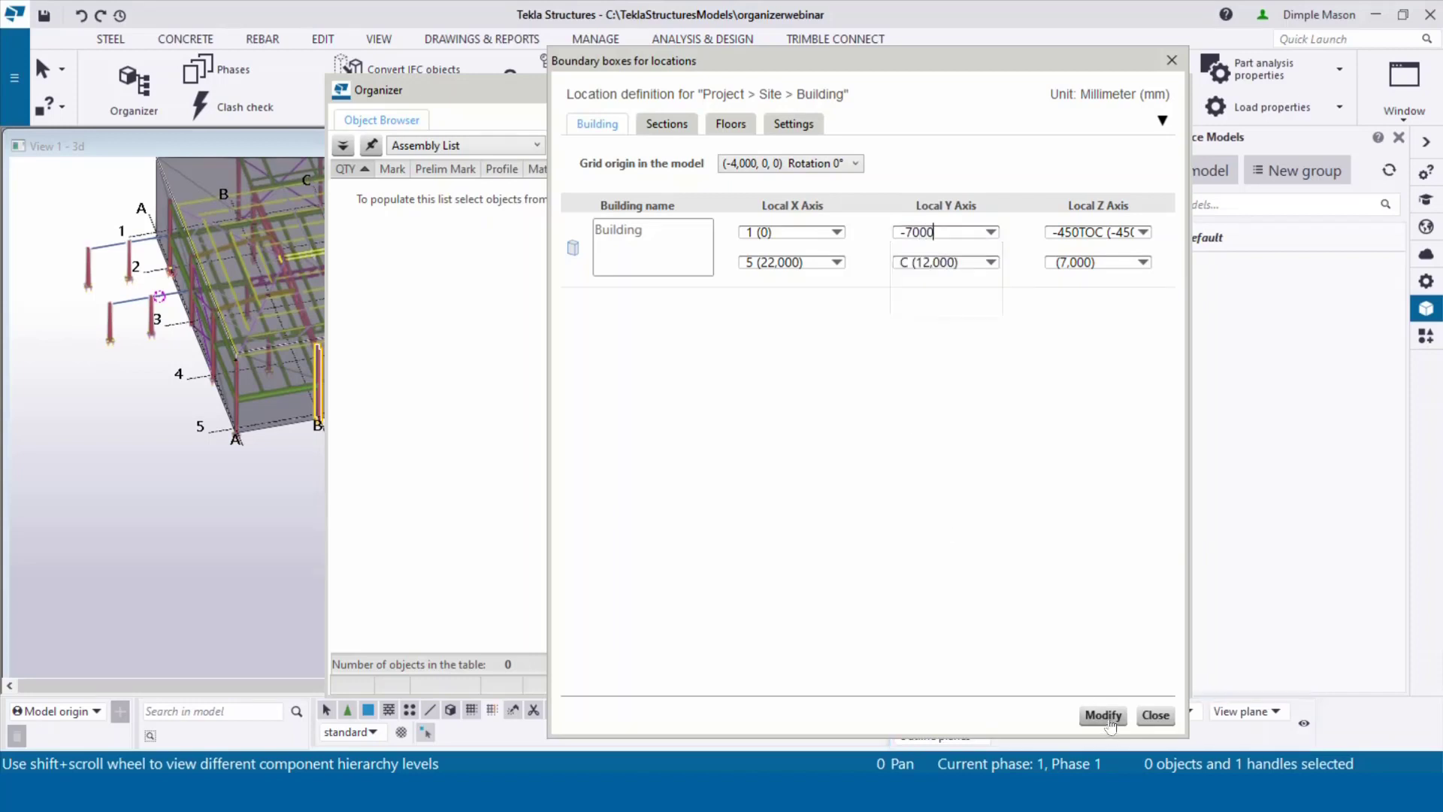
pyautogui.click(575, 251)
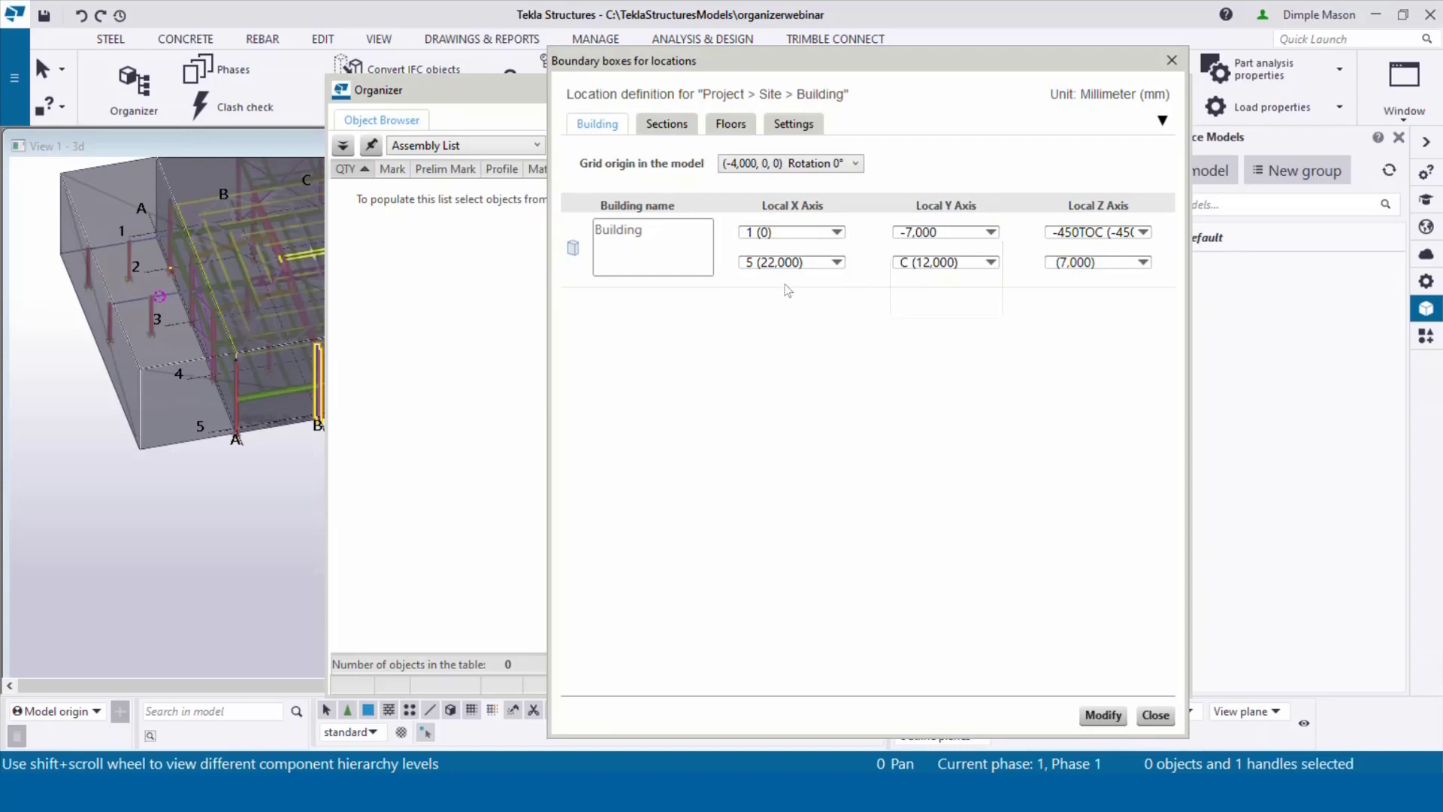
# Step: Add two sections, Section and Section 1, to the Building
pyautogui.click(678, 126)
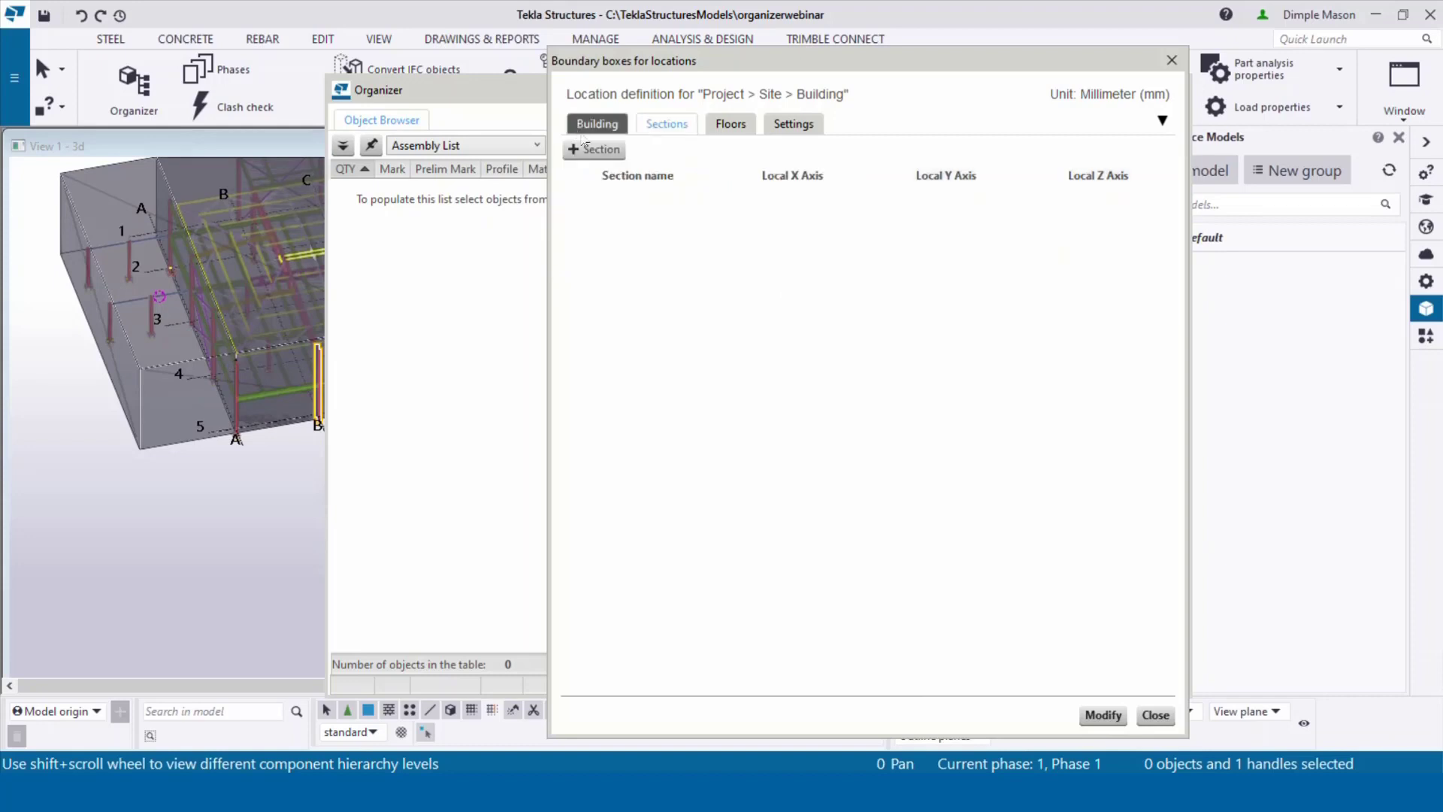
pyautogui.click(590, 148)
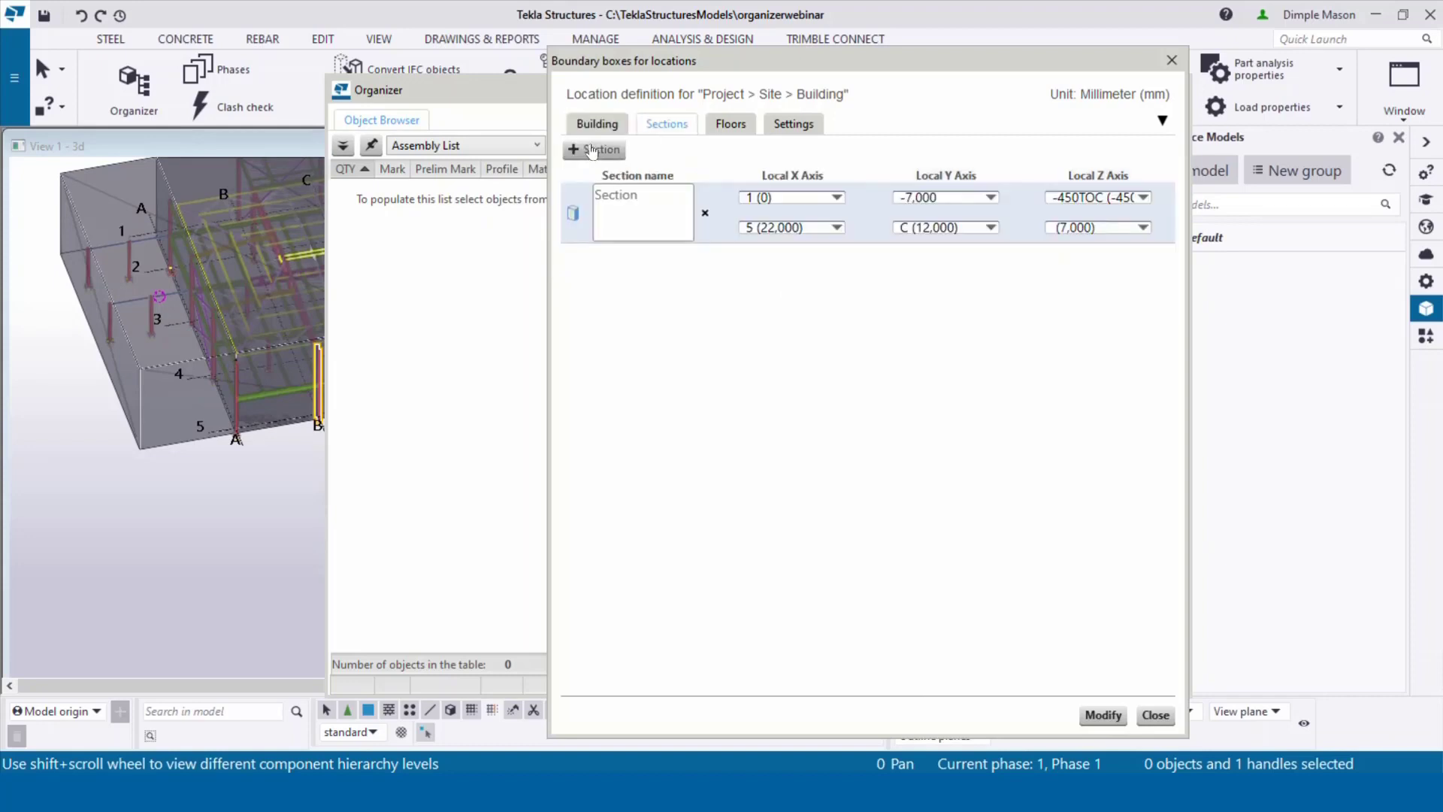
pyautogui.click(592, 149)
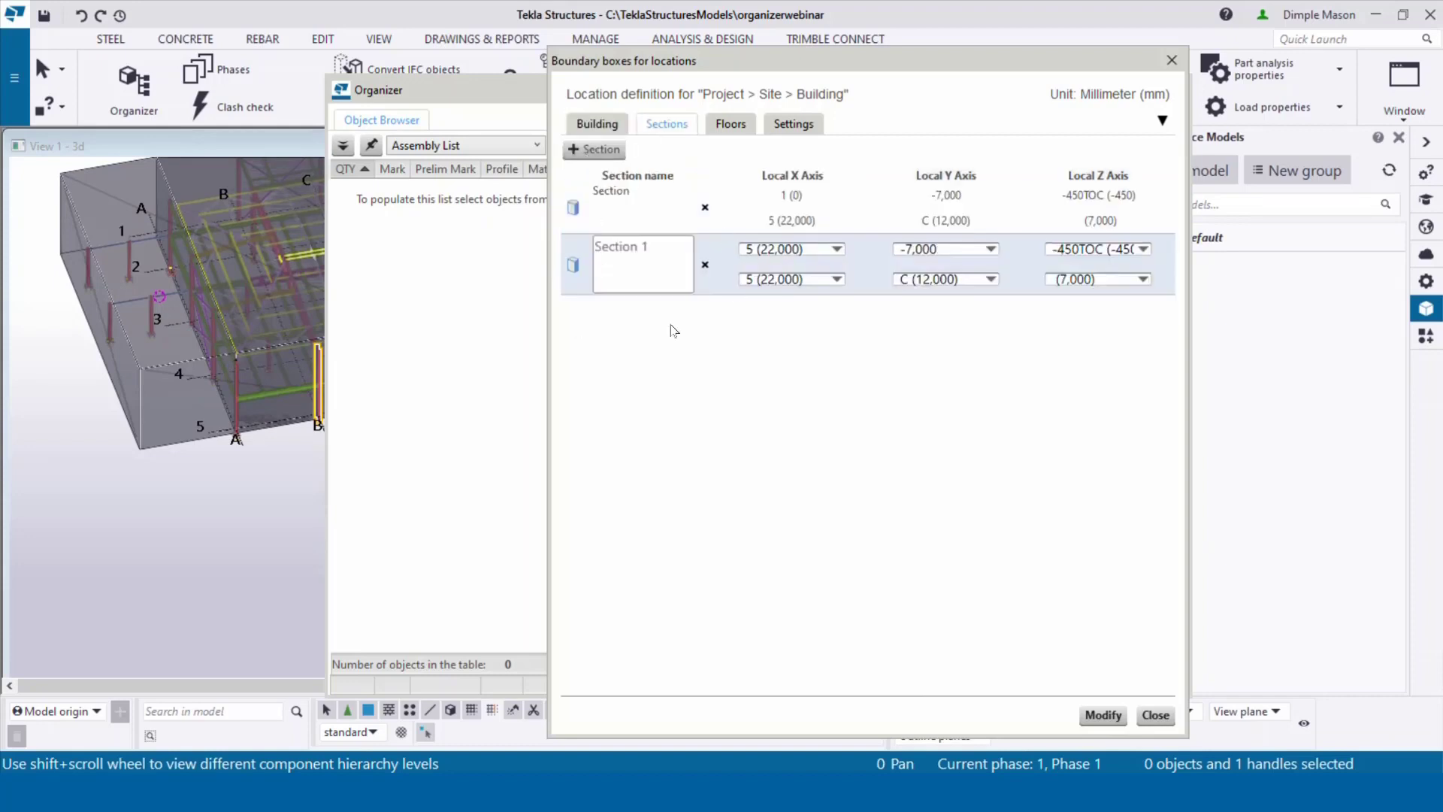
pyautogui.click(788, 202)
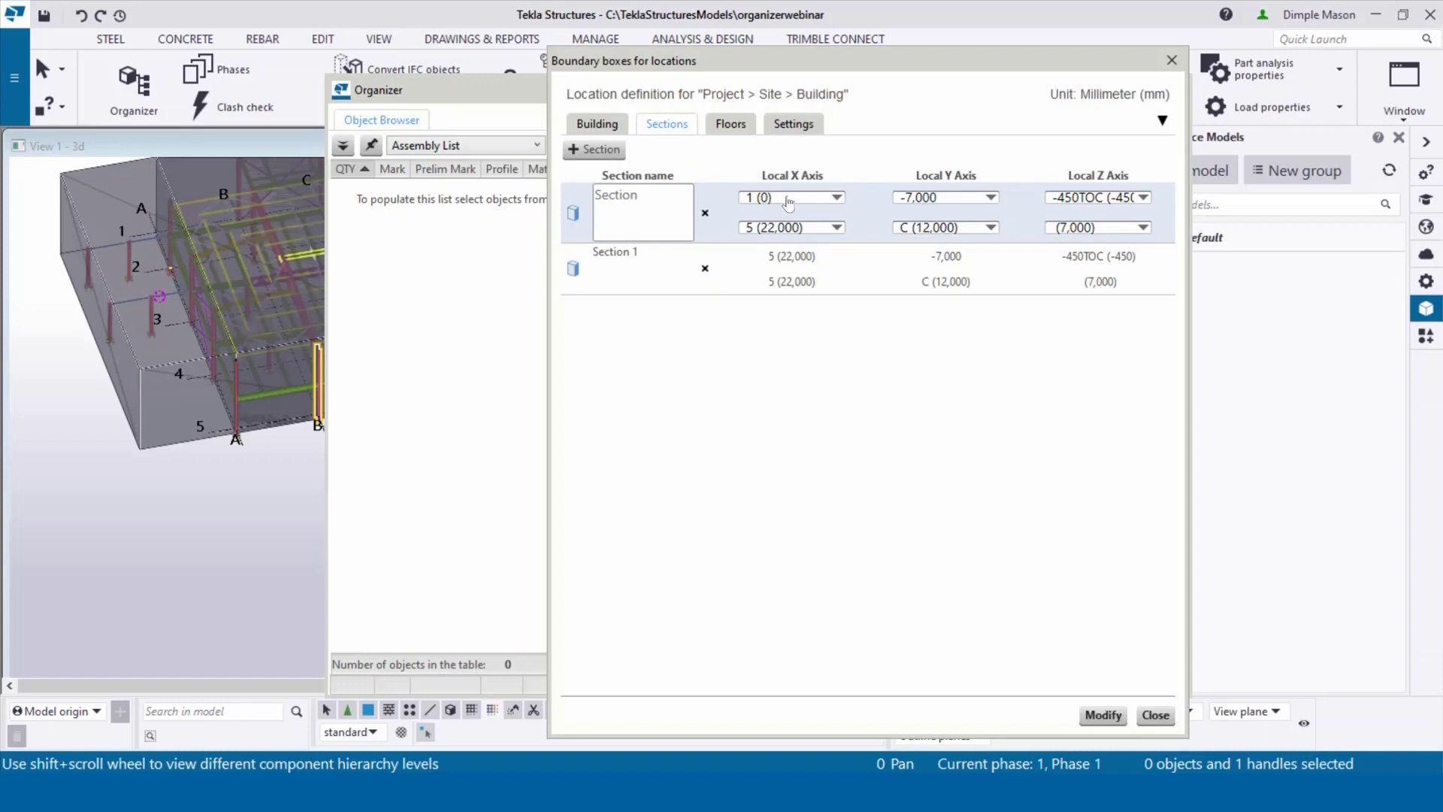
pyautogui.keyDown('ctrl'); pyautogui.moveTo(240, 340); pyautogui.dragTo(303, 323, button='middle'); pyautogui.keyUp('ctrl')
# Step: Split the sections at grid 3 (10,000) and show the first section's box
pyautogui.click(802, 226)
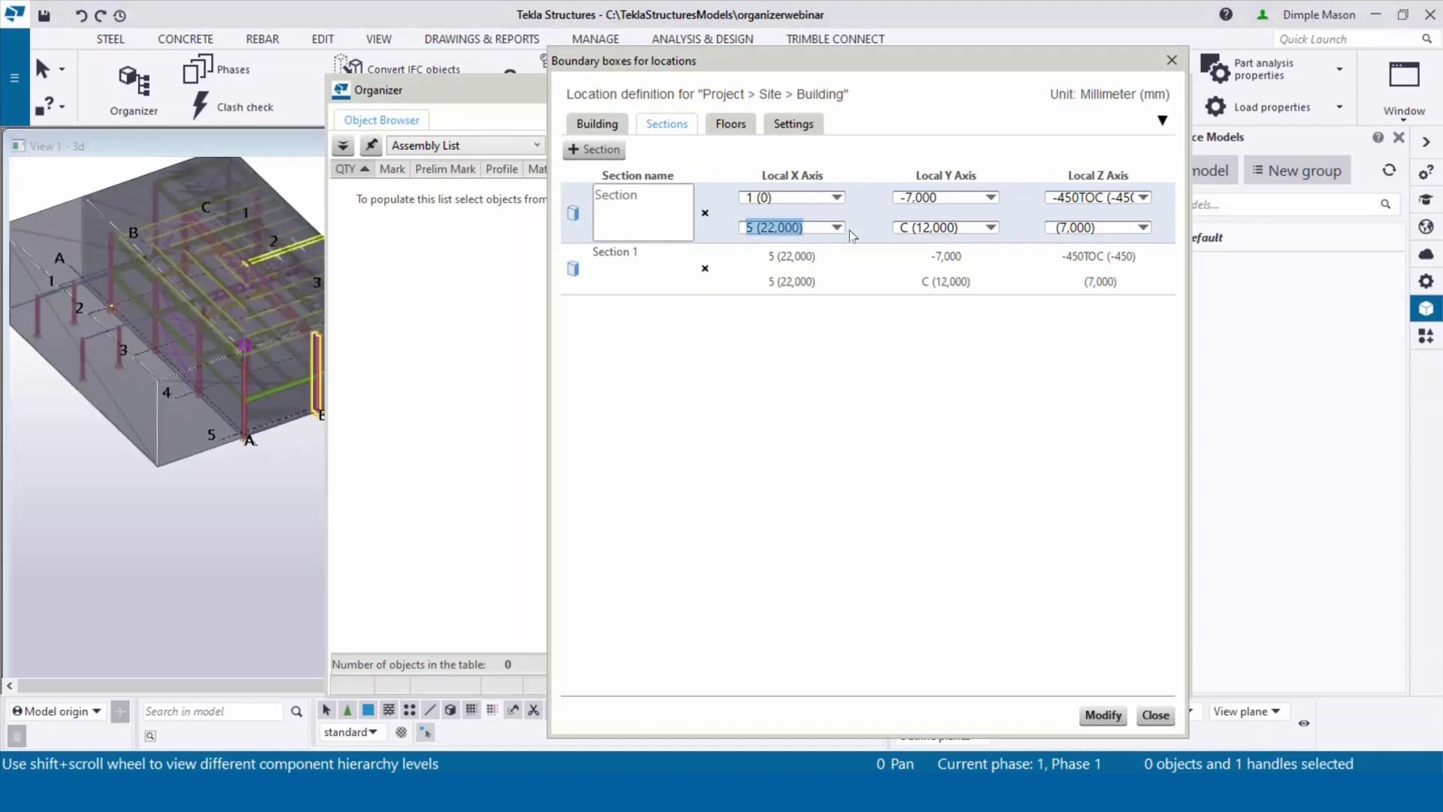
pyautogui.click(836, 227)
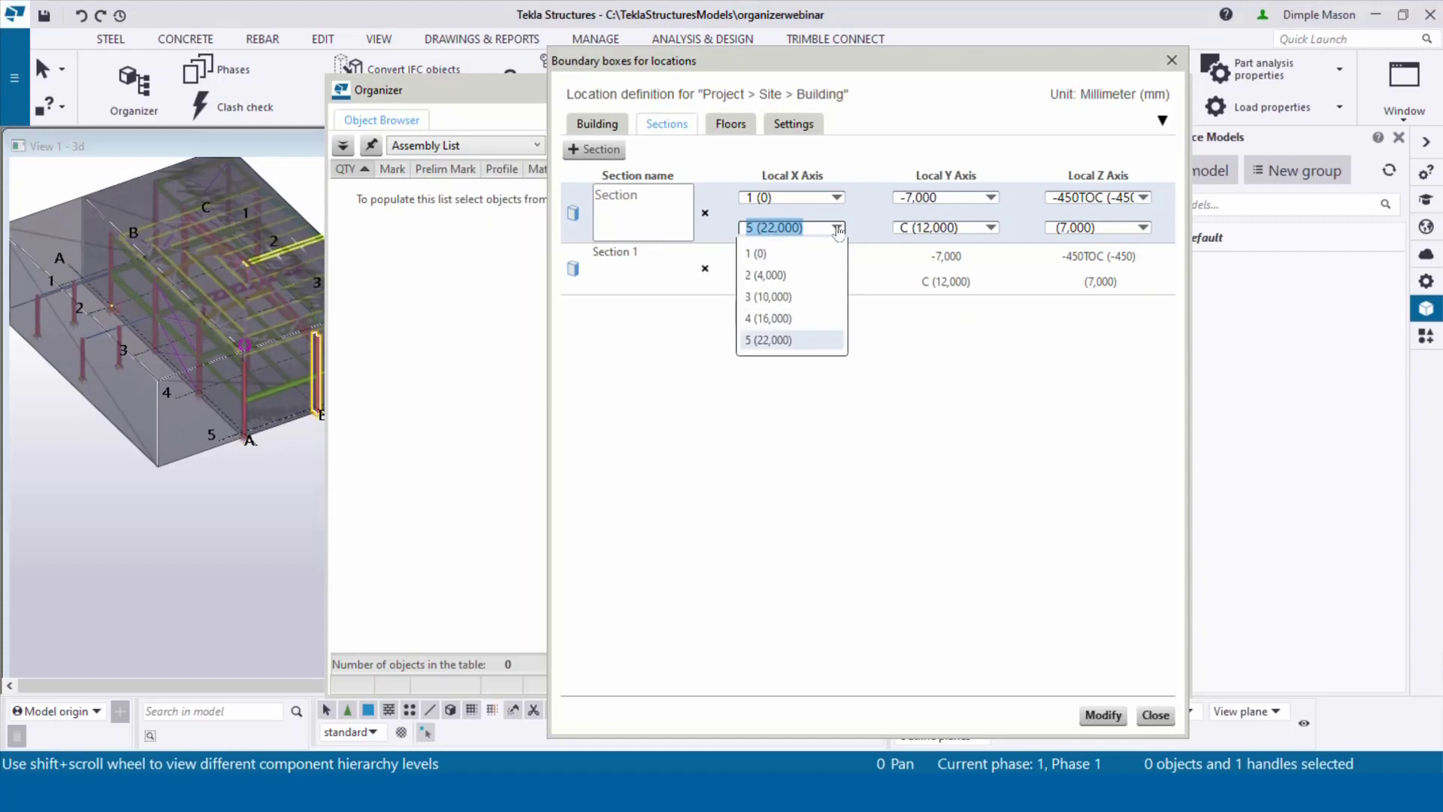
pyautogui.click(792, 299)
pyautogui.click(801, 254)
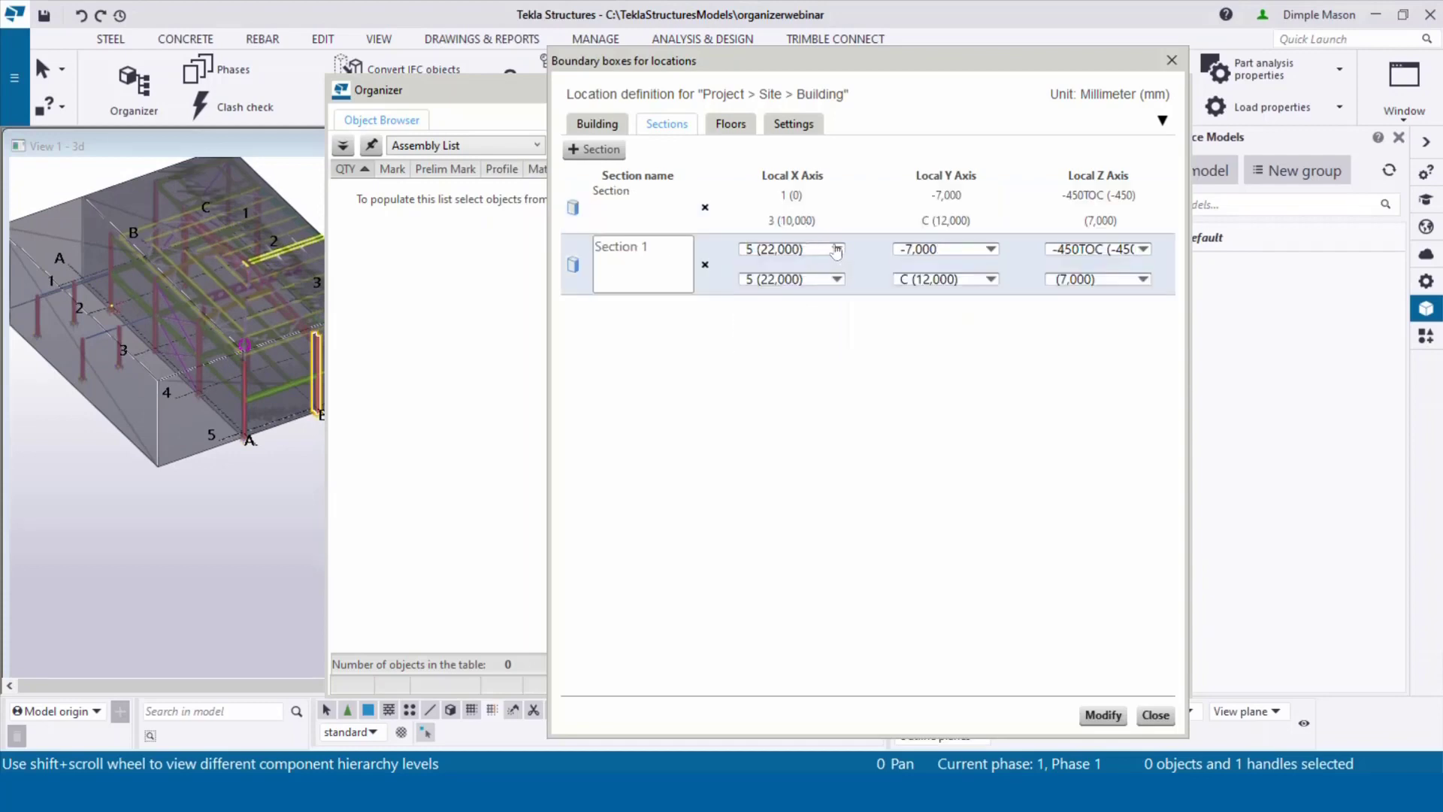
pyautogui.click(837, 249)
pyautogui.click(801, 318)
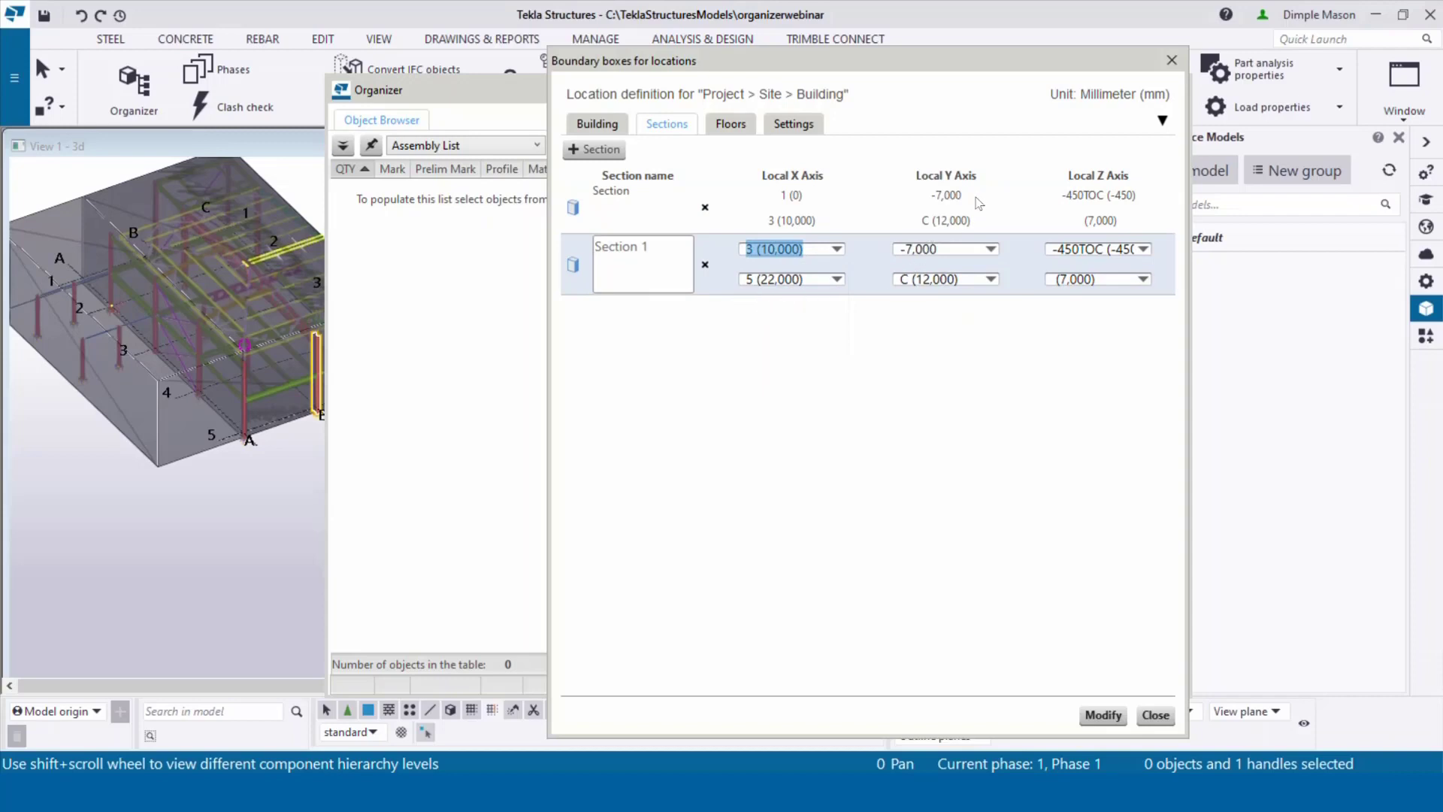
pyautogui.click(977, 203)
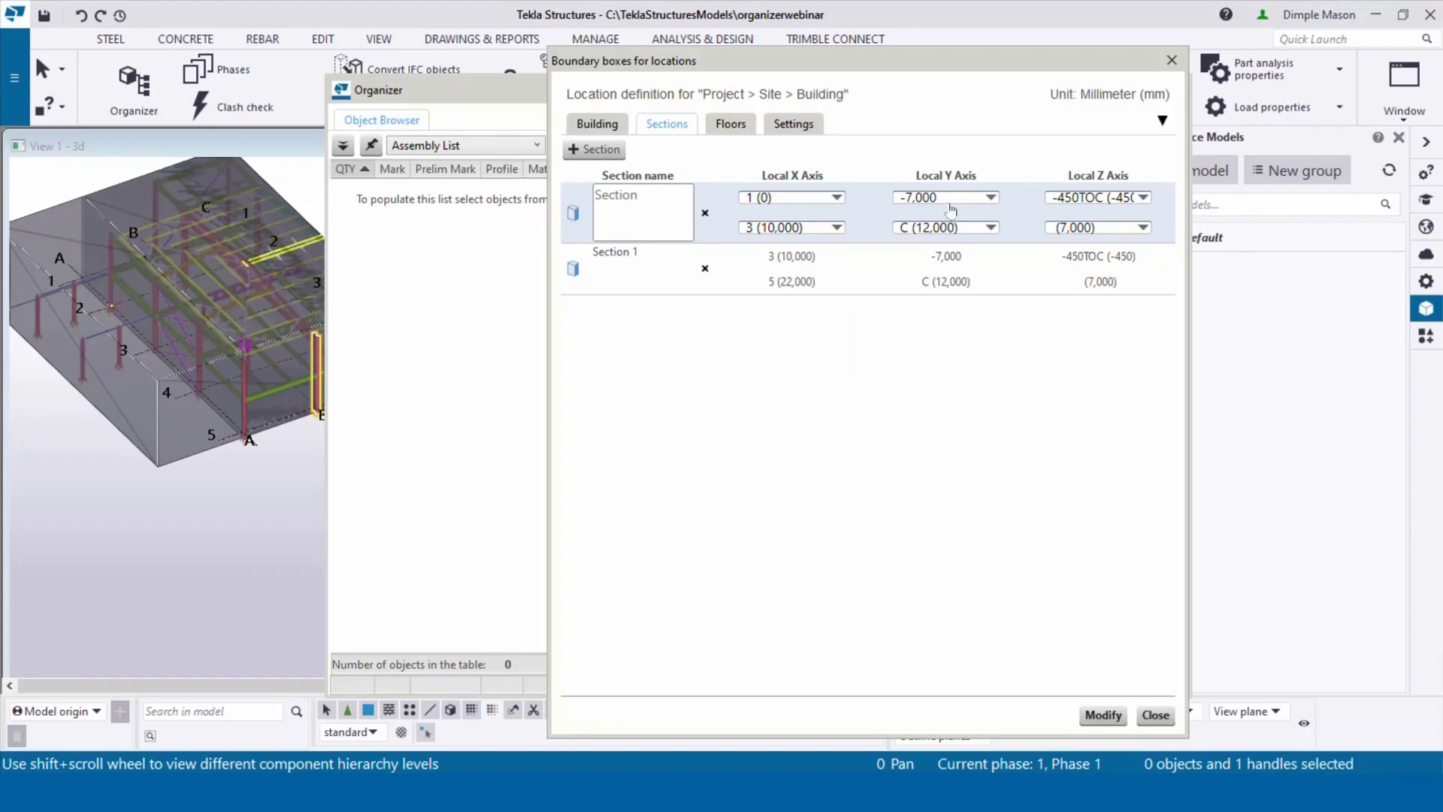
pyautogui.click(578, 217)
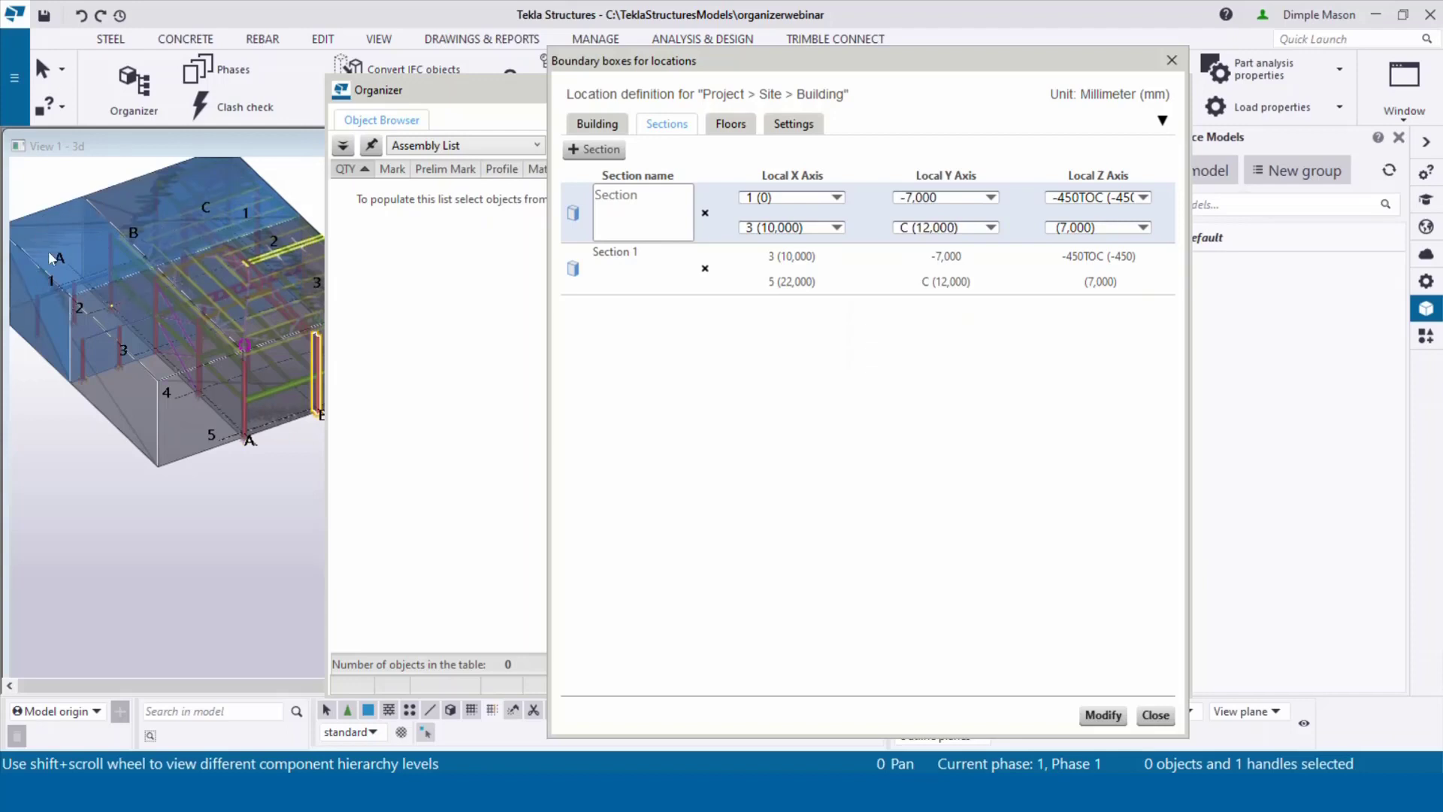
# Step: Set Section 1's upper Local Y bound to grid A (0)
pyautogui.click(982, 267)
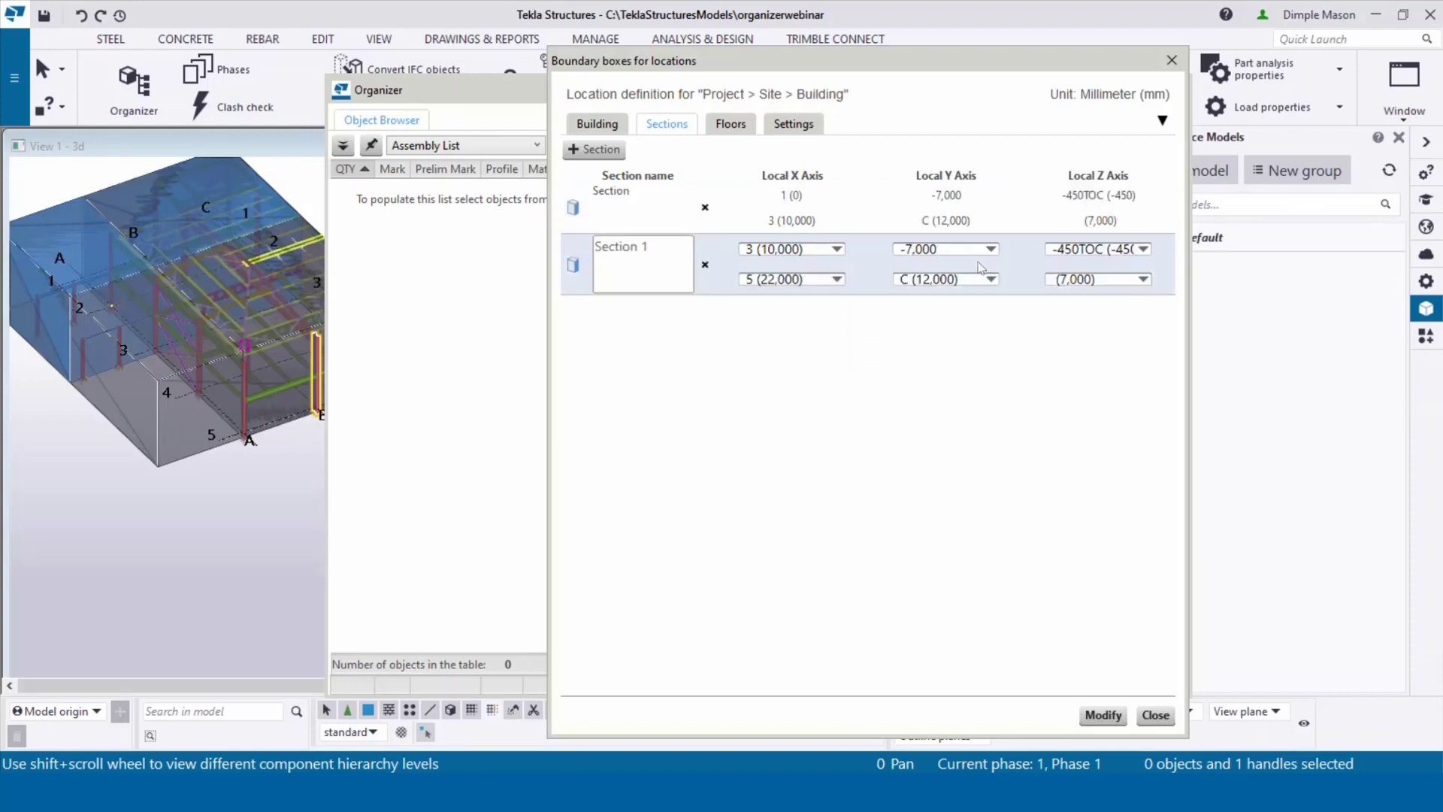
pyautogui.click(991, 250)
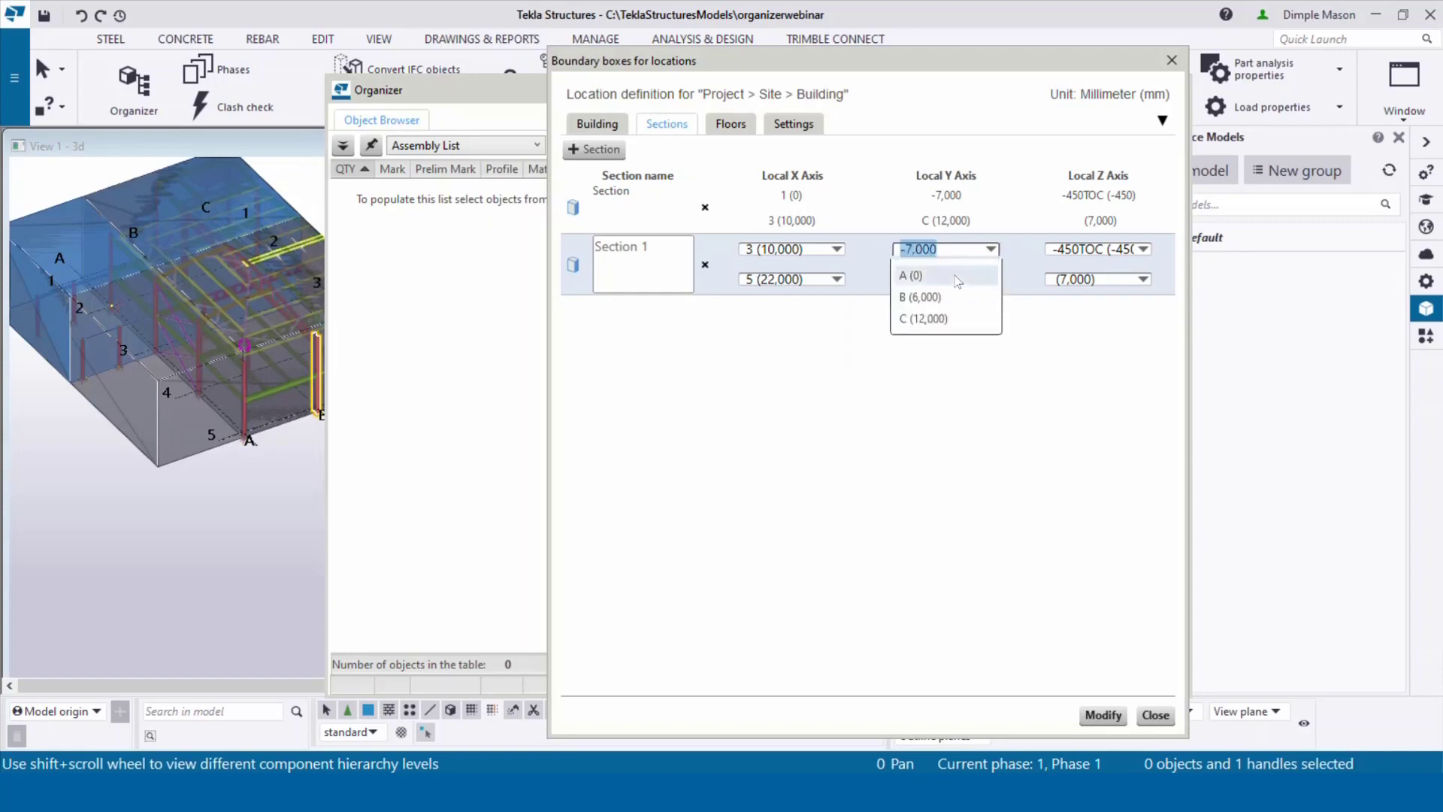
pyautogui.click(957, 280)
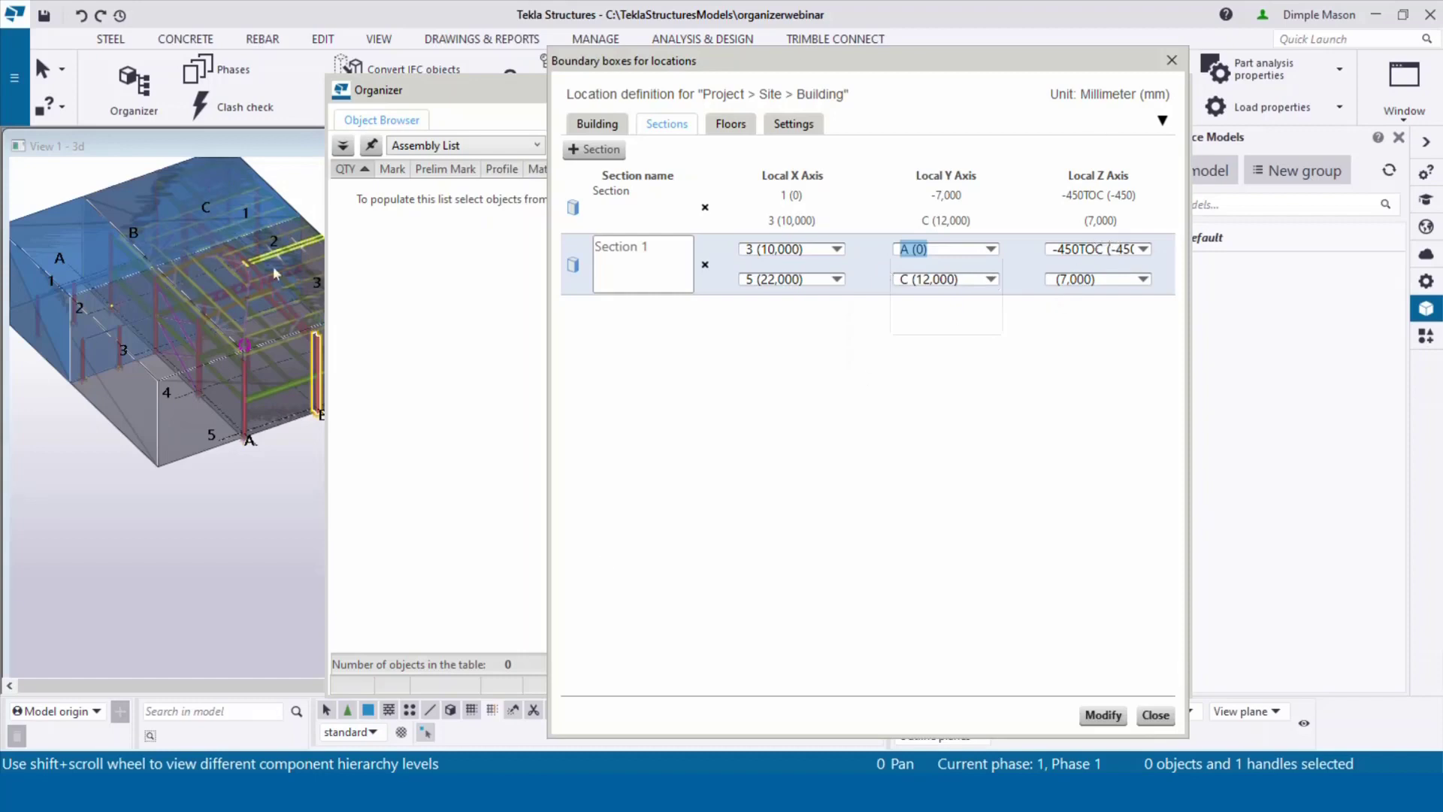
pyautogui.click(733, 125)
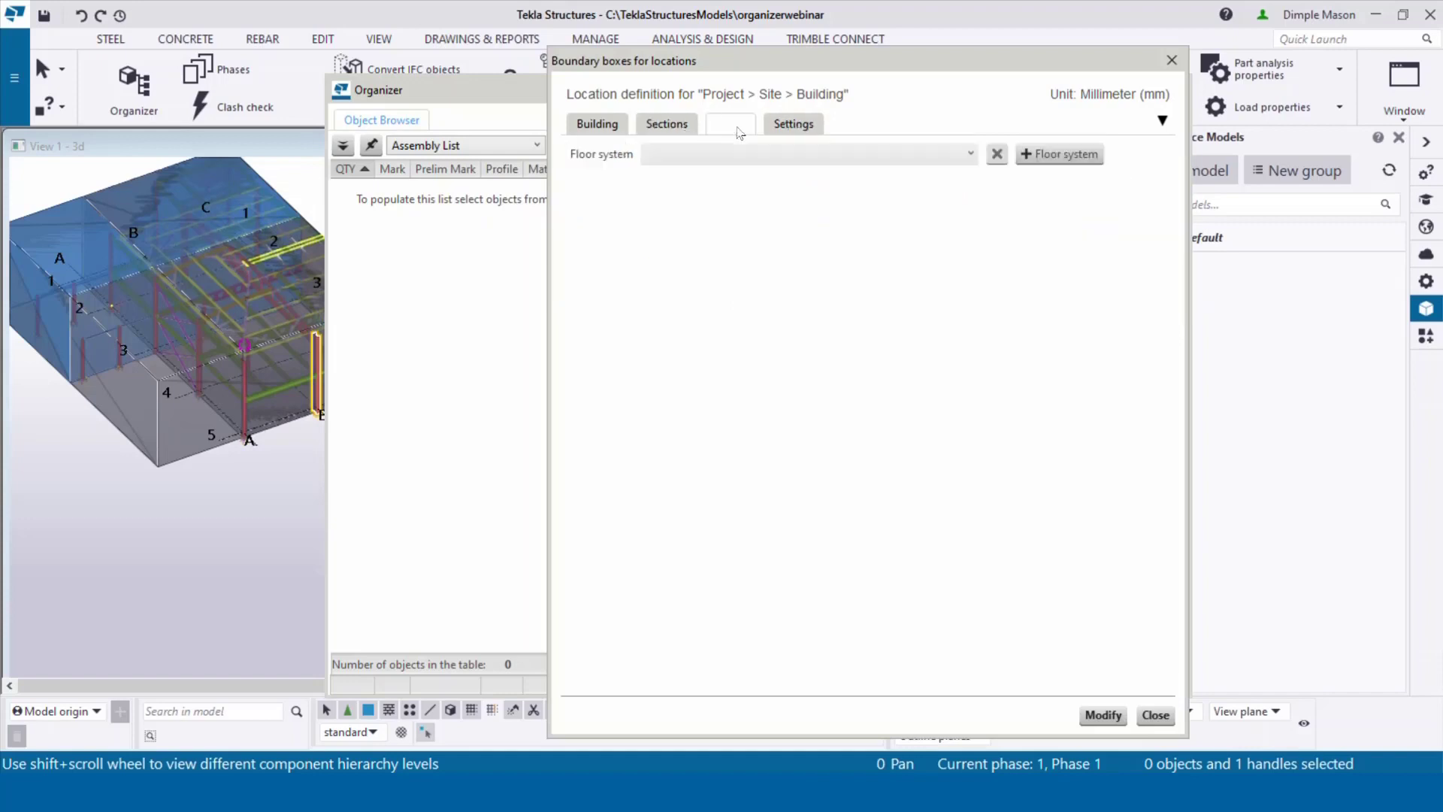
# Step: Create a grid-based floor system with Floors 1–3 at 0, +3000 and +6000, and apply it
pyautogui.click(1062, 155)
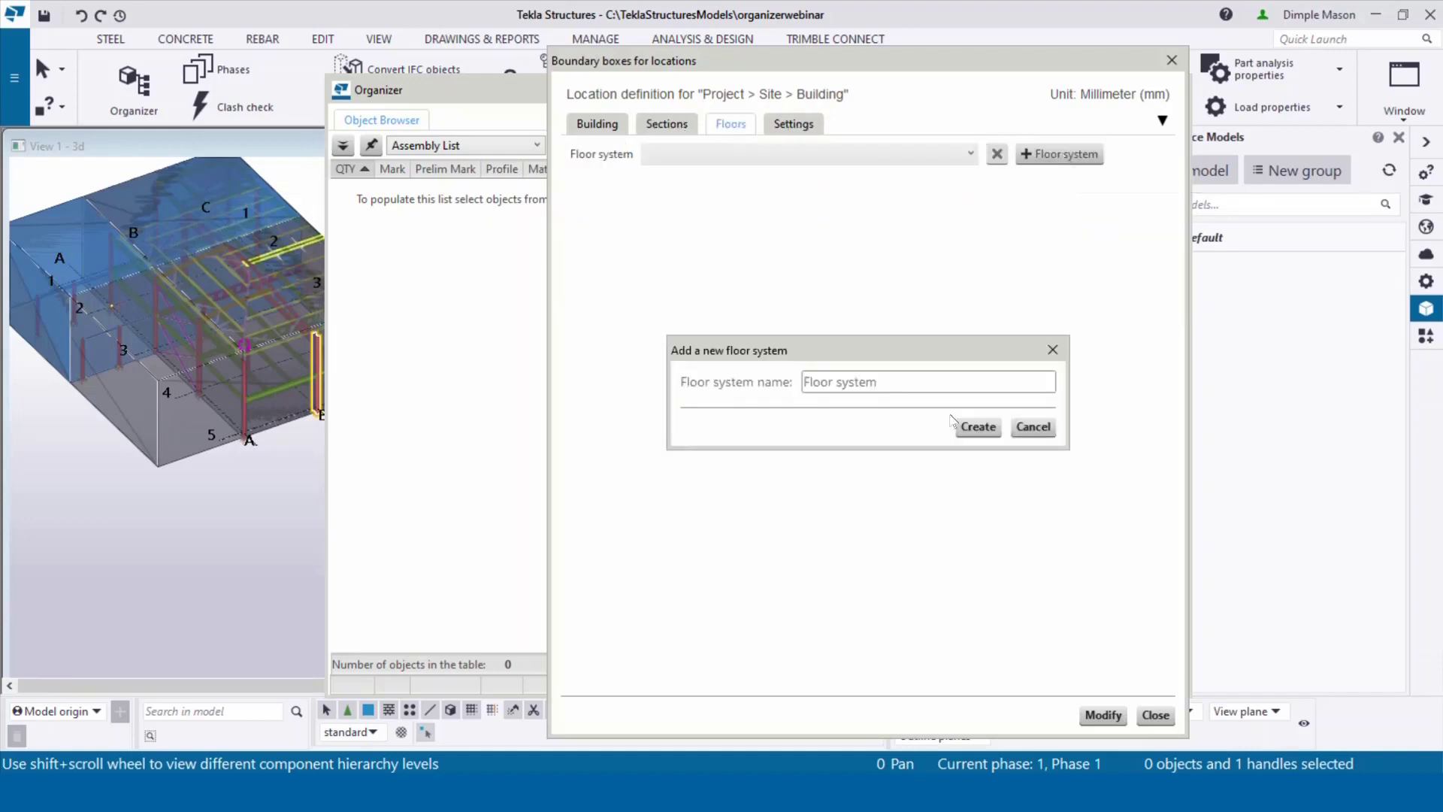
pyautogui.click(977, 426)
pyautogui.click(666, 198)
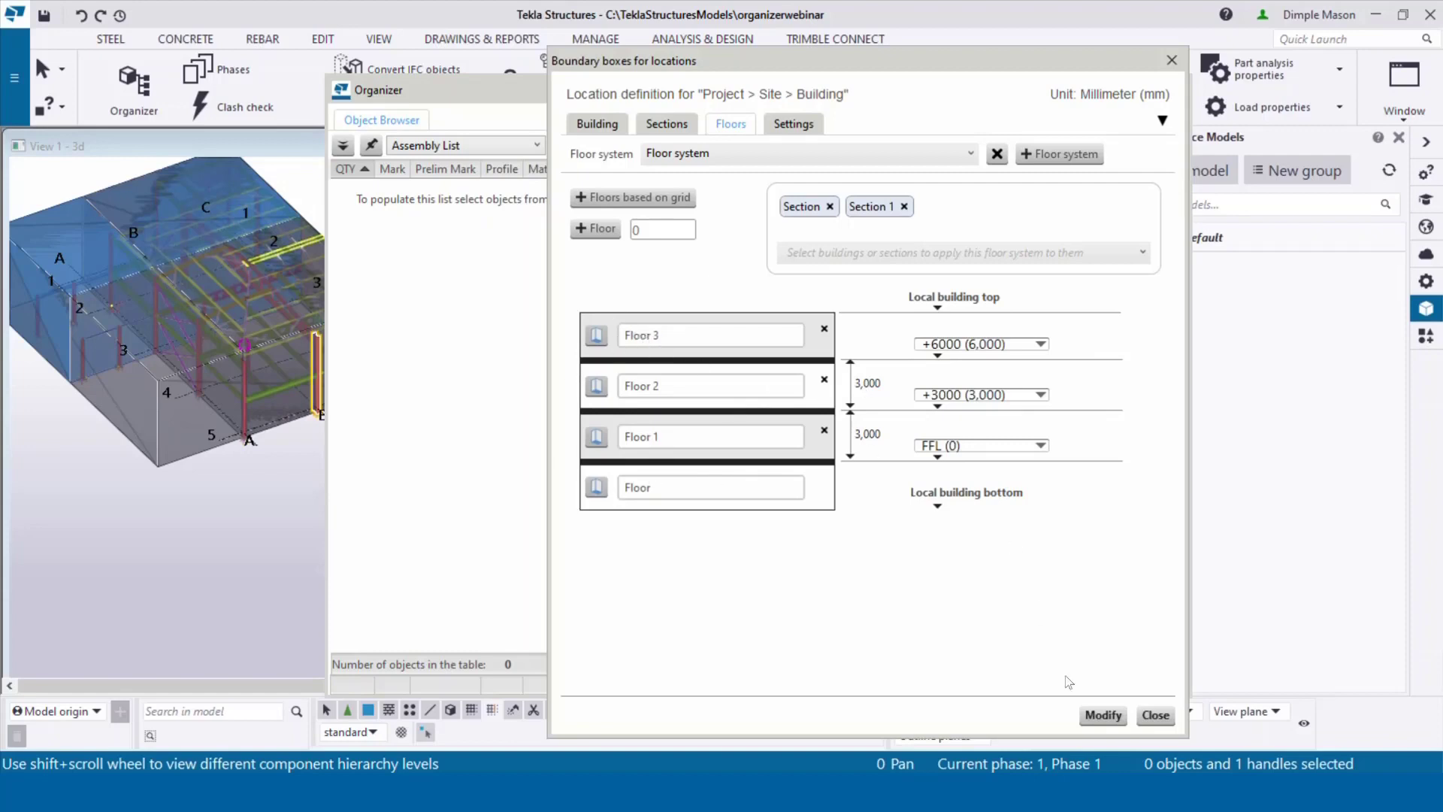
pyautogui.click(1101, 717)
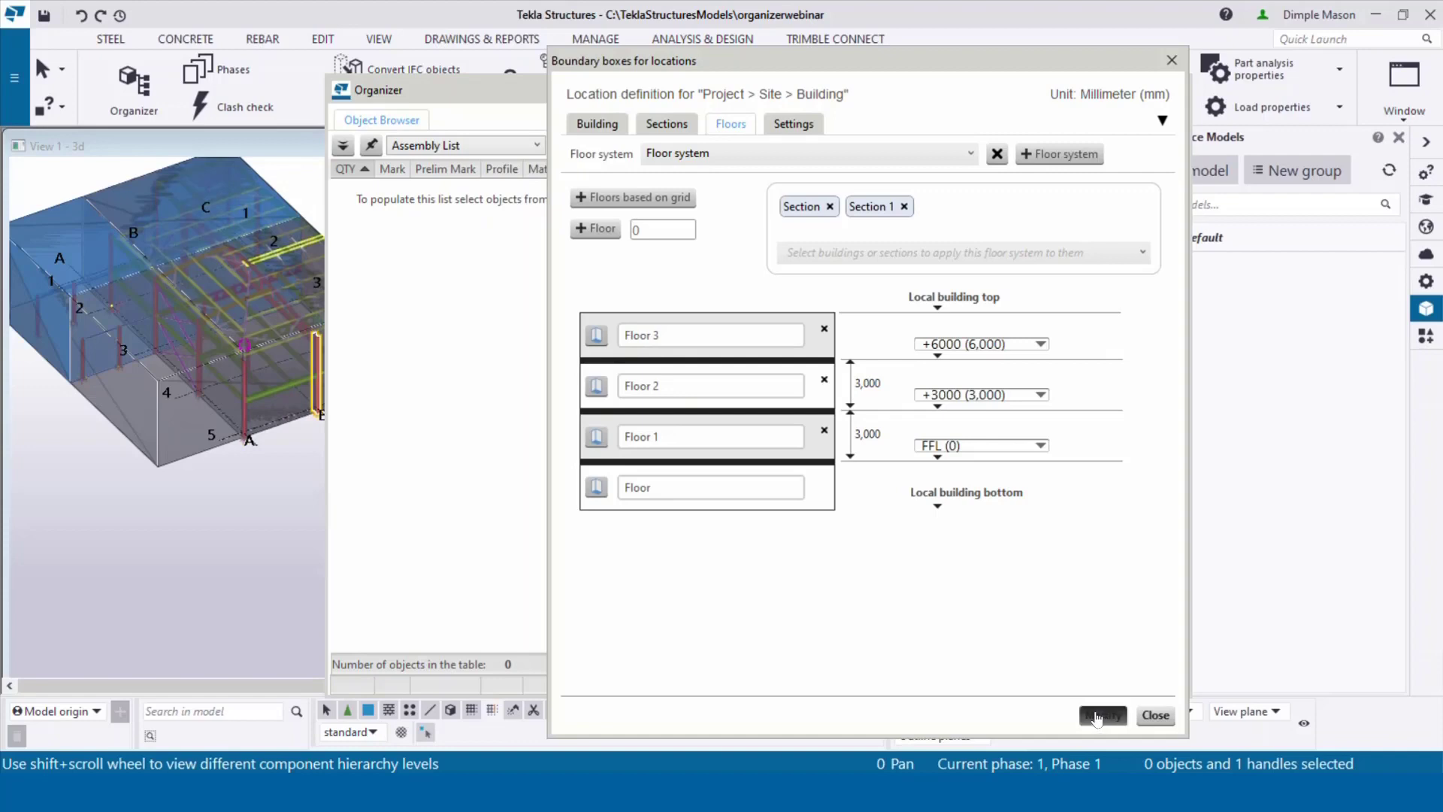
pyautogui.click(1172, 60)
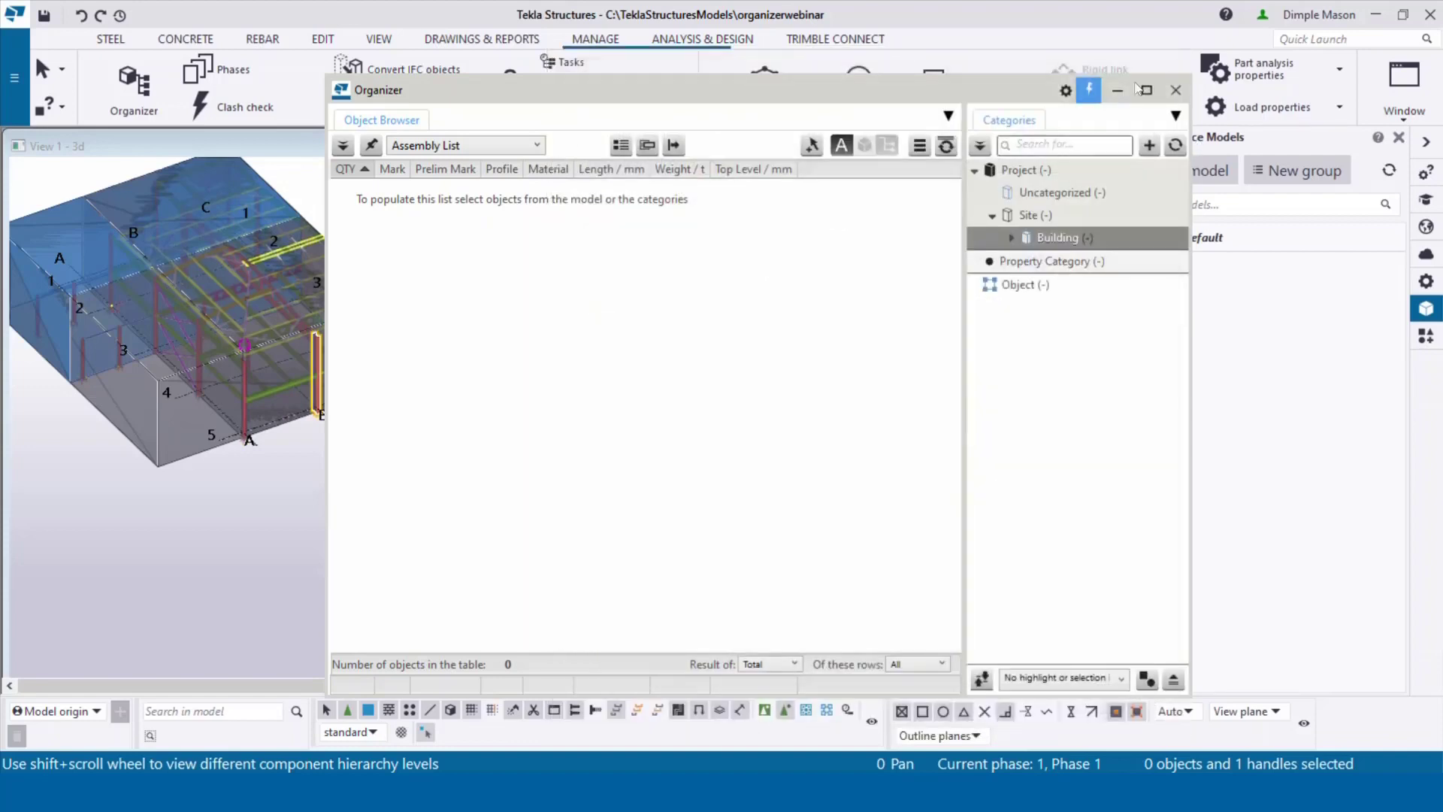
# Step: Check Building's sections and floors, redraw the 3D view, and select the Object category
pyautogui.click(1010, 239)
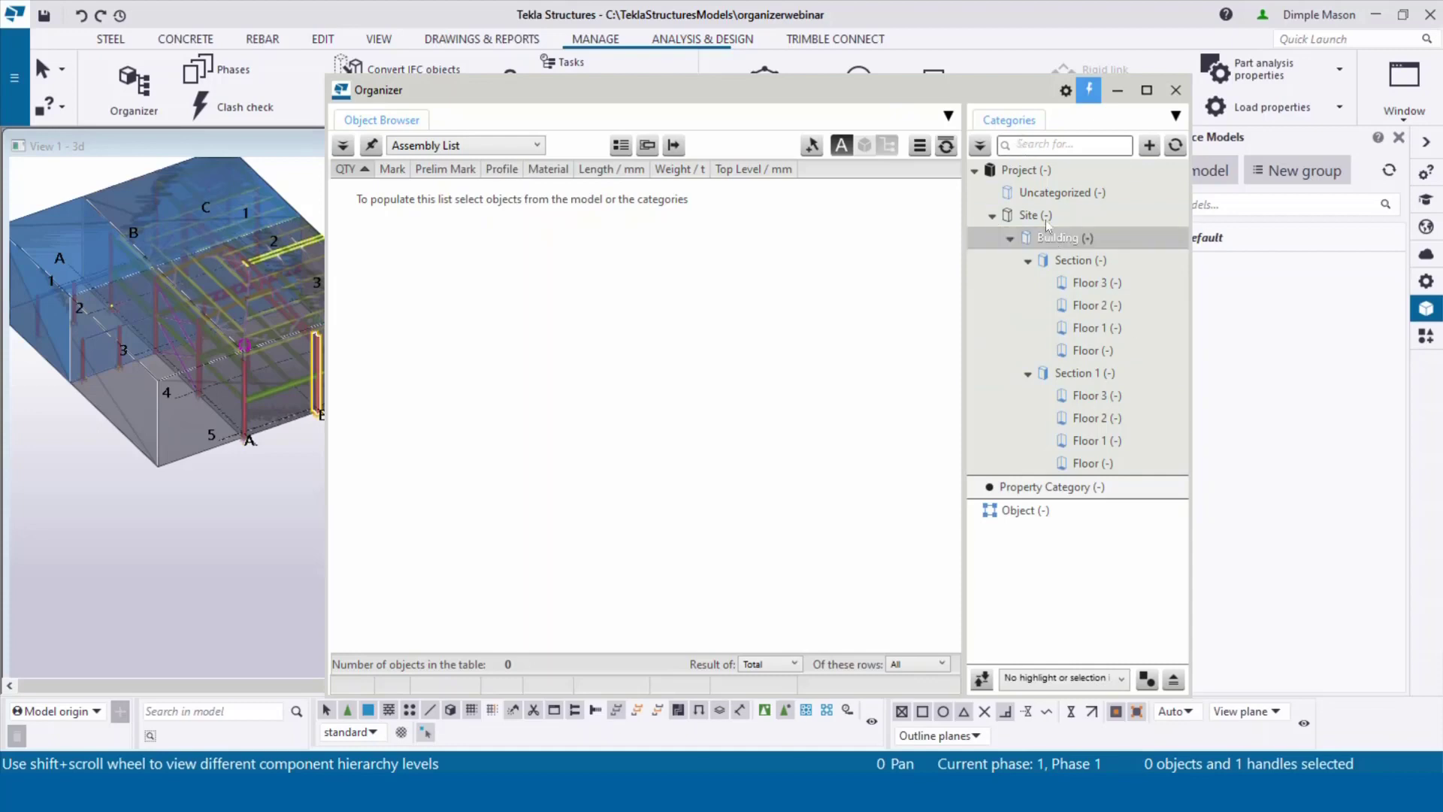
pyautogui.click(992, 217)
pyautogui.rightClick(137, 537)
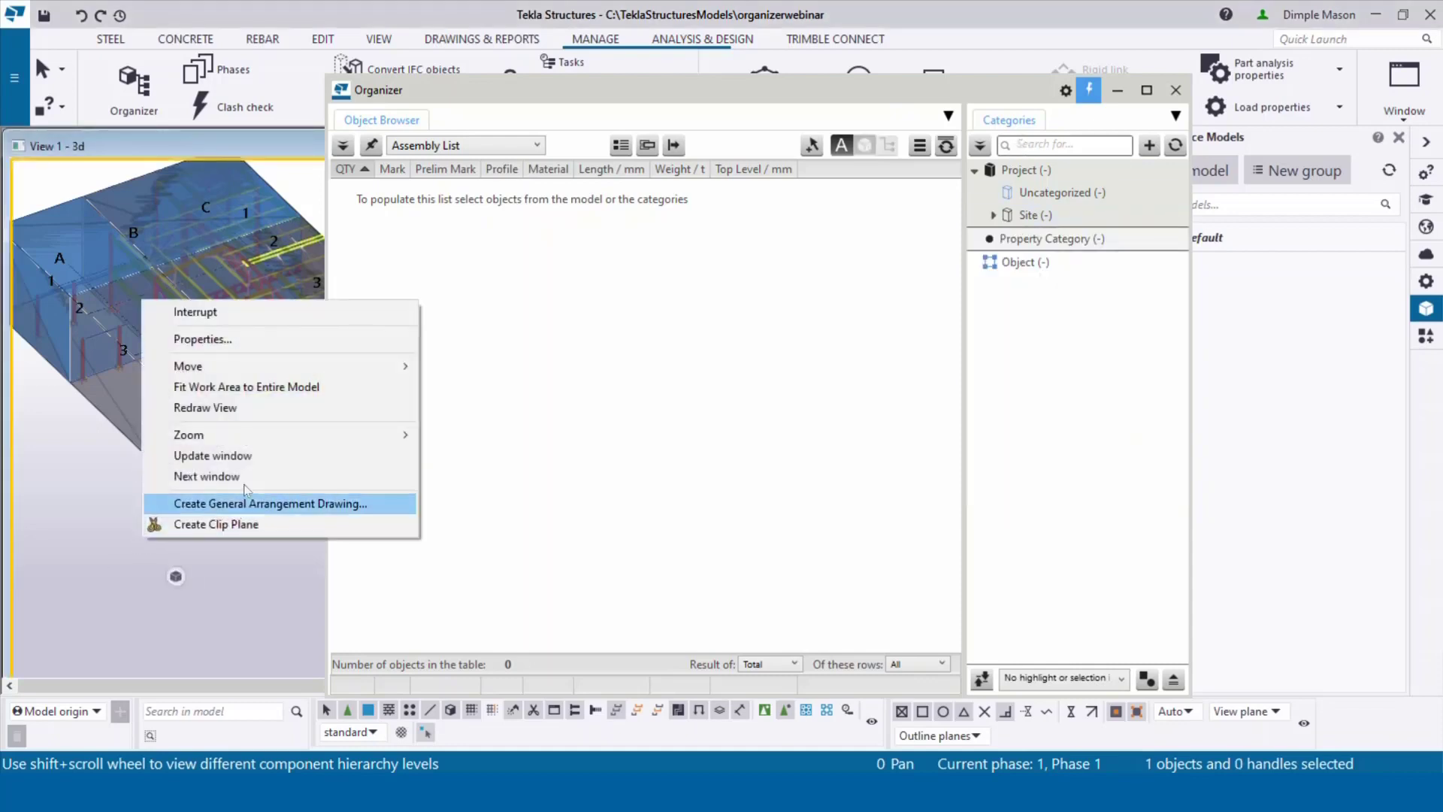
pyautogui.click(188, 408)
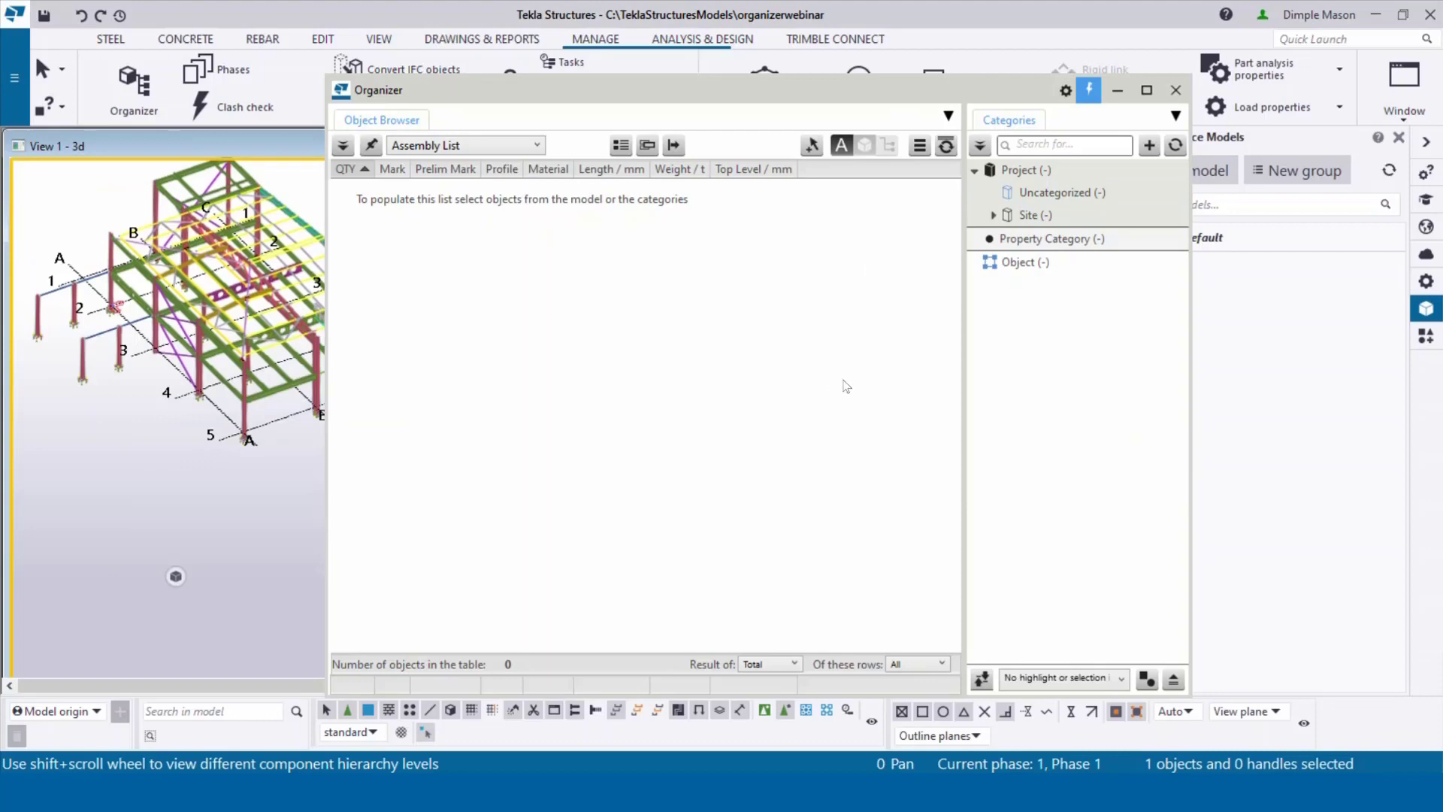
pyautogui.moveTo(774, 91); pyautogui.dragTo(893, 69)
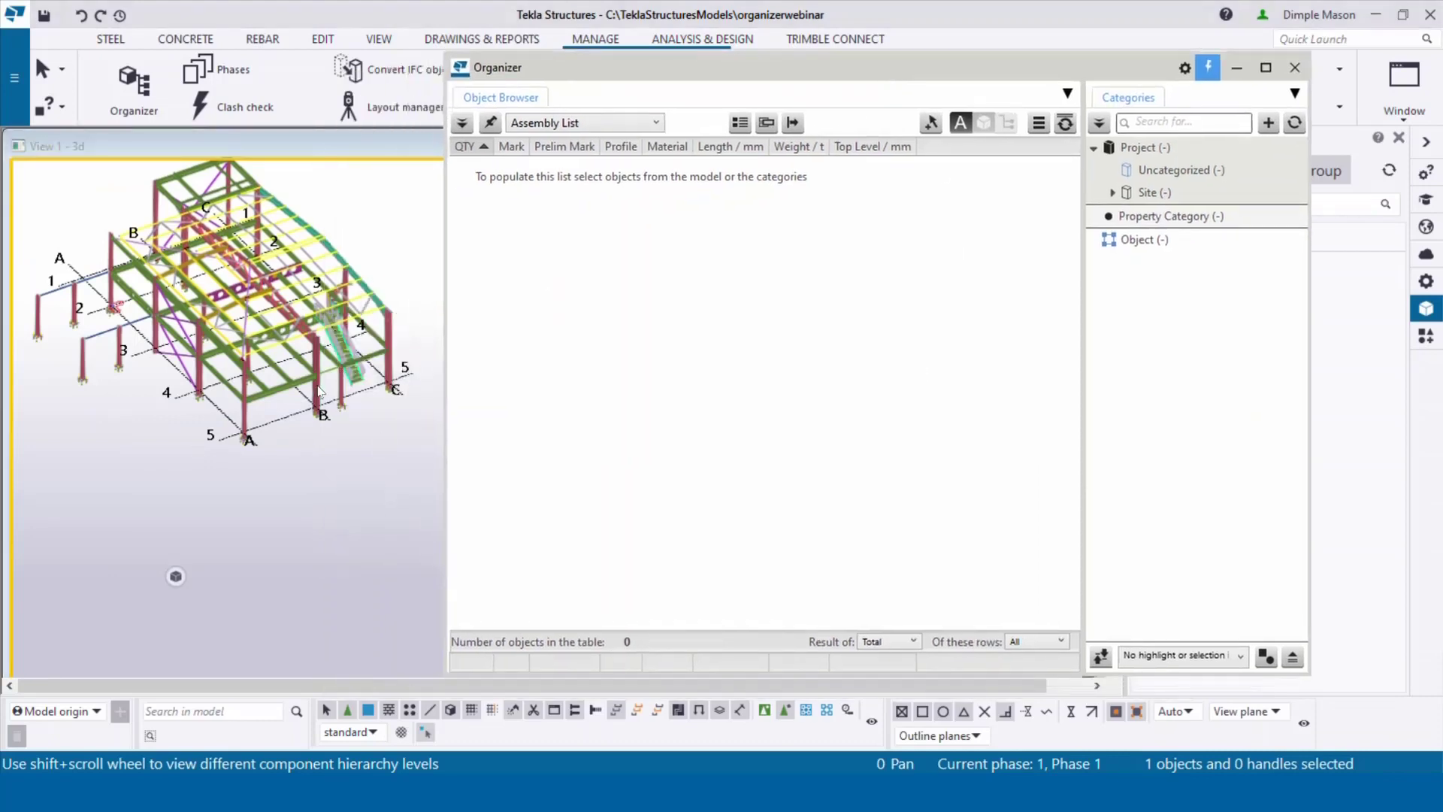
pyautogui.scroll(1, 322, 380)
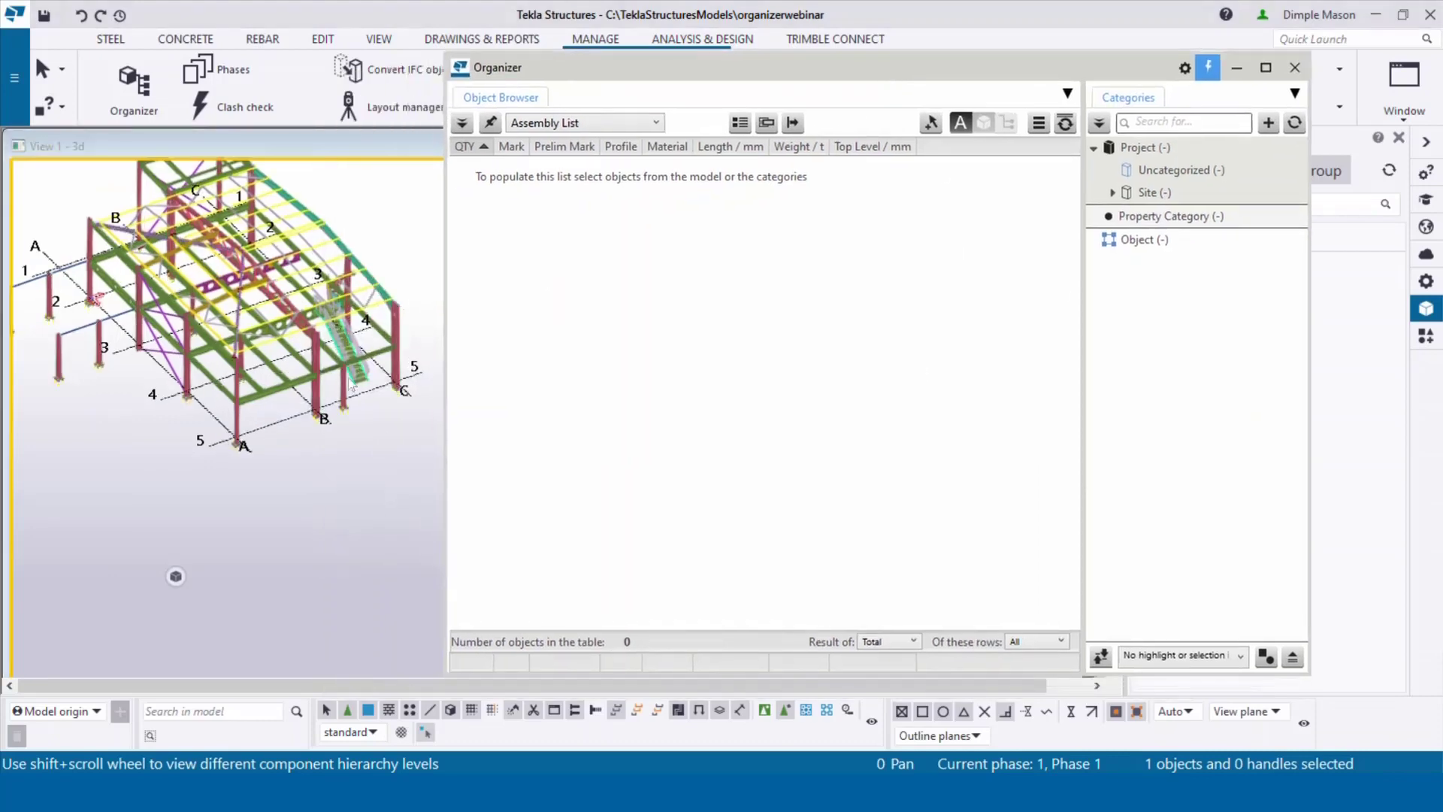
pyautogui.click(1186, 238)
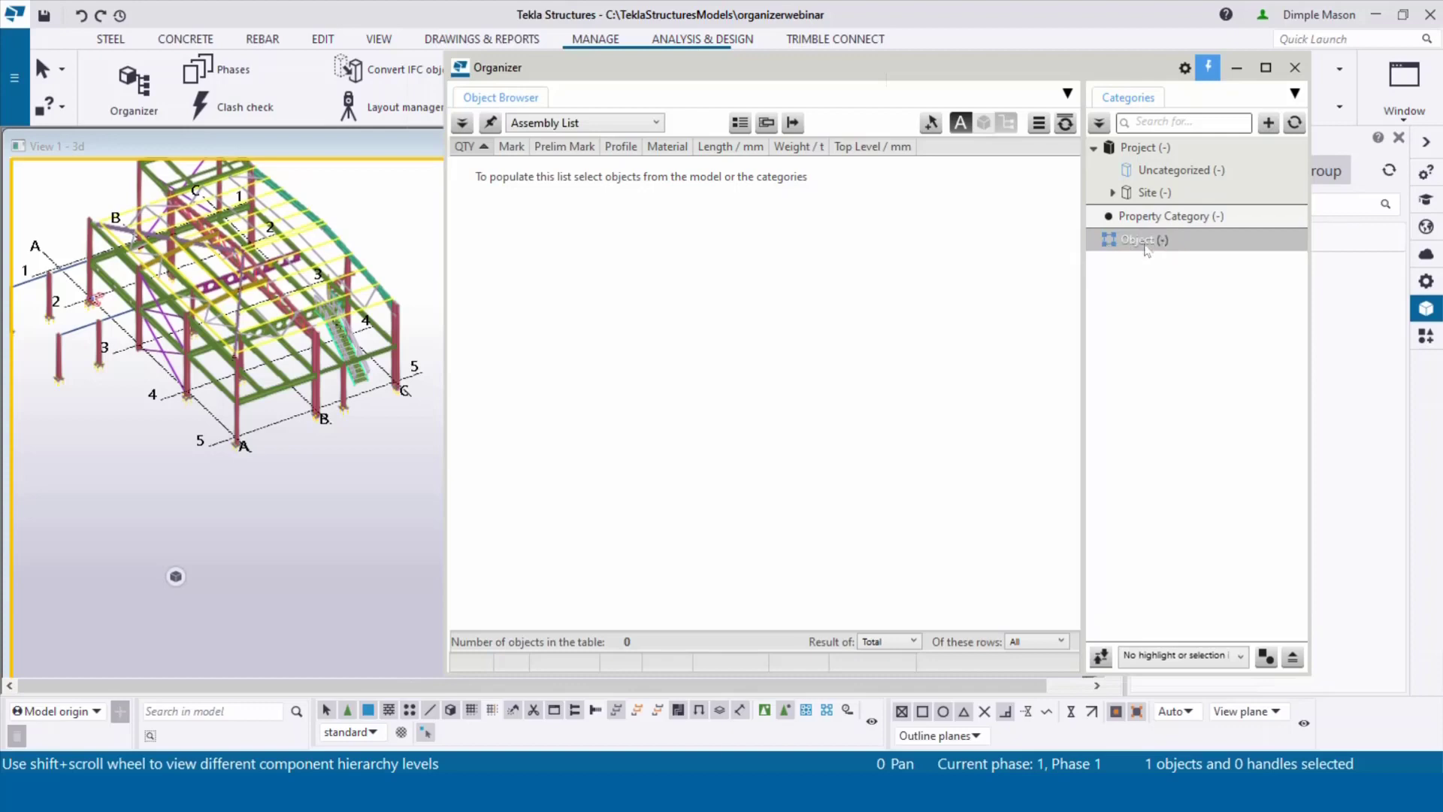
# Step: Add a Custom Category and inquire a column to find its Tekla Common.Phase attribute
pyautogui.click(1270, 123)
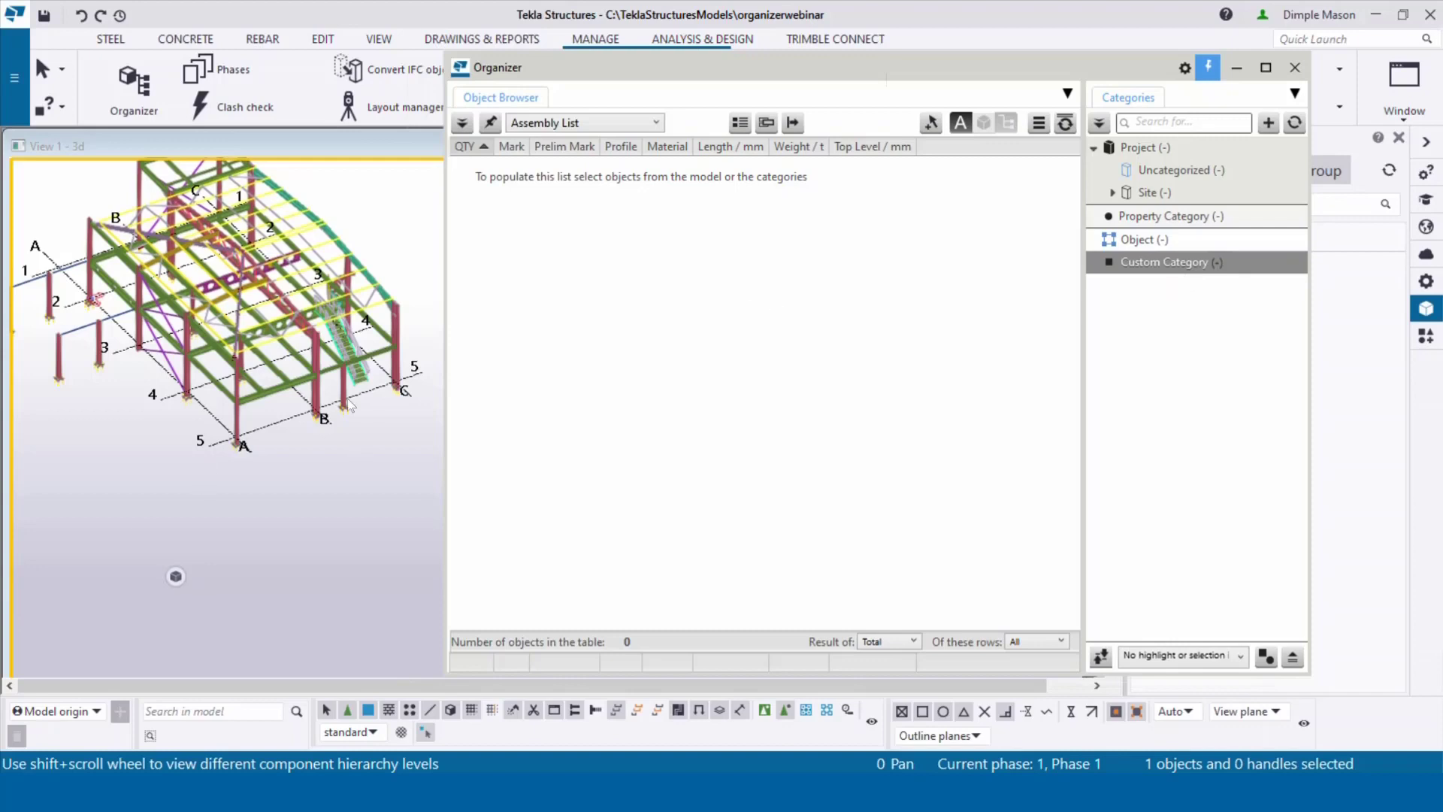
pyautogui.scroll(4, 347, 399)
pyautogui.click(336, 379)
pyautogui.rightClick(336, 379)
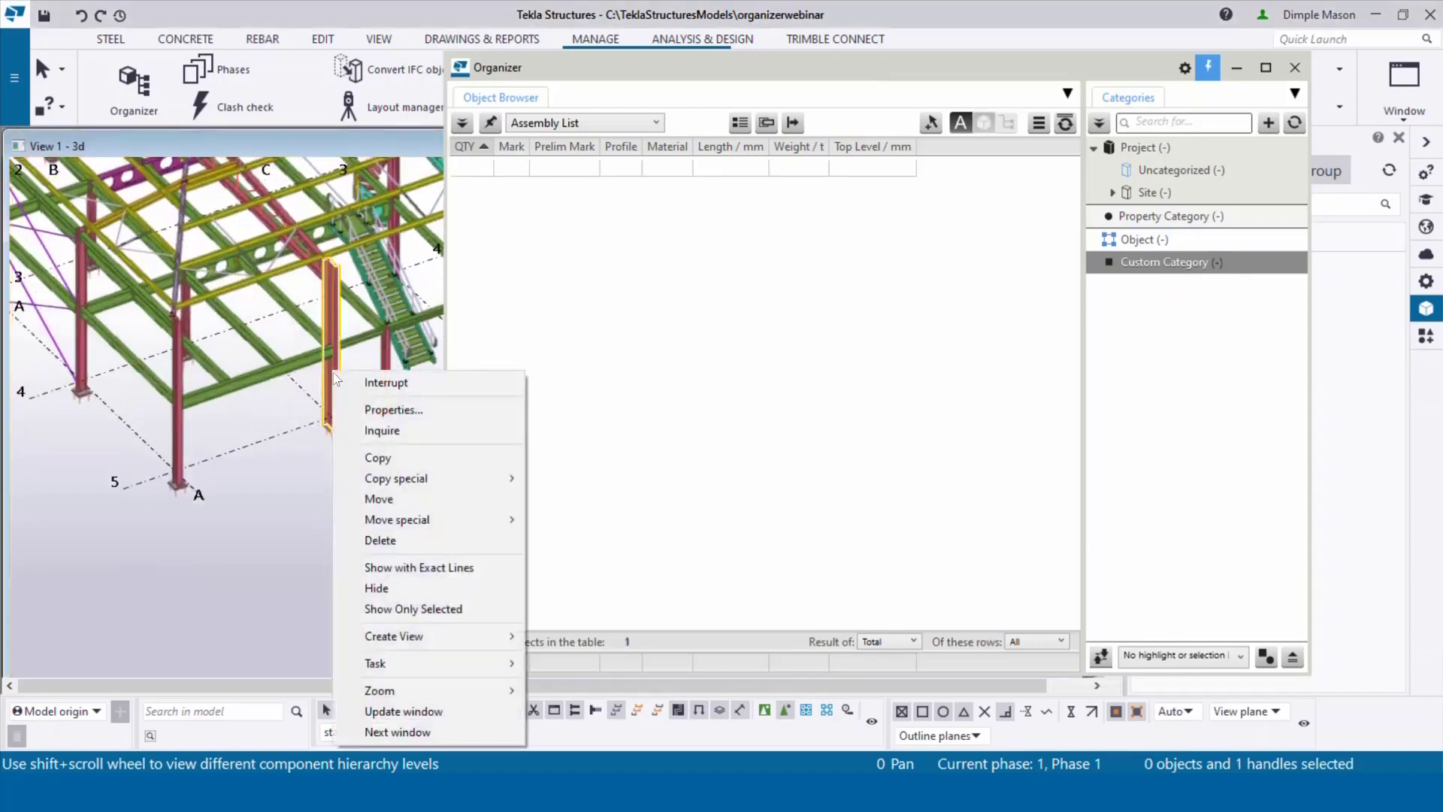
pyautogui.click(376, 430)
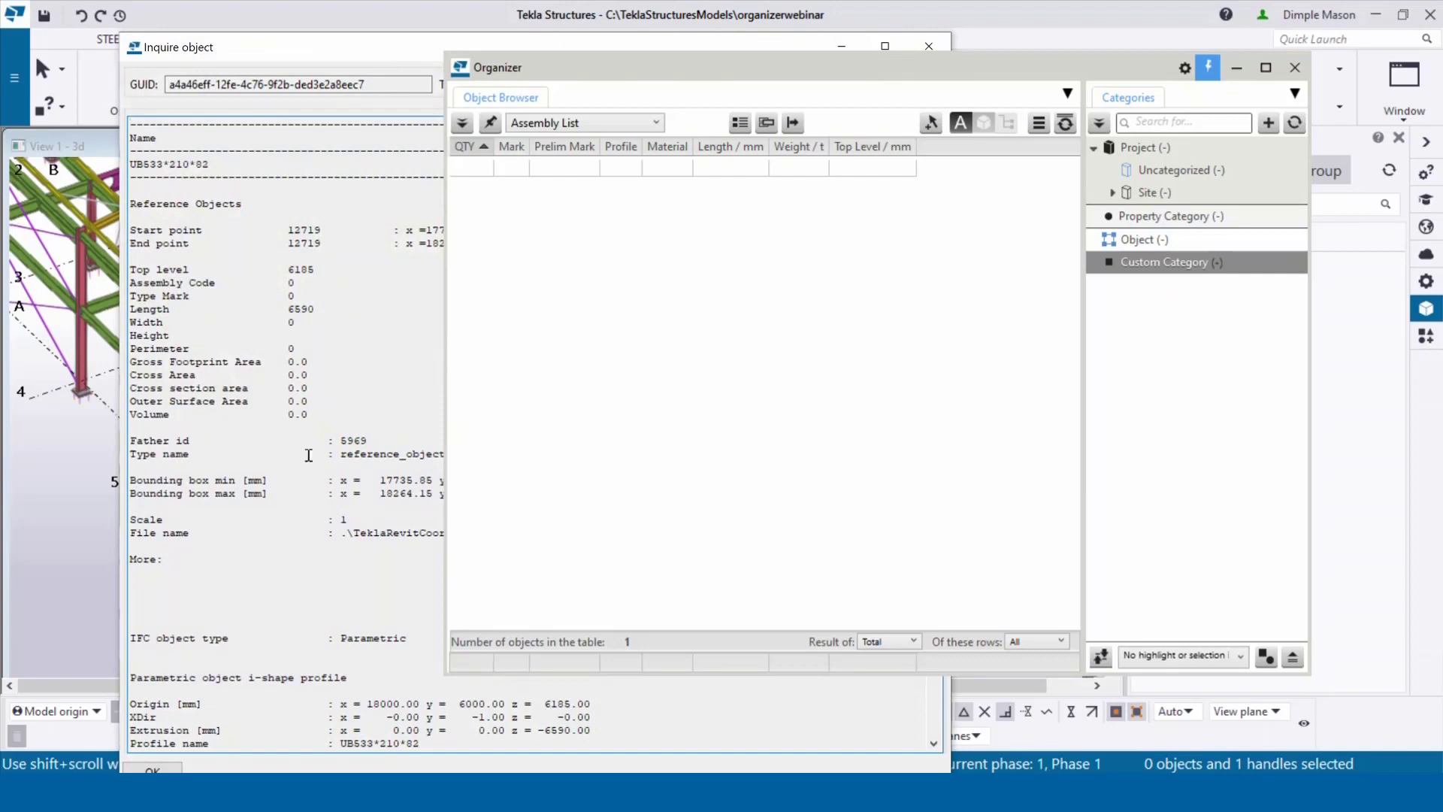
pyautogui.scroll(-15, 309, 455)
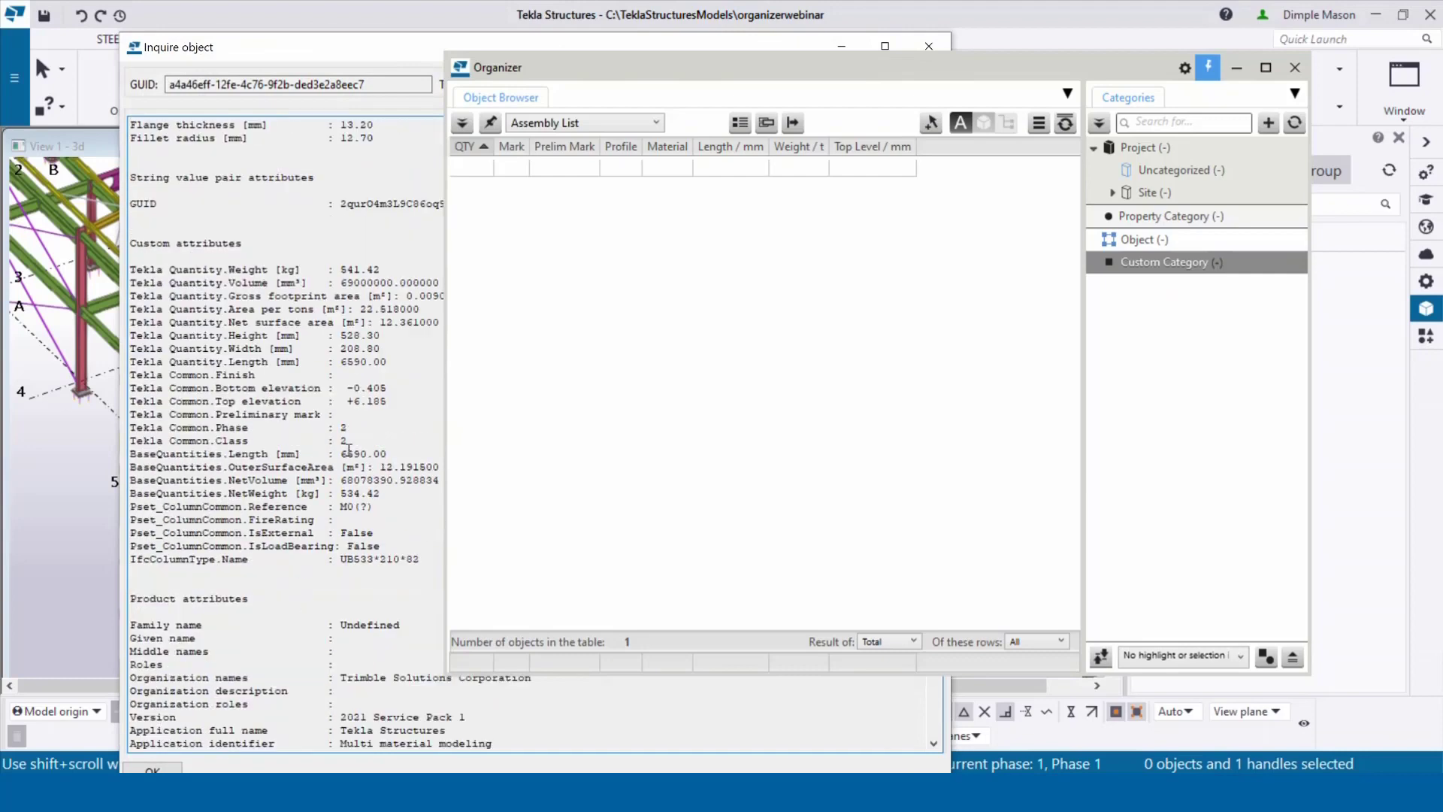
pyautogui.moveTo(347, 427); pyautogui.dragTo(125, 427)
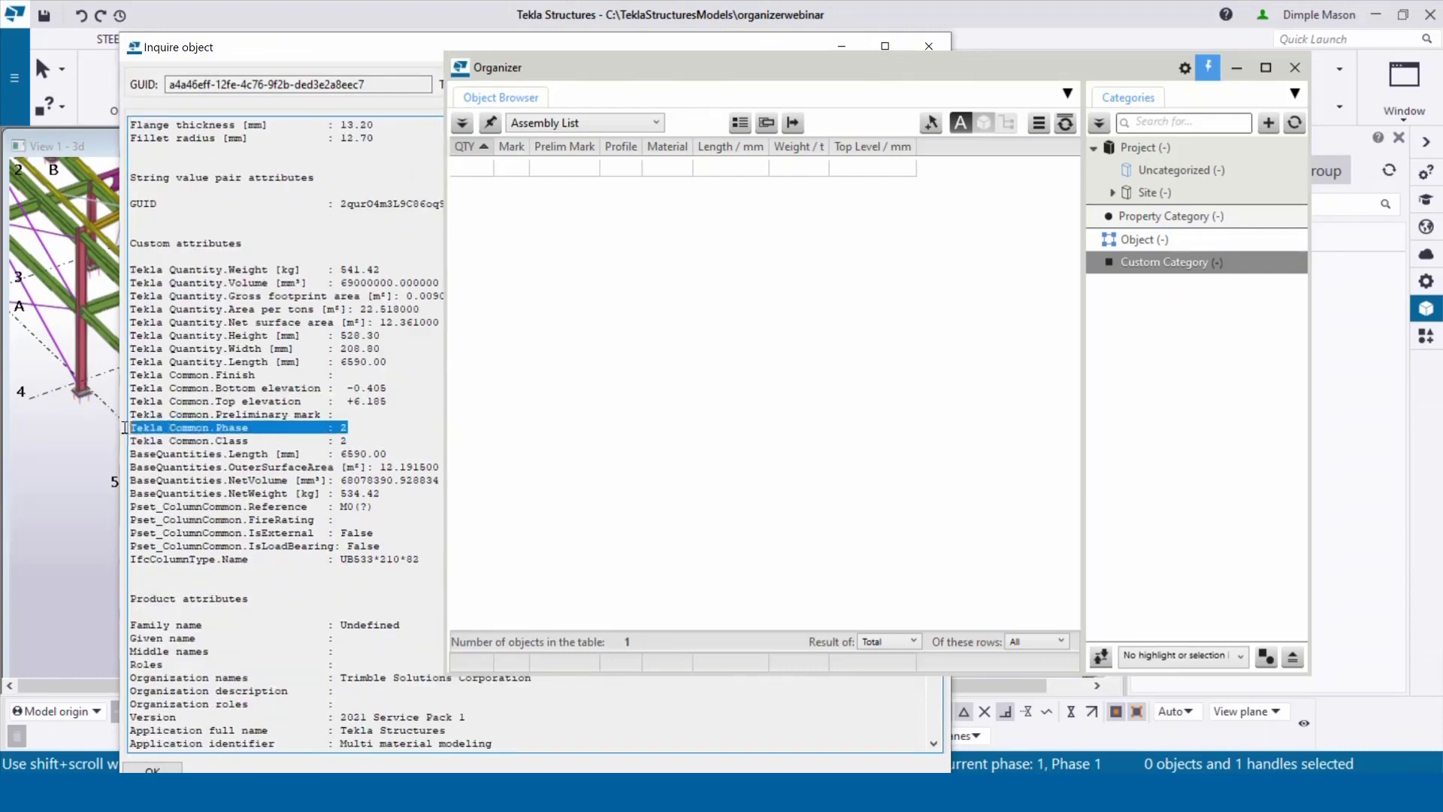
pyautogui.moveTo(255, 427); pyautogui.dragTo(137, 427)
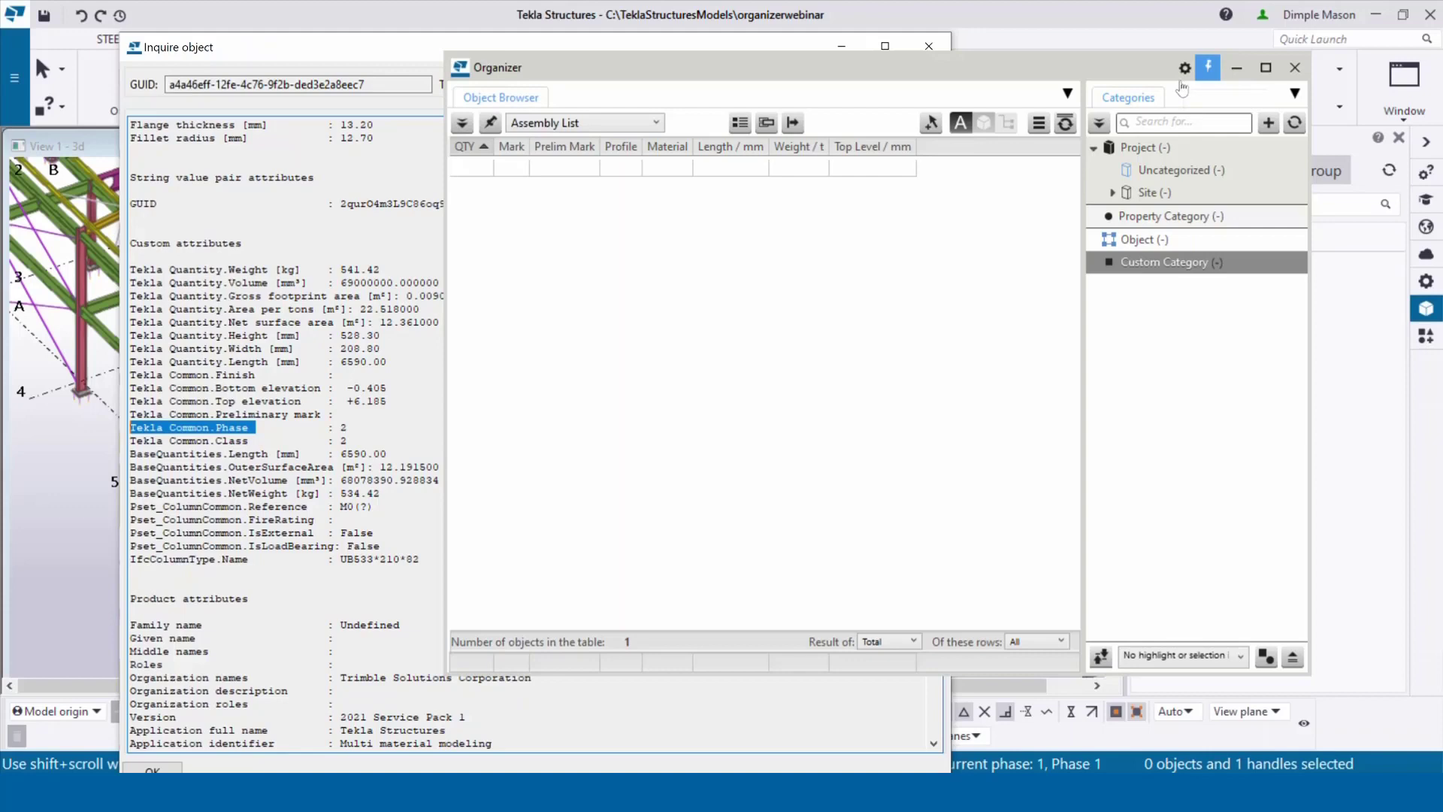
pyautogui.click(937, 49)
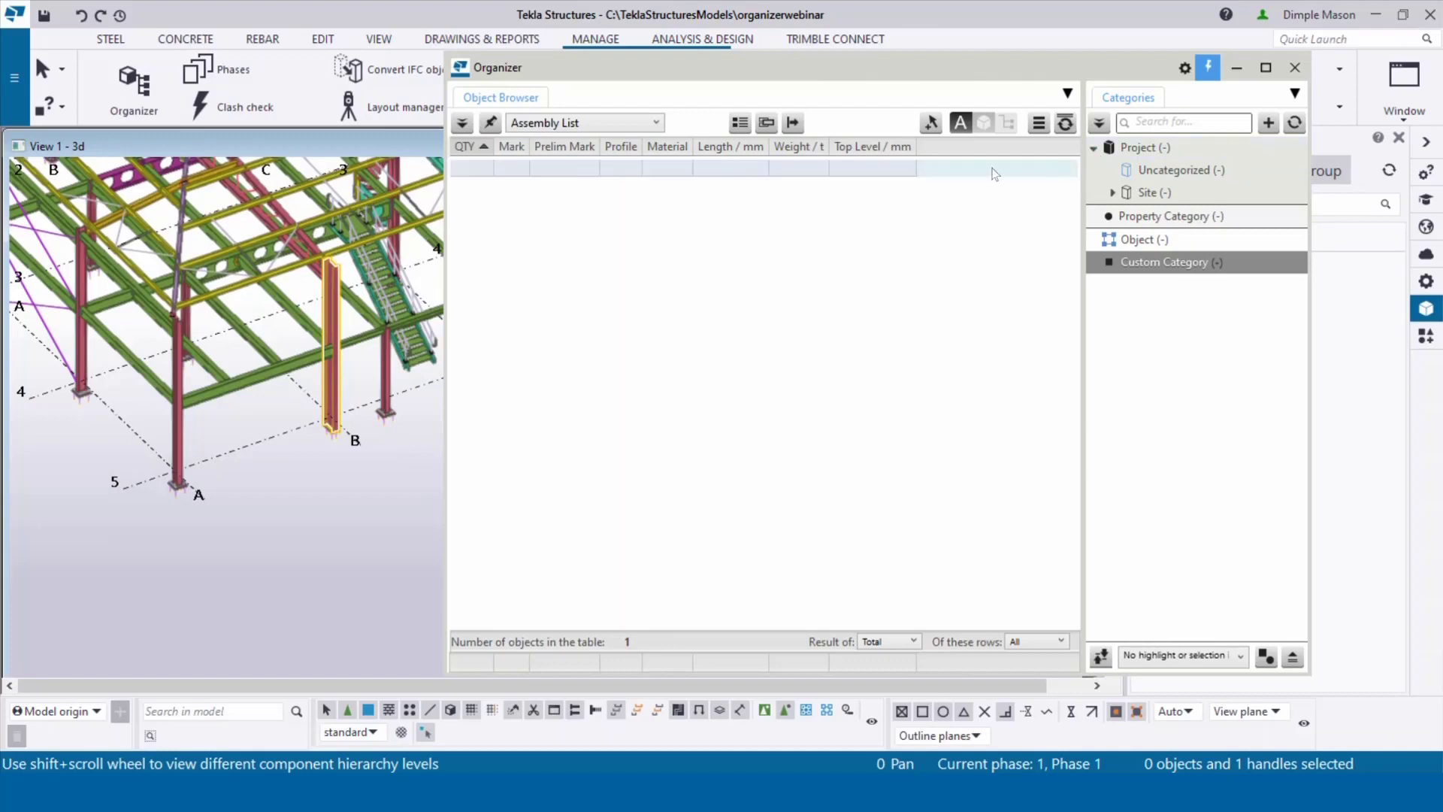
# Step: In the Organizer settings, filter properties by 'exter' and start a custom property
pyautogui.click(1190, 71)
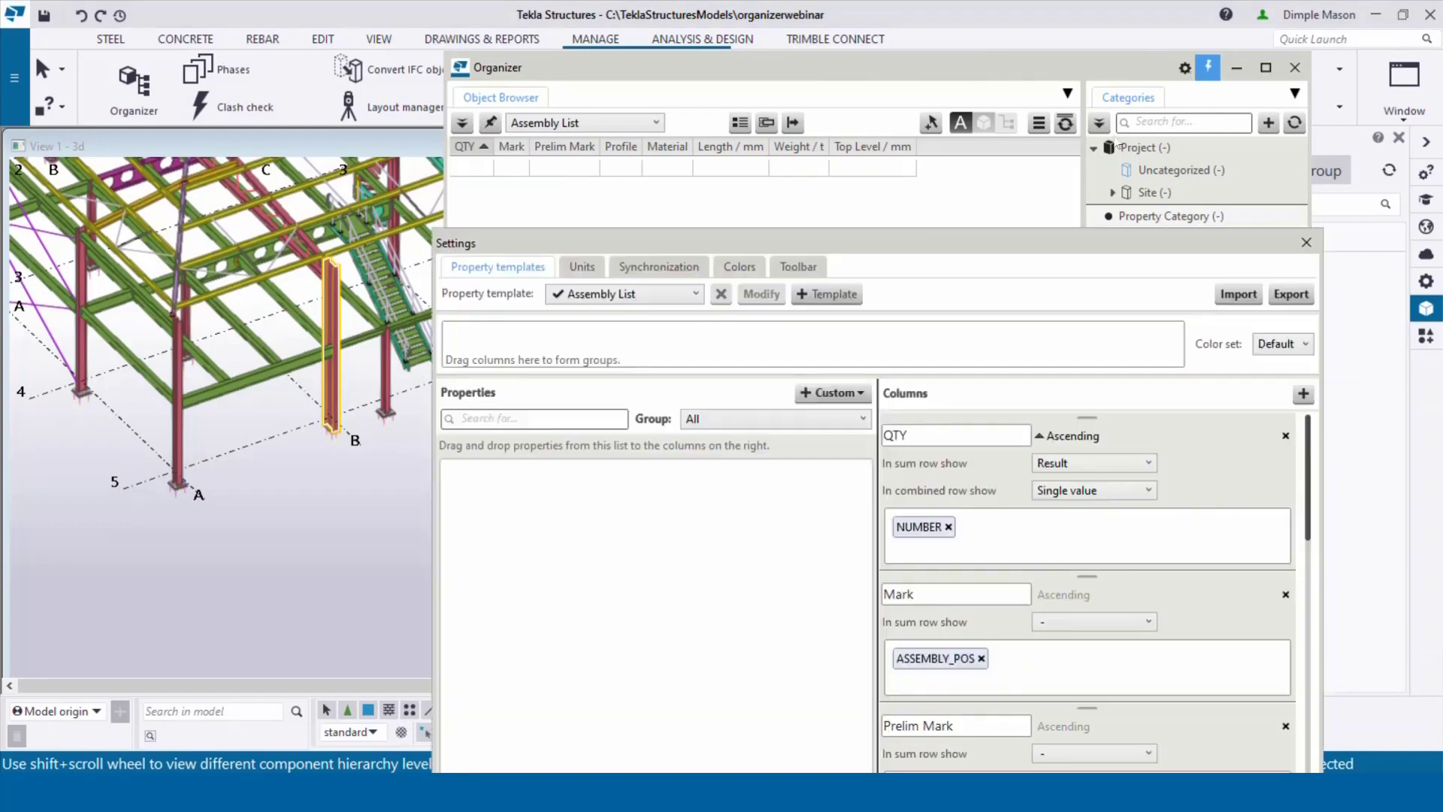
pyautogui.moveTo(1041, 245); pyautogui.dragTo(985, 64)
pyautogui.click(562, 237)
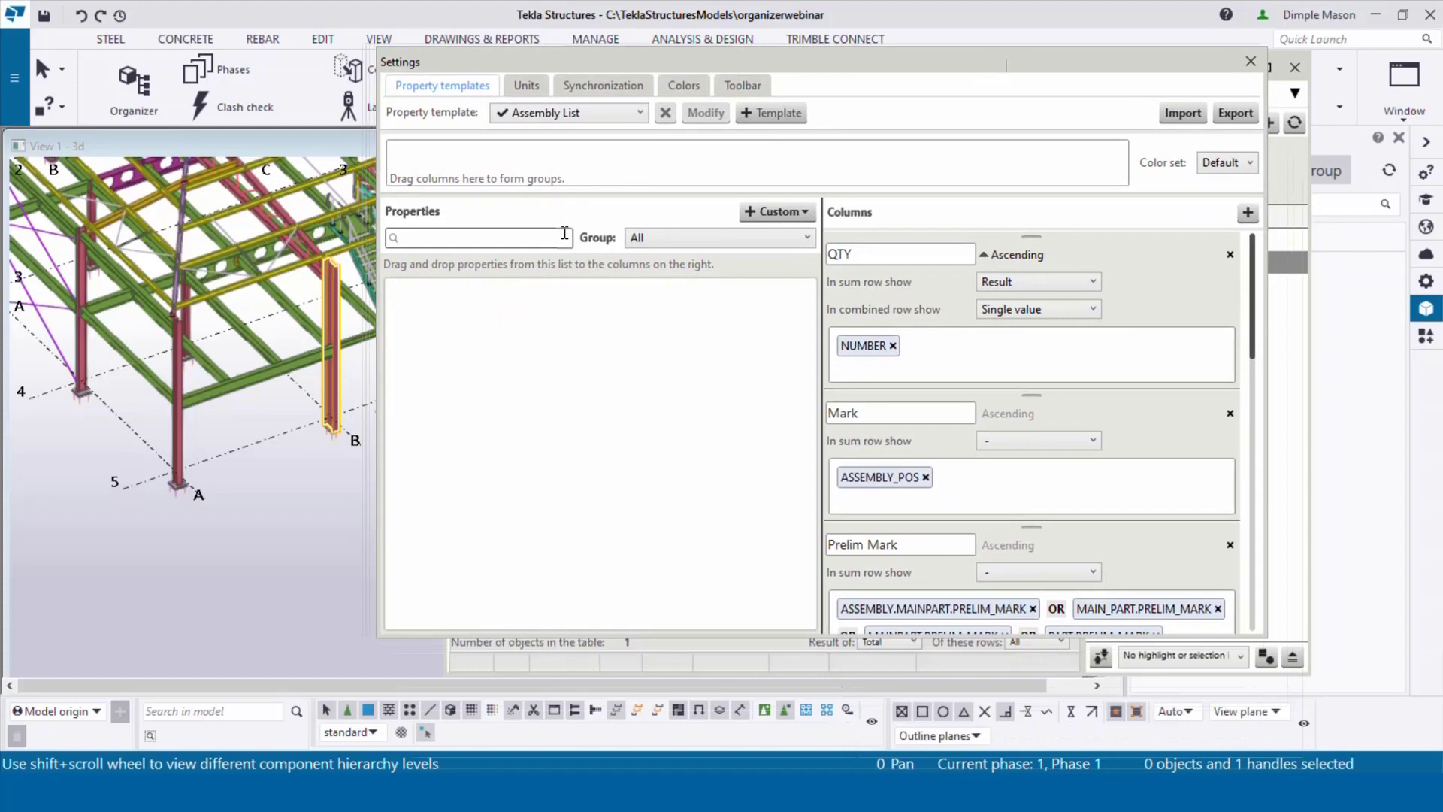
pyautogui.write('external')
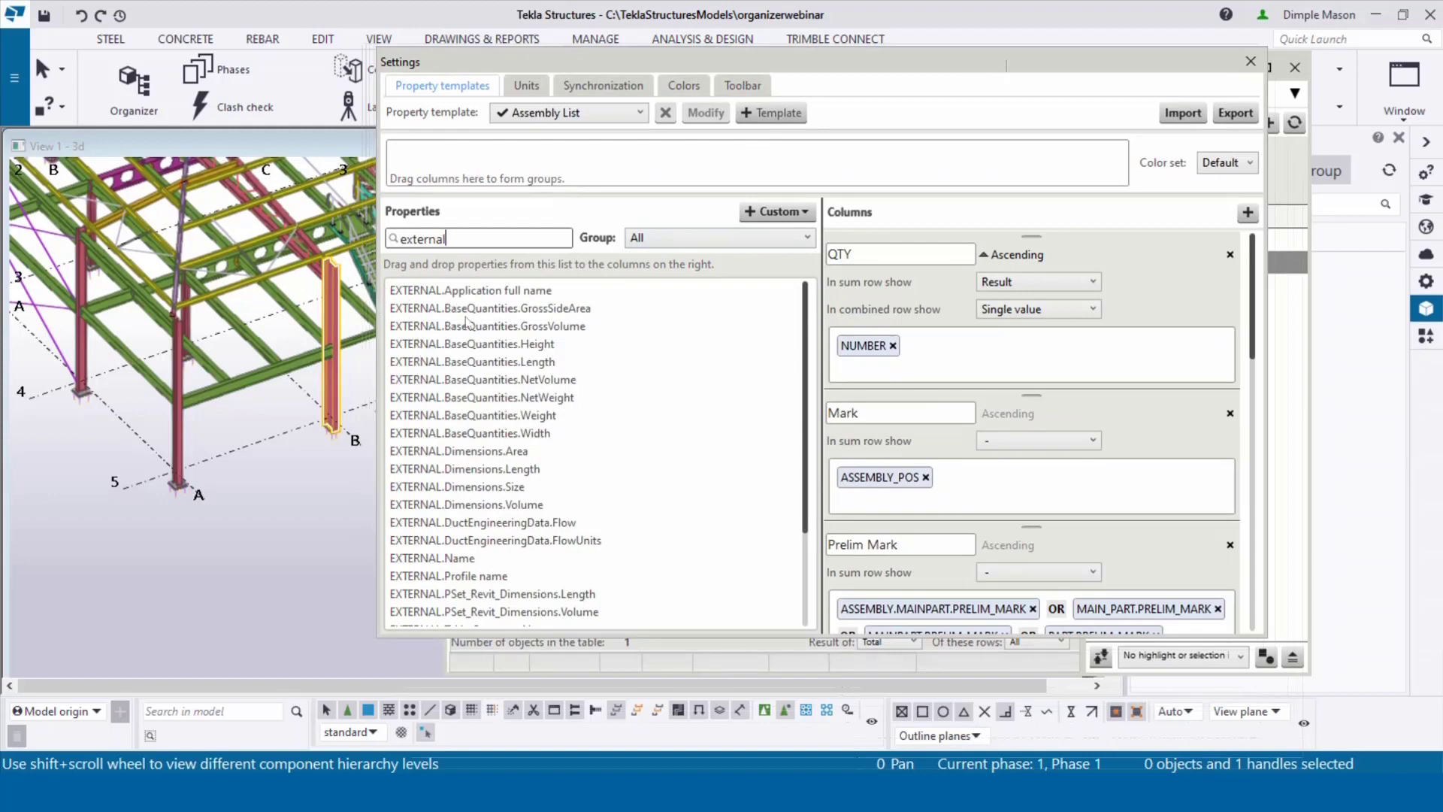
pyautogui.scroll(-3, 467, 325)
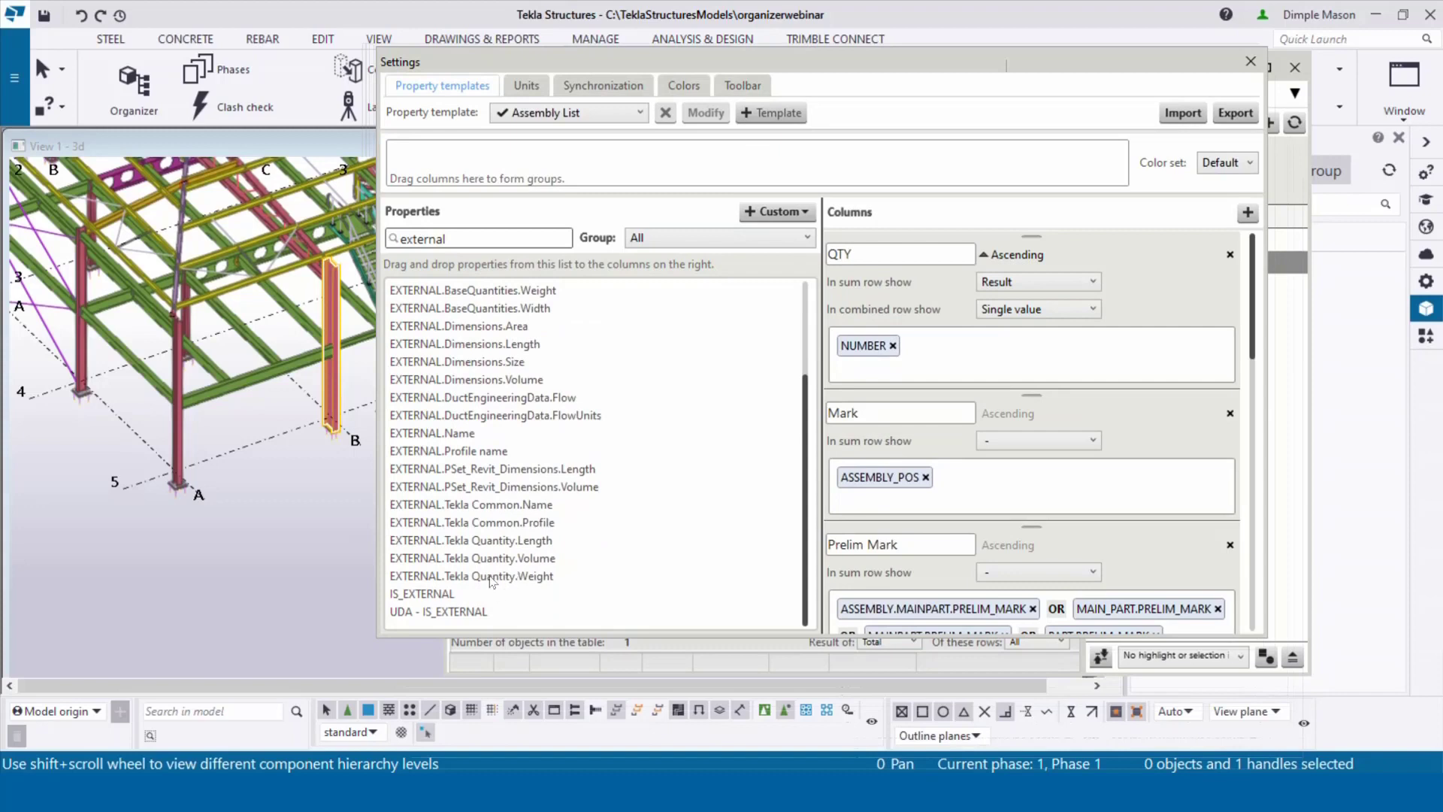
pyautogui.scroll(3, 488, 571)
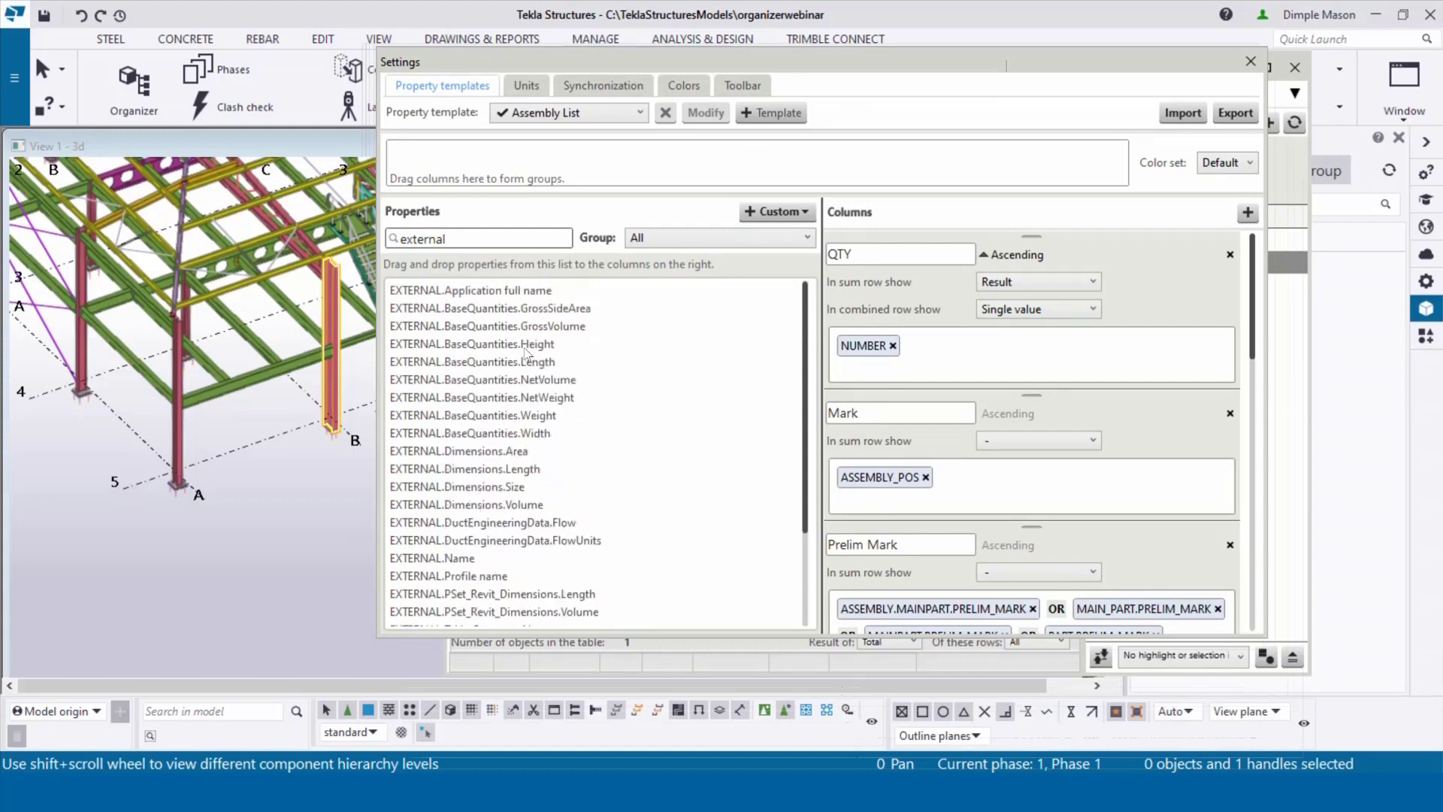
pyautogui.click(782, 211)
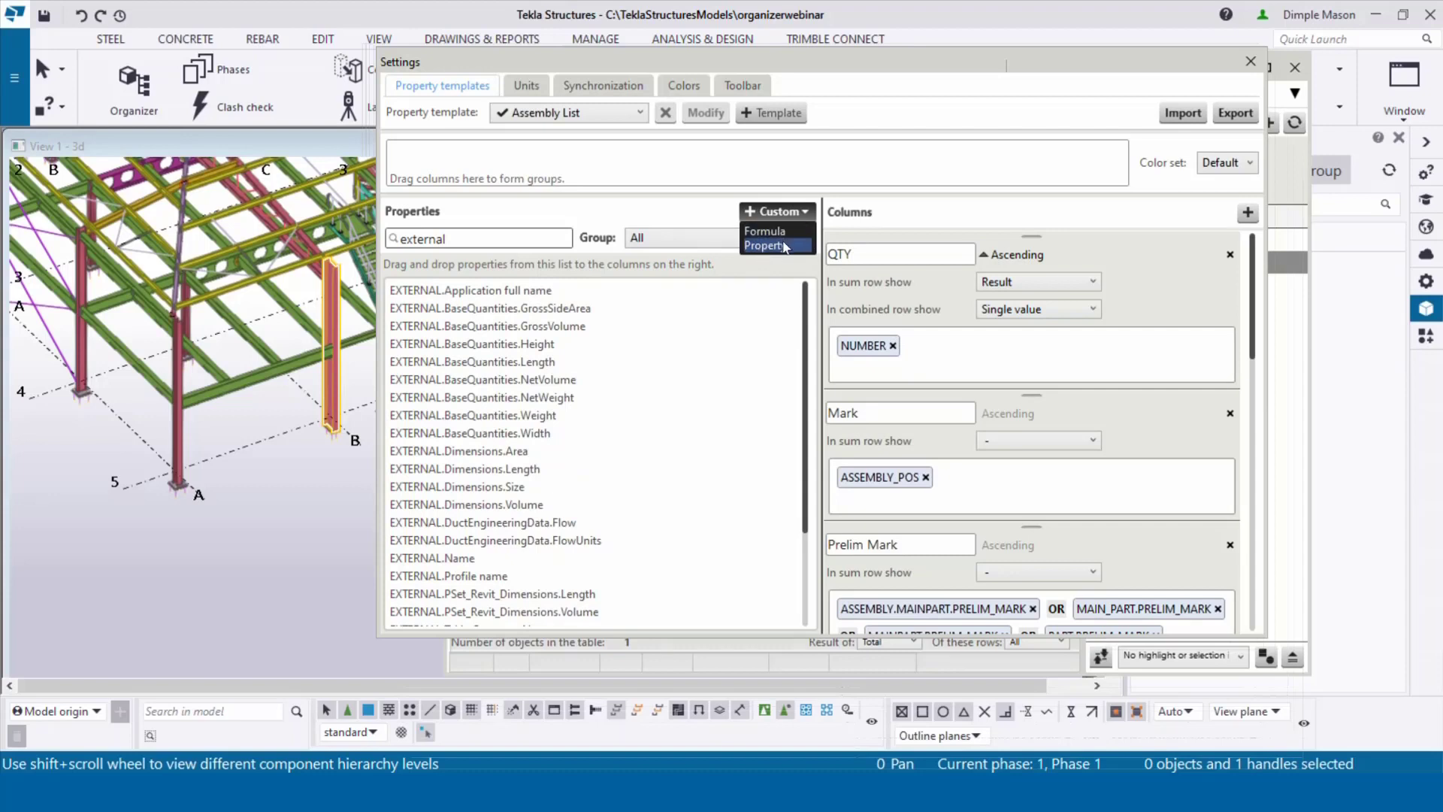
pyautogui.click(784, 248)
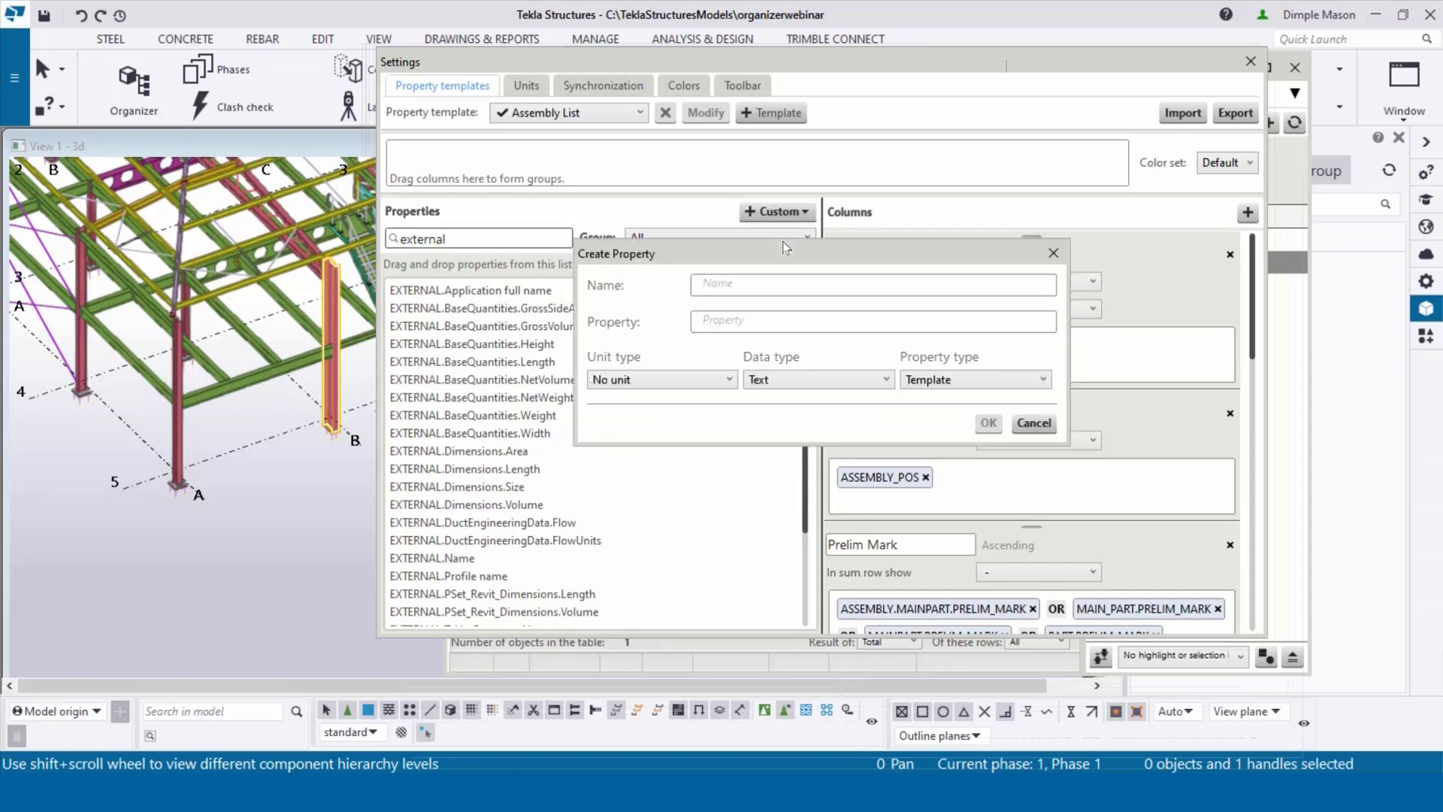
# Step: Create a custom property with both Name and Property set to EXTERNAL.Tekla Common.Phase
pyautogui.click(734, 276)
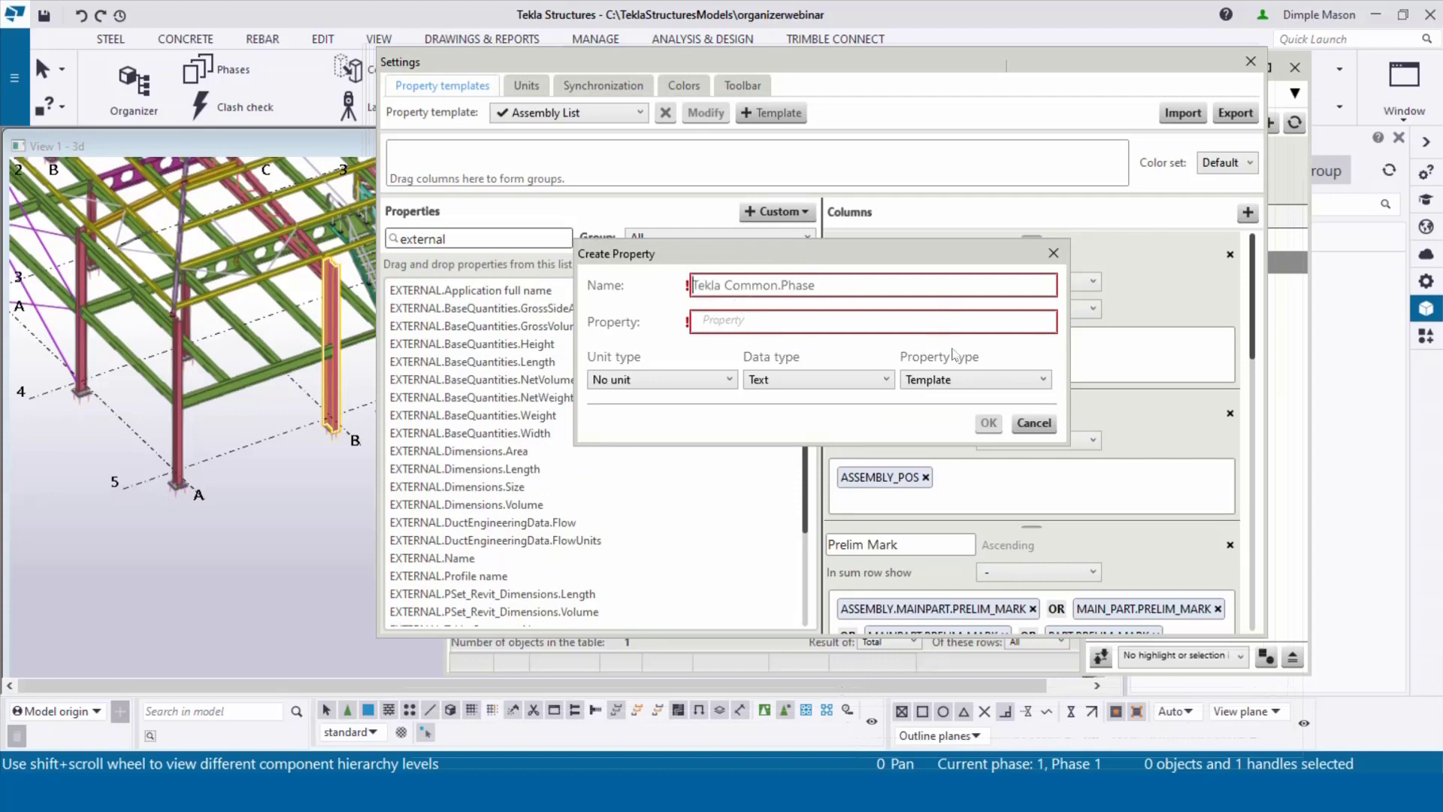
pyautogui.write('EXTERNAL.')
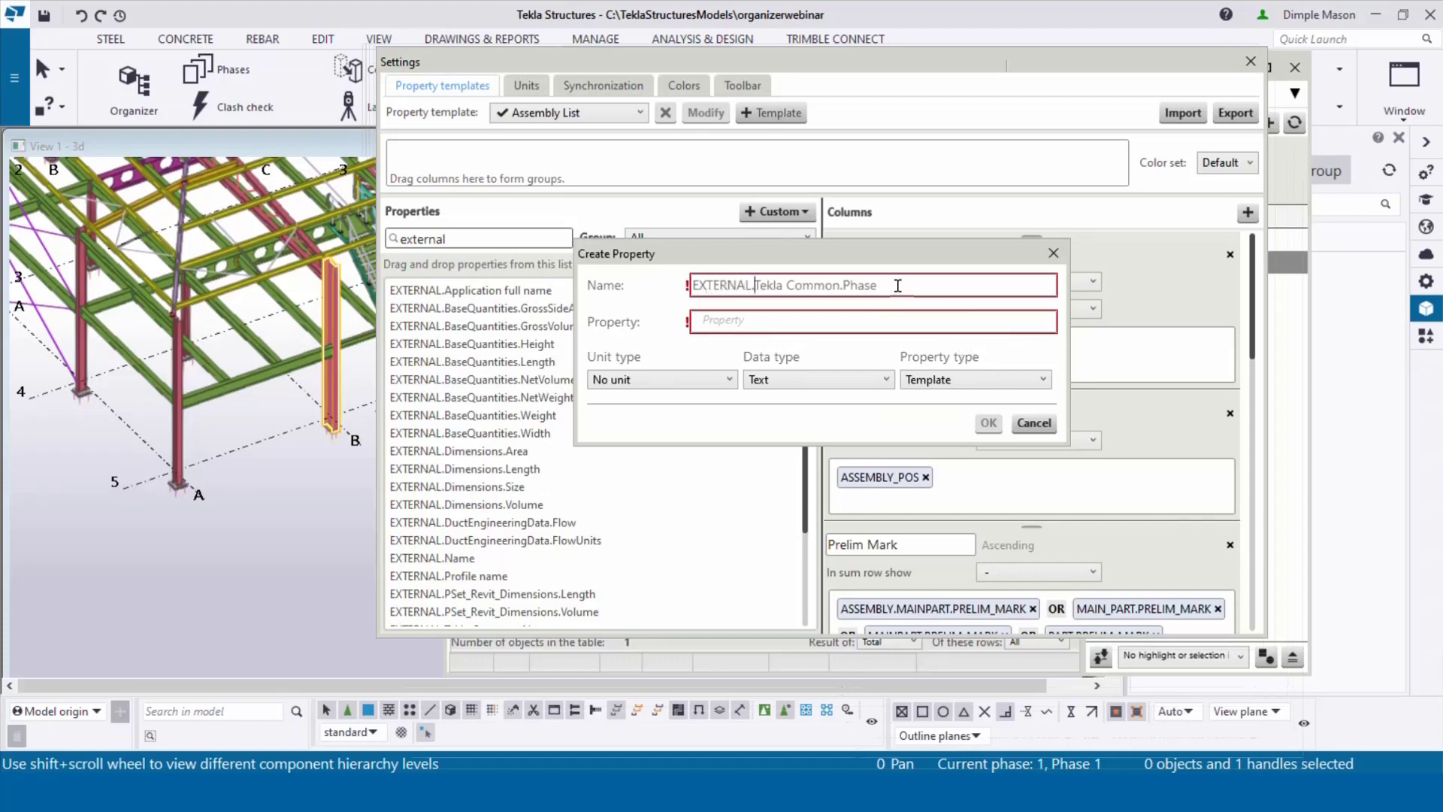
pyautogui.moveTo(880, 286); pyautogui.dragTo(692, 325)
pyautogui.hotkey('ctrl', 'c')
pyautogui.click(742, 324)
pyautogui.hotkey('ctrl', 'v')
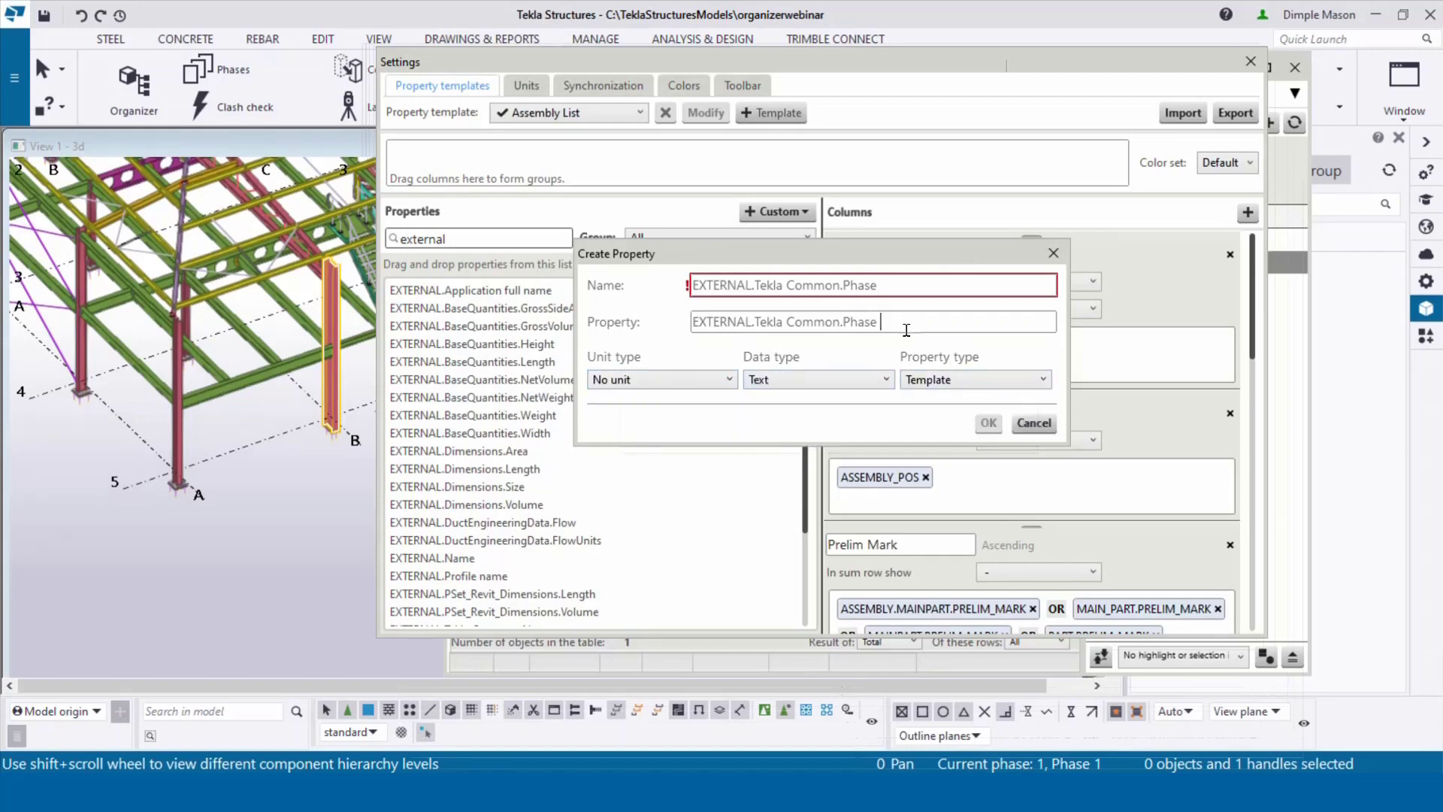
pyautogui.click(898, 291)
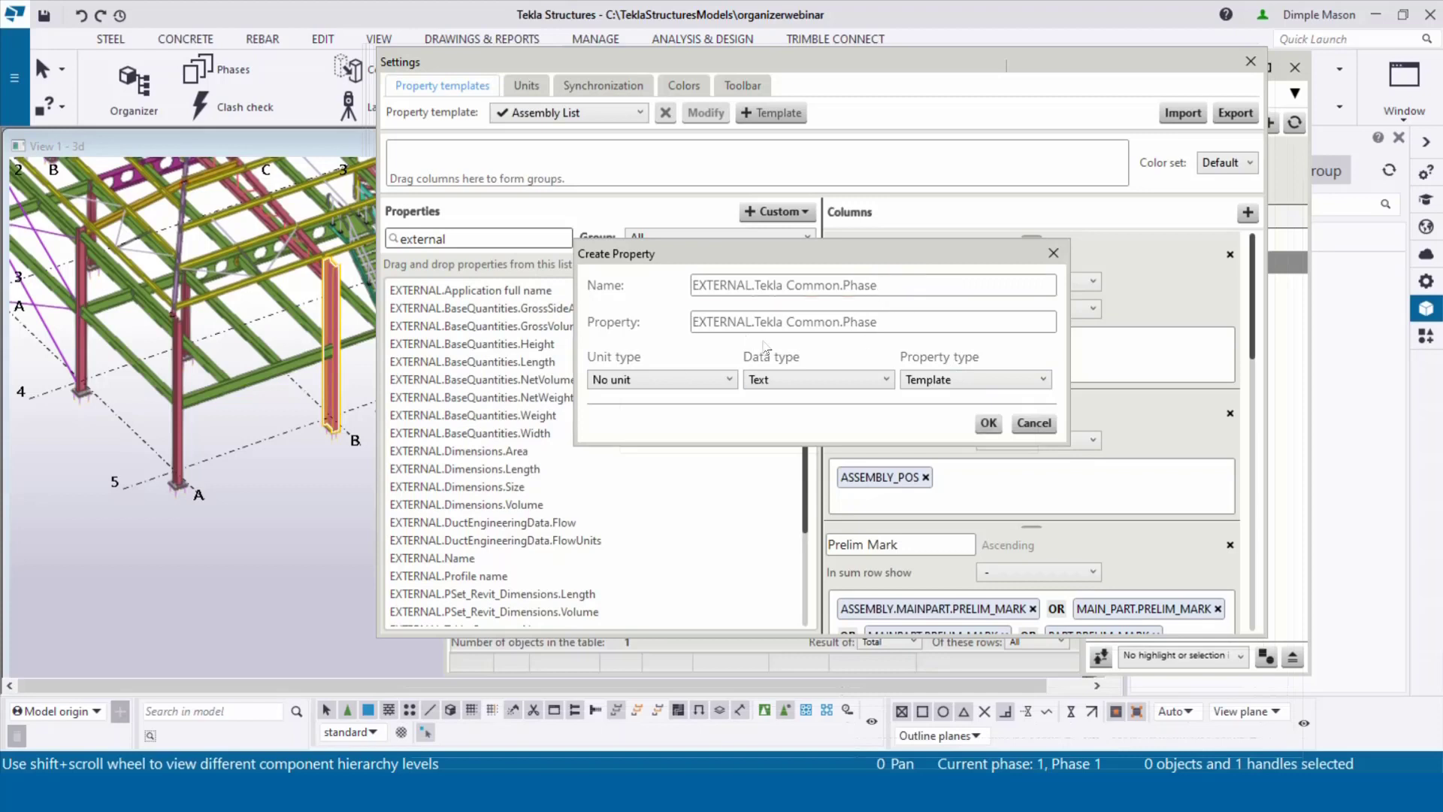
pyautogui.click(985, 427)
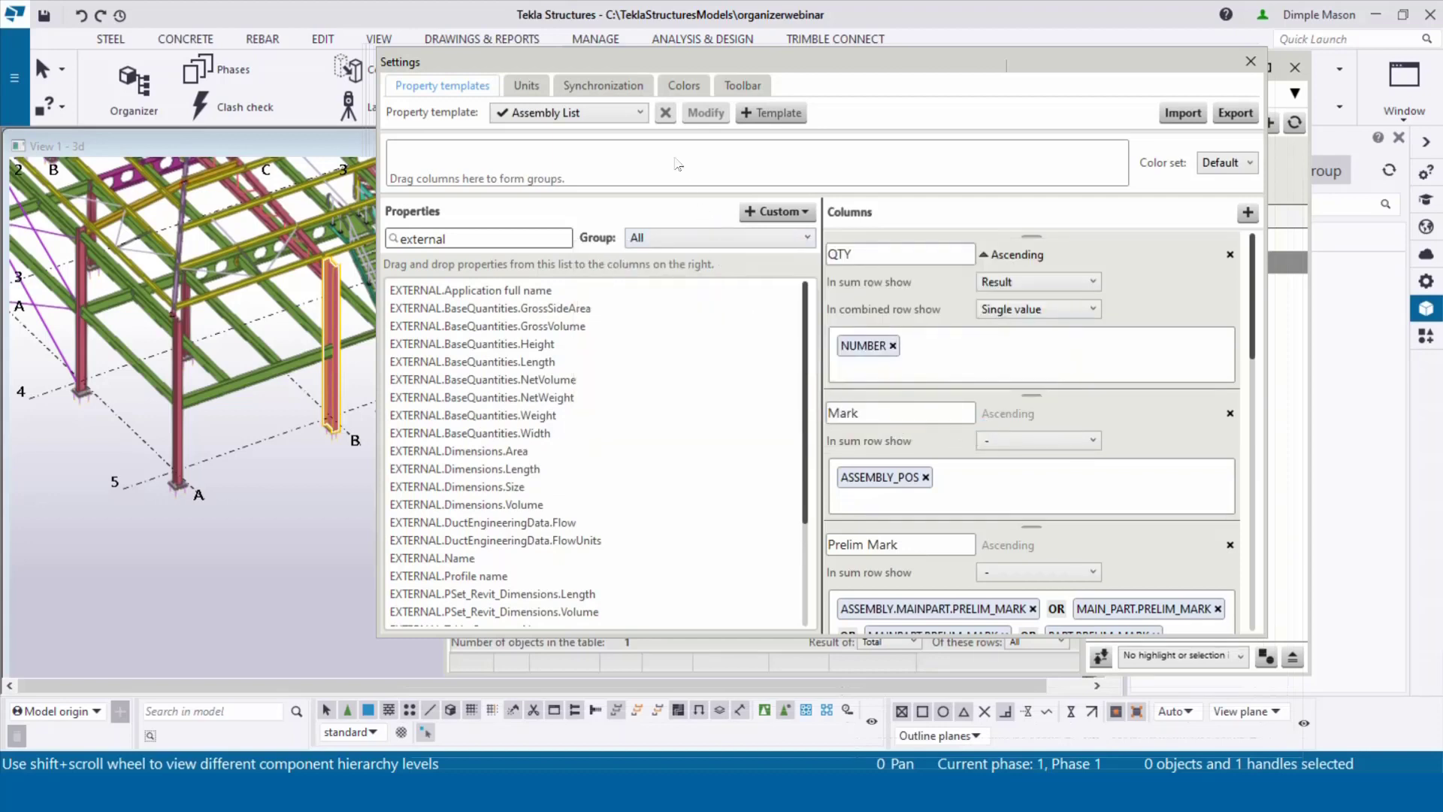
# Step: Switch to the IFC property template and remove its Section and Floor columns
pyautogui.click(639, 112)
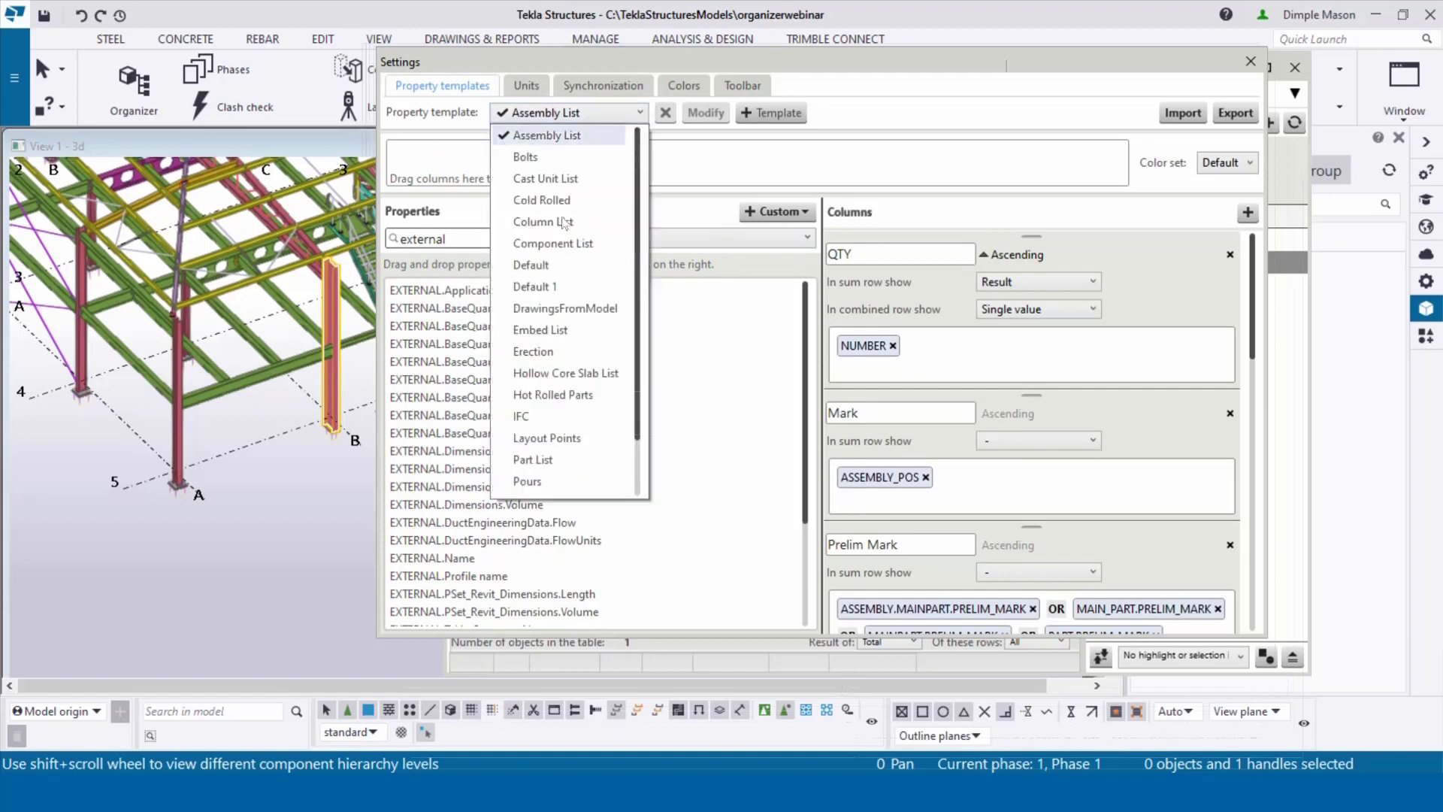
pyautogui.click(530, 415)
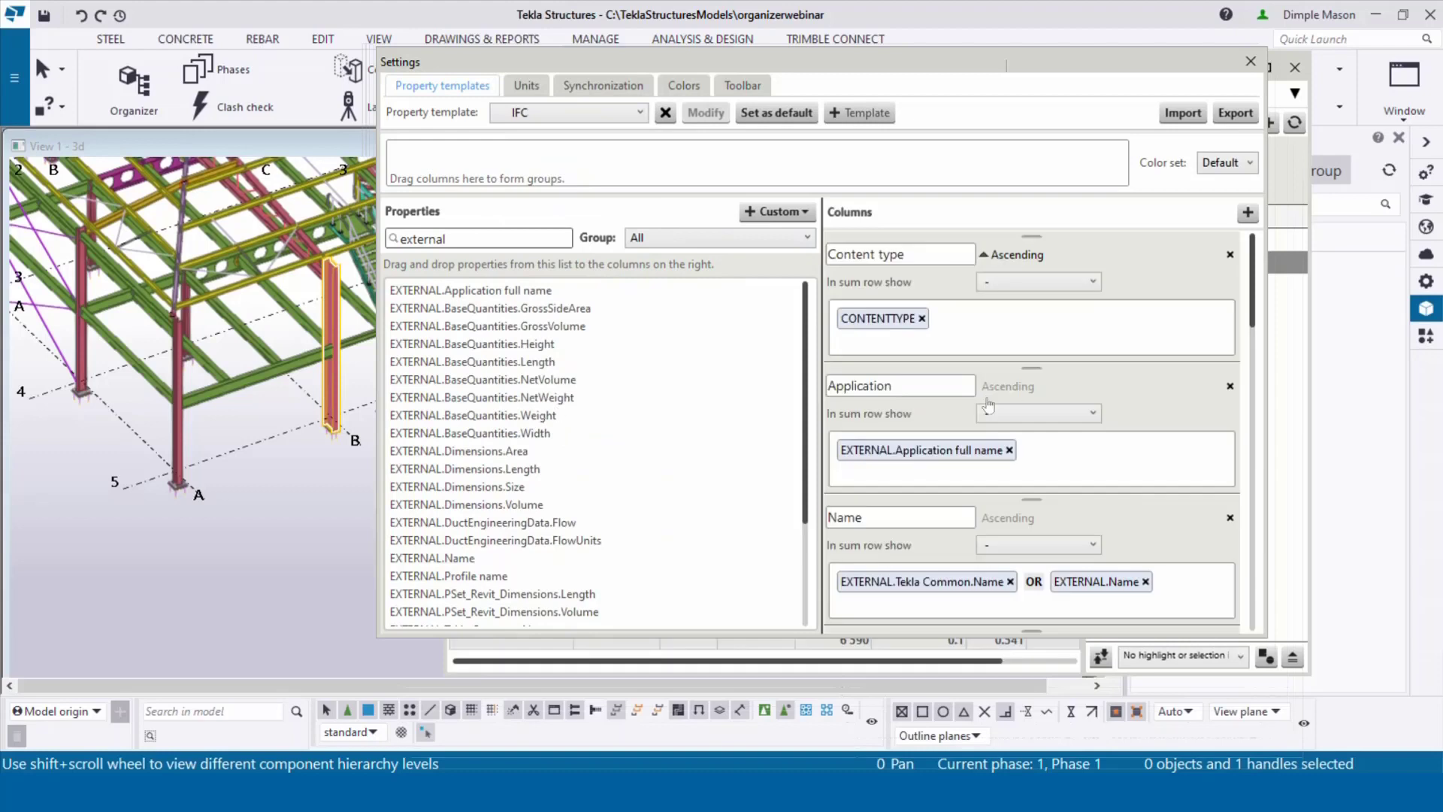
pyautogui.scroll(-2, 907, 402)
pyautogui.scroll(-8, 900, 424)
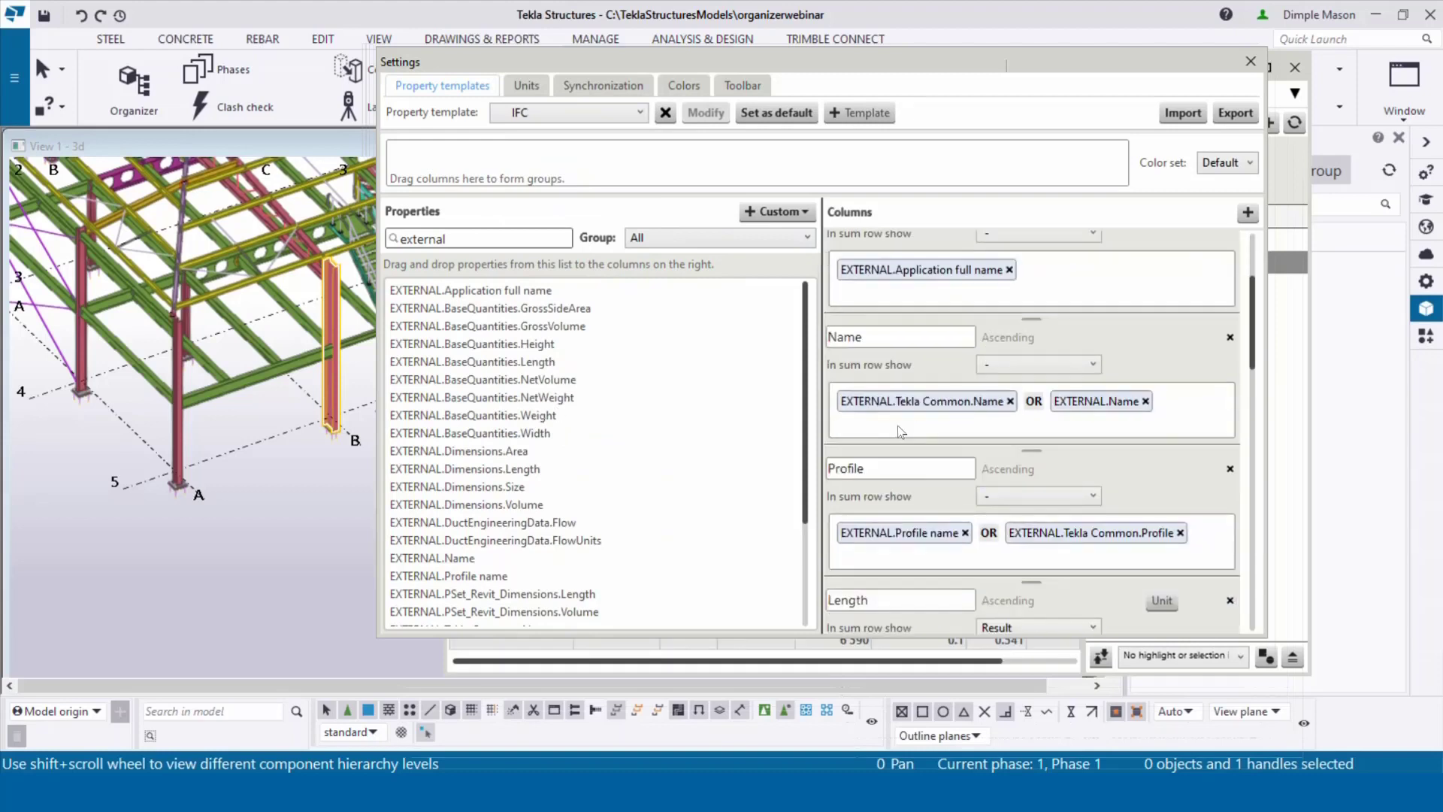
pyautogui.scroll(-12, 892, 430)
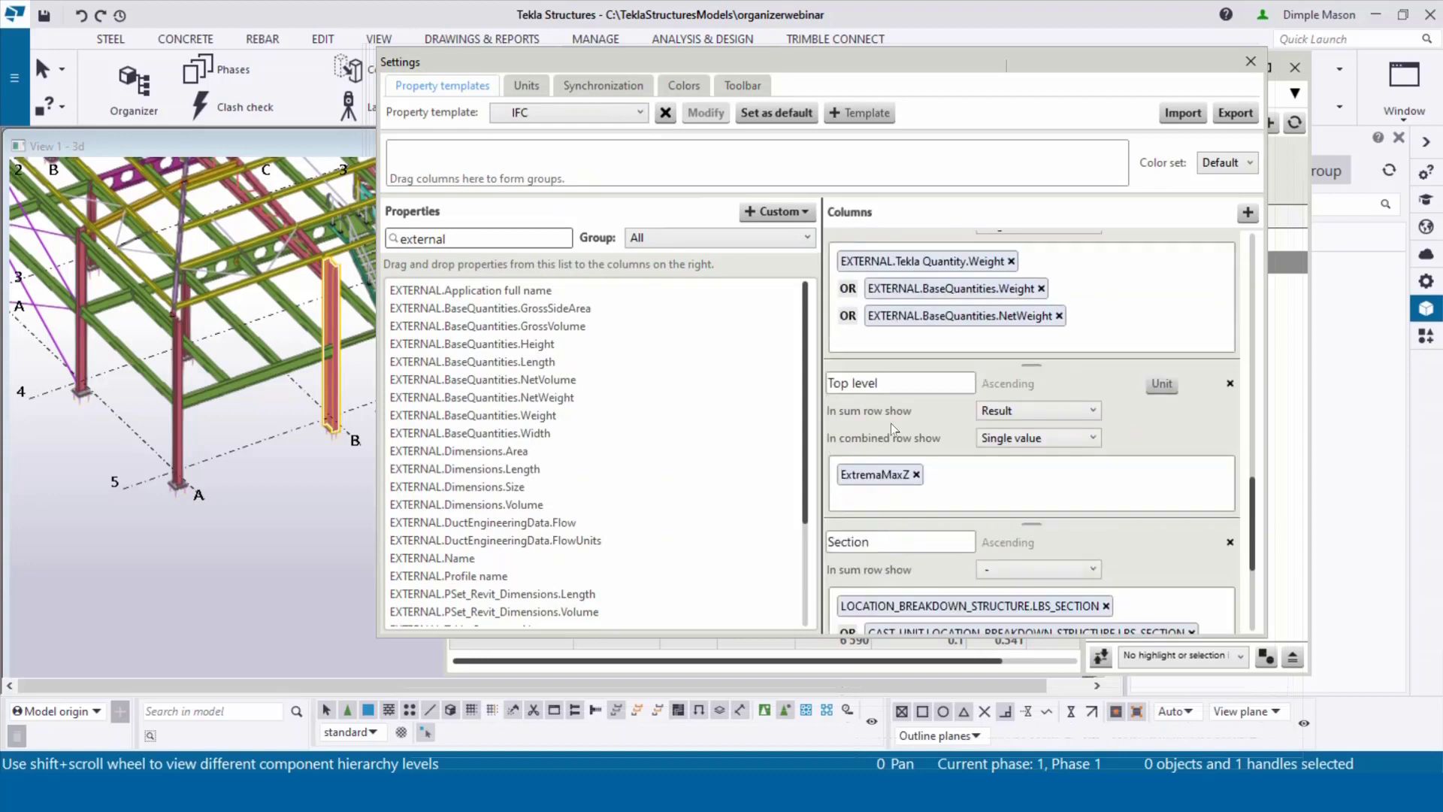
pyautogui.scroll(-6, 890, 422)
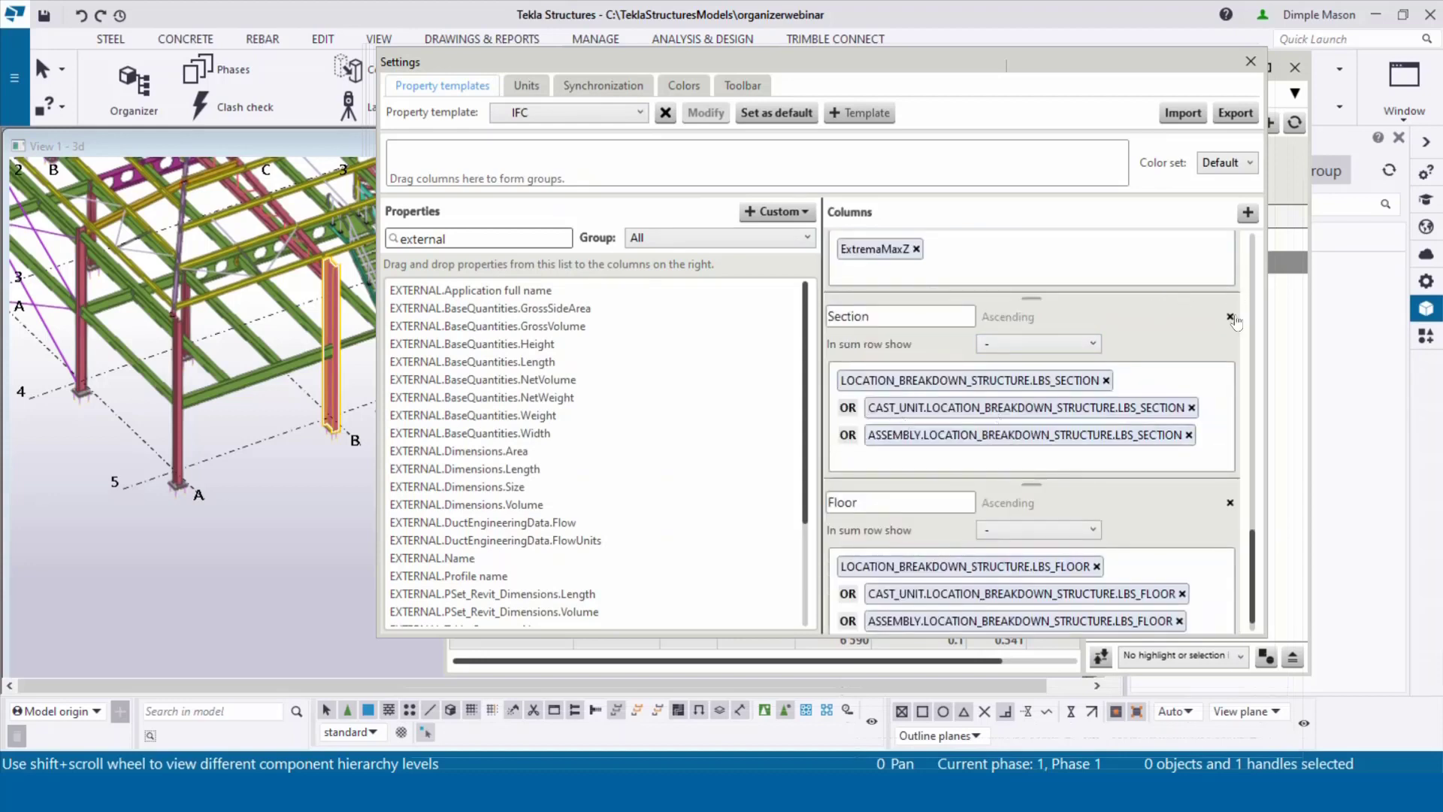
pyautogui.click(1231, 316)
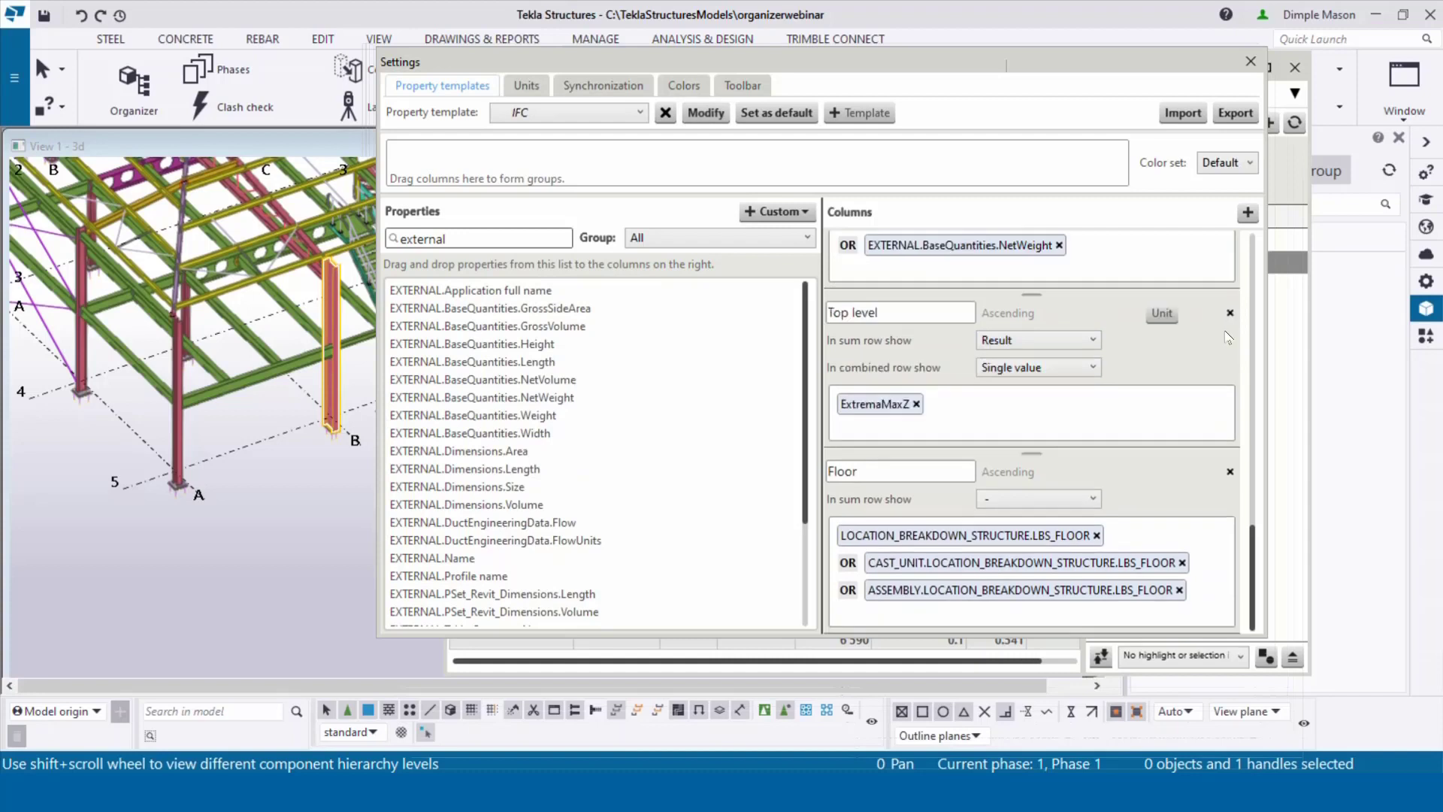
pyautogui.click(1229, 473)
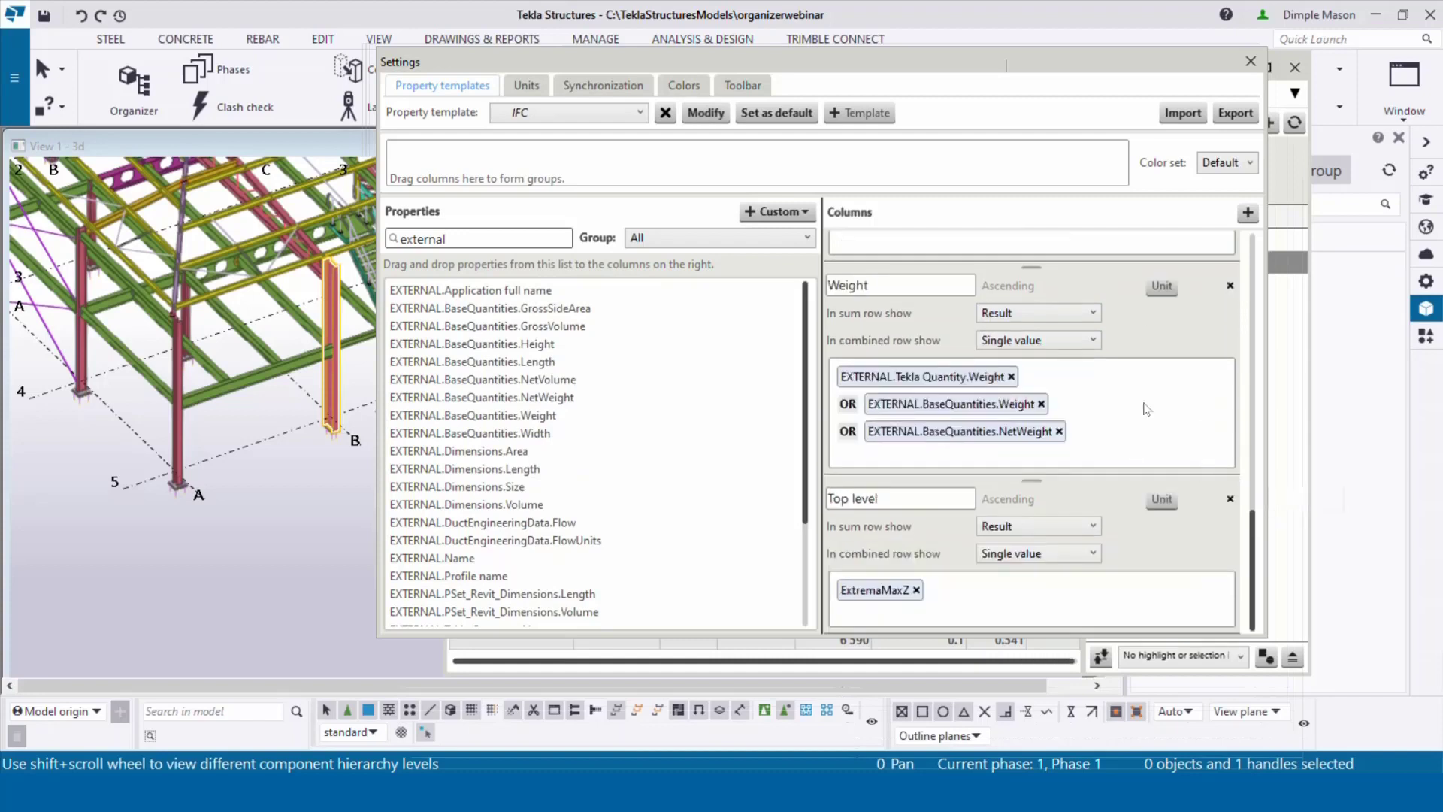
# Step: Add an EXTERNAL.Tekla Common.Phase column to the IFC template and save it
pyautogui.click(1251, 219)
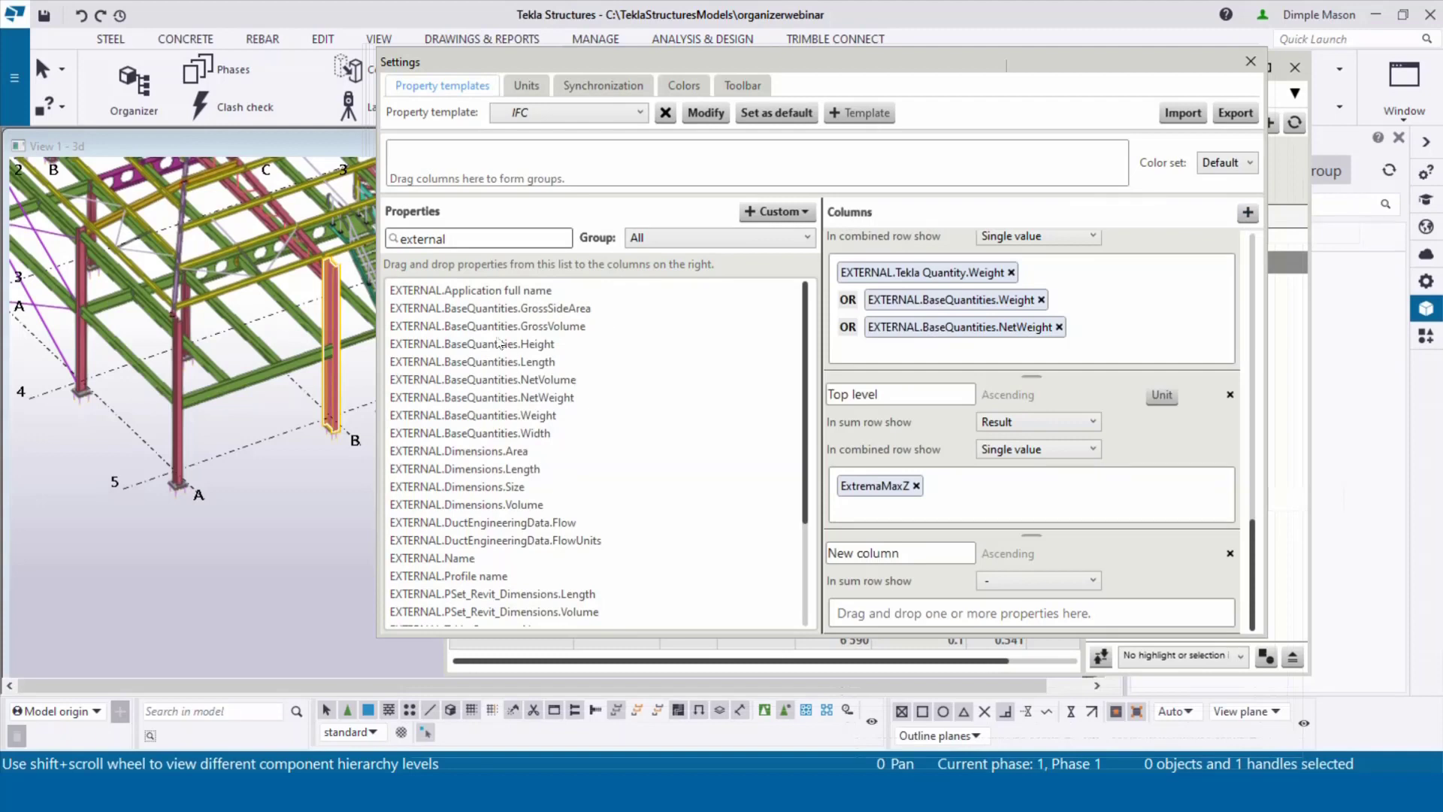
pyautogui.scroll(-3, 501, 354)
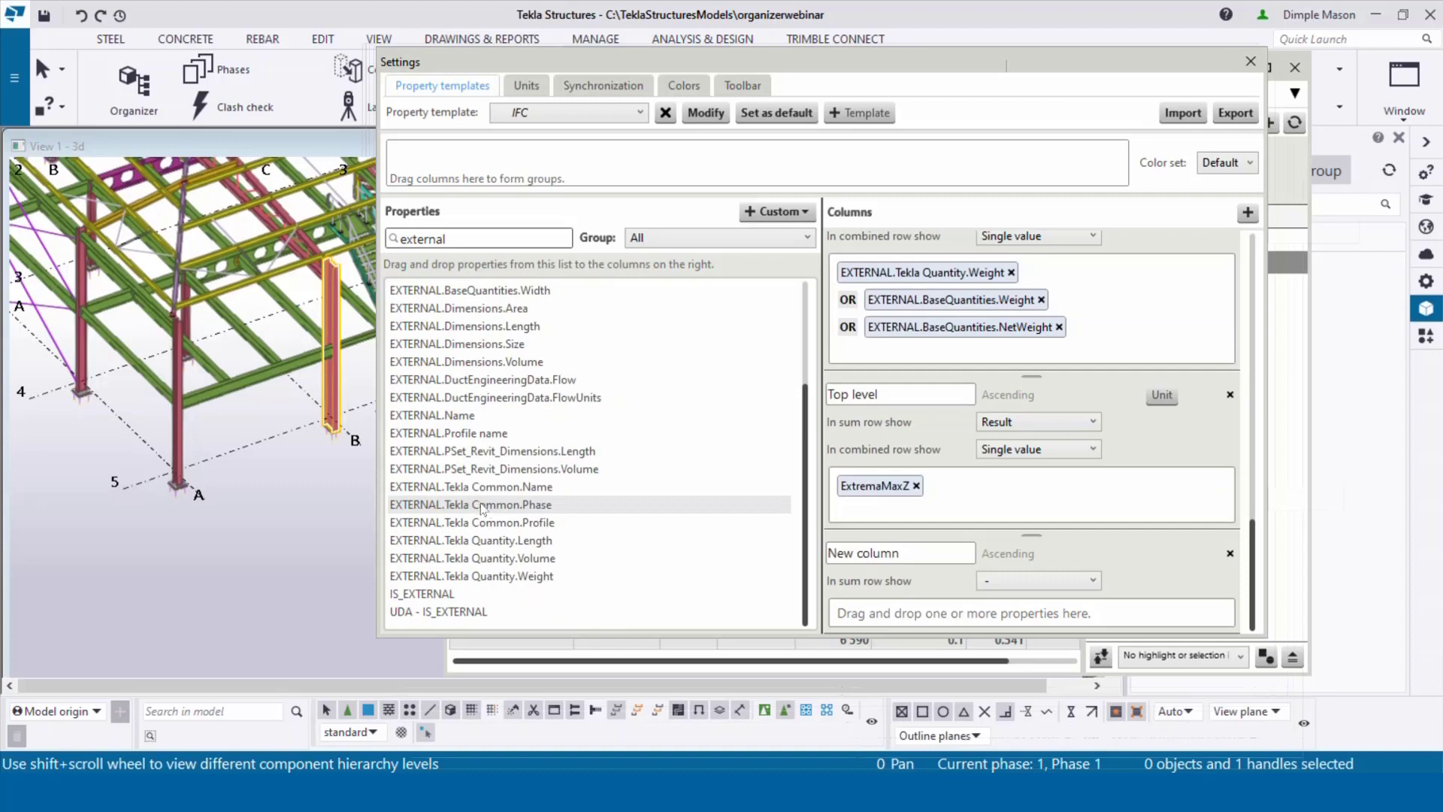
pyautogui.moveTo(481, 509); pyautogui.dragTo(935, 610)
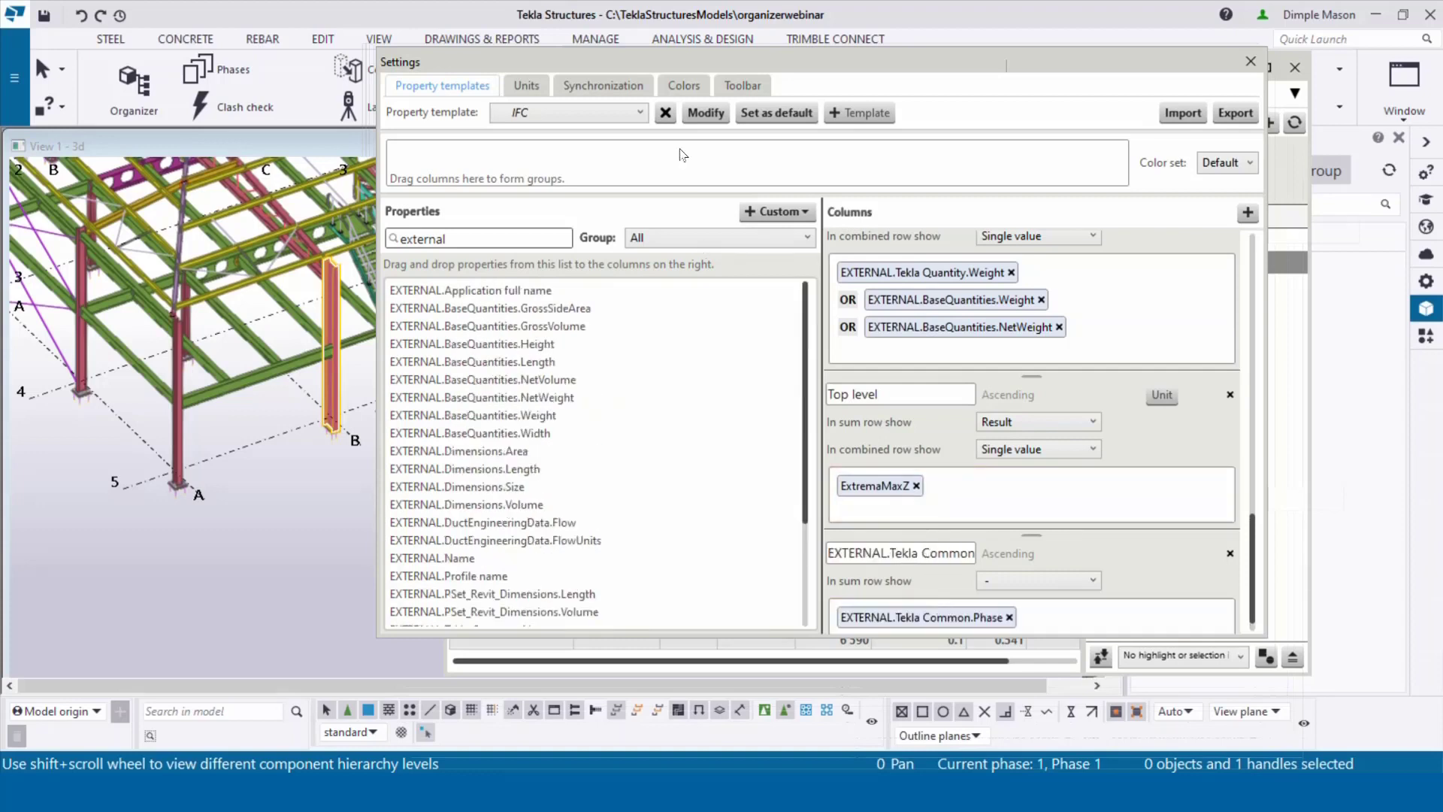
pyautogui.click(708, 111)
# Step: Close the settings and widen the Organizer's object table to reveal the phase column
pyautogui.click(1250, 63)
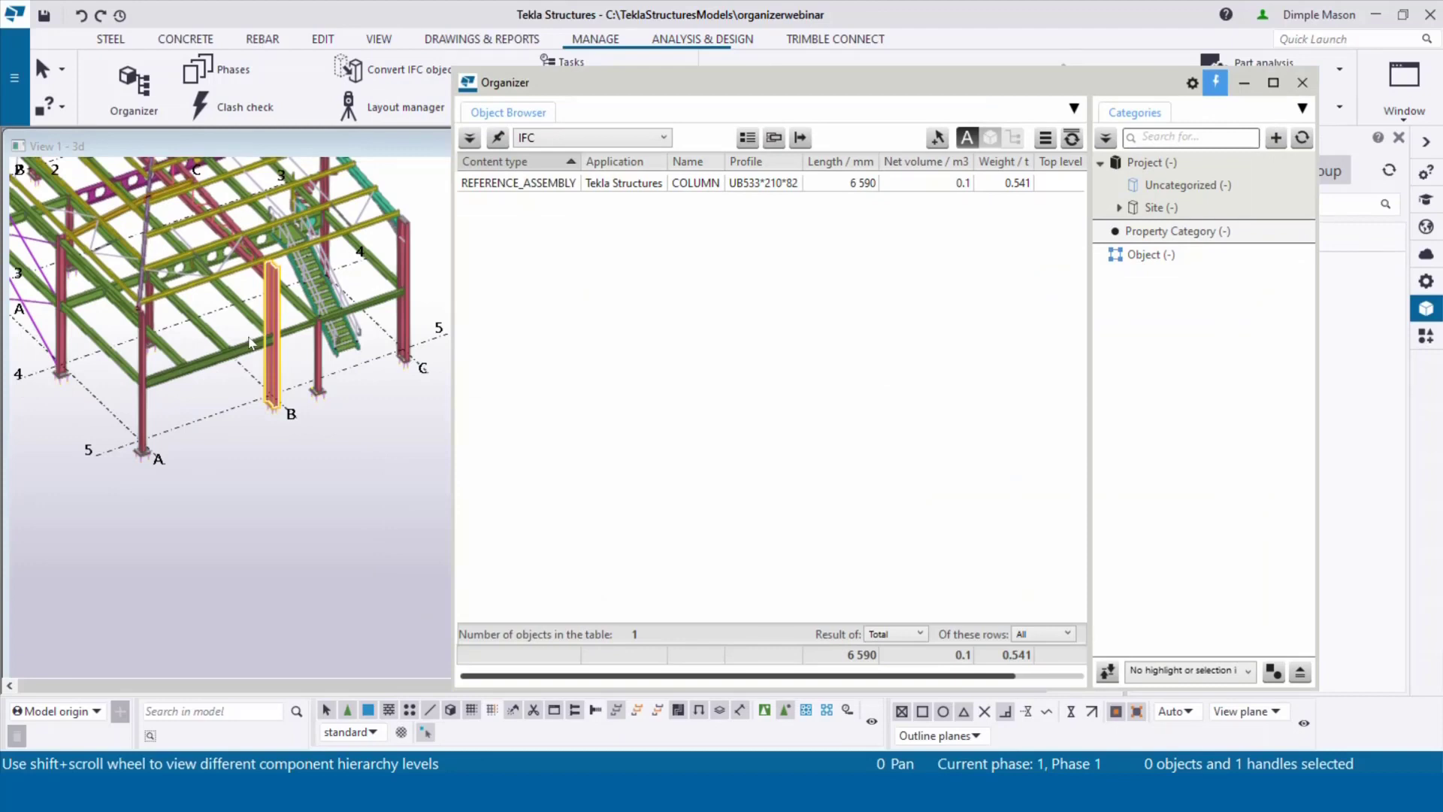
pyautogui.click(403, 301)
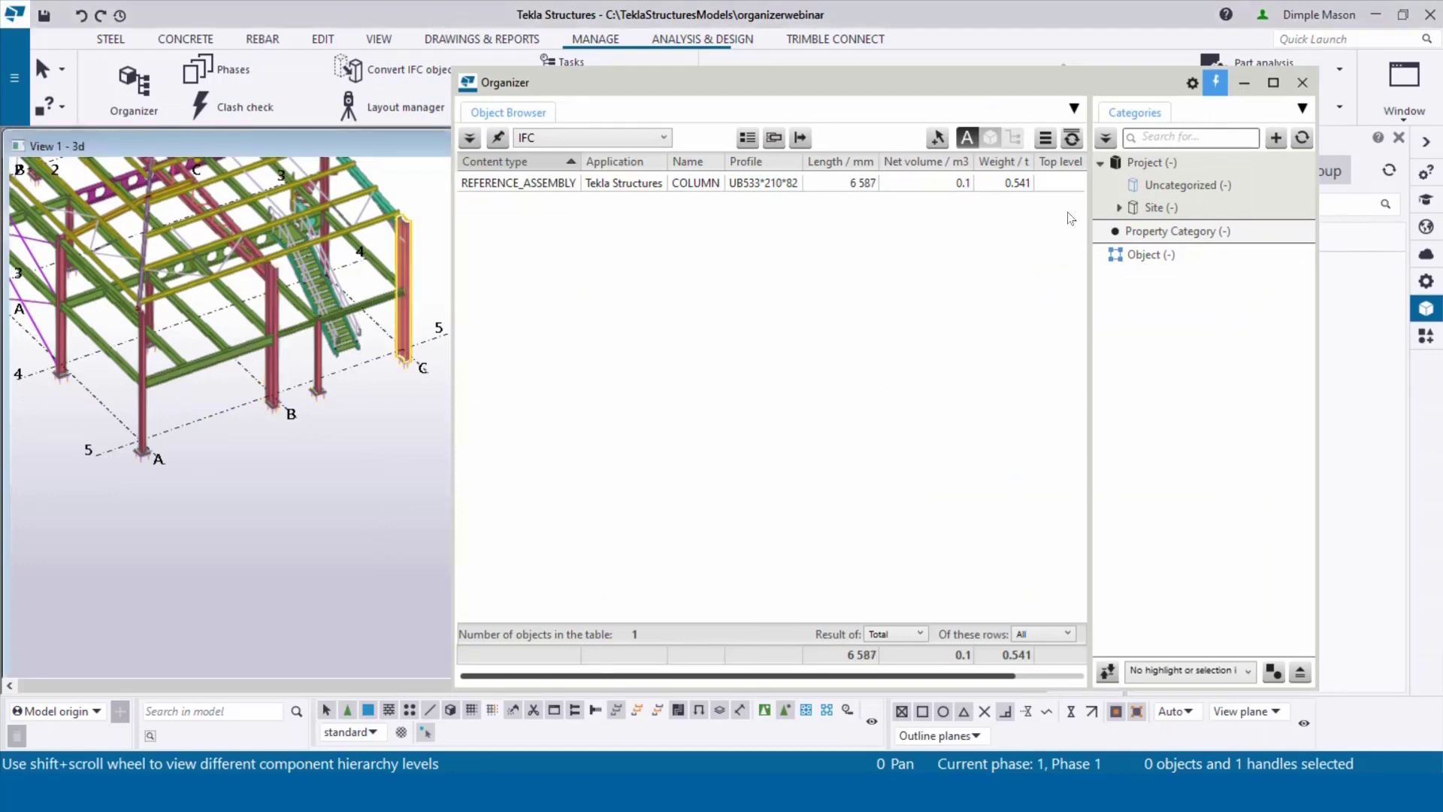
pyautogui.moveTo(1090, 244); pyautogui.dragTo(1235, 244)
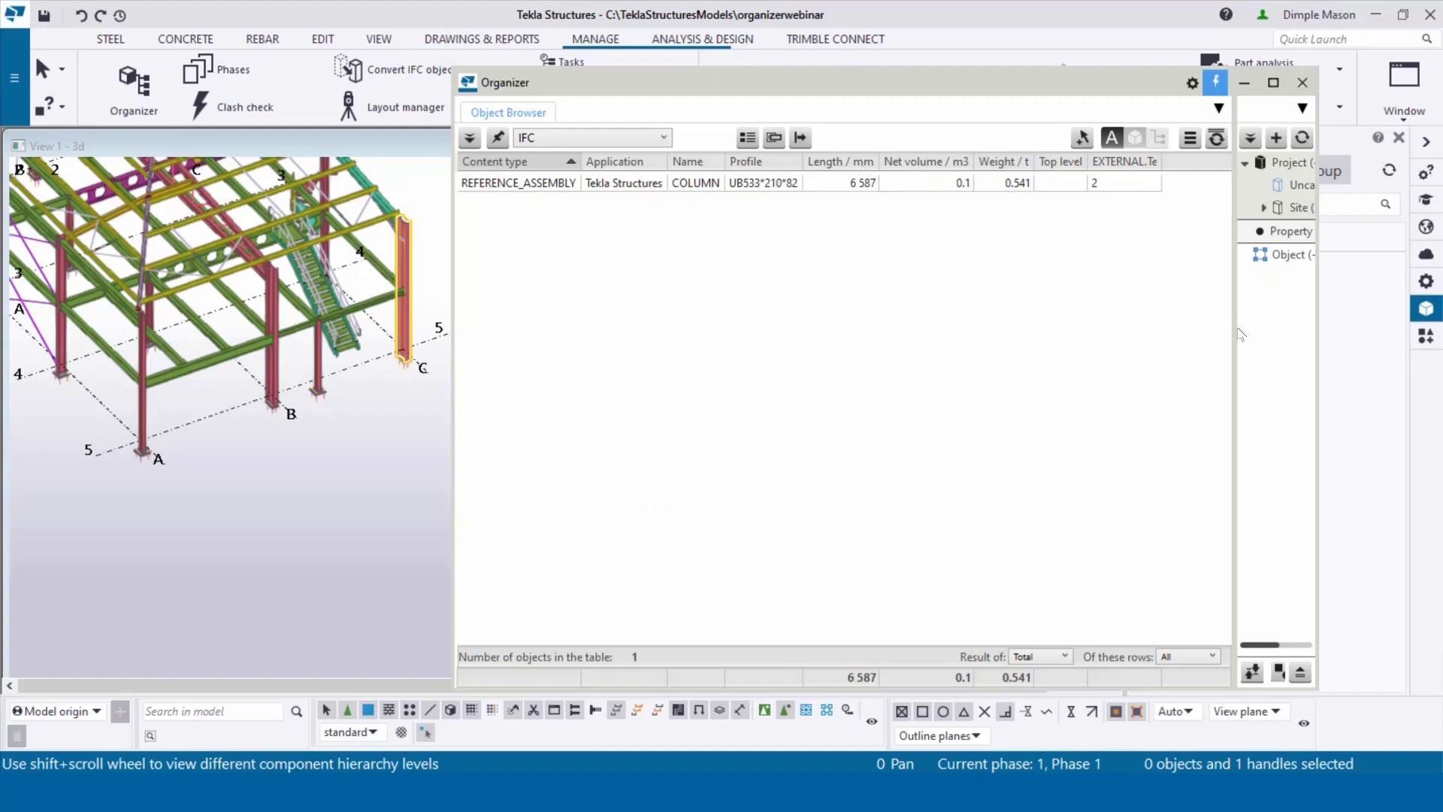
# Step: Restore the categories panel width, select Object, and add a new Custom Category
pyautogui.moveTo(1235, 331); pyautogui.dragTo(1094, 335)
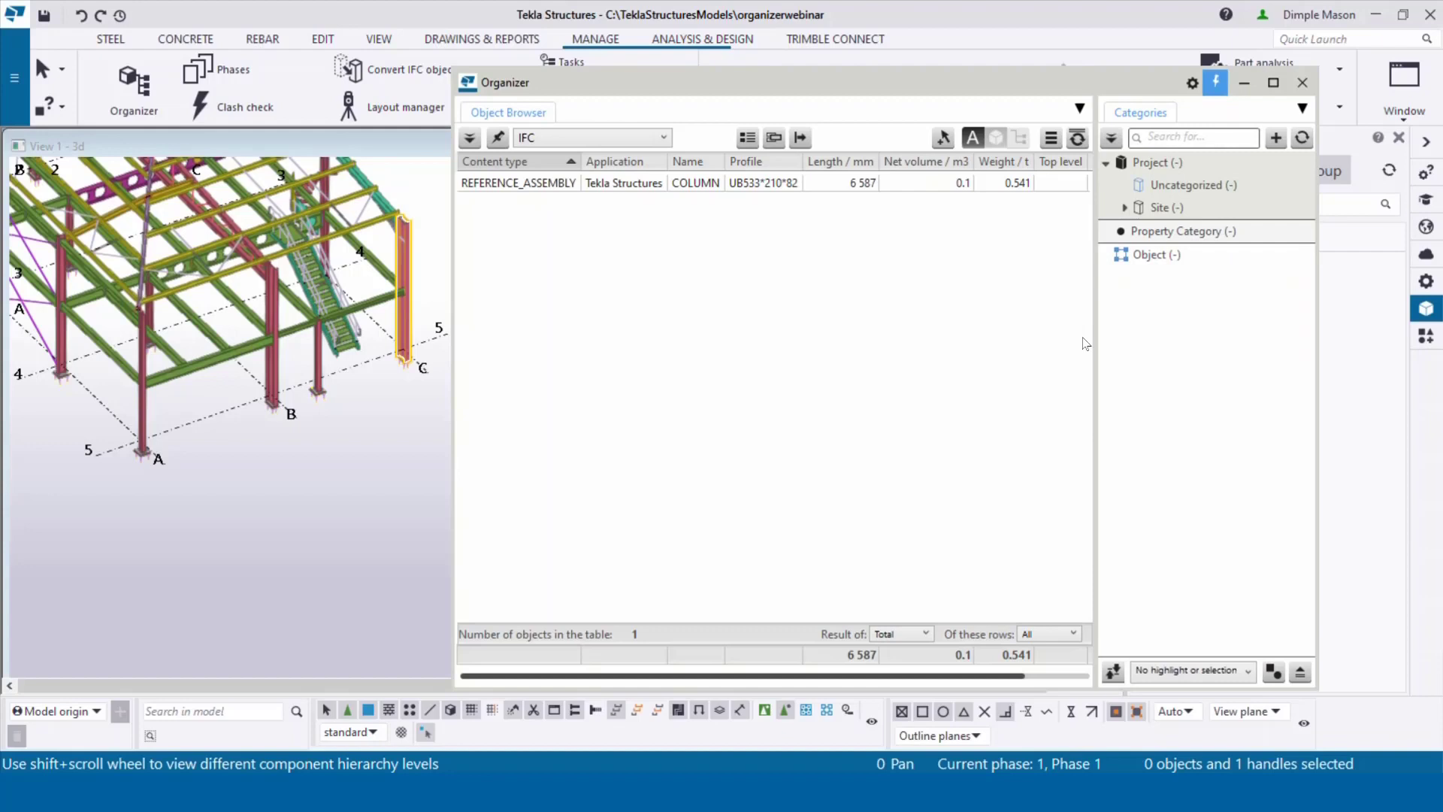
pyautogui.click(1146, 257)
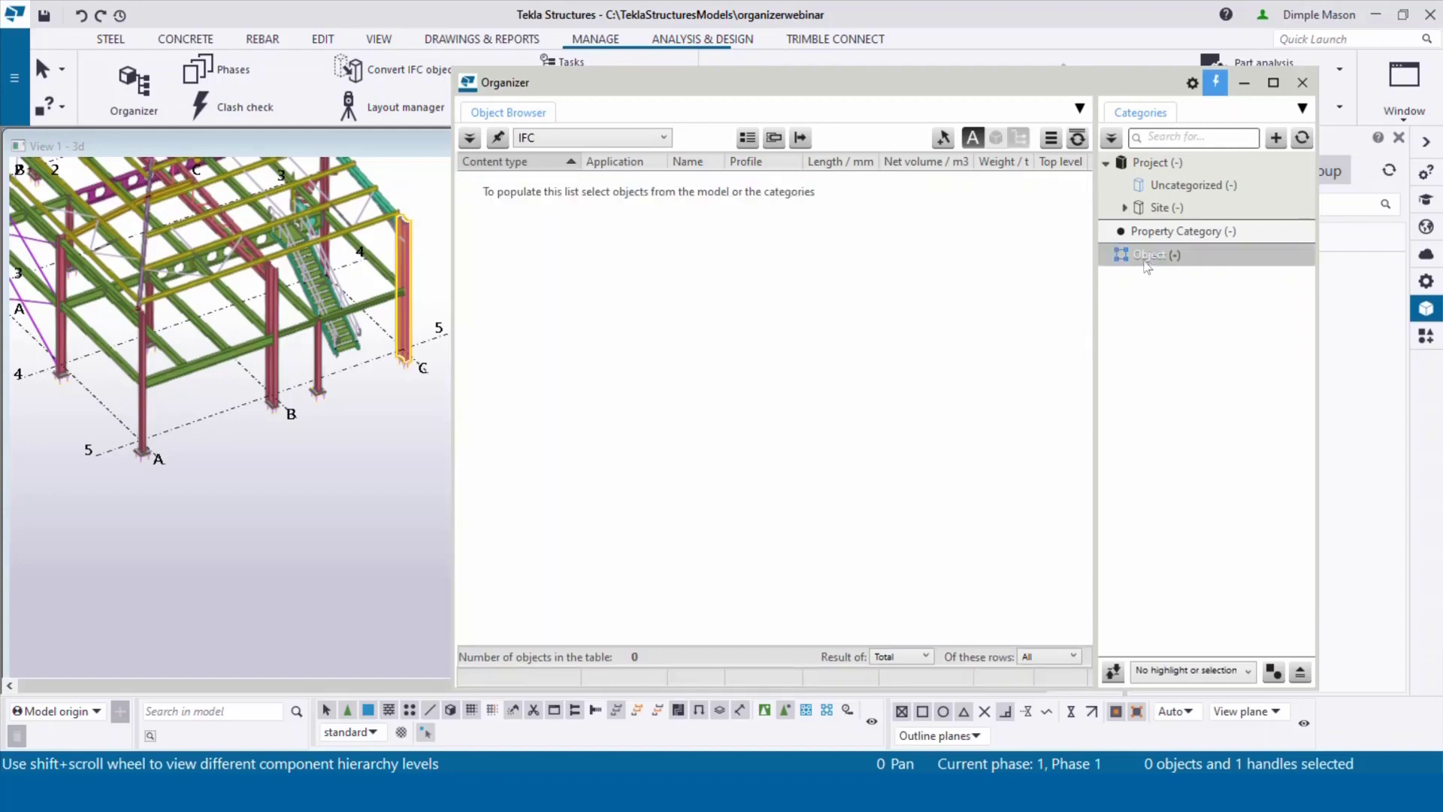
pyautogui.click(1278, 139)
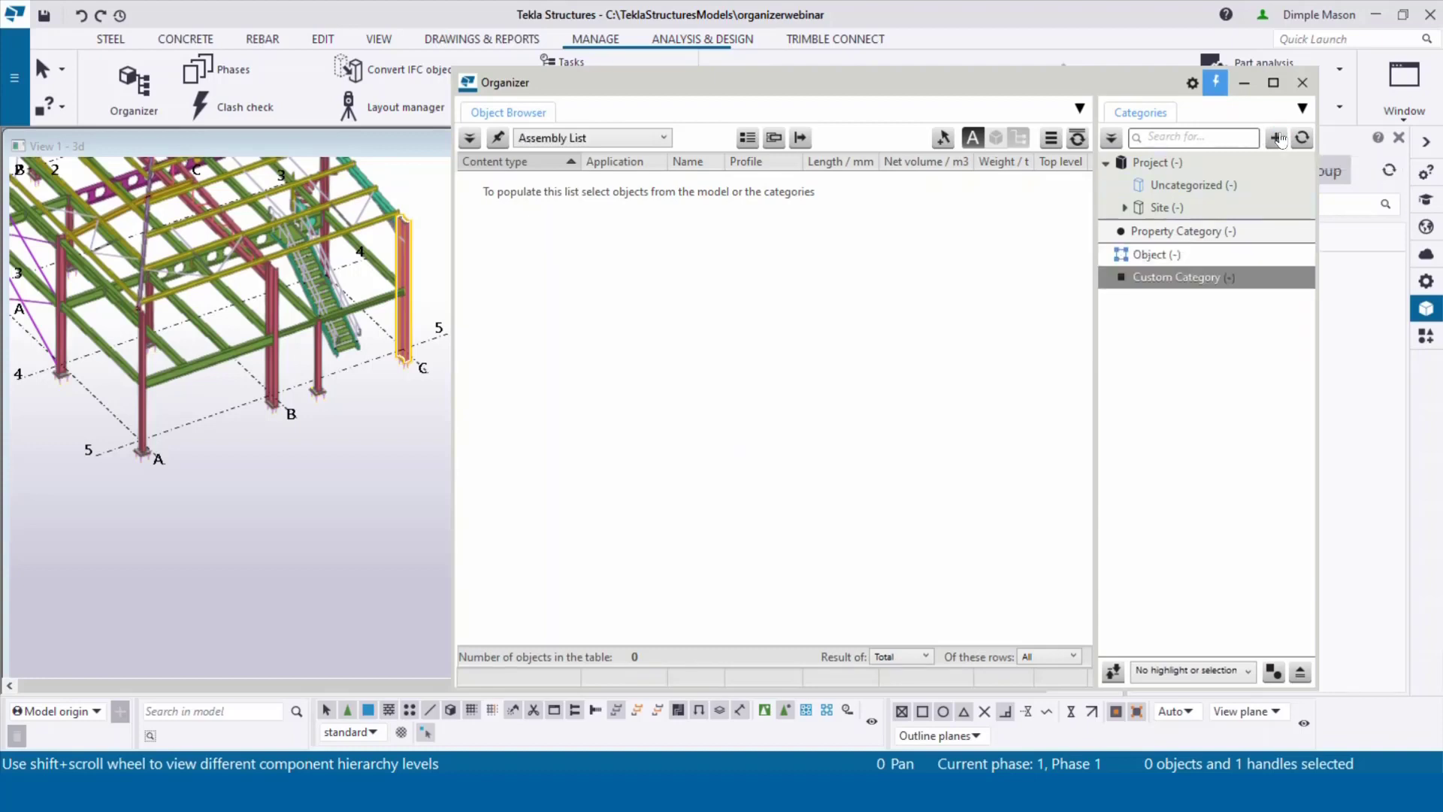
# Step: Rename the new category to 'IFC PHASES' and take its objects from all reference models
pyautogui.doubleClick(1169, 279)
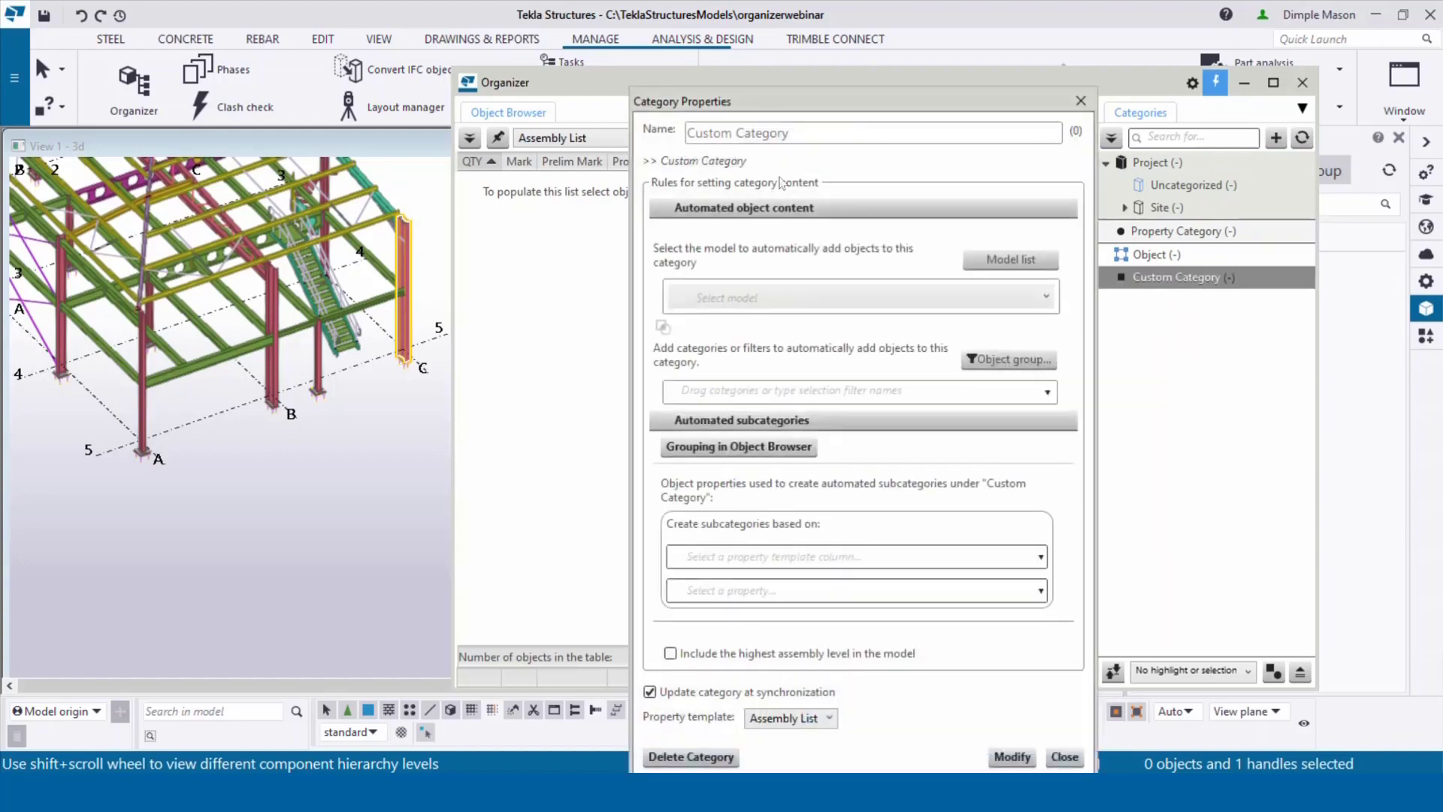
pyautogui.moveTo(791, 133); pyautogui.dragTo(661, 134)
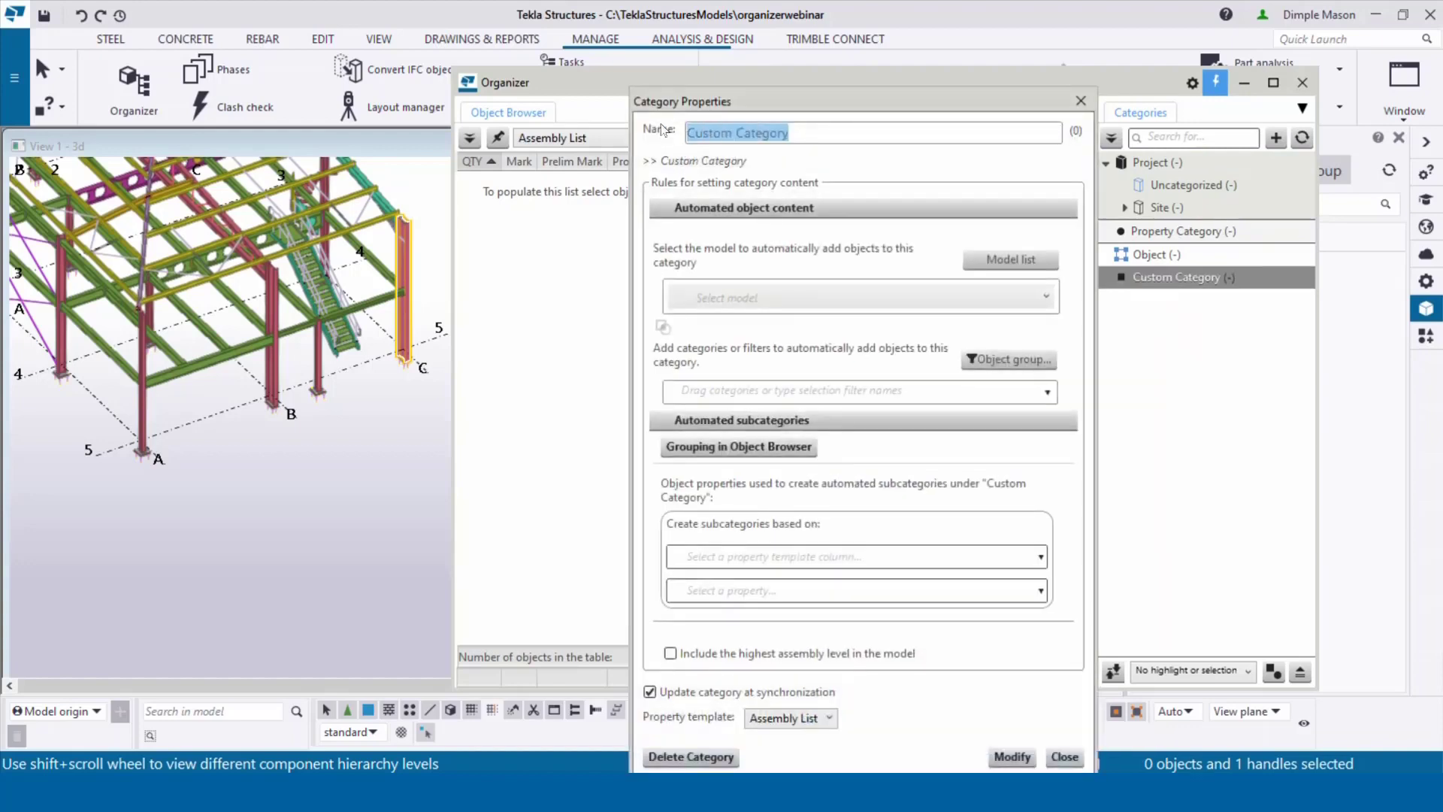
pyautogui.press('BackSpace')
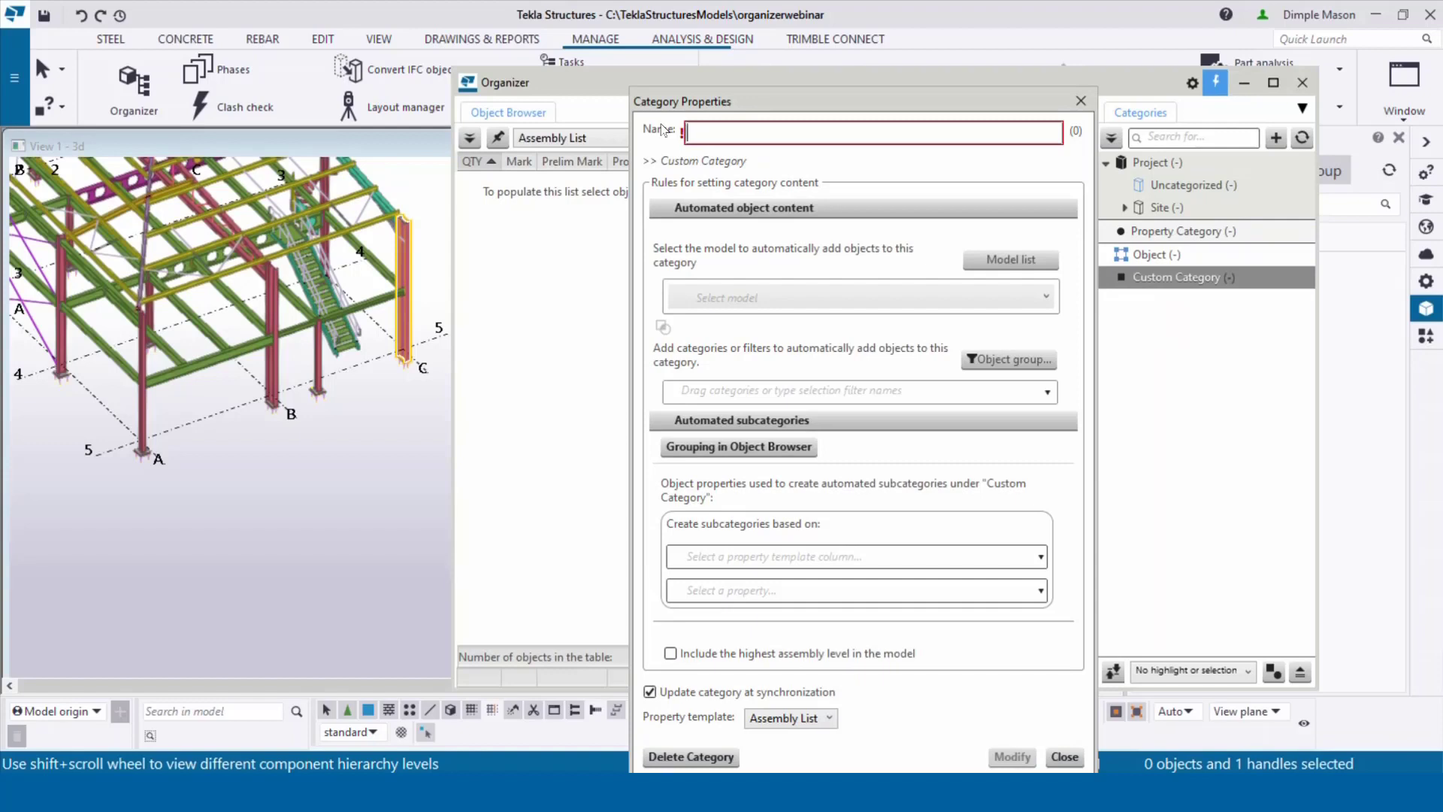
pyautogui.write('IFC PHASES')
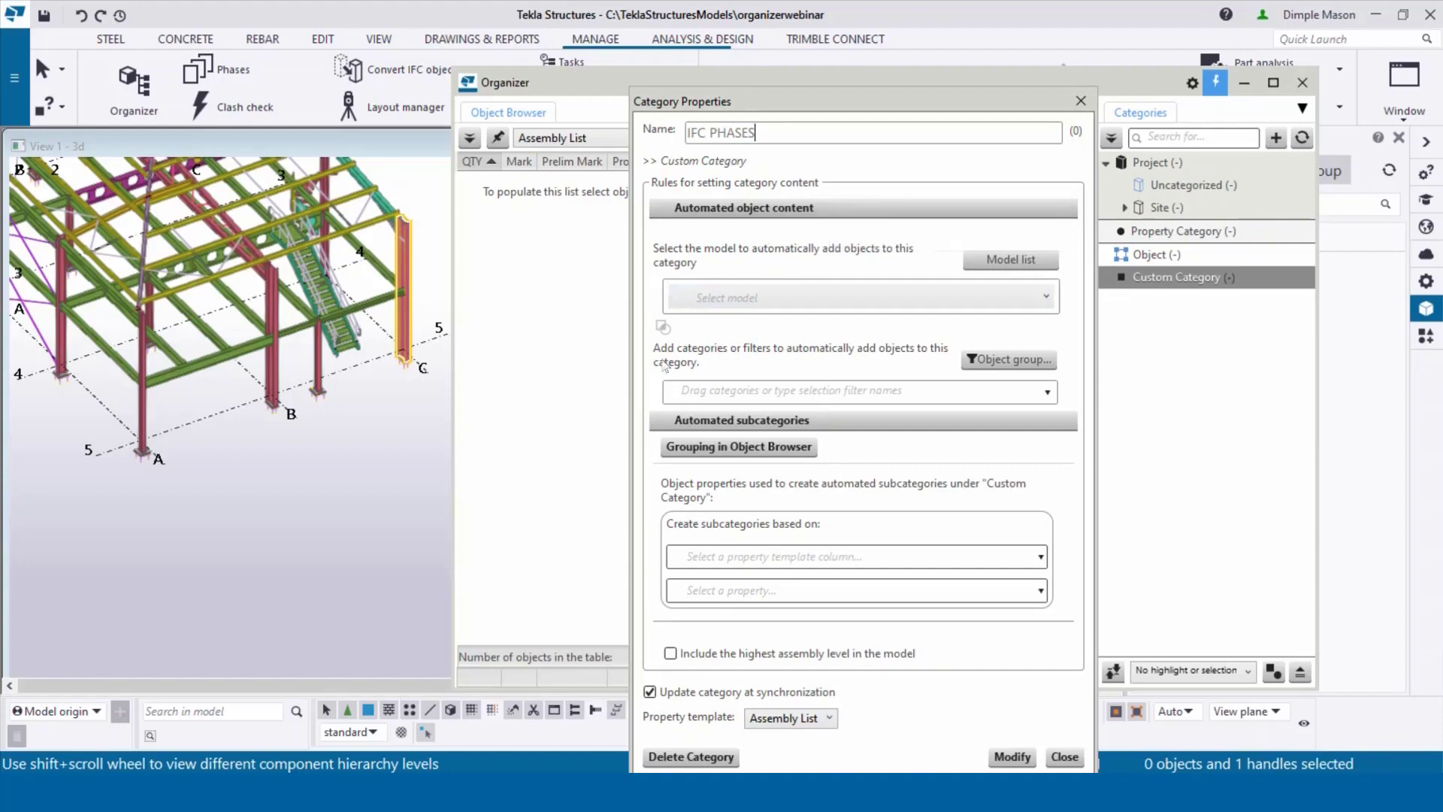
pyautogui.click(773, 301)
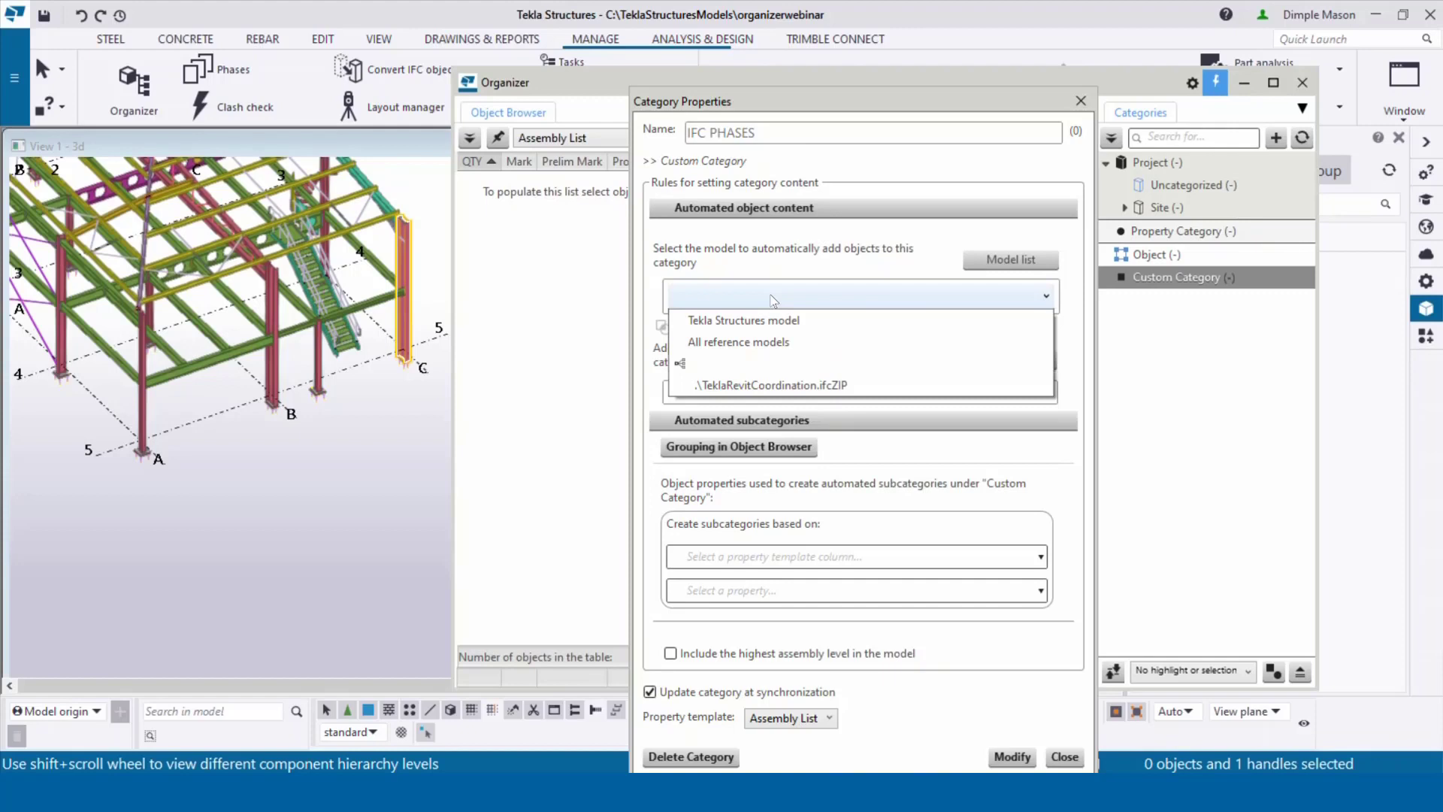
pyautogui.click(768, 346)
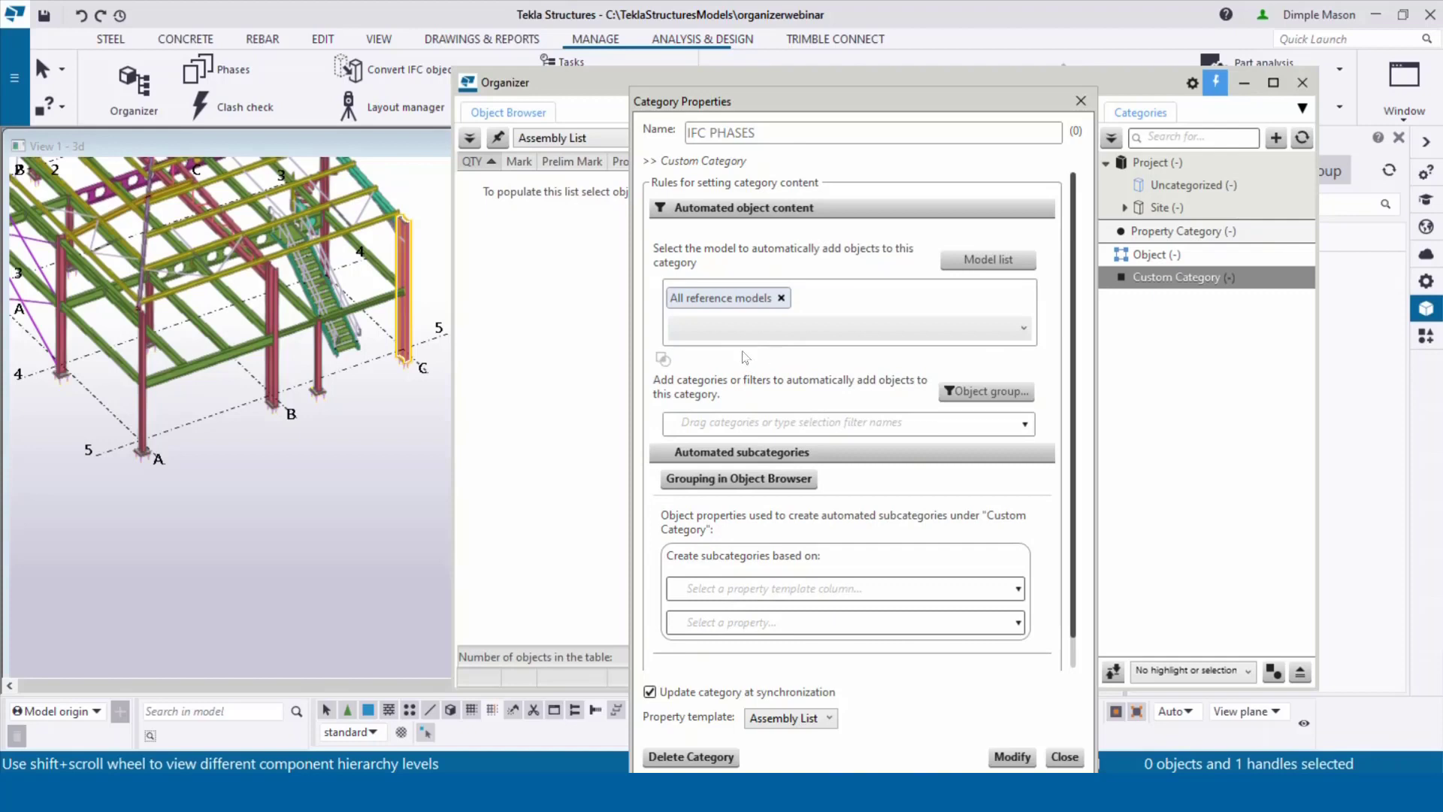
# Step: Split the category's subcategories by the EXTERNAL.Tekla Common.Phase property
pyautogui.click(764, 624)
pyautogui.click(1042, 583)
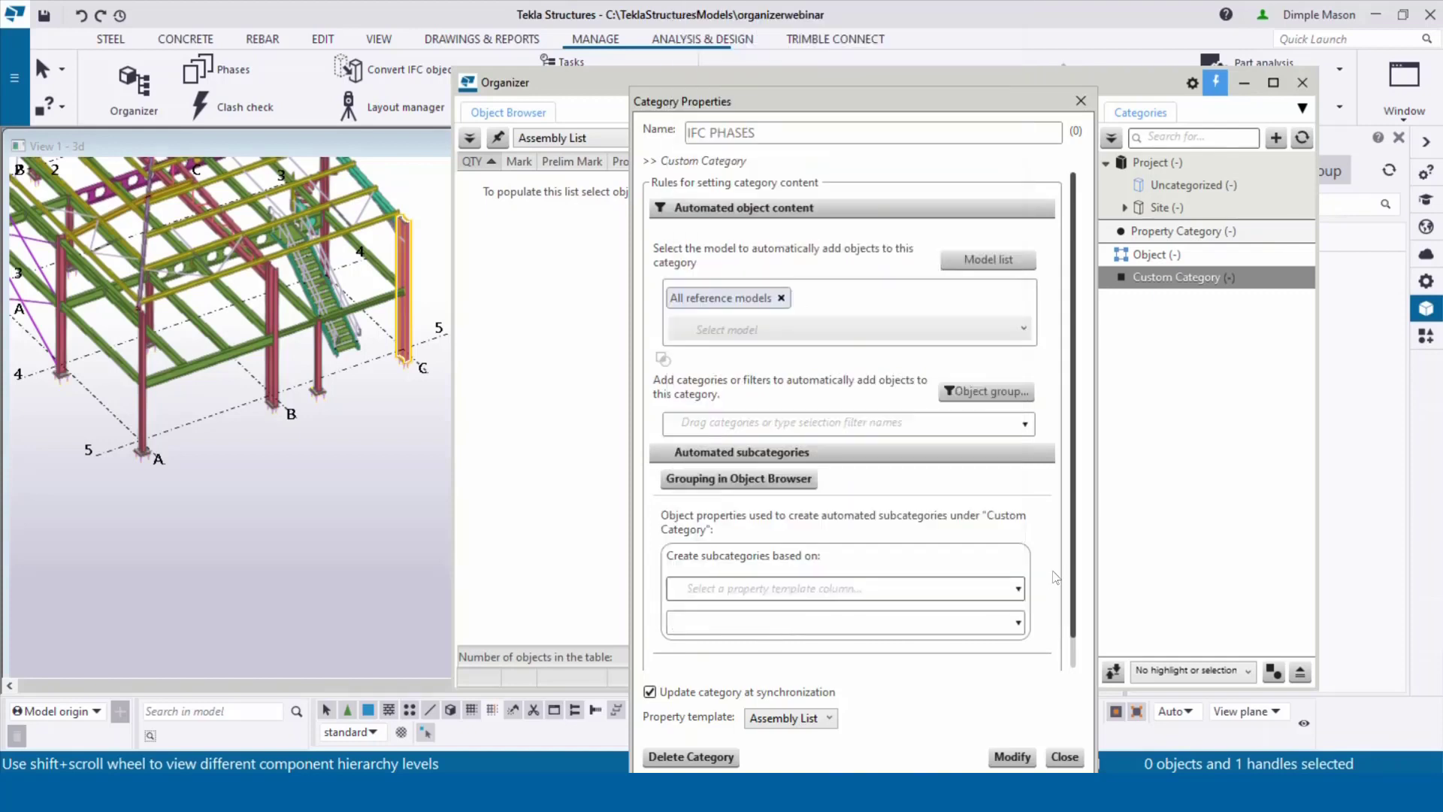
pyautogui.click(751, 617)
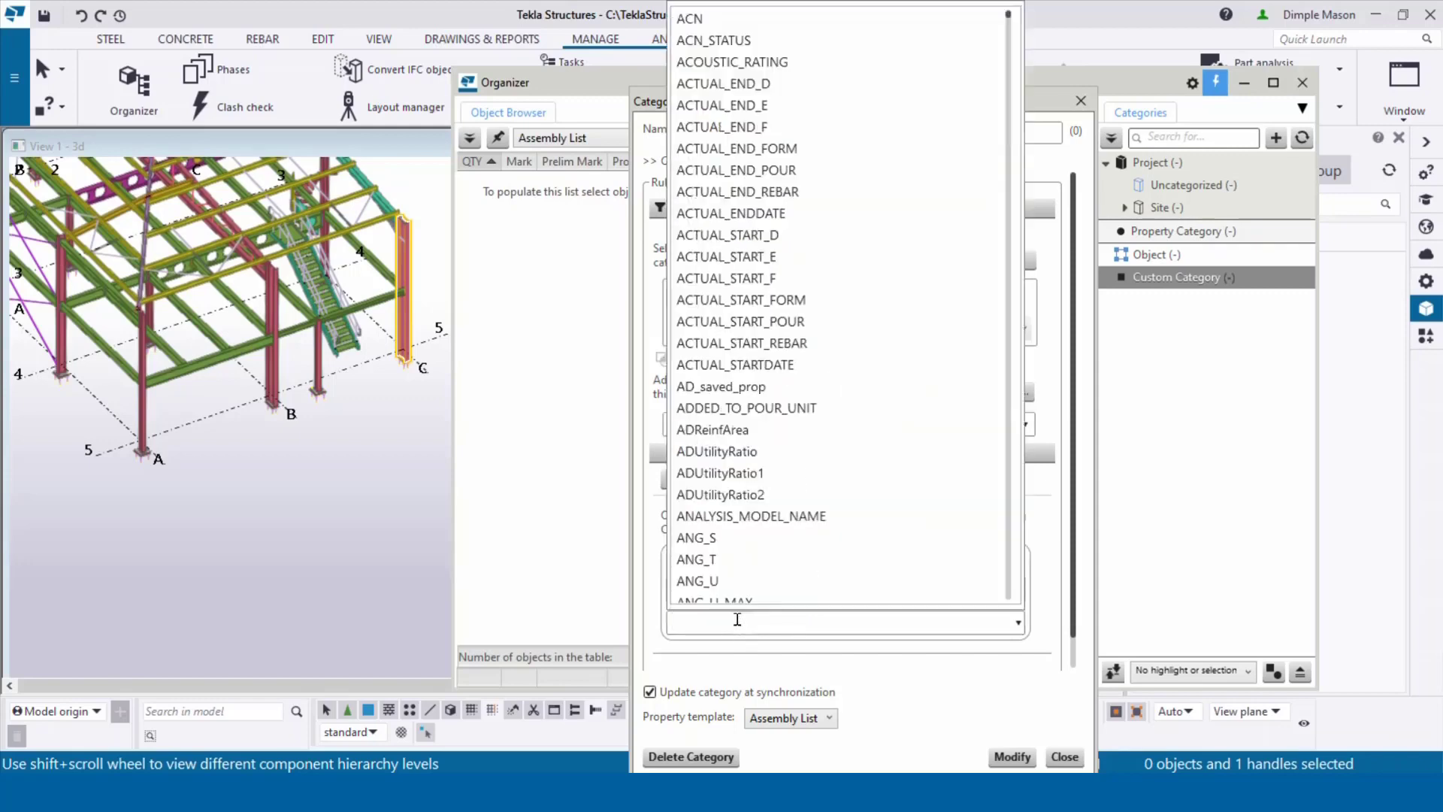
pyautogui.write('EXY')
pyautogui.press('BackSpace')
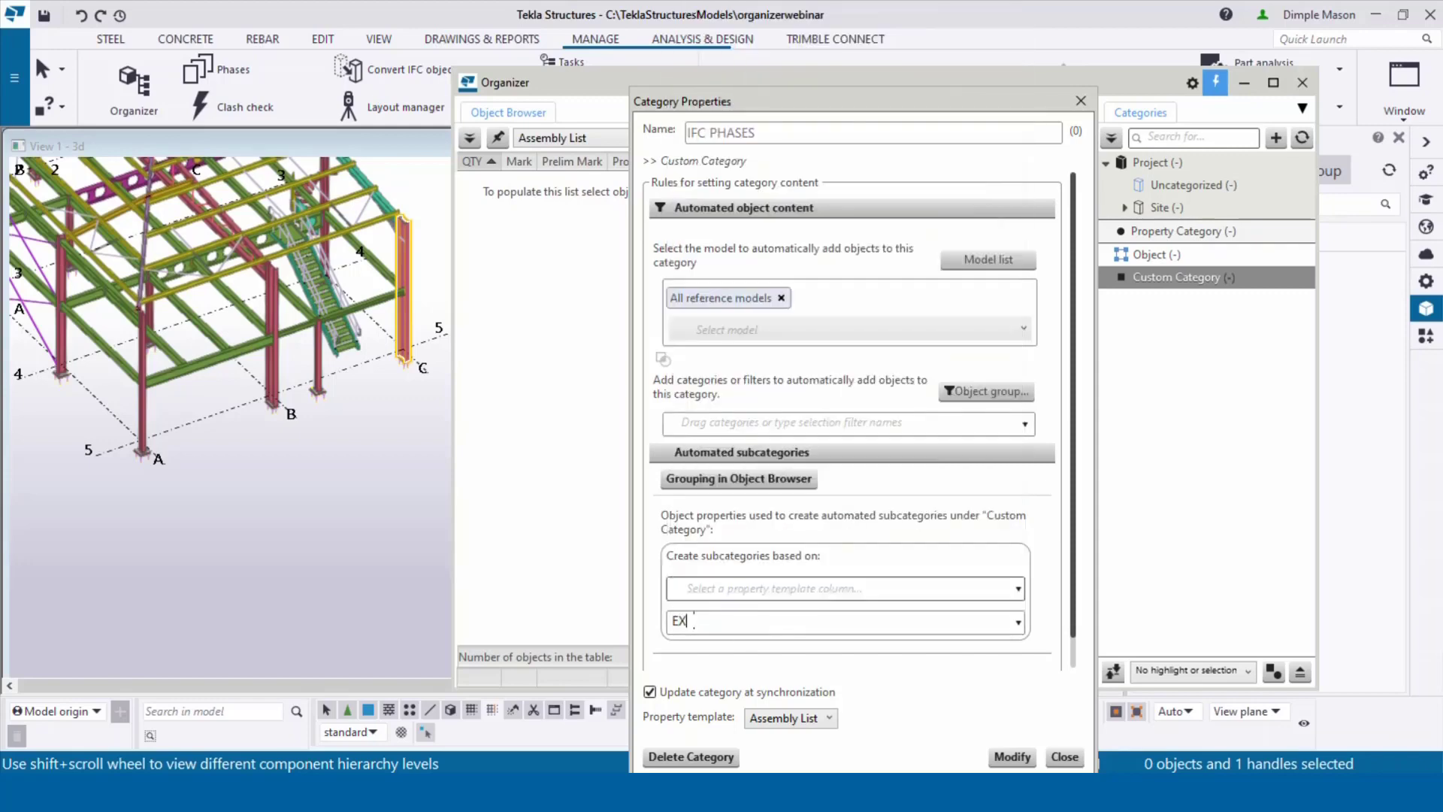
pyautogui.write('TERN')
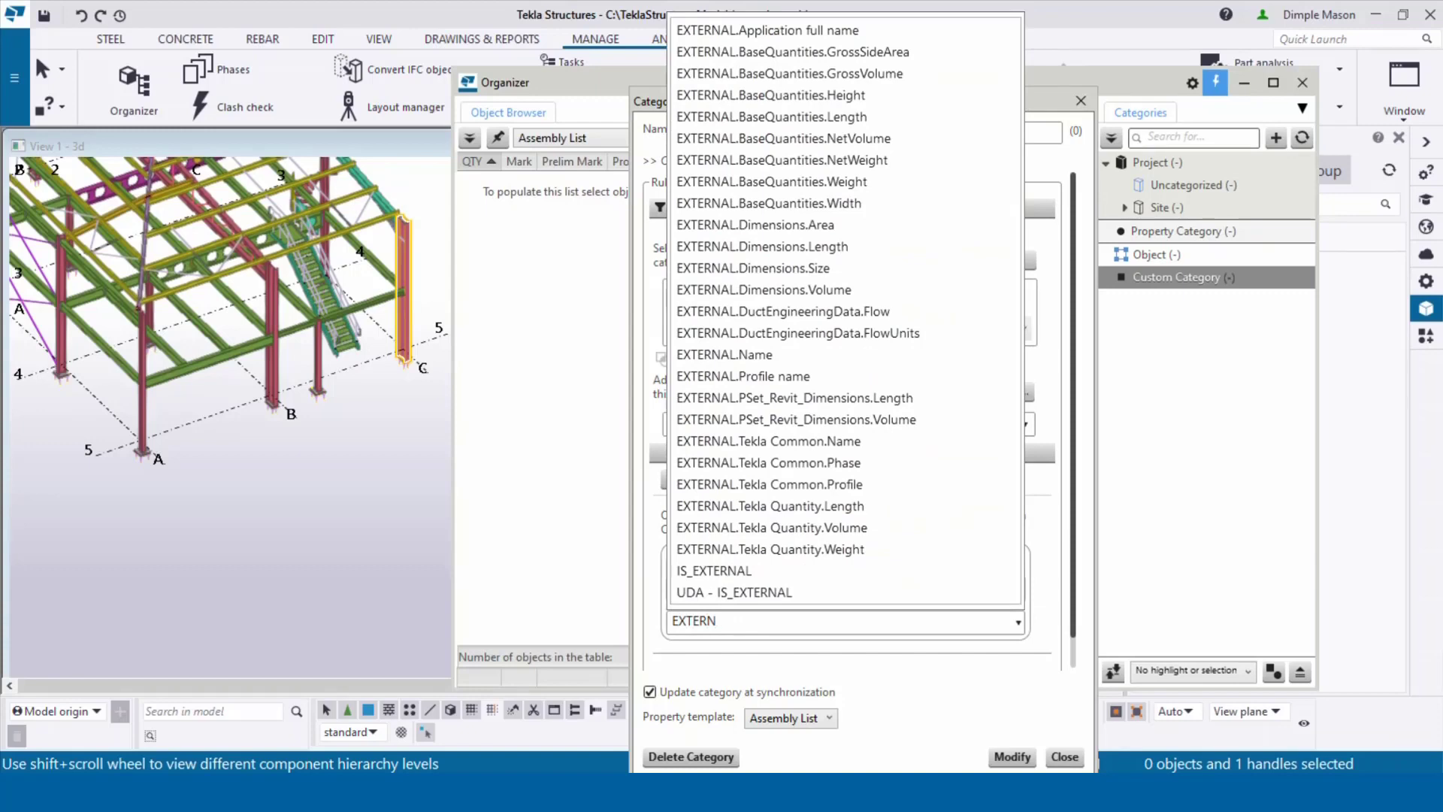
pyautogui.click(827, 468)
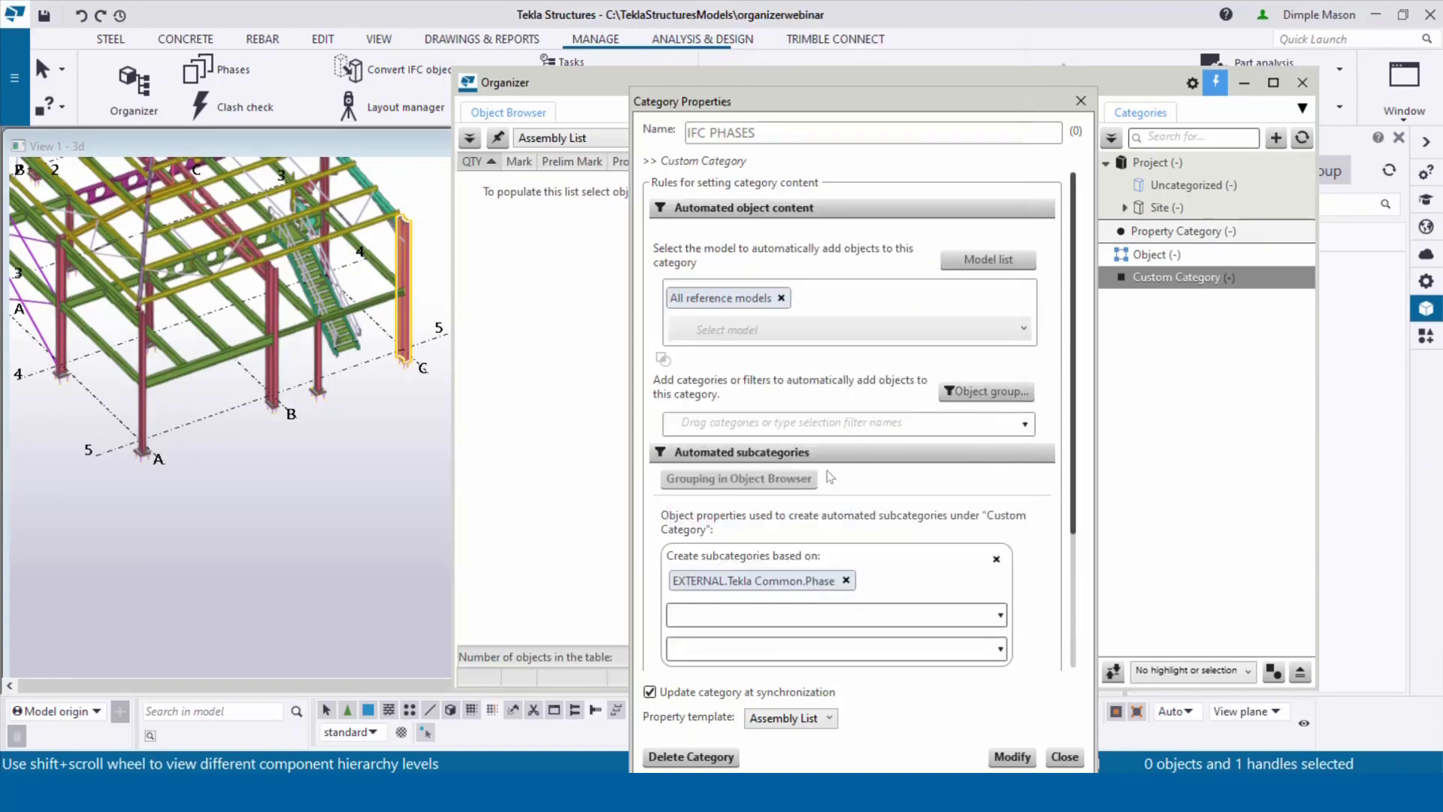
# Step: Apply the IFC template to the category, replacing its existing subcategories
pyautogui.click(831, 719)
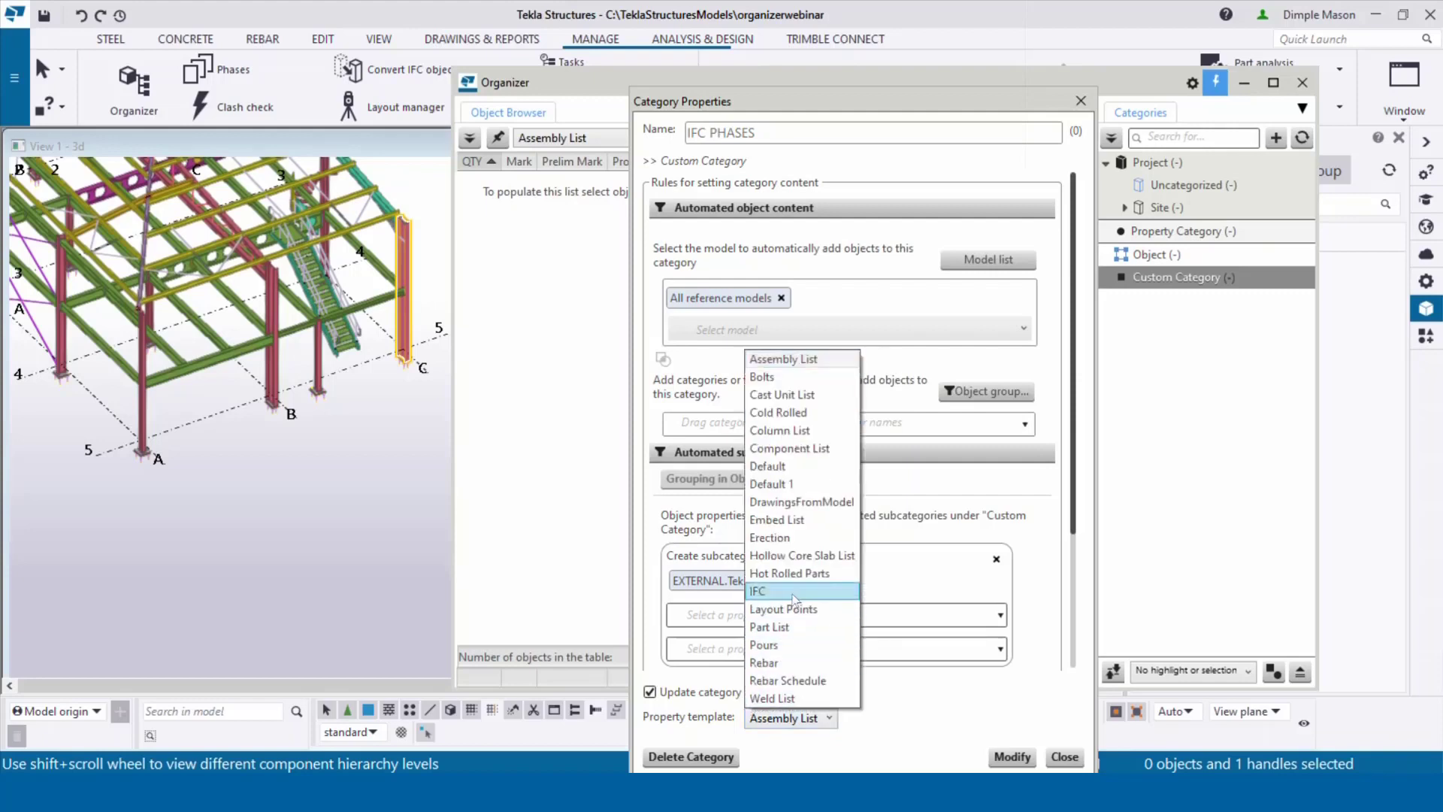
pyautogui.click(793, 594)
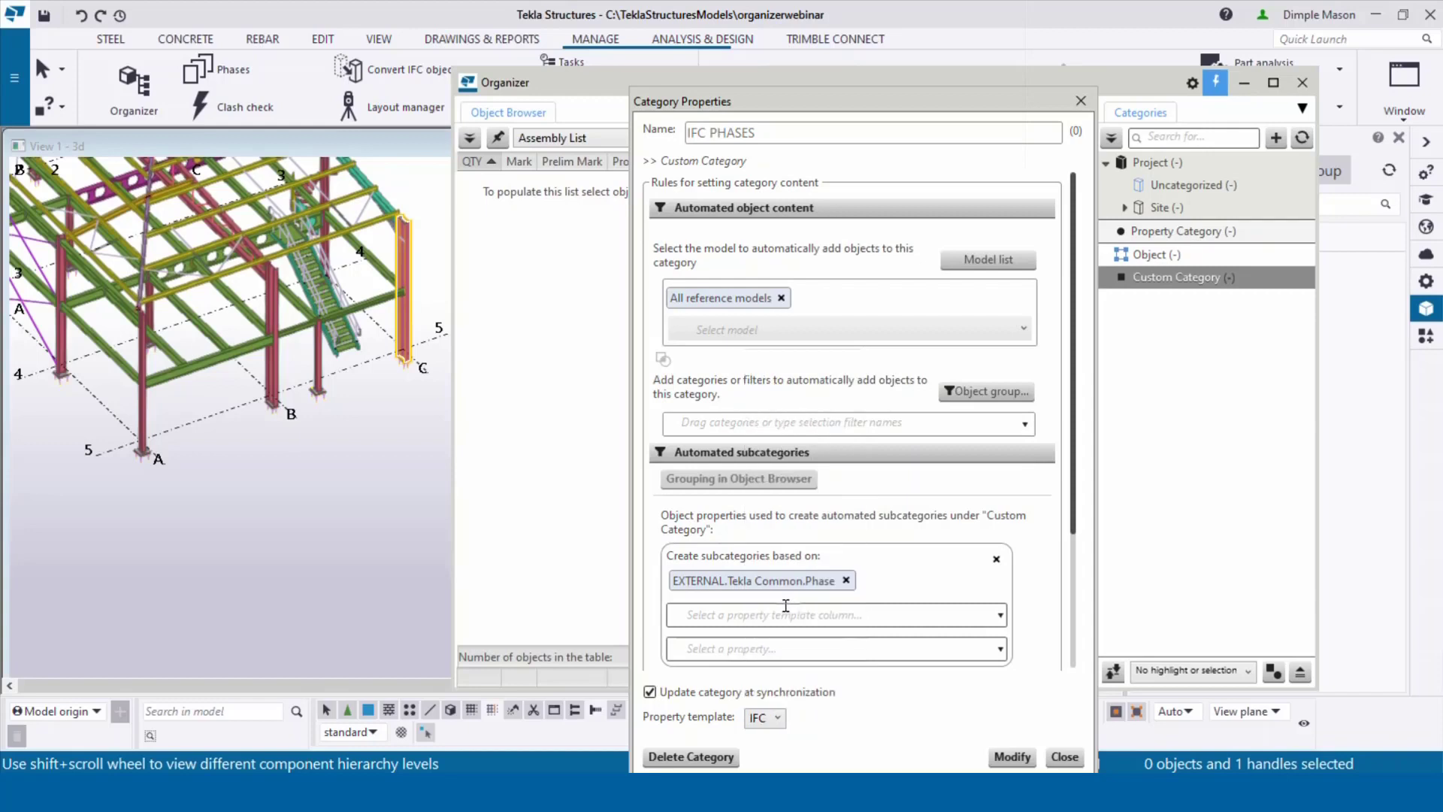
pyautogui.click(1001, 764)
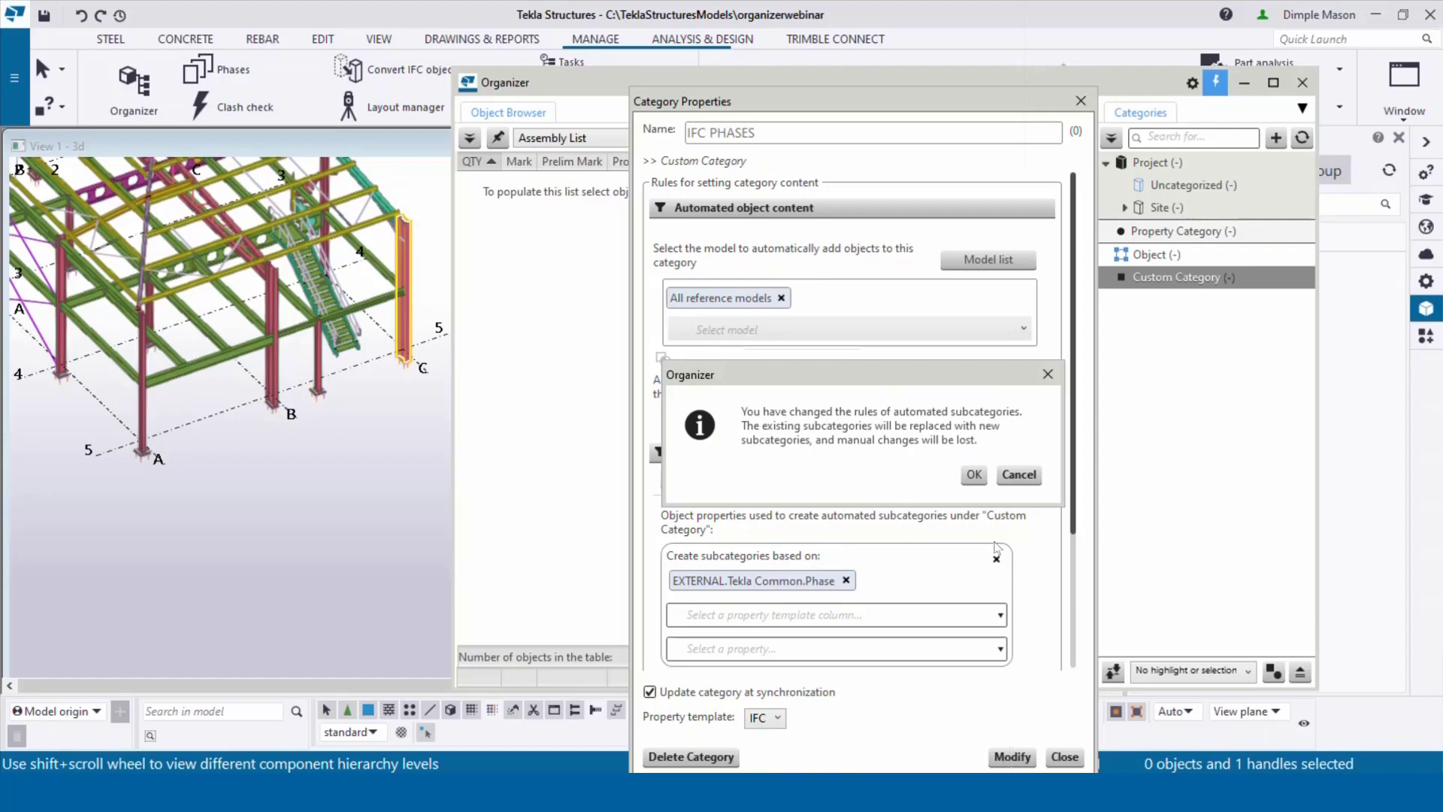
pyautogui.click(974, 475)
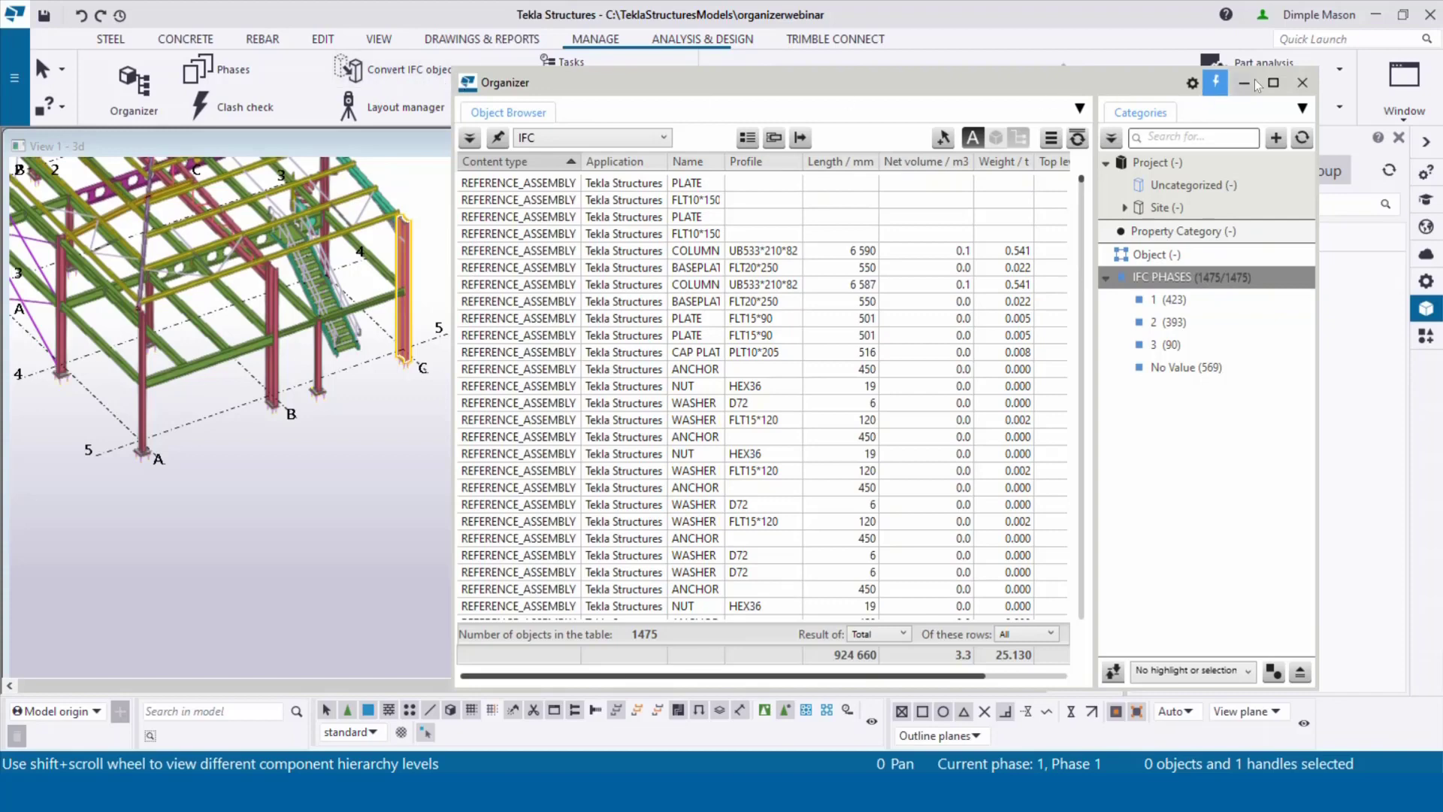
# Step: Hide the Organizer and add Phase 2 and Phase 3 in the Phase Manager
pyautogui.click(260, 72)
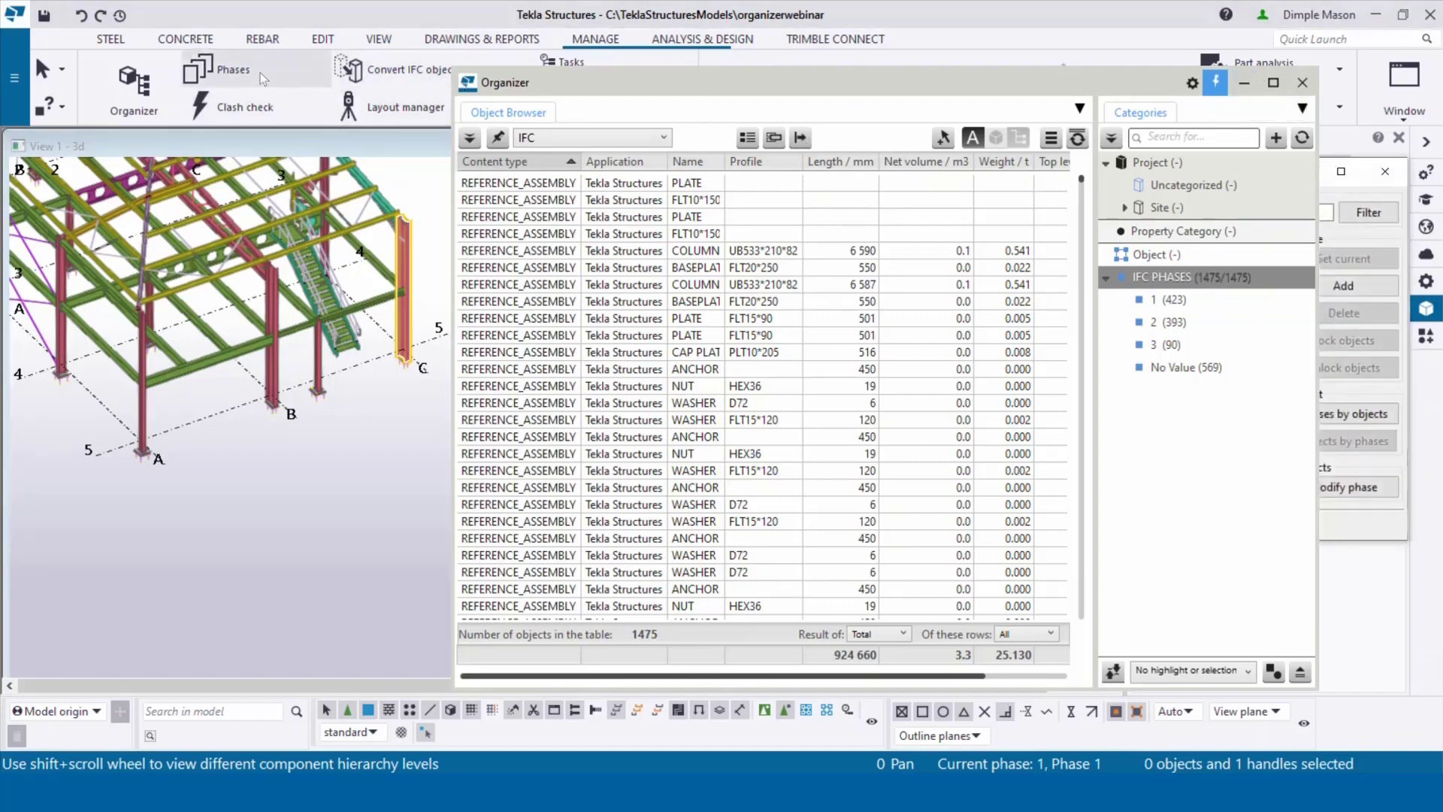
pyautogui.click(1244, 82)
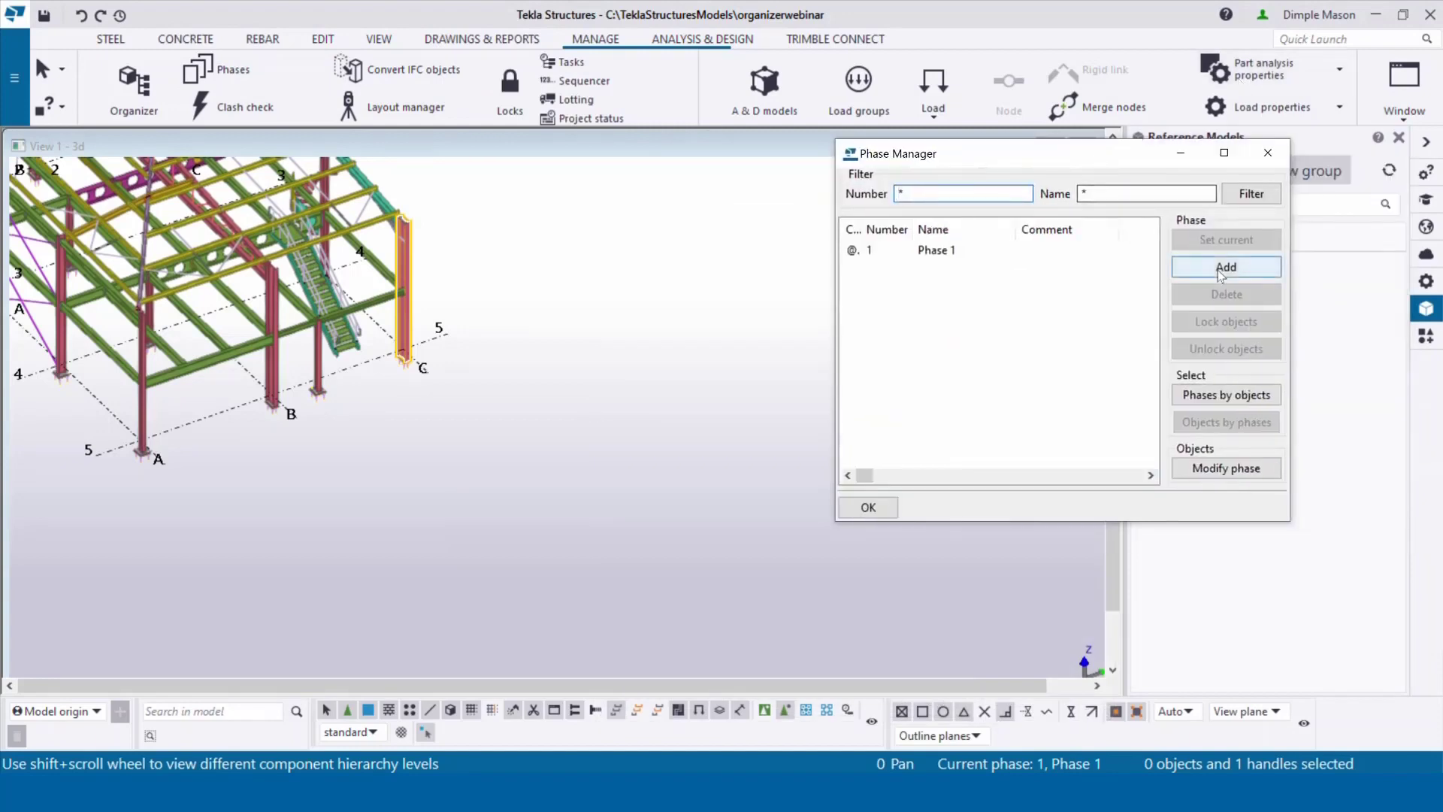
pyautogui.click(1226, 267)
pyautogui.click(1225, 267)
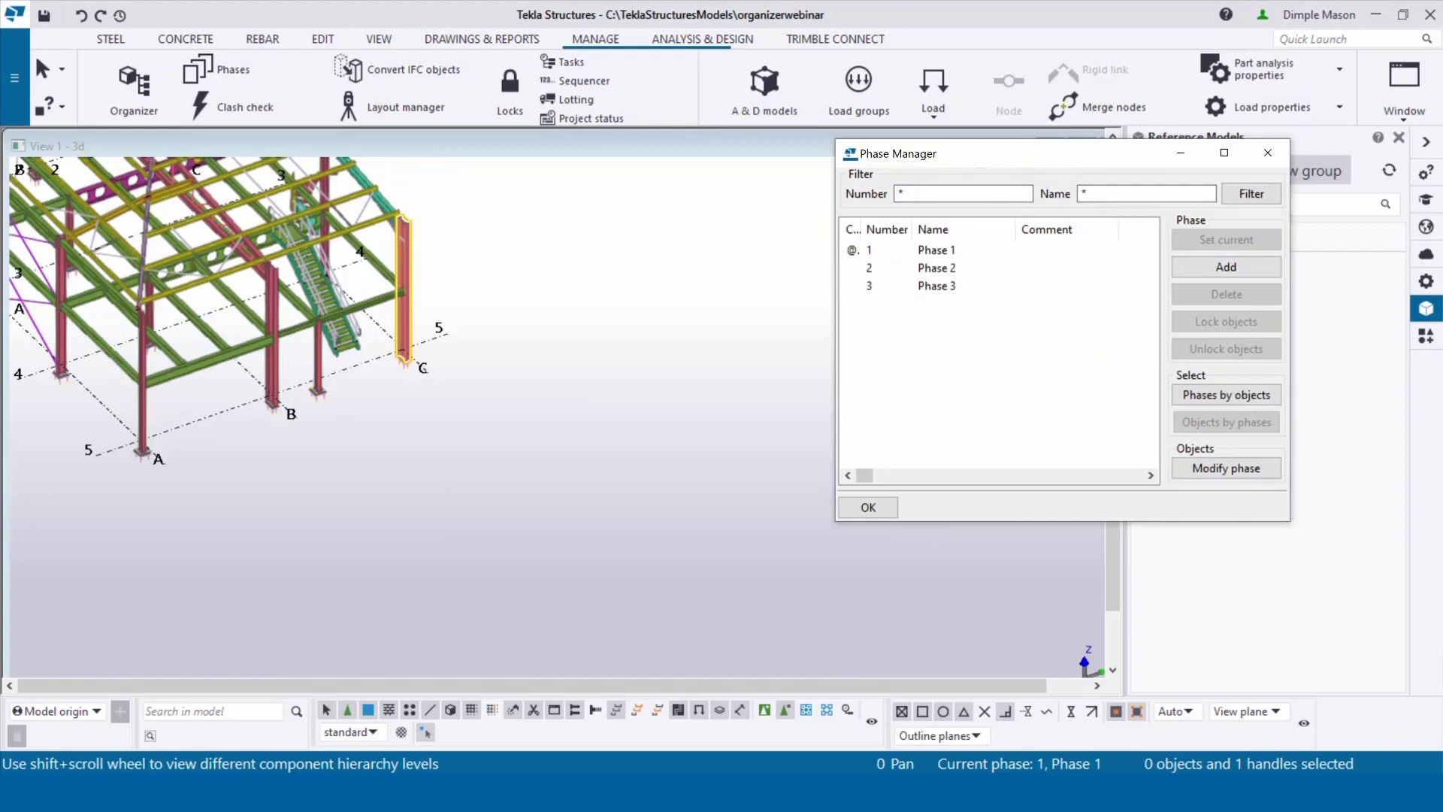
# Step: Restore the Organizer and rearrange it and the phase window to show the full phase list
pyautogui.moveTo(812, 792)
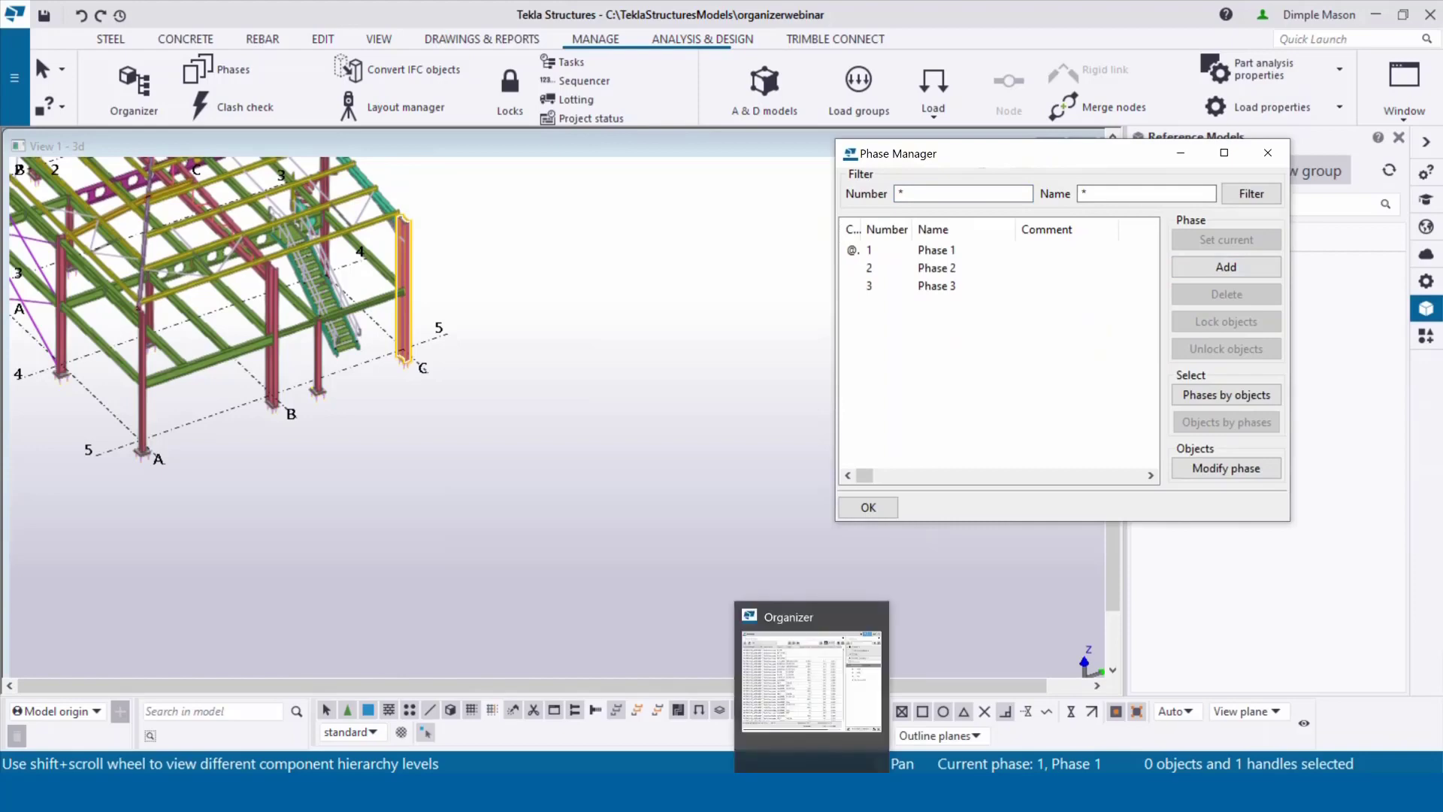
pyautogui.click(812, 792)
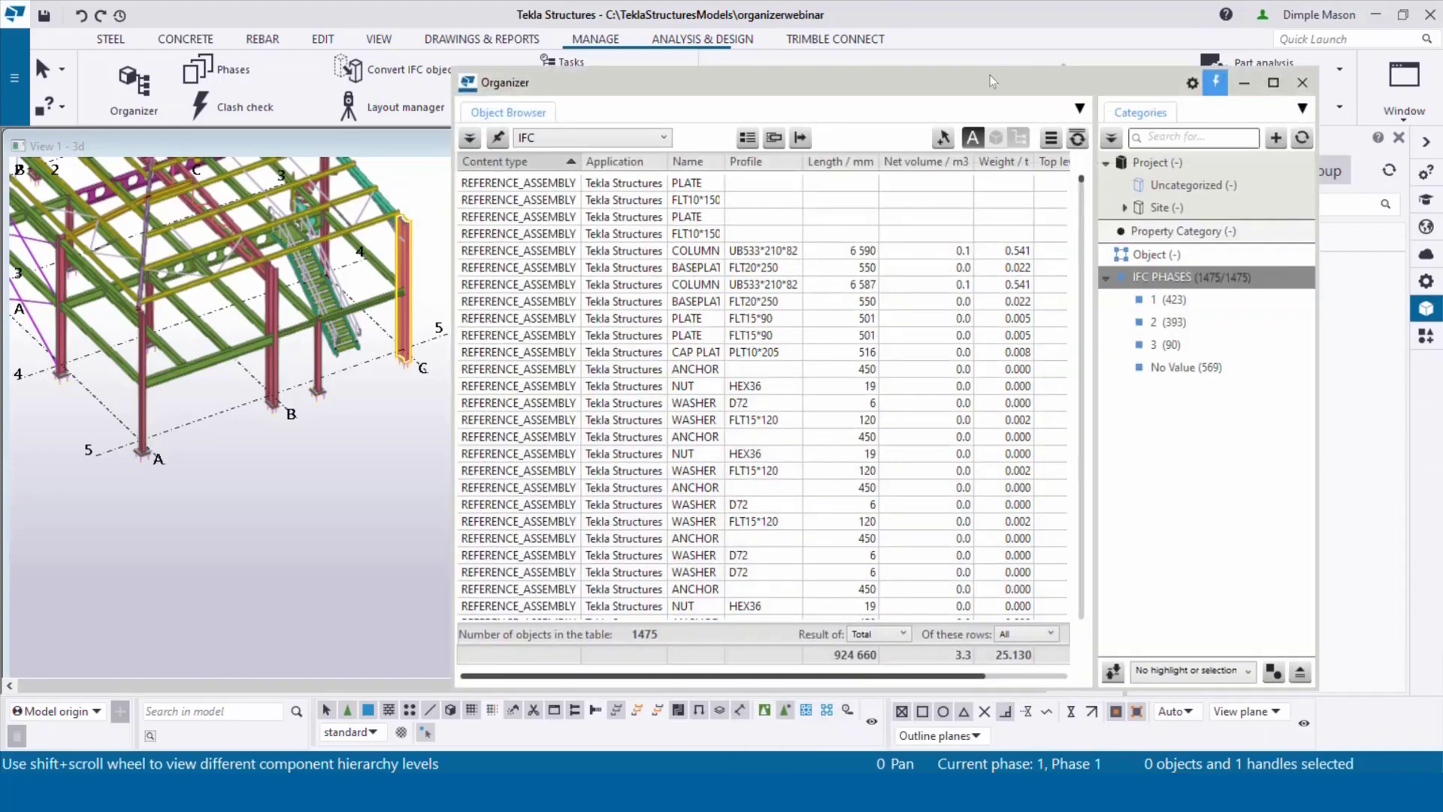
pyautogui.moveTo(984, 84); pyautogui.dragTo(771, 67)
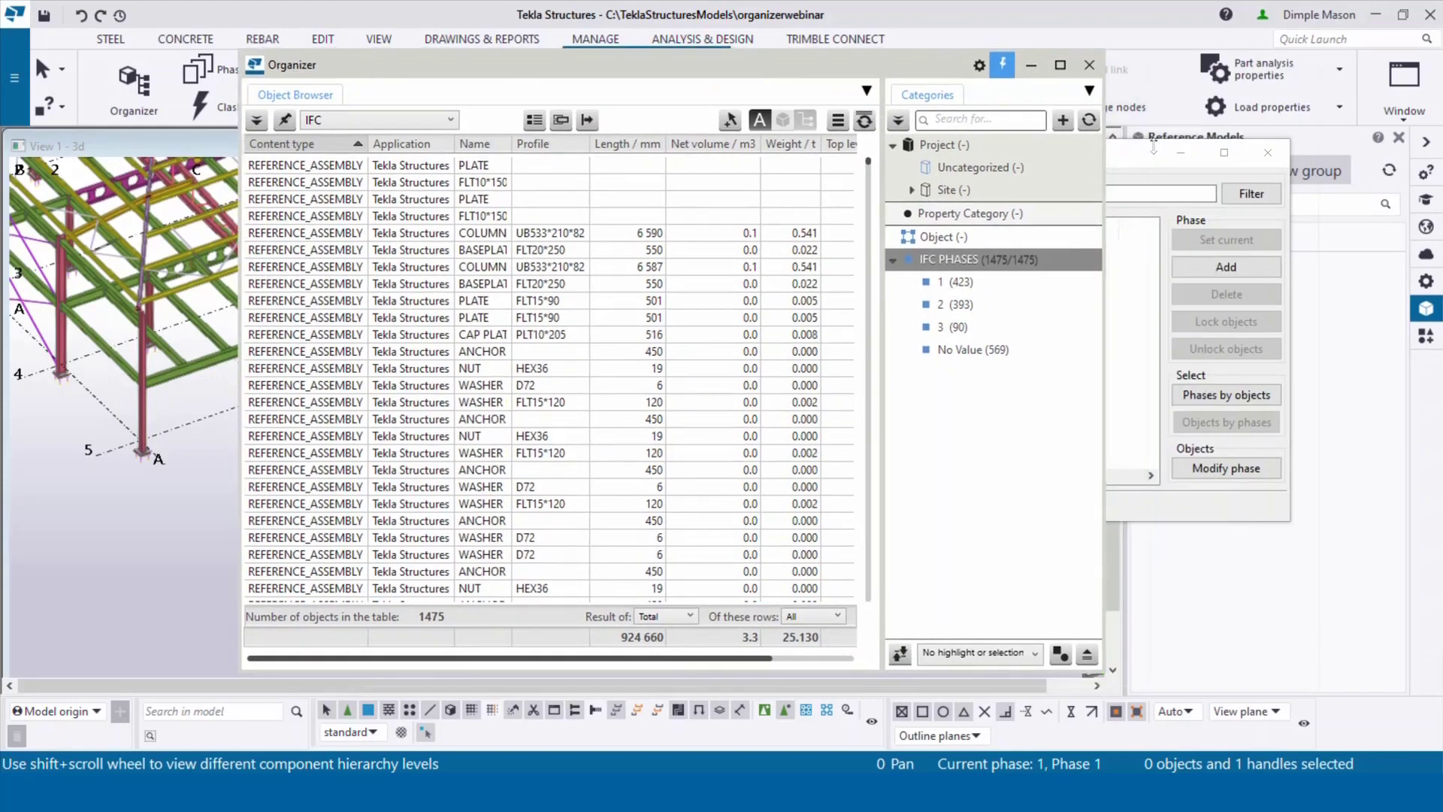
pyautogui.moveTo(1141, 162); pyautogui.dragTo(761, 254)
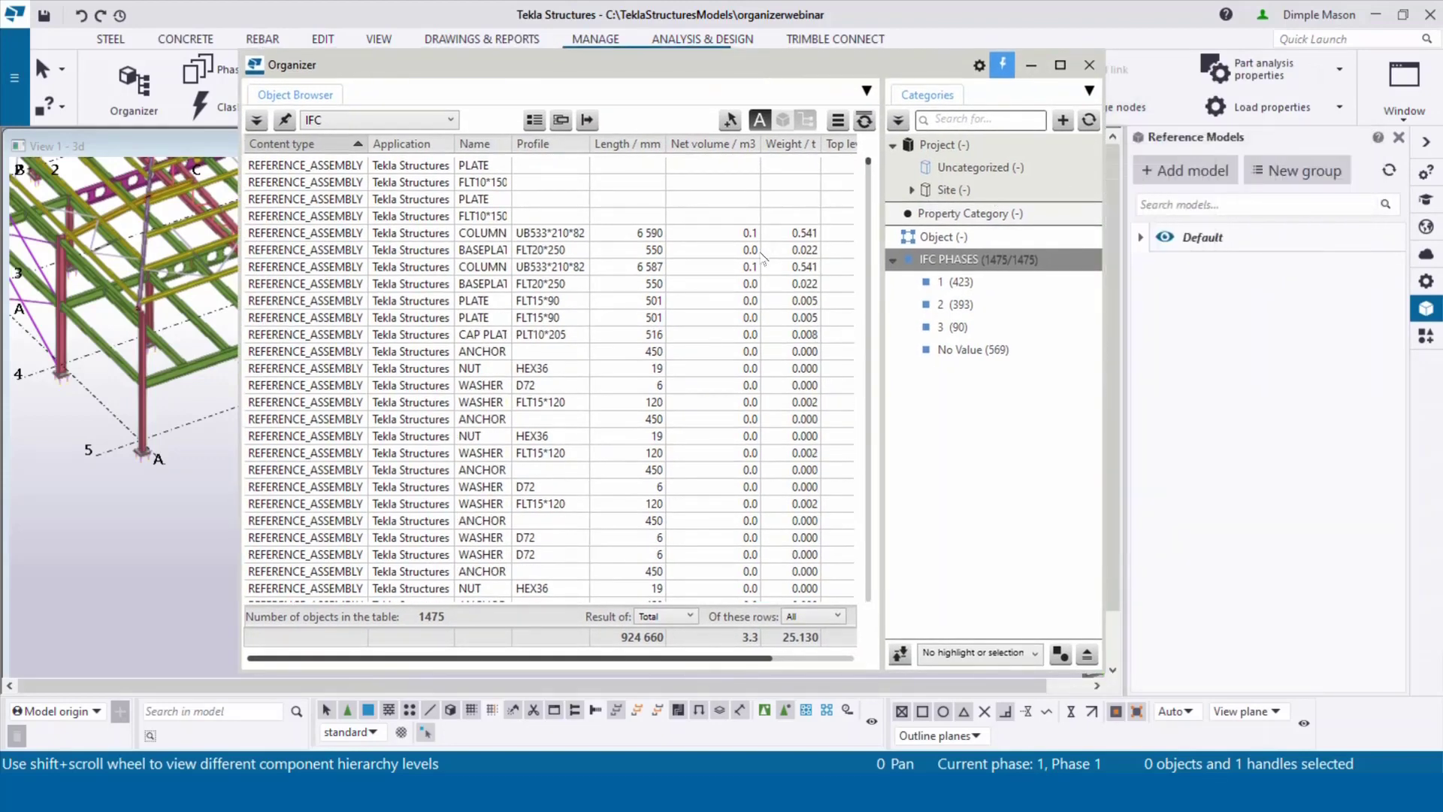
# Step: Expand the Default group, show TeklaRevitCoordination's changes, and select IFC PHASES in the Organizer
pyautogui.click(1141, 237)
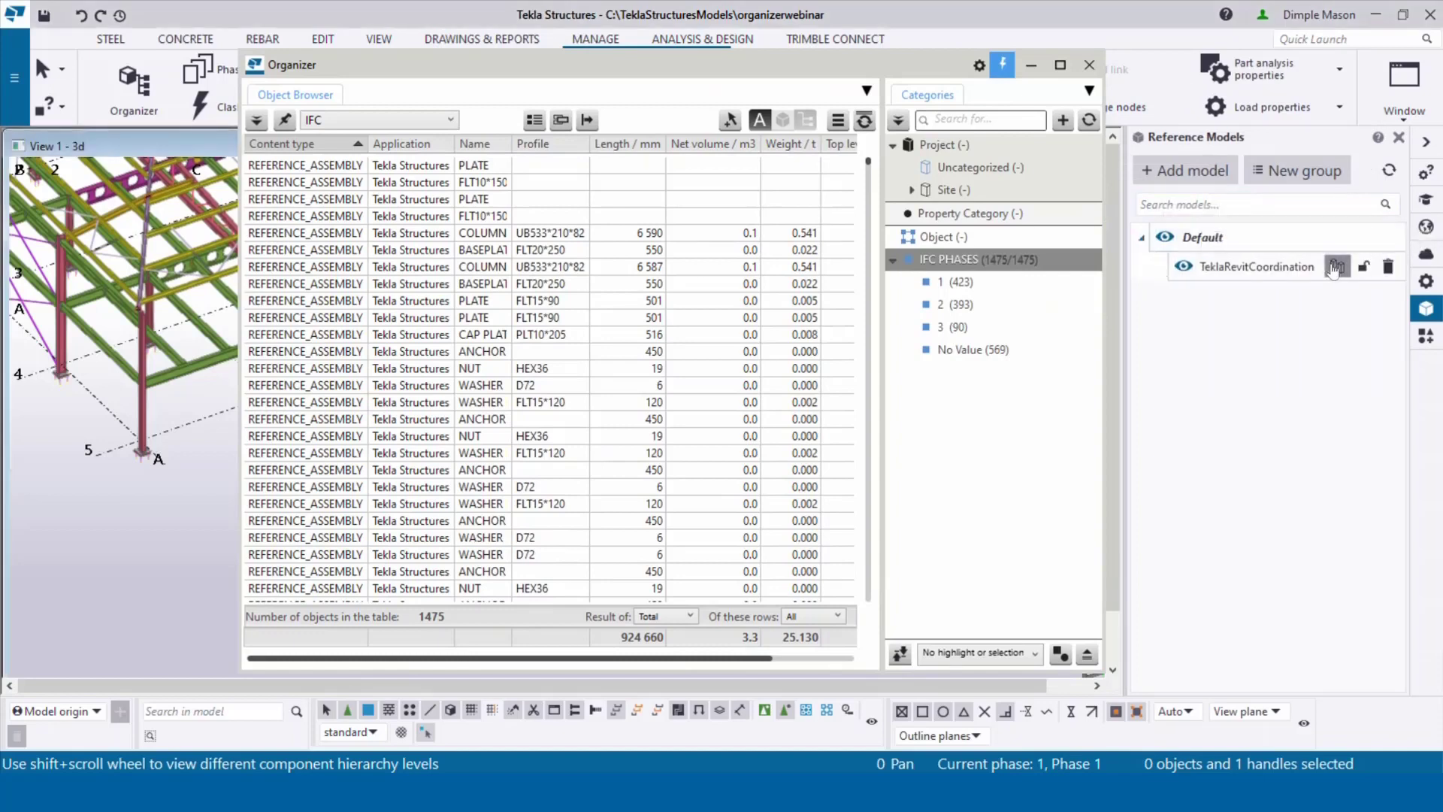
pyautogui.click(1335, 267)
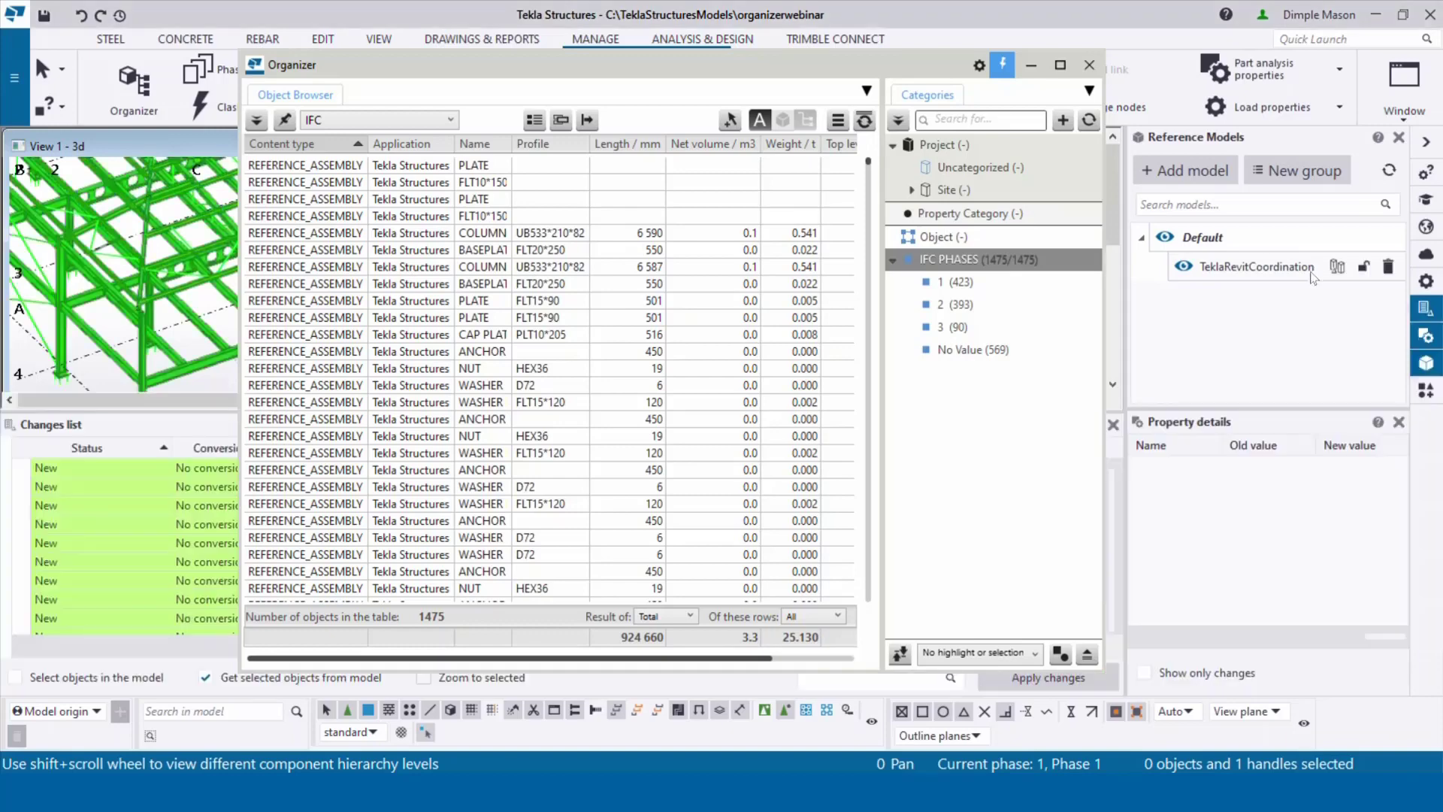
pyautogui.click(1007, 265)
pyautogui.moveTo(806, 60); pyautogui.dragTo(1054, 422)
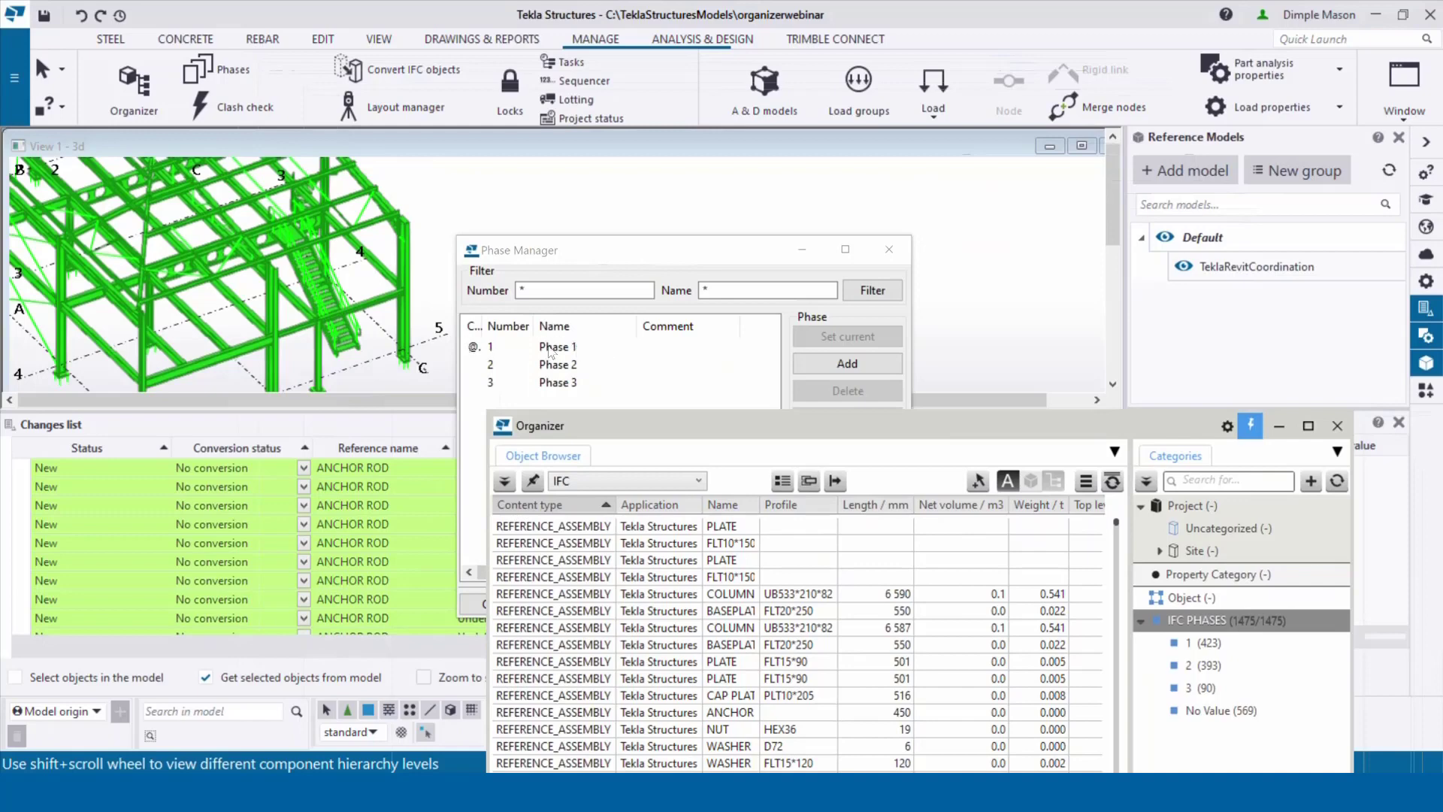
pyautogui.moveTo(714, 428); pyautogui.dragTo(649, 66)
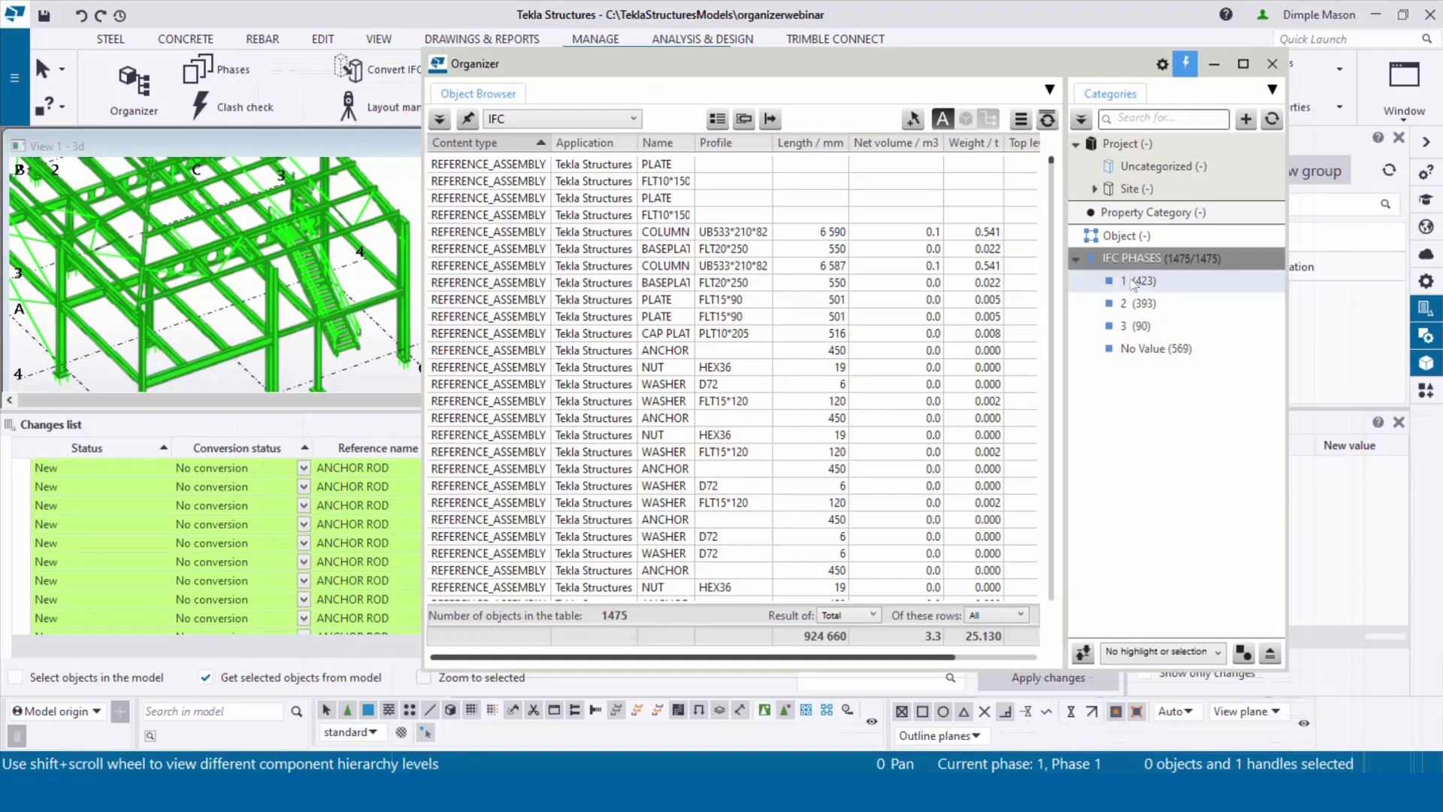
# Step: Set categories to 'Select objects in the model' and select IFC phase 1's 423 objects
pyautogui.click(1119, 653)
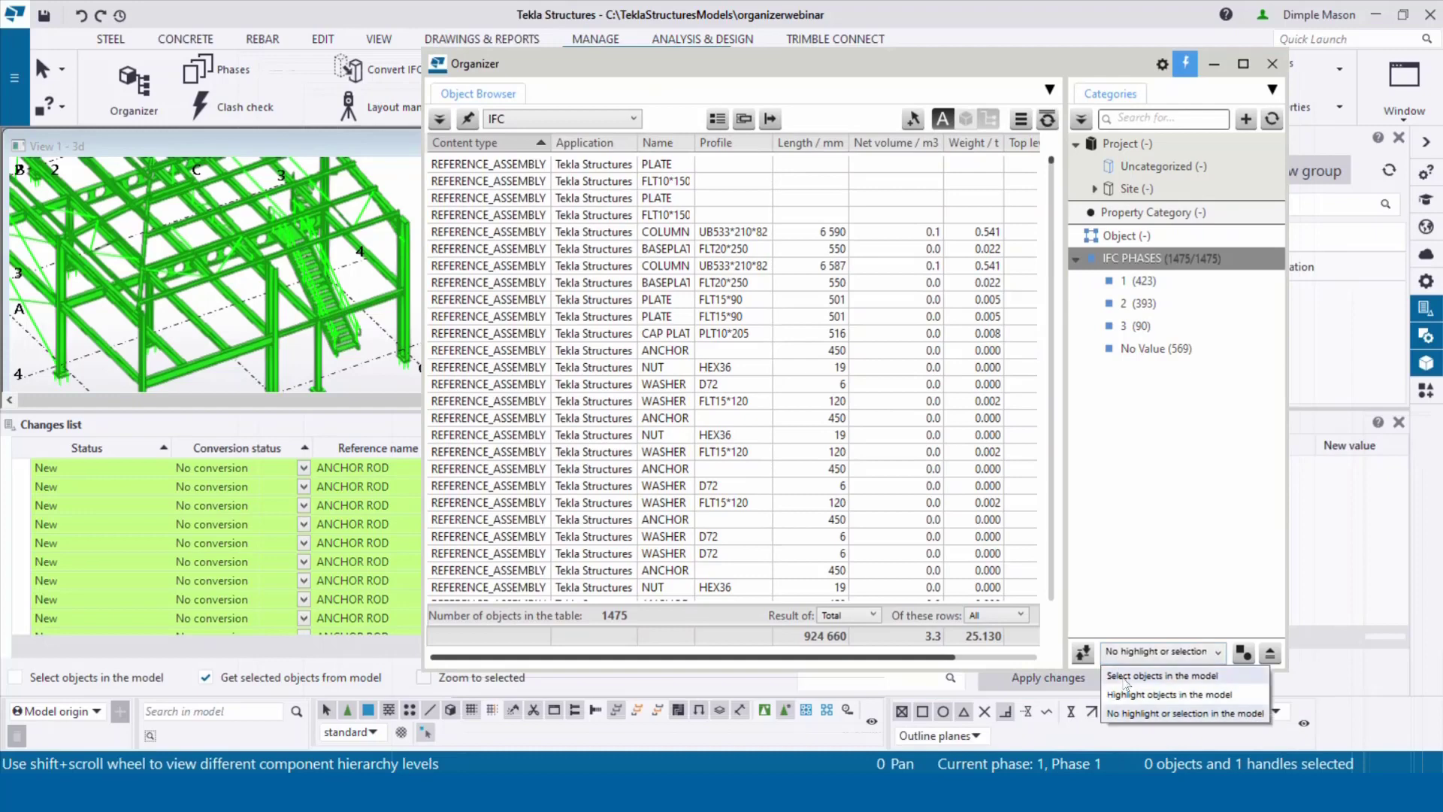
pyautogui.click(1125, 677)
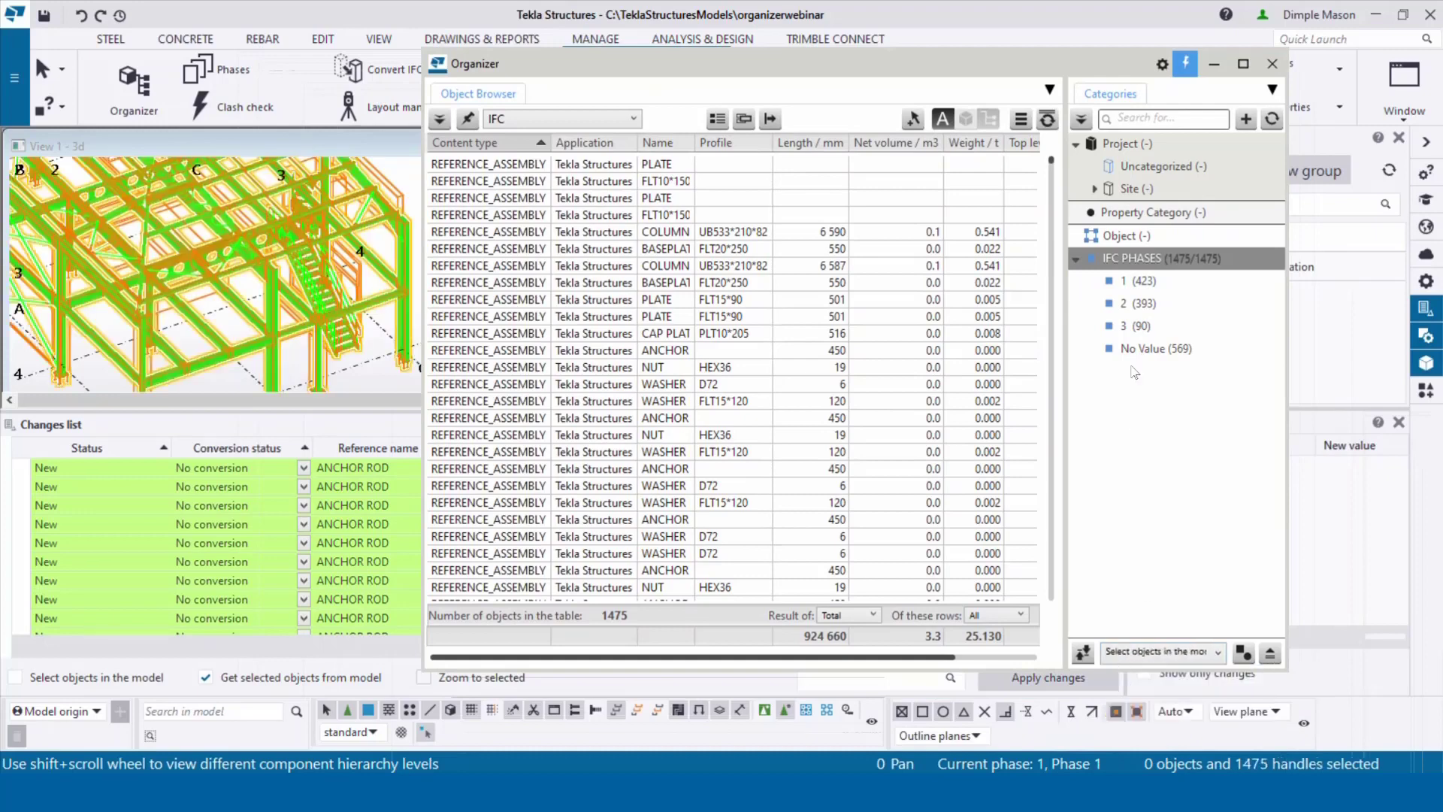
pyautogui.click(1136, 288)
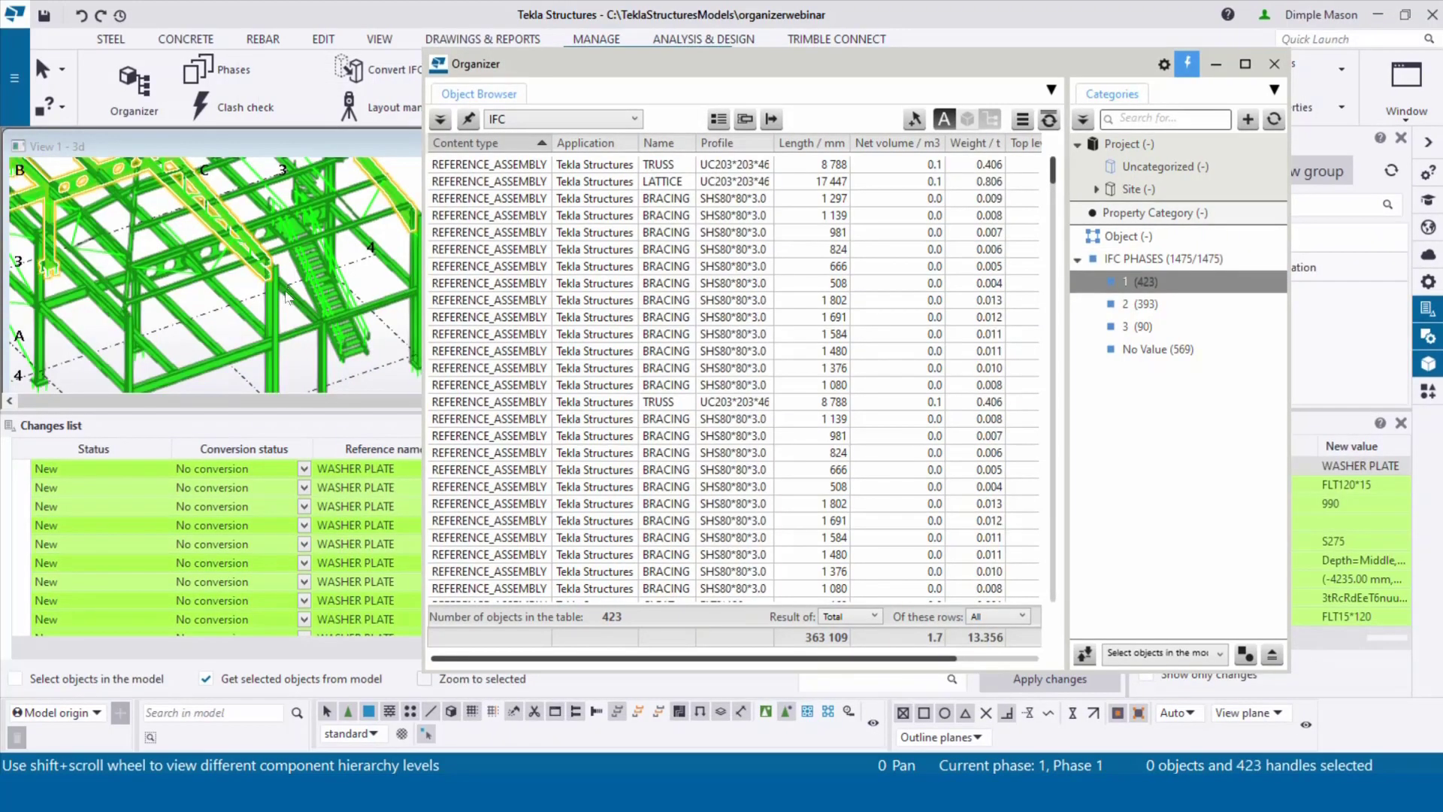
pyautogui.scroll(-2, 274, 311)
pyautogui.scroll(-2, 272, 313)
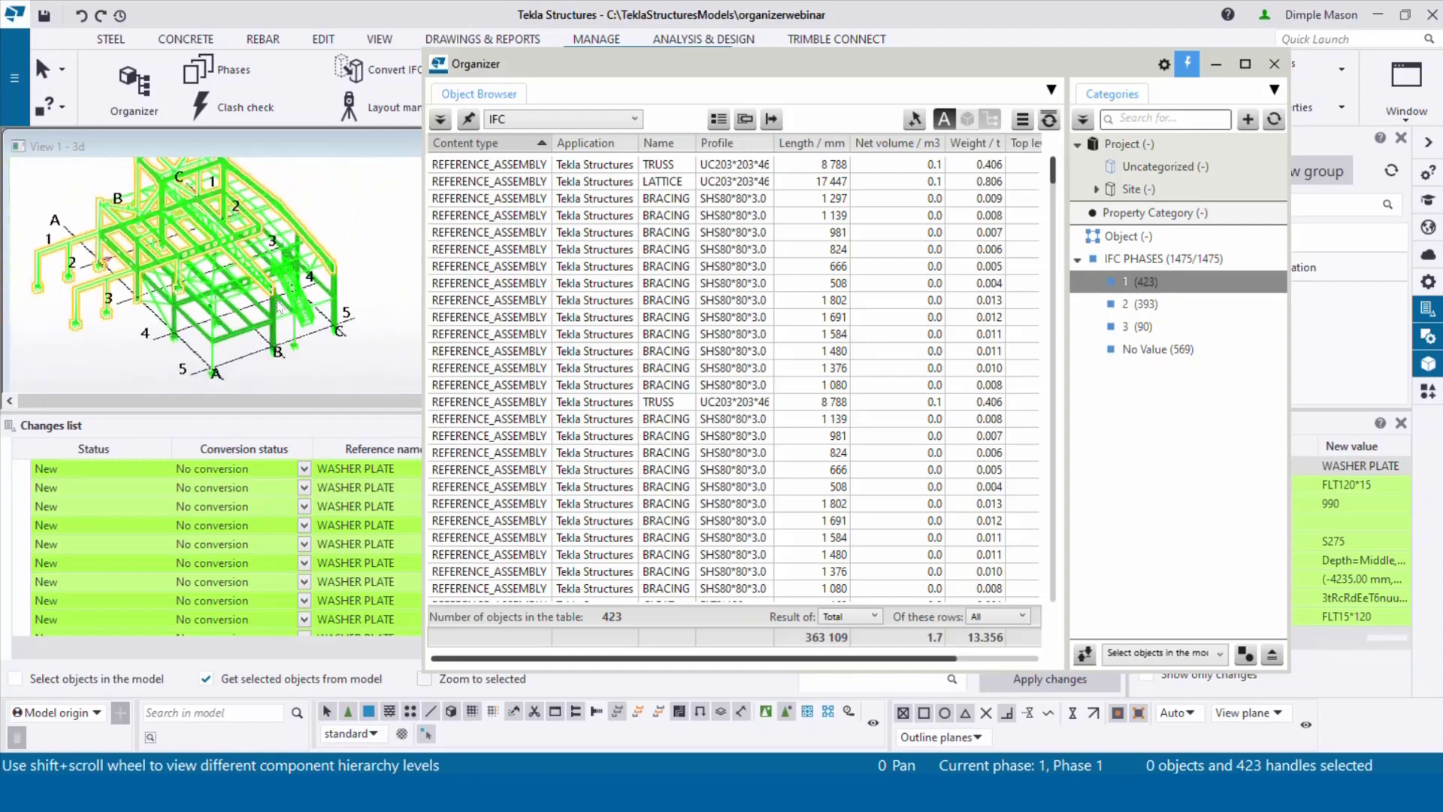
pyautogui.scroll(-1, 192, 218)
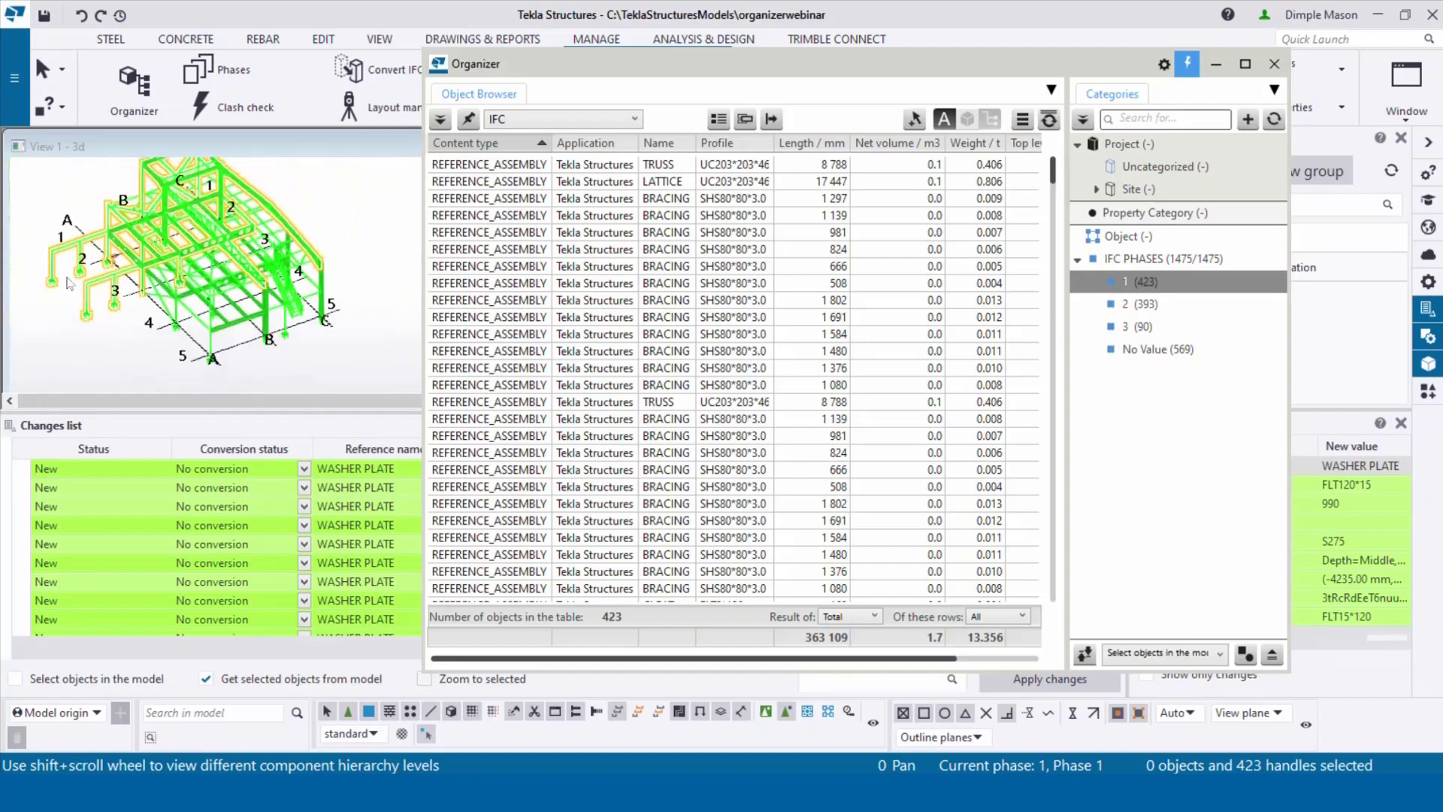
pyautogui.moveTo(189, 272); pyautogui.dragTo(206, 295, button='middle')
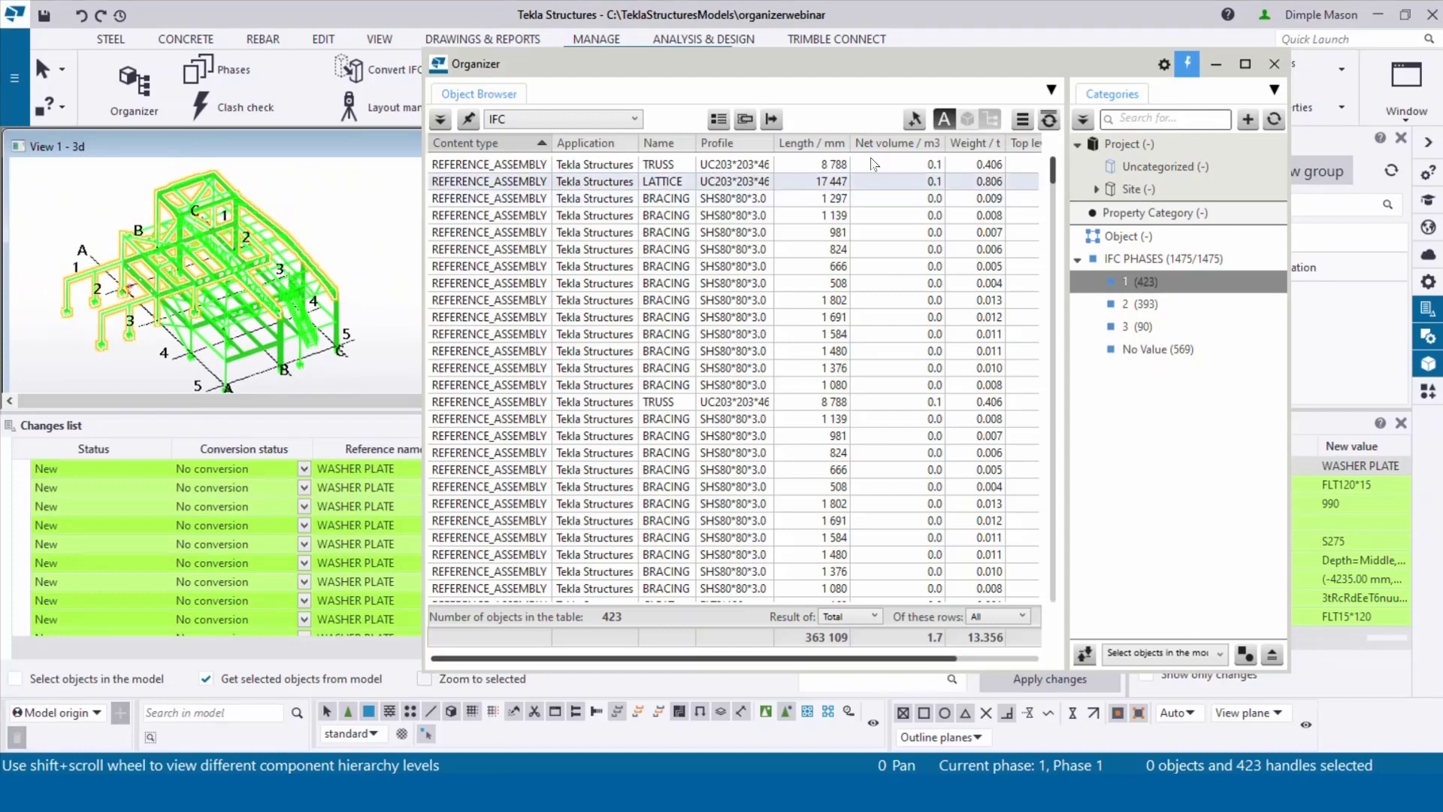
pyautogui.click(1219, 63)
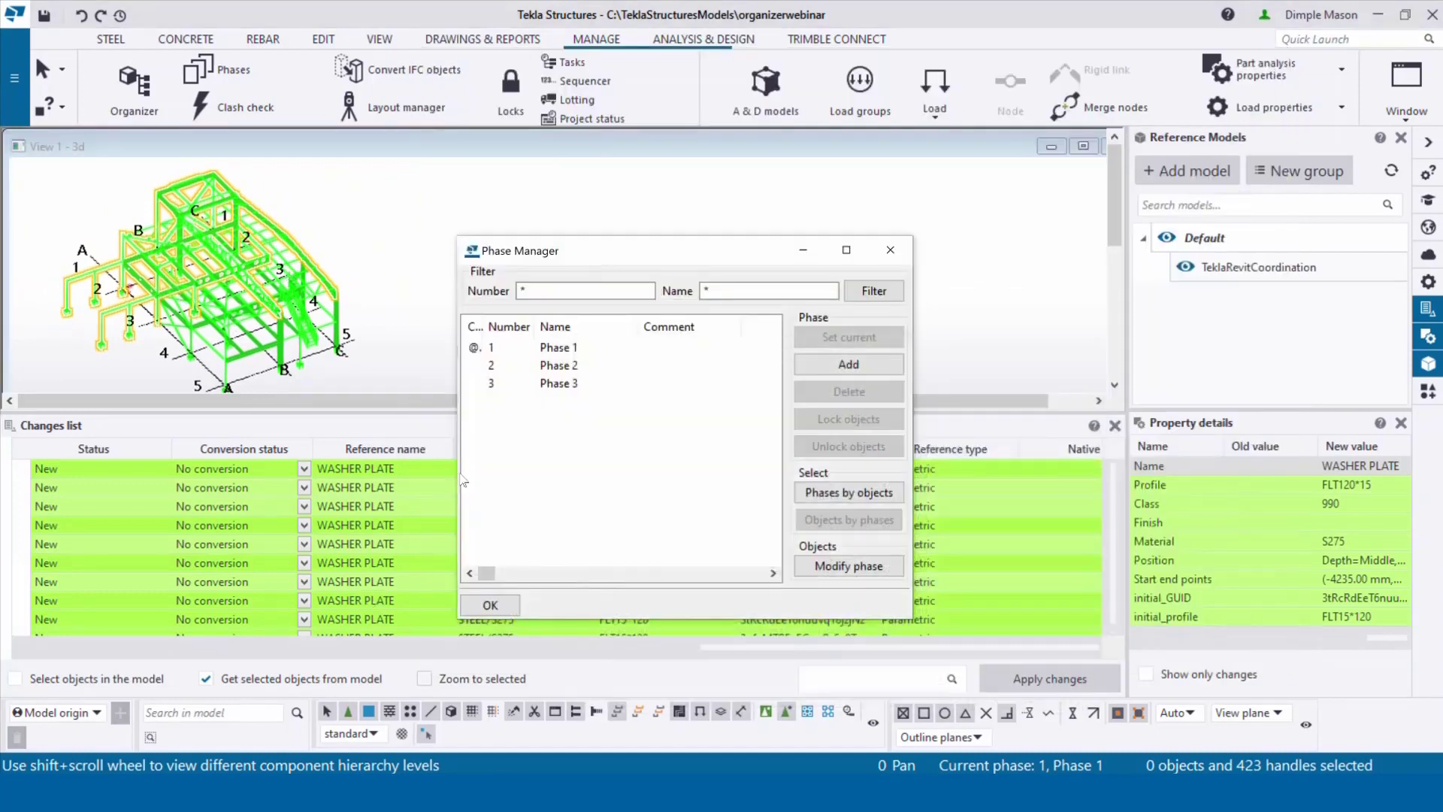
# Step: Set the phase 1 rows to Conversion, apply the changes, and make Phase 2 current
pyautogui.click(303, 468)
pyautogui.click(251, 505)
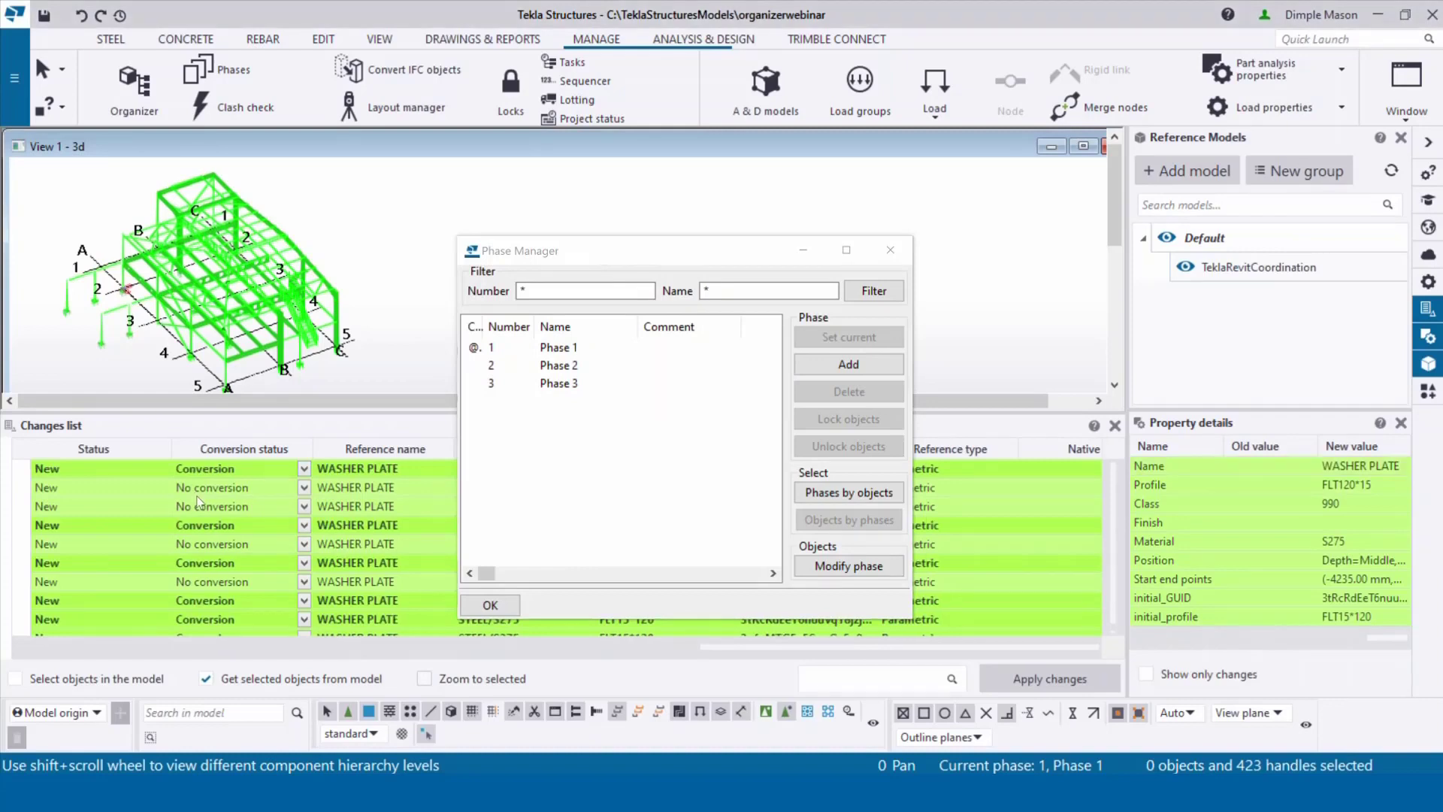
pyautogui.moveTo(682, 254); pyautogui.dragTo(727, 126)
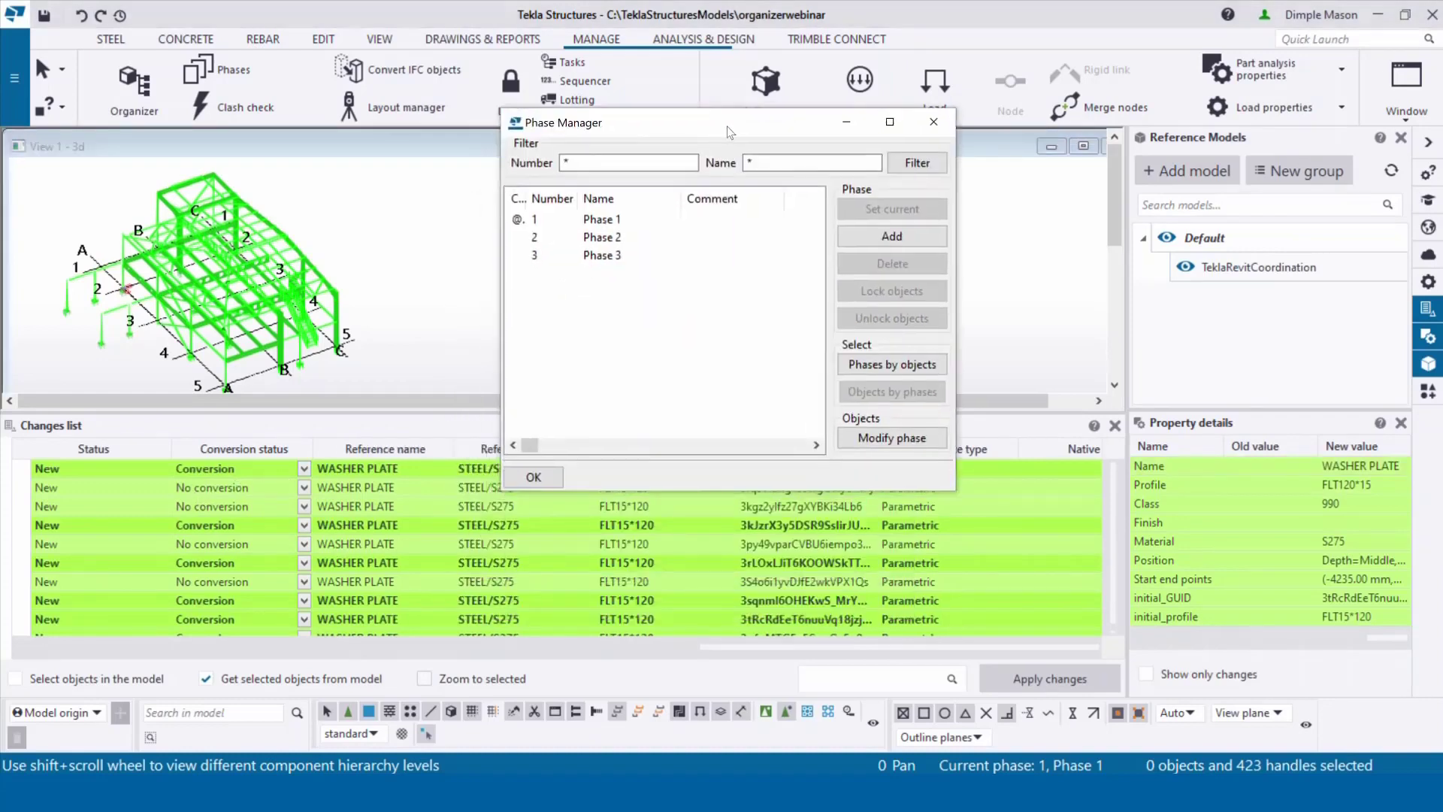
pyautogui.click(1054, 681)
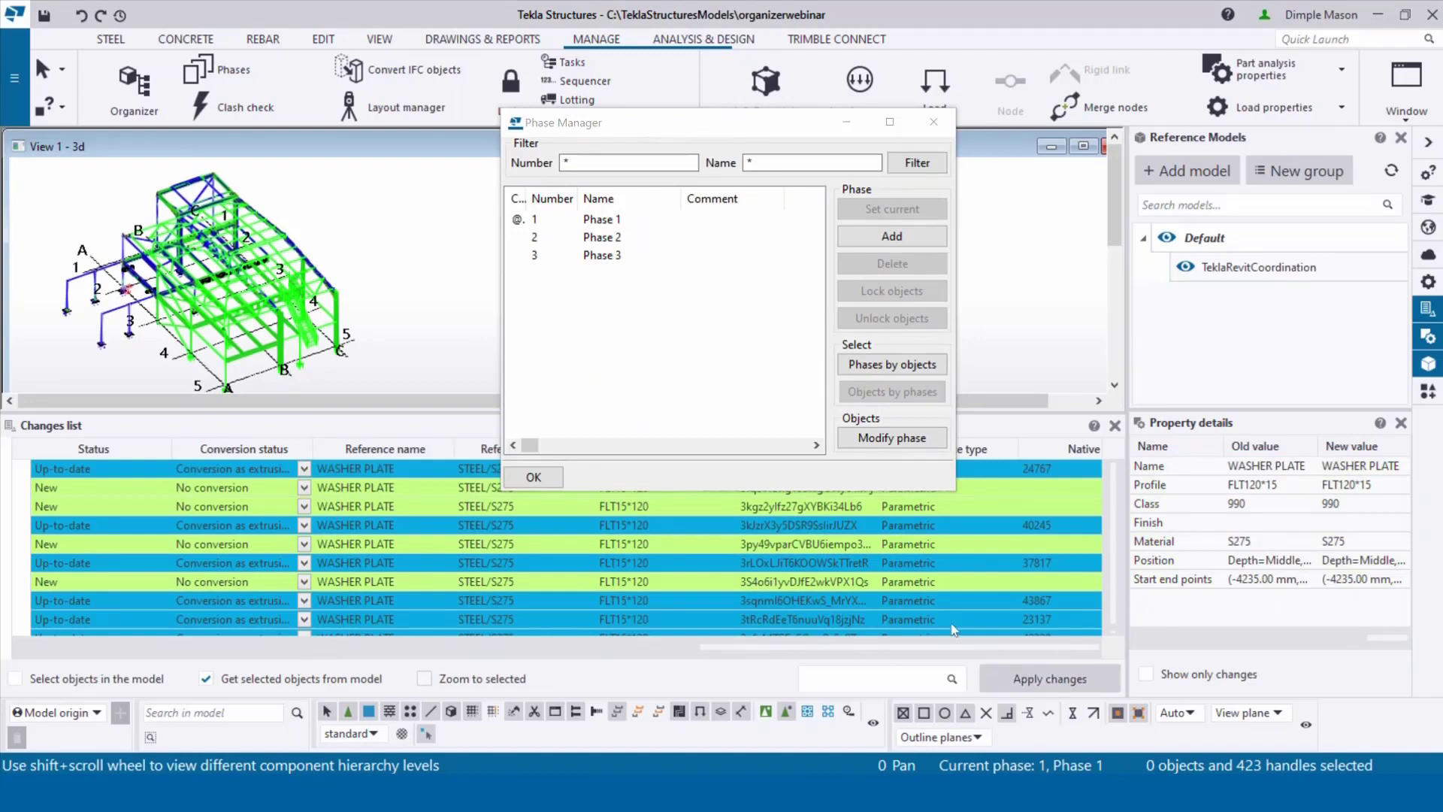
pyautogui.doubleClick(559, 237)
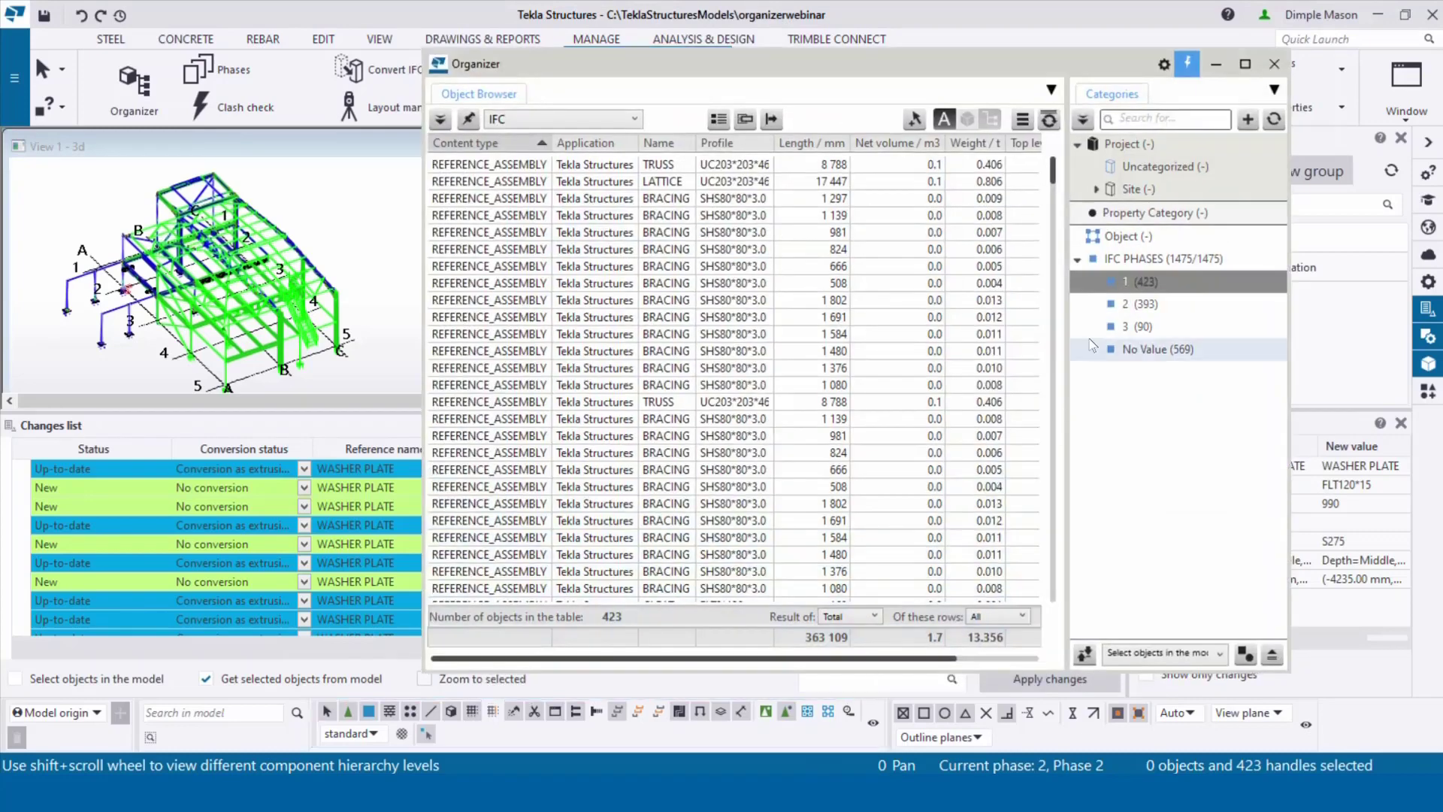
# Step: Select IFC phase 2's 393 objects, apply Conversion to them, and make Phase 3 current
pyautogui.click(1120, 305)
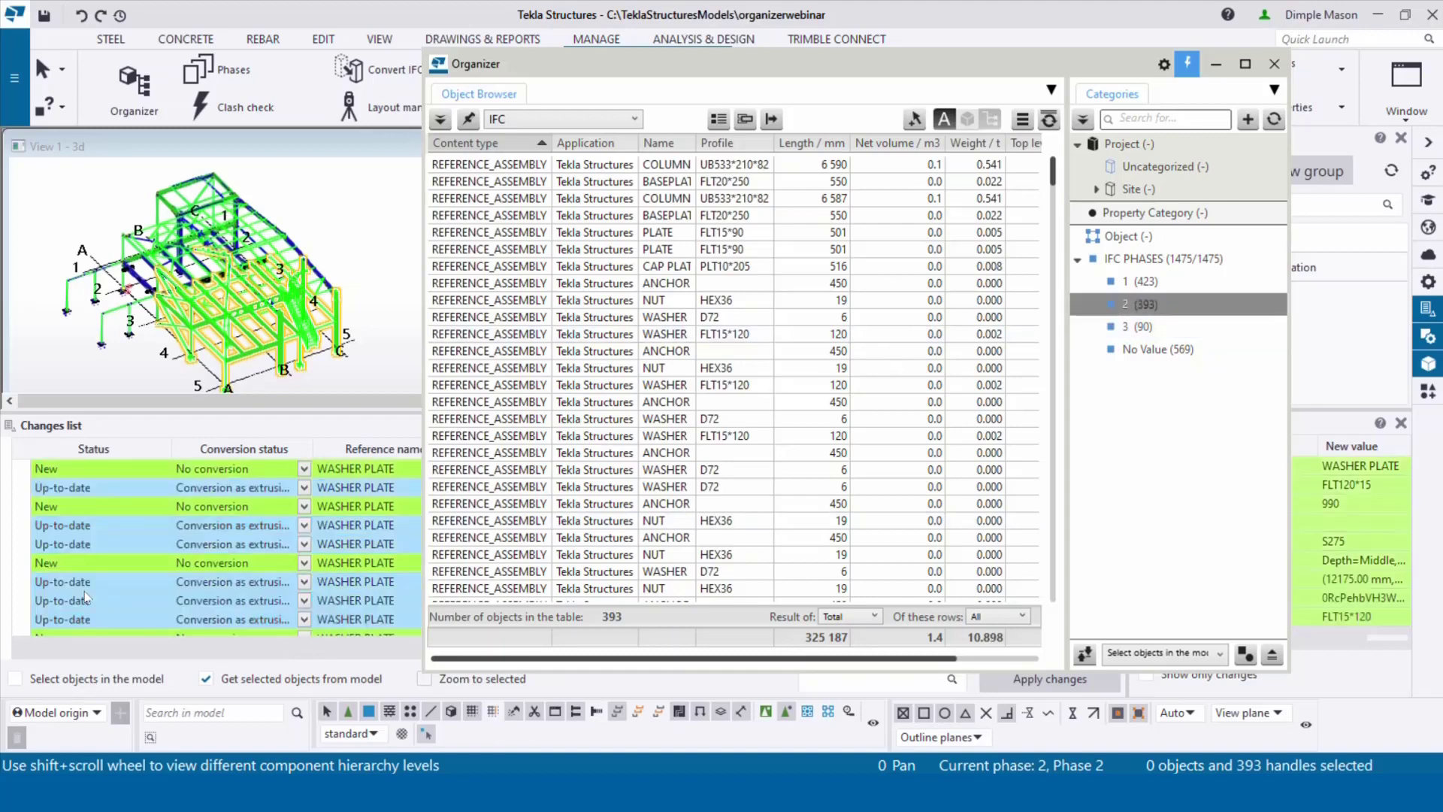
pyautogui.click(303, 469)
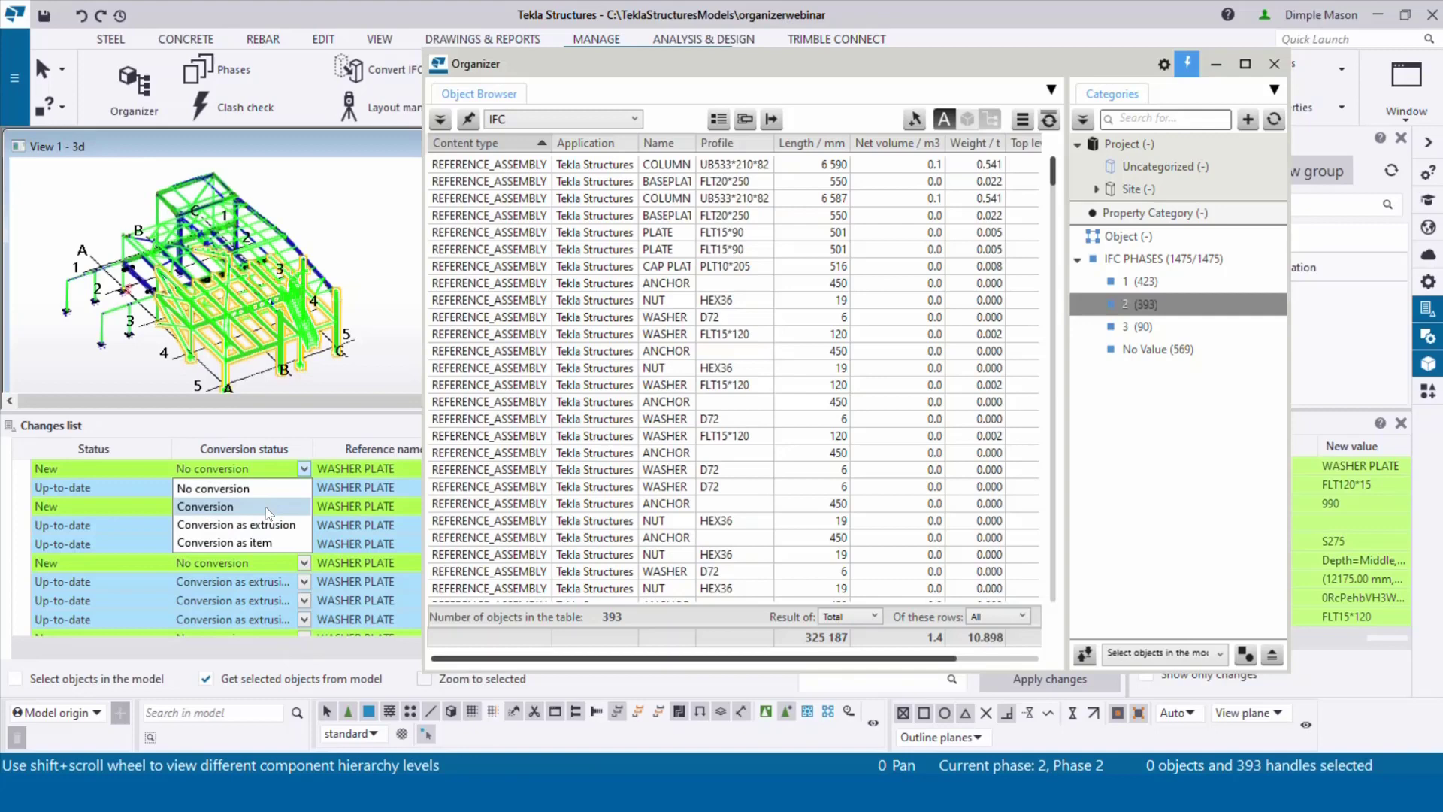
pyautogui.click(265, 506)
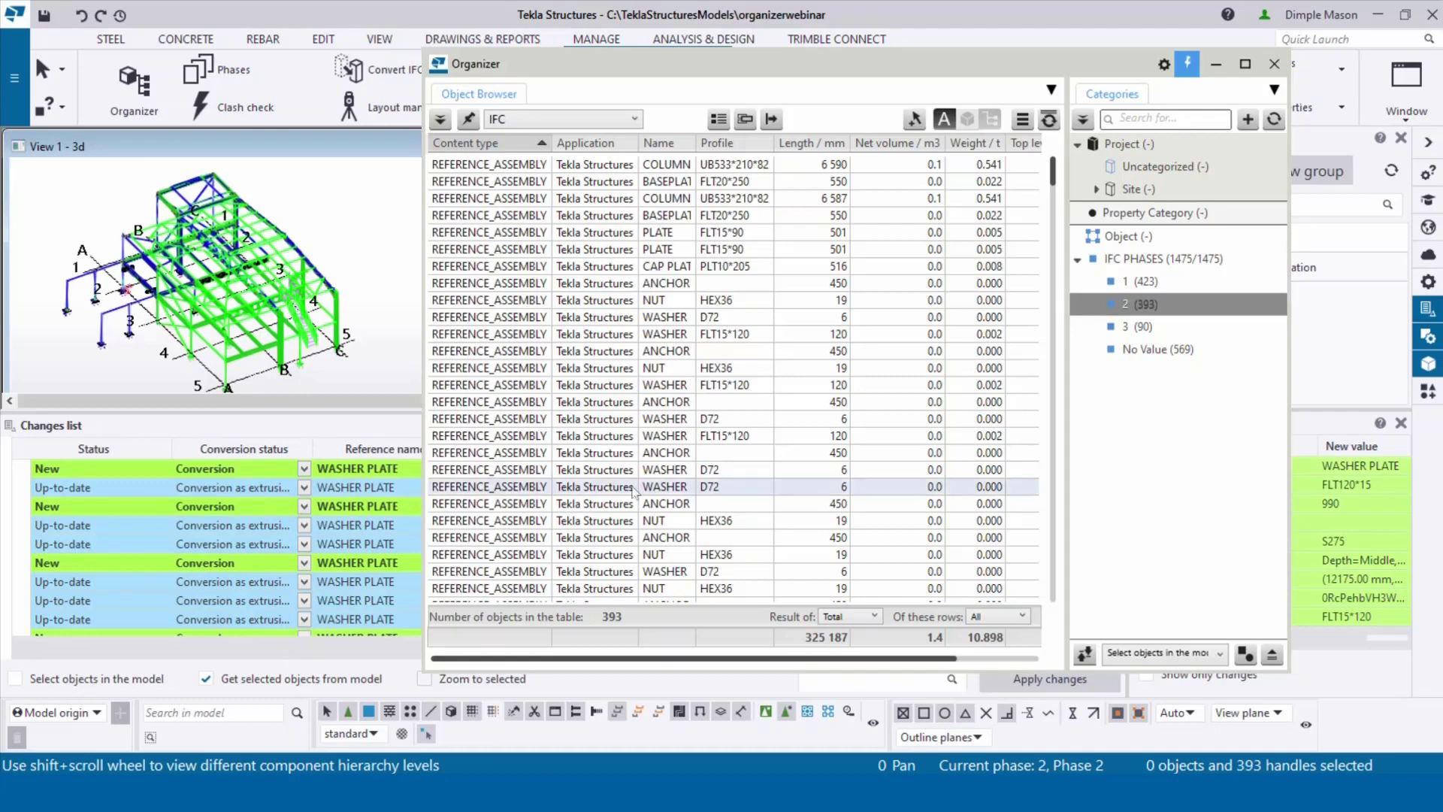
pyautogui.click(1073, 685)
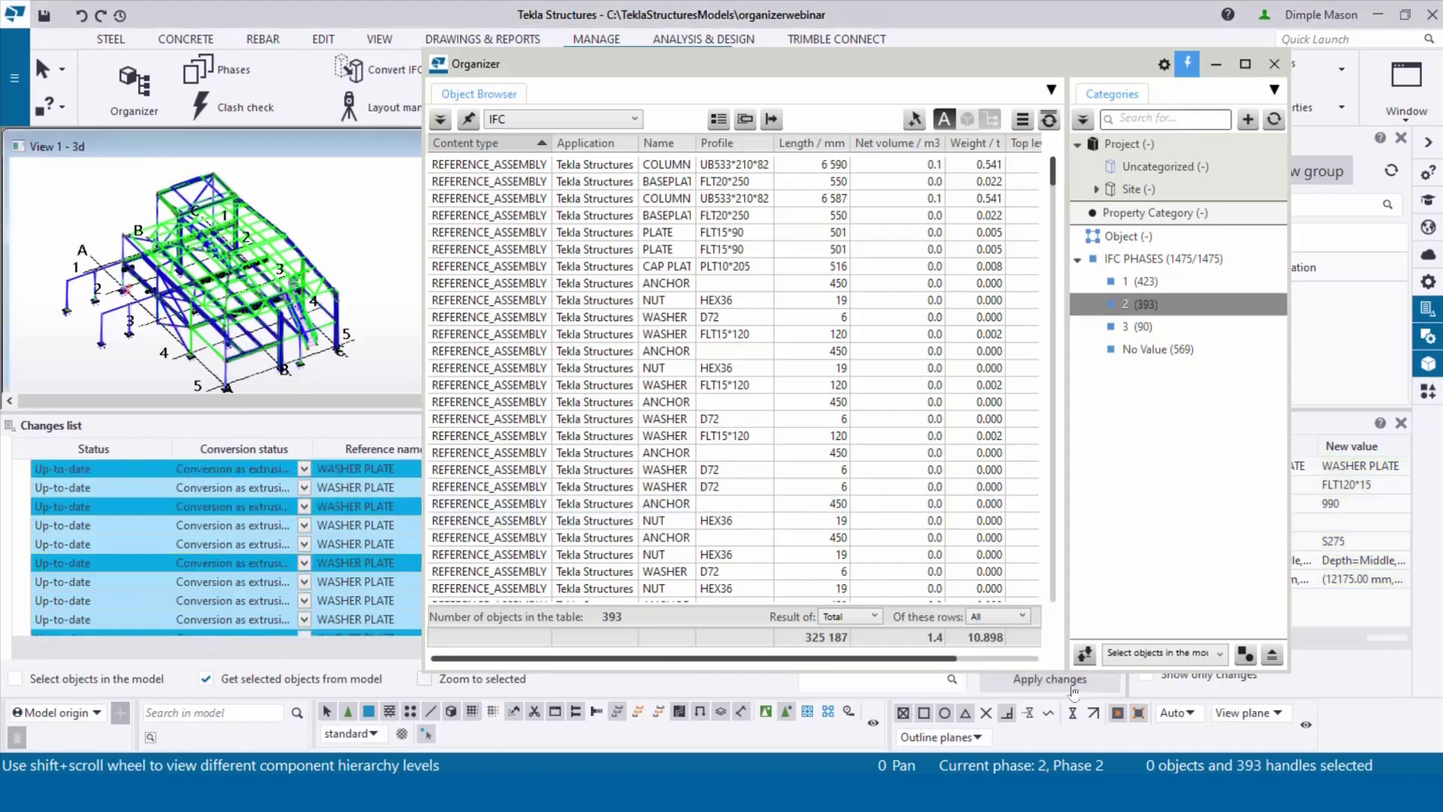
pyautogui.click(1216, 65)
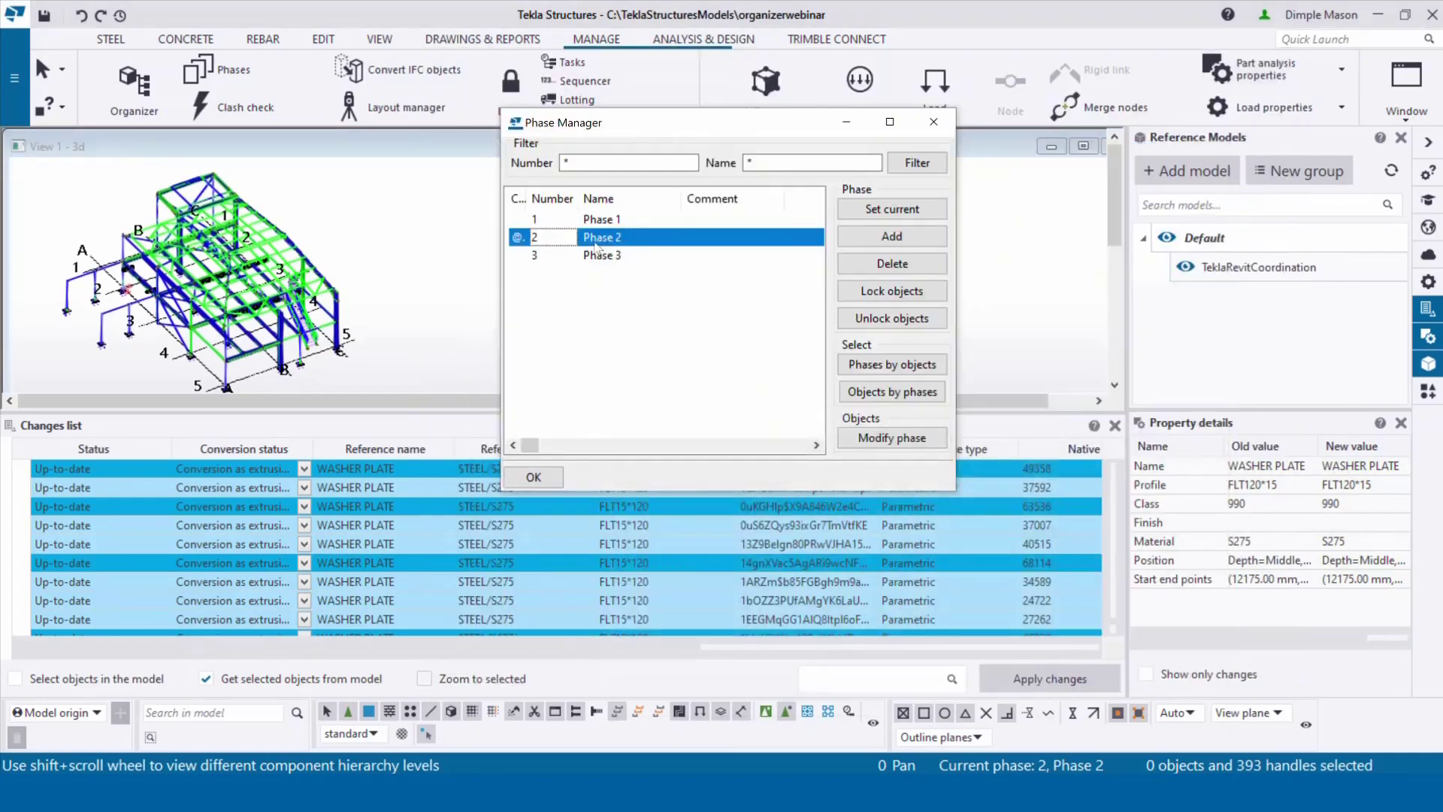
pyautogui.doubleClick(578, 261)
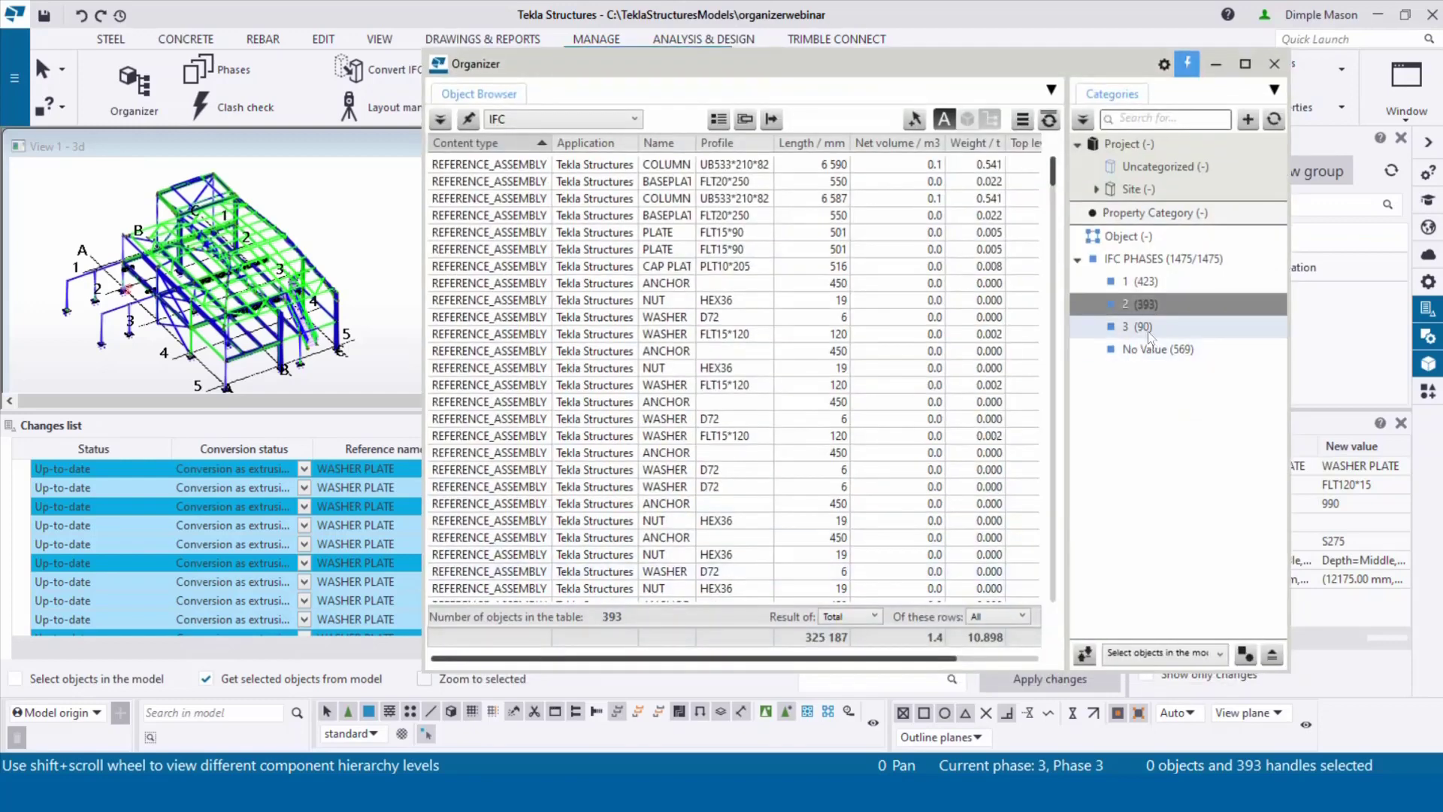
# Step: Select IFC phase 3's 90 objects, set them to Conversion, and apply the changes
pyautogui.click(1148, 329)
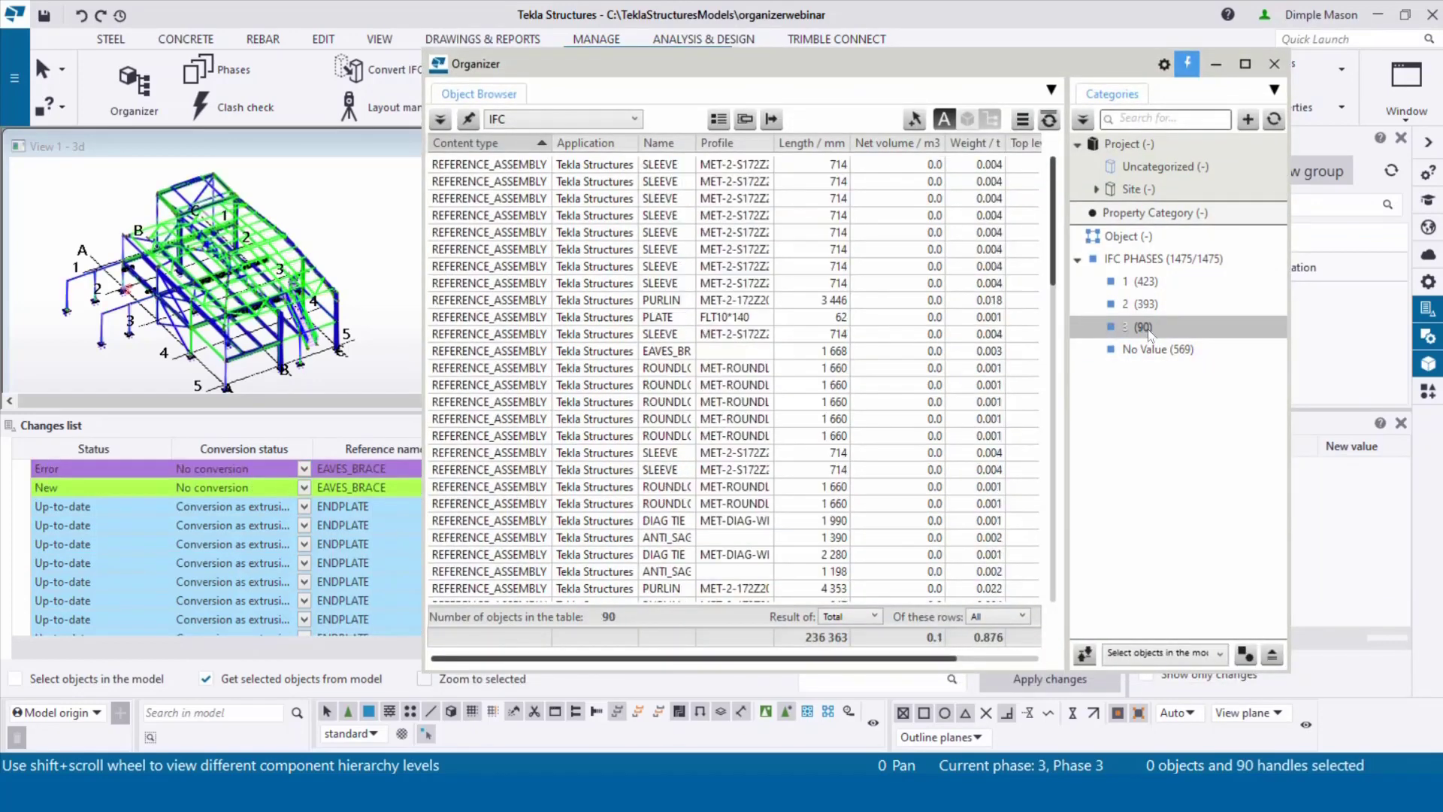
pyautogui.click(303, 487)
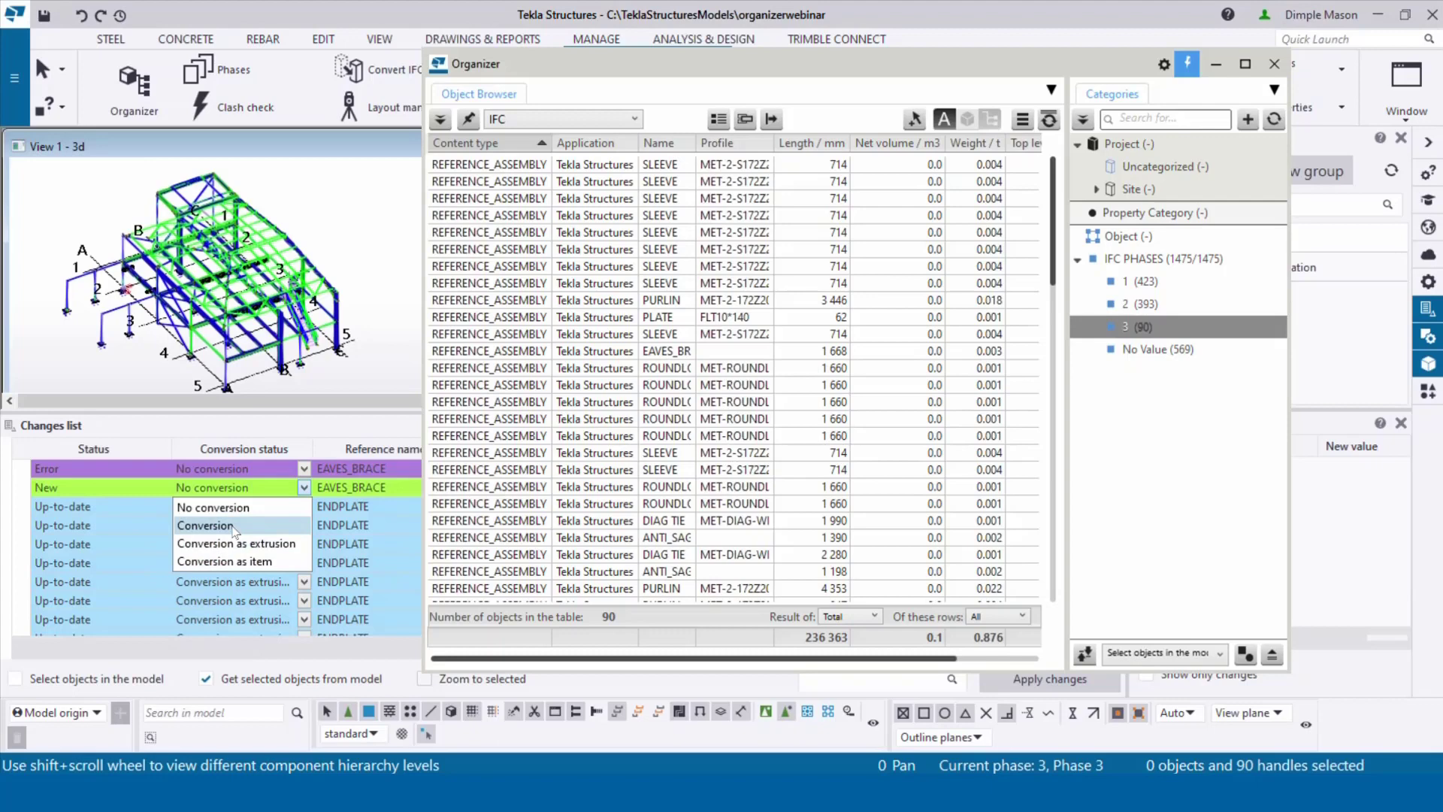
pyautogui.click(233, 525)
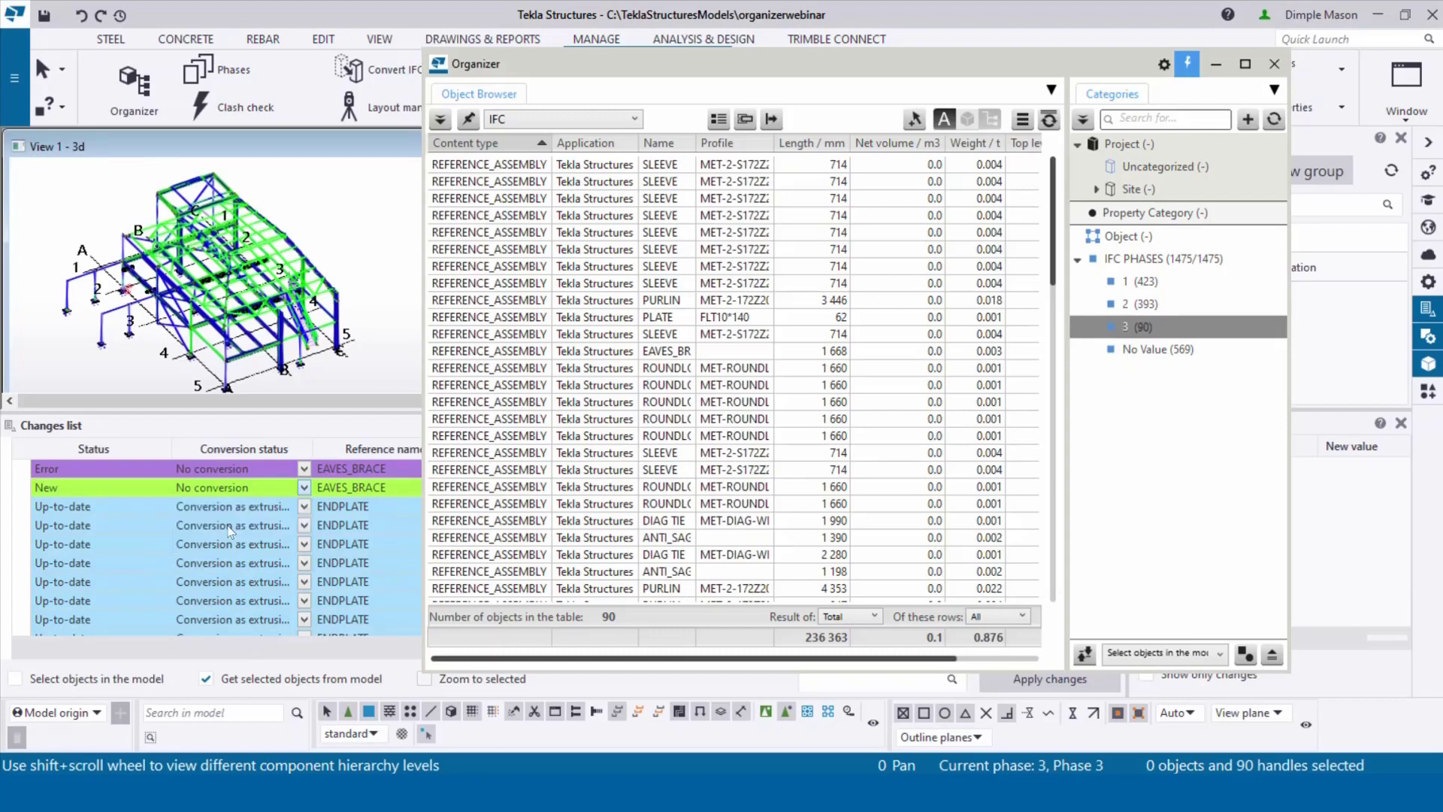
pyautogui.click(1068, 682)
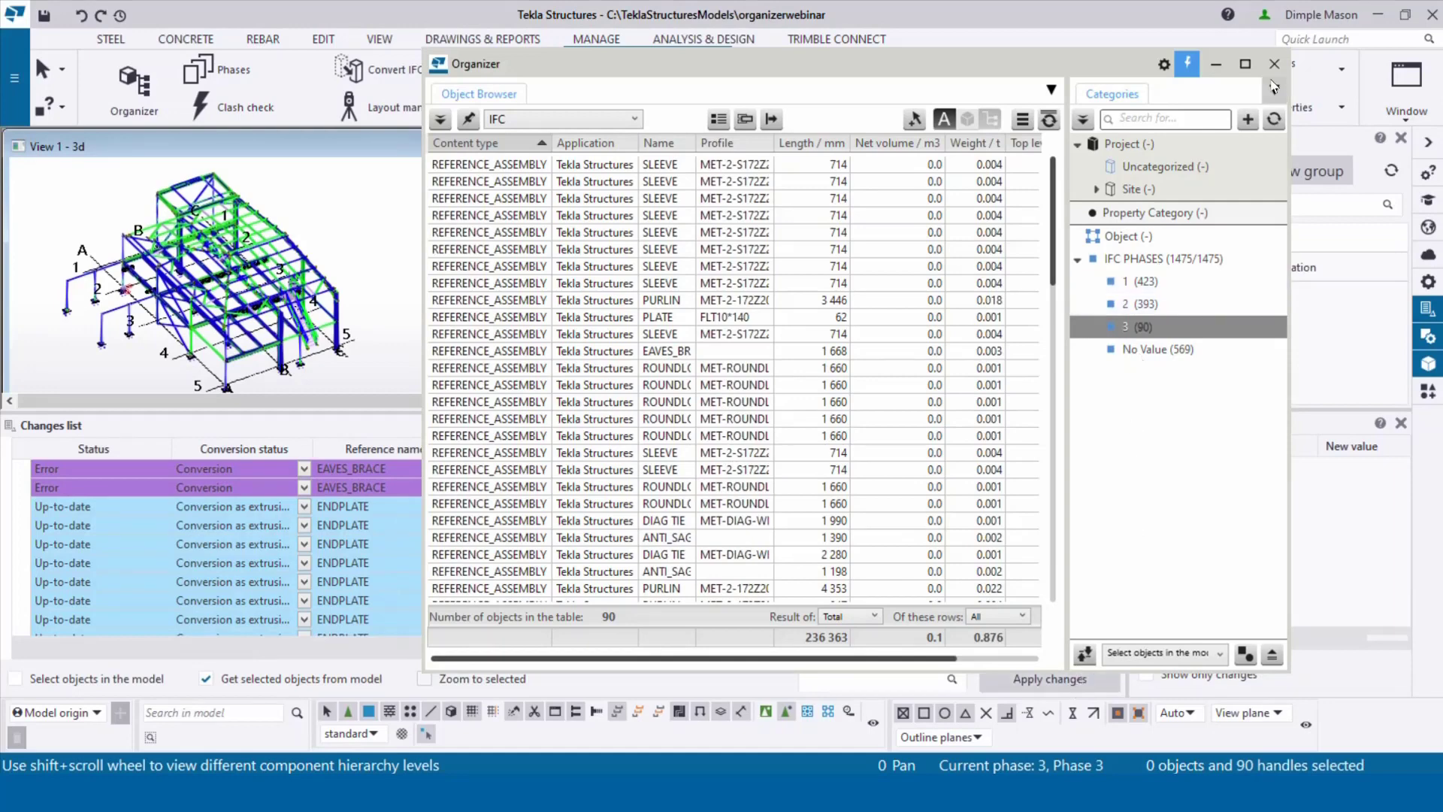
pyautogui.click(1216, 66)
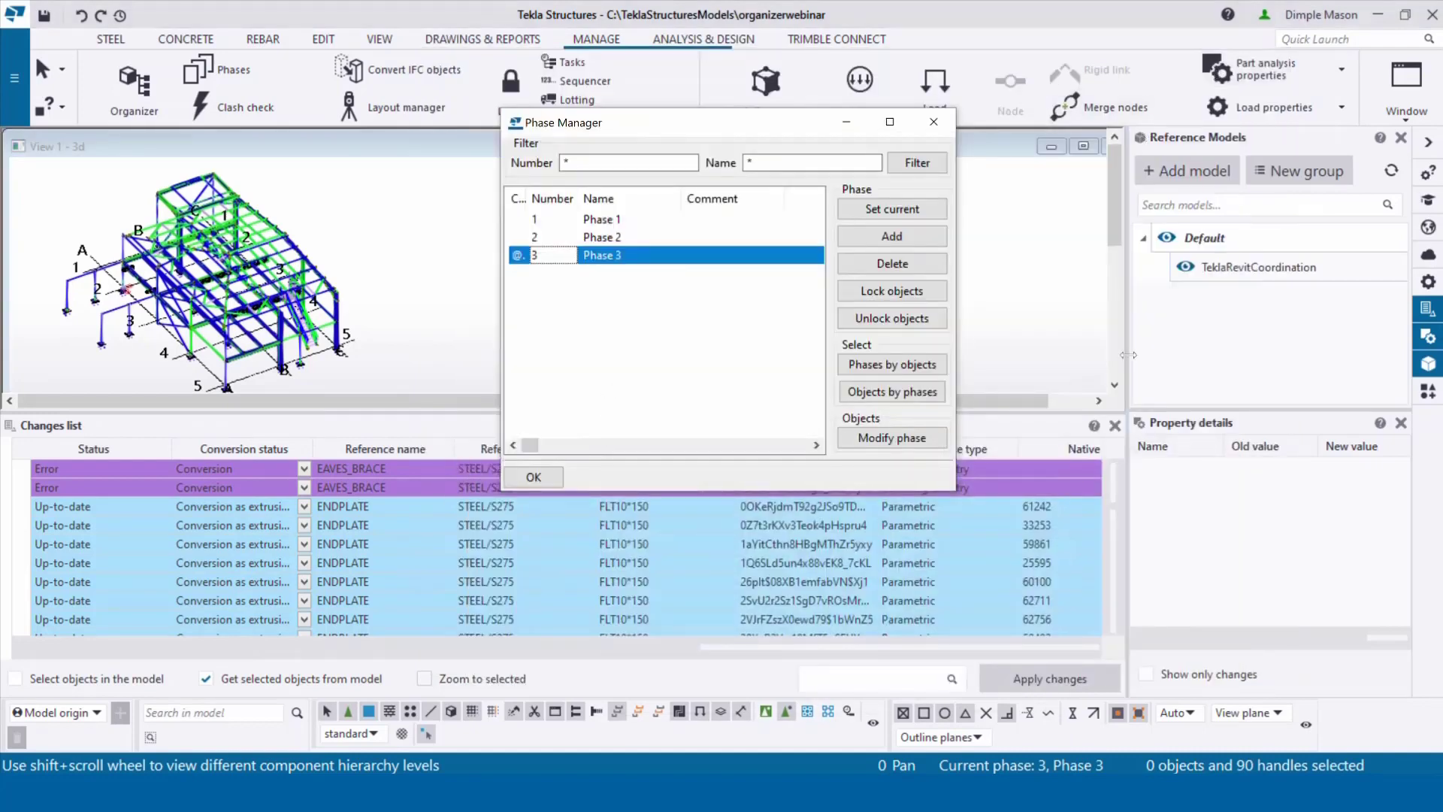
# Step: Close the changes list, hide the TeklaRevitCoordination model, and close the Phase Manager
pyautogui.click(1114, 426)
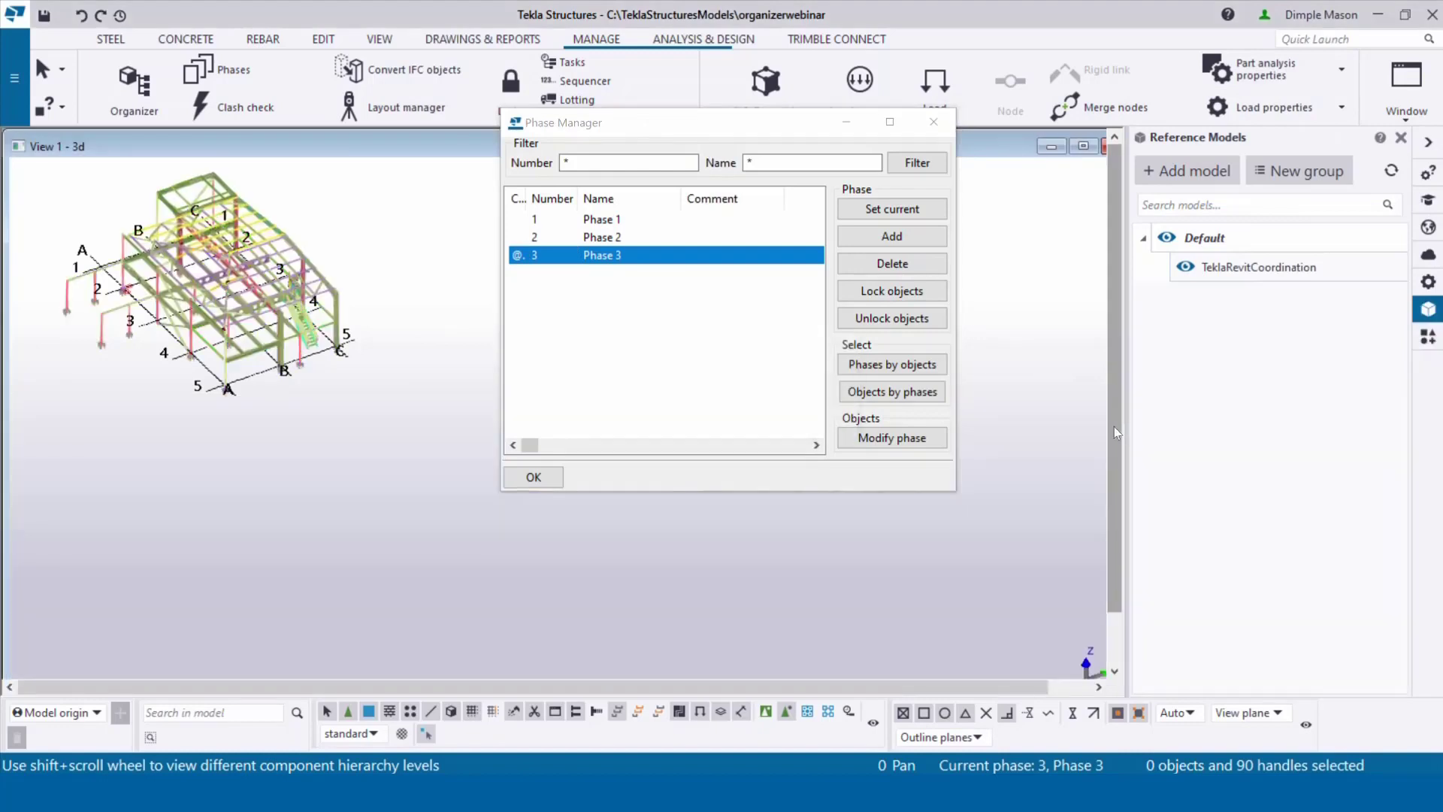
pyautogui.click(1185, 268)
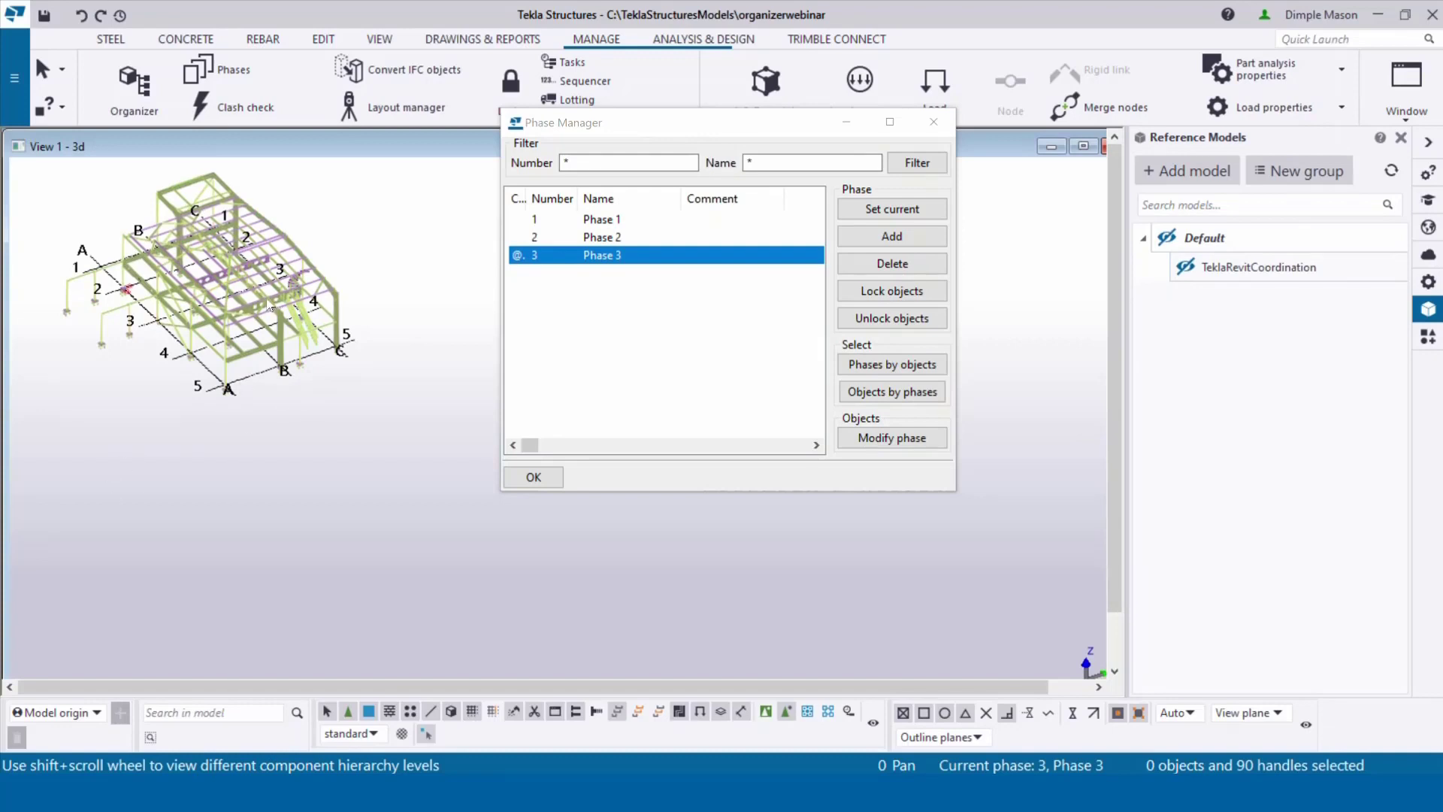
pyautogui.keyDown('ctrl'); pyautogui.moveTo(269, 307); pyautogui.dragTo(336, 239, button='middle'); pyautogui.keyUp('ctrl')
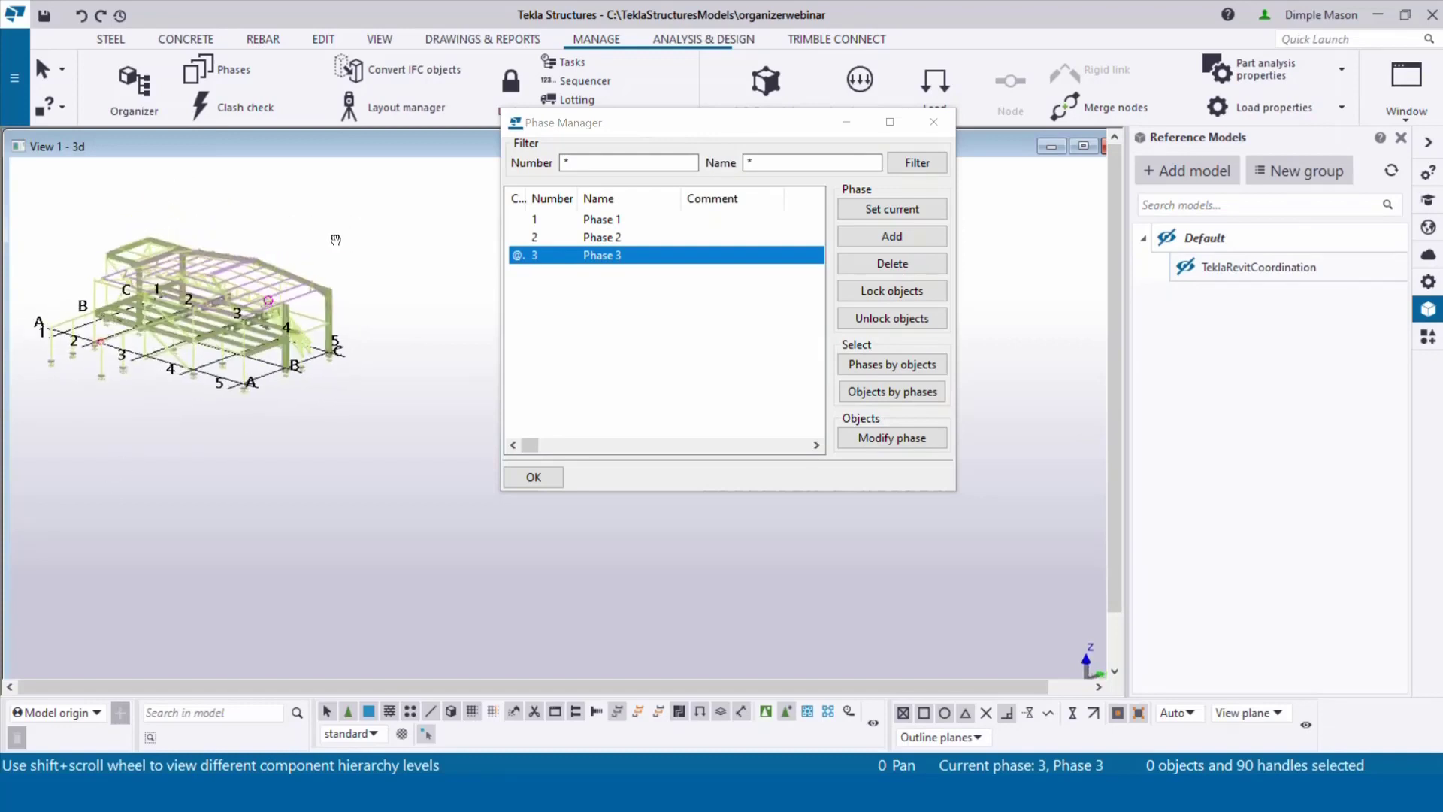
pyautogui.scroll(5, 272, 285)
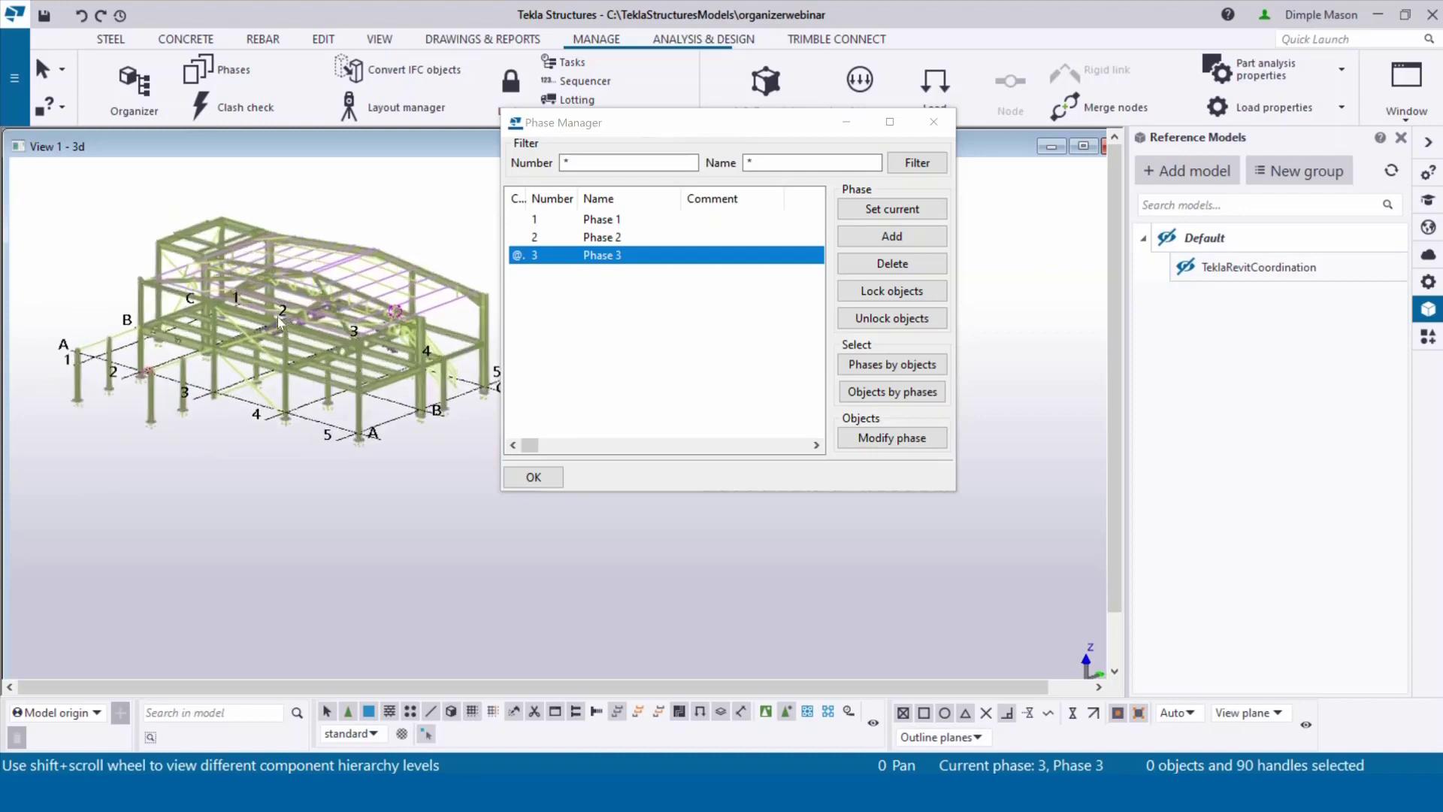
pyautogui.click(936, 124)
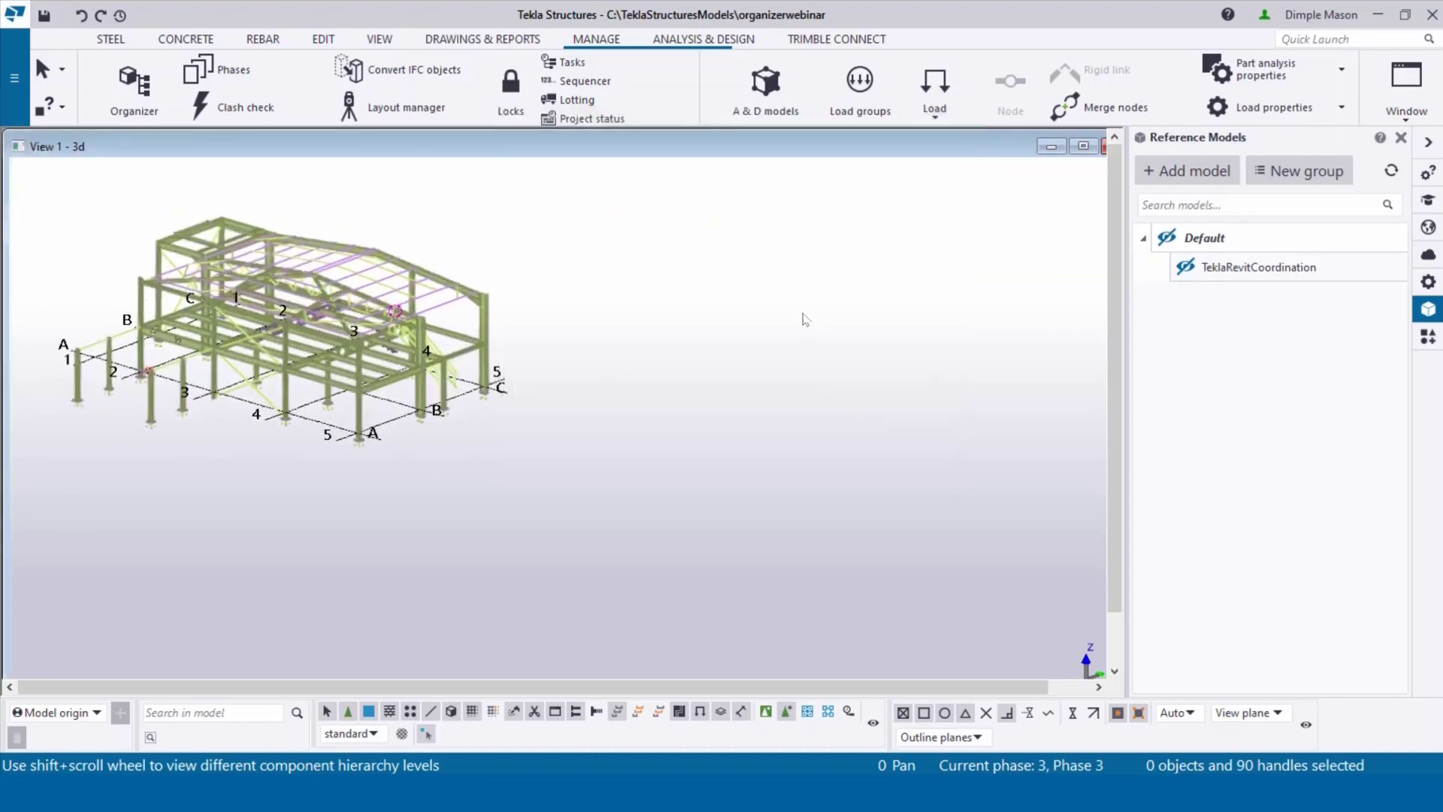
# Step: Colour the 3D view by phase using the Steel_Show-Phase-All setting
pyautogui.doubleClick(775, 227)
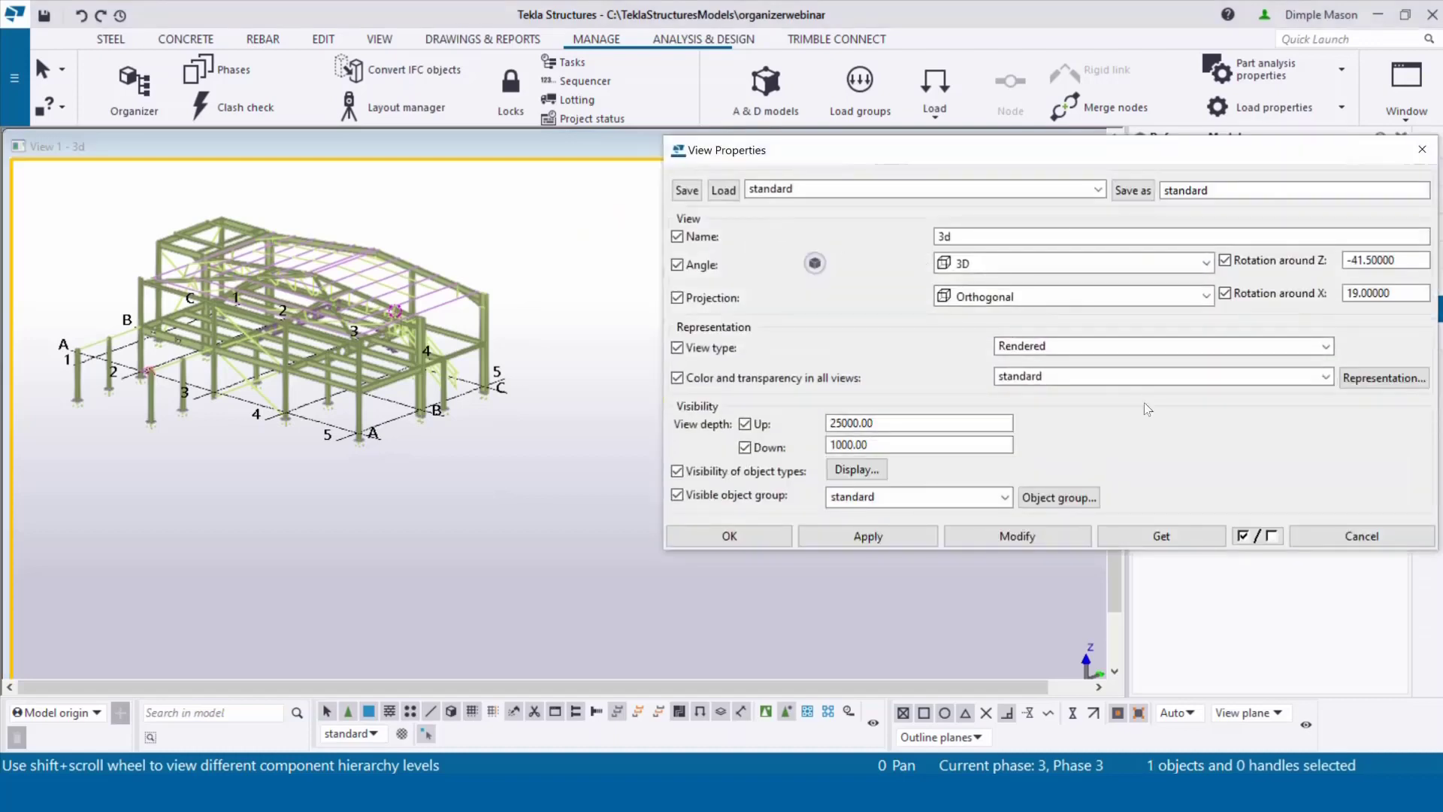
pyautogui.click(1325, 376)
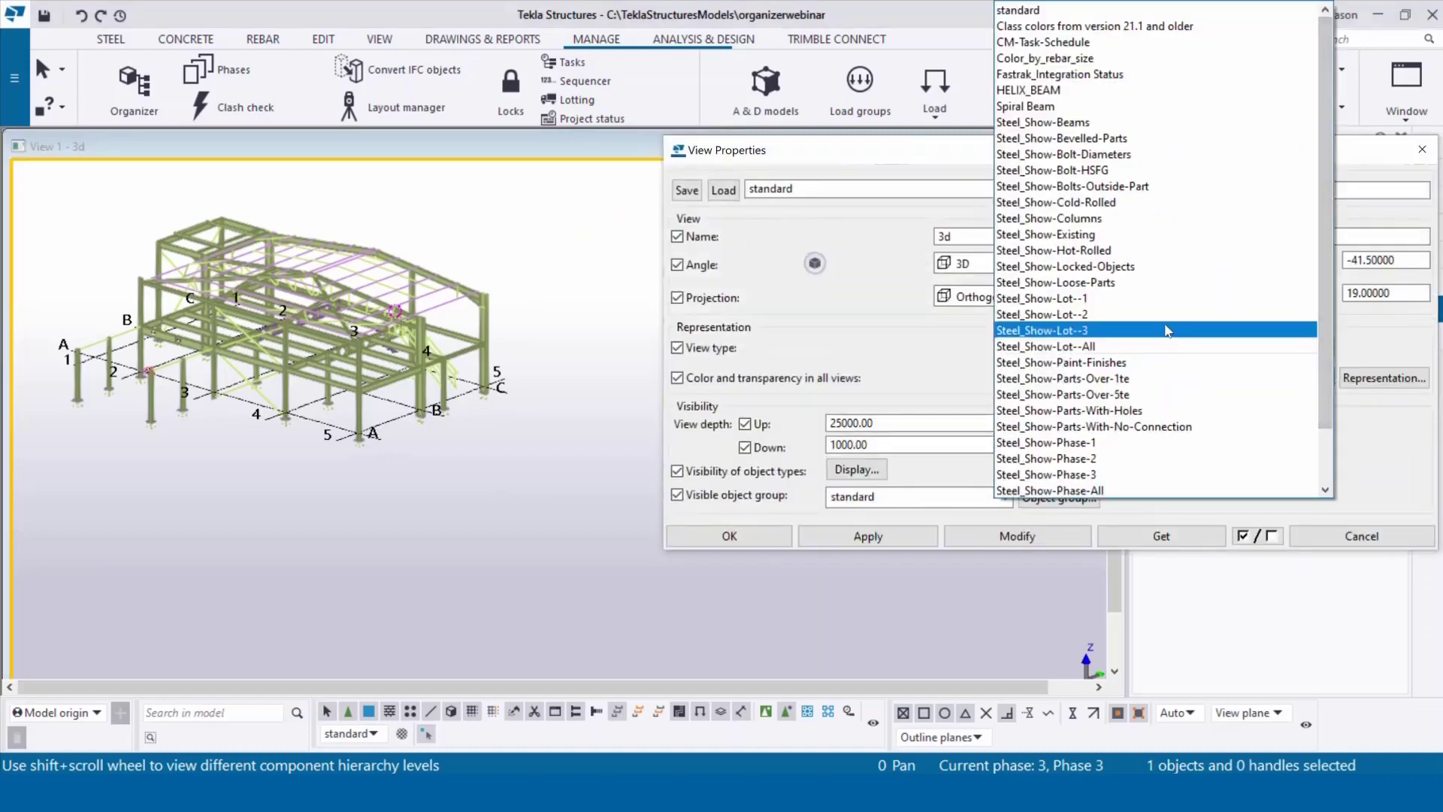
pyautogui.scroll(-2, 1157, 331)
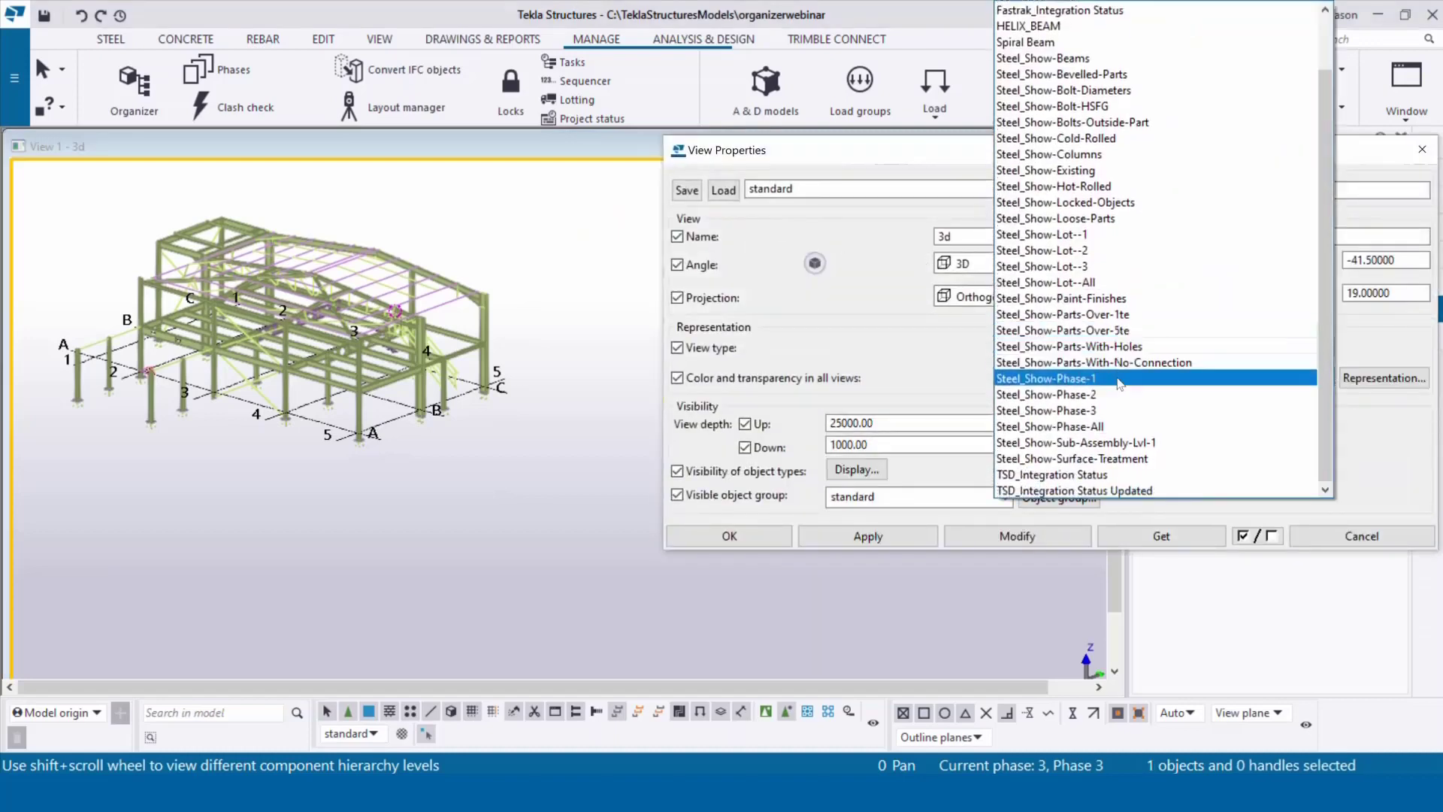
pyautogui.click(1086, 426)
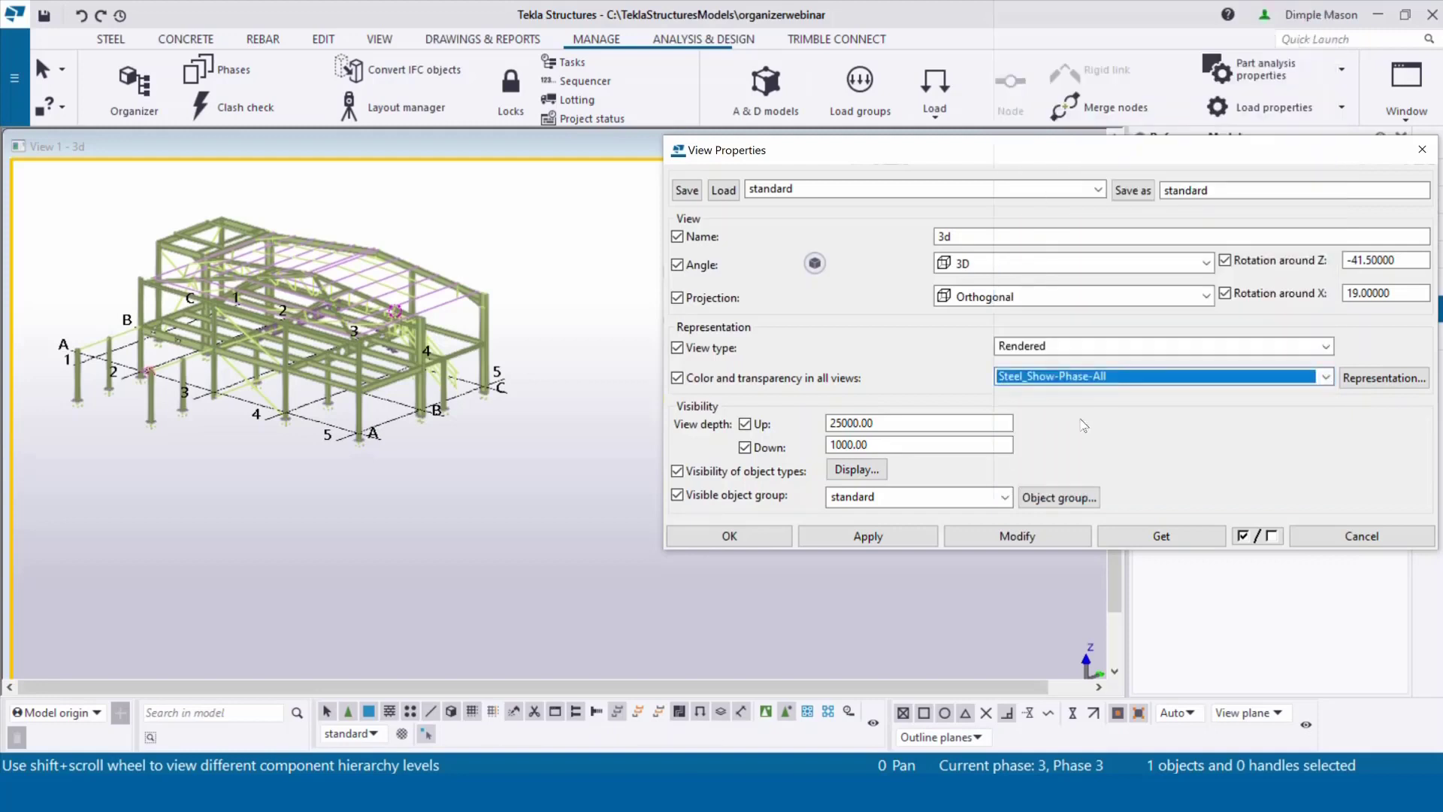
pyautogui.click(1045, 536)
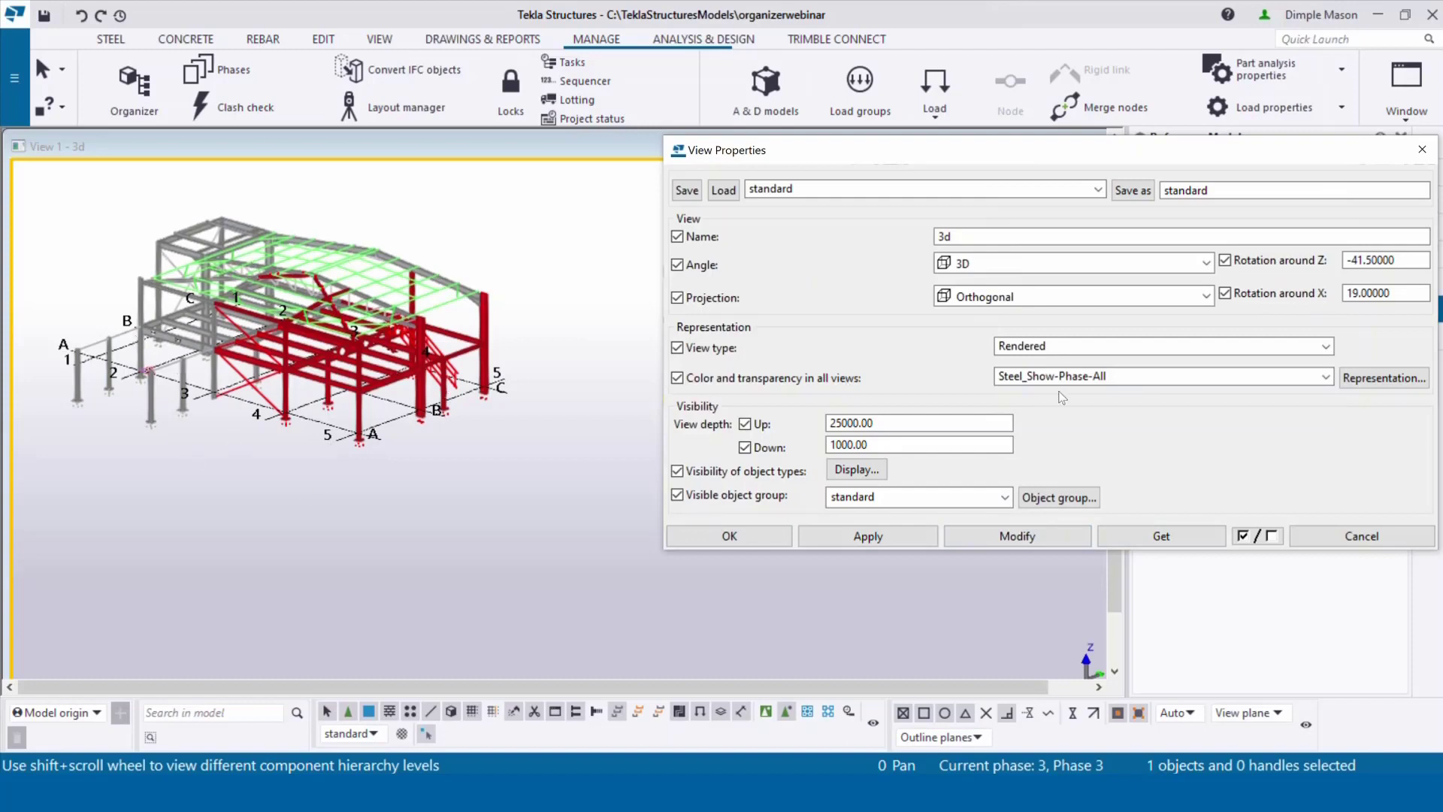
# Step: Switch the 3D view colouring back to standard and close View Properties
pyautogui.click(1325, 376)
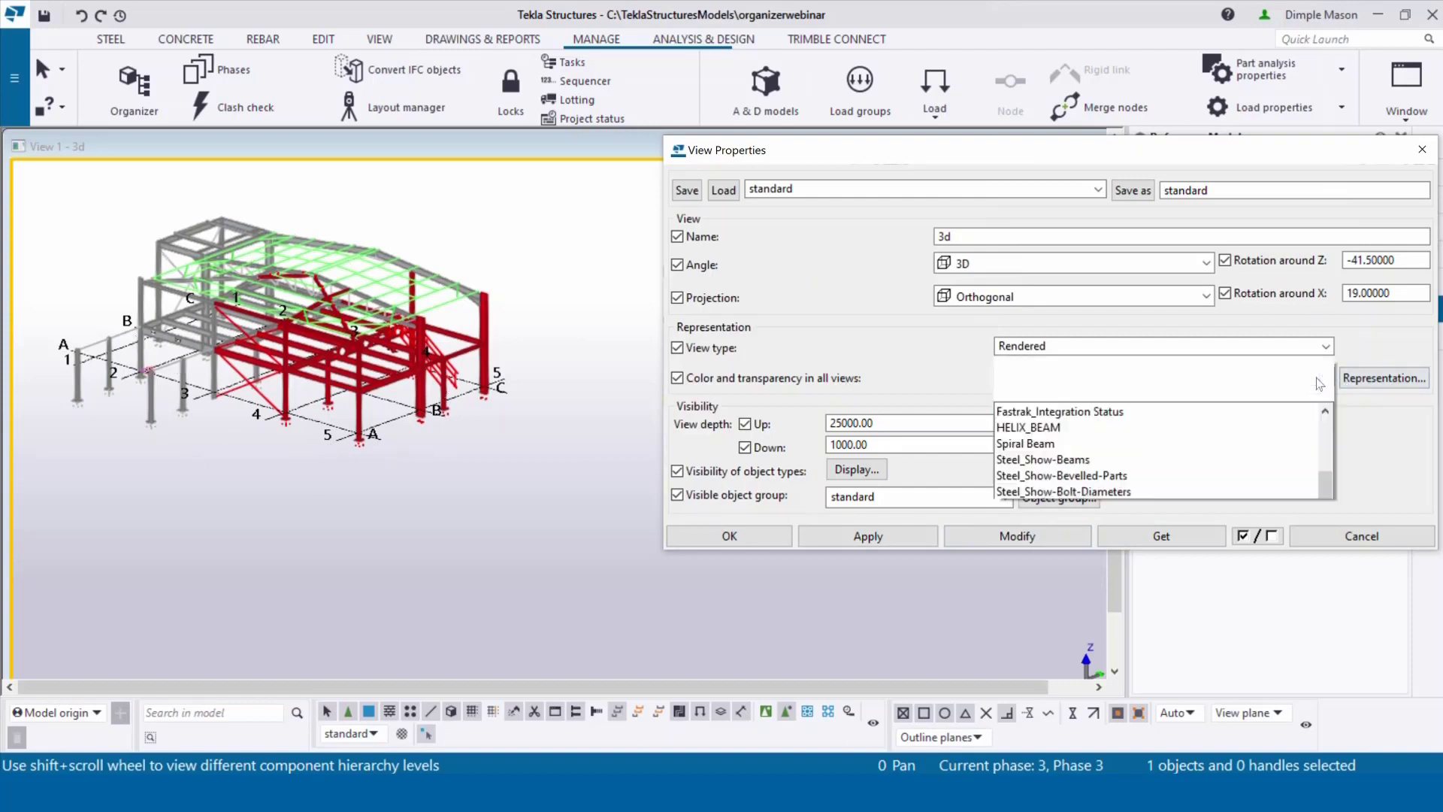
pyautogui.moveTo(1327, 372); pyautogui.dragTo(1327, 315)
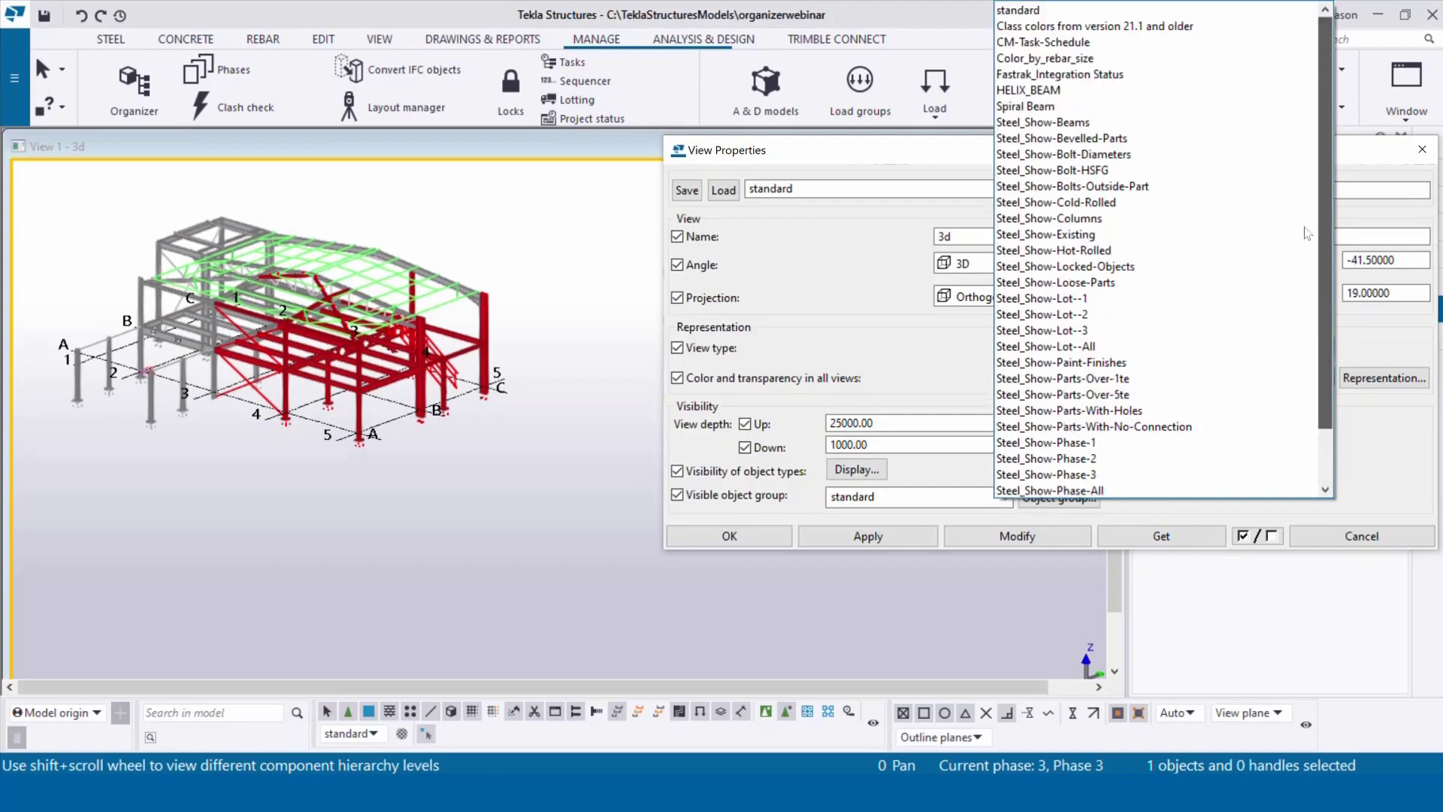
pyautogui.click(1029, 11)
pyautogui.click(1048, 539)
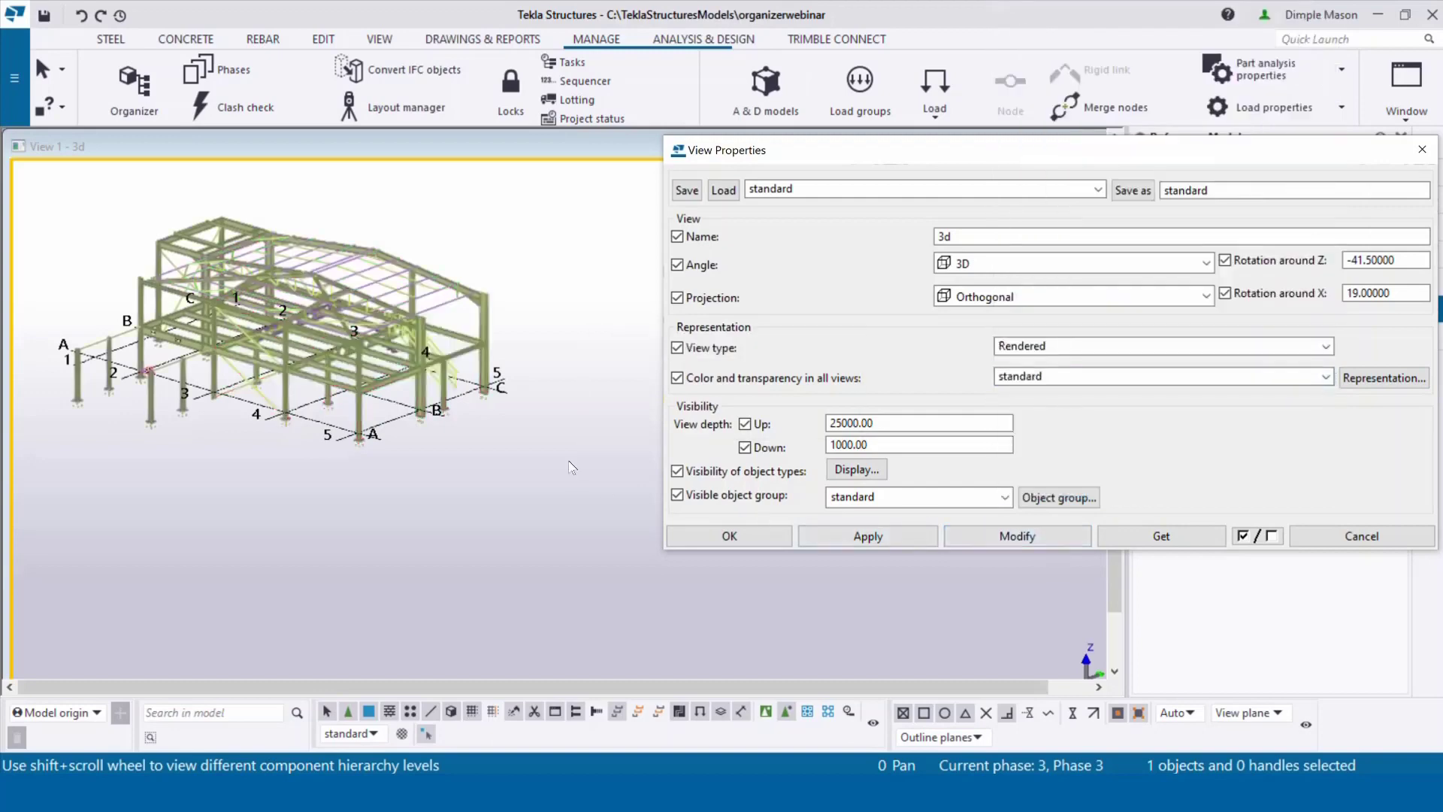
pyautogui.moveTo(1048, 153); pyautogui.dragTo(853, 97)
pyautogui.click(1226, 93)
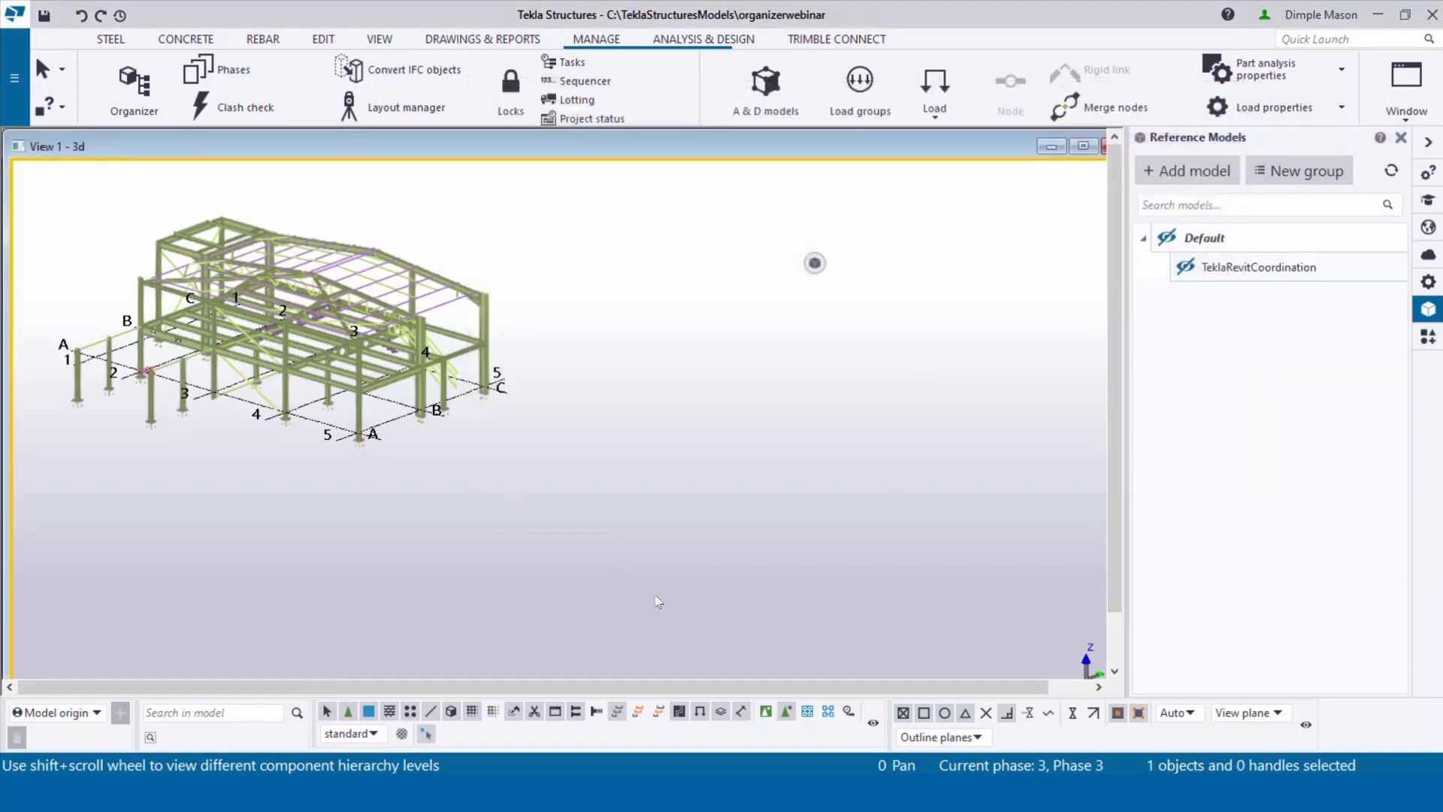
# Step: Open the View Properties dialog for View 1
pyautogui.moveTo(813, 794)
pyautogui.doubleClick(666, 381)
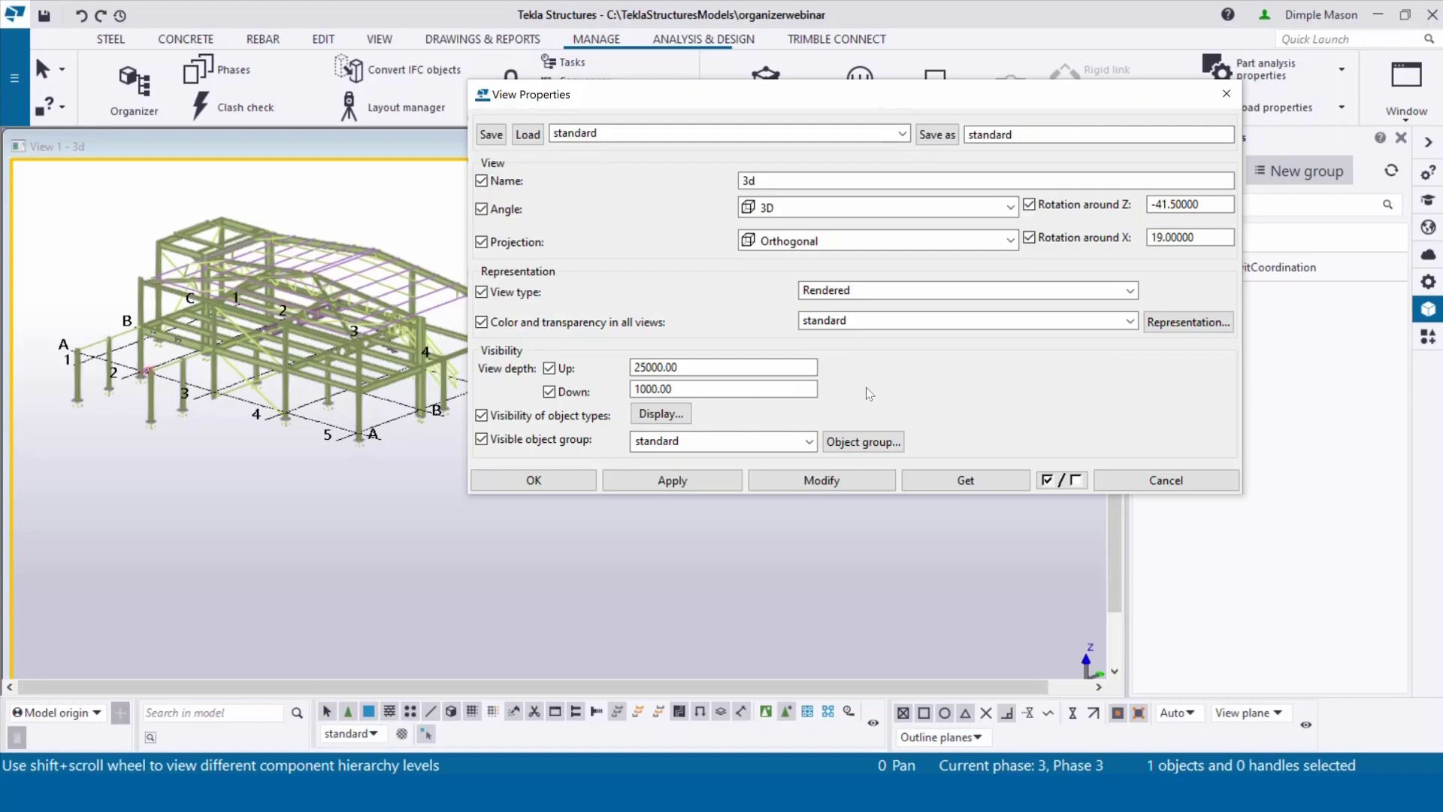
# Step: Load the saved Phase-1 filter into the view's object group filter
pyautogui.click(849, 442)
pyautogui.moveTo(902, 127); pyautogui.dragTo(656, 99)
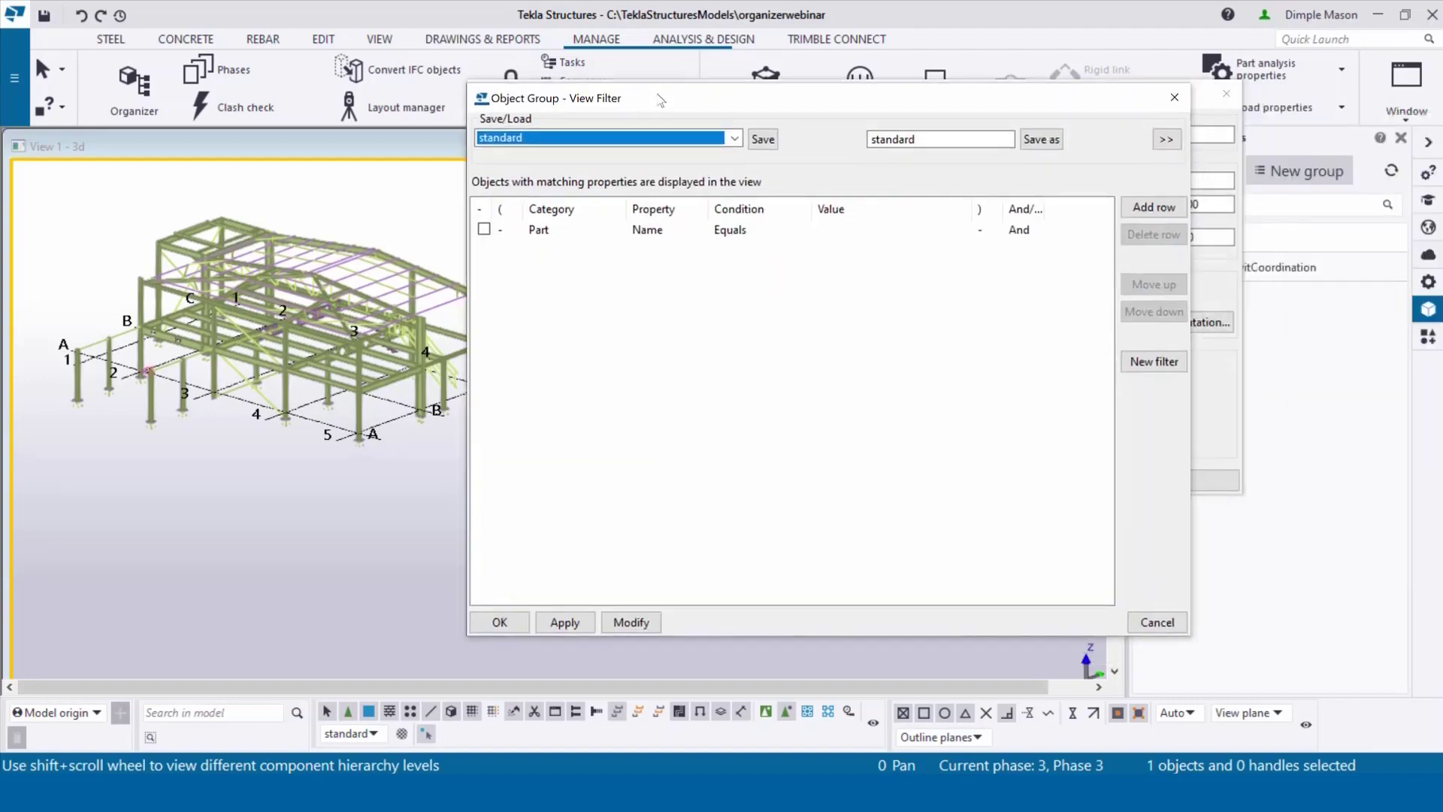
pyautogui.click(735, 140)
pyautogui.scroll(-6, 610, 406)
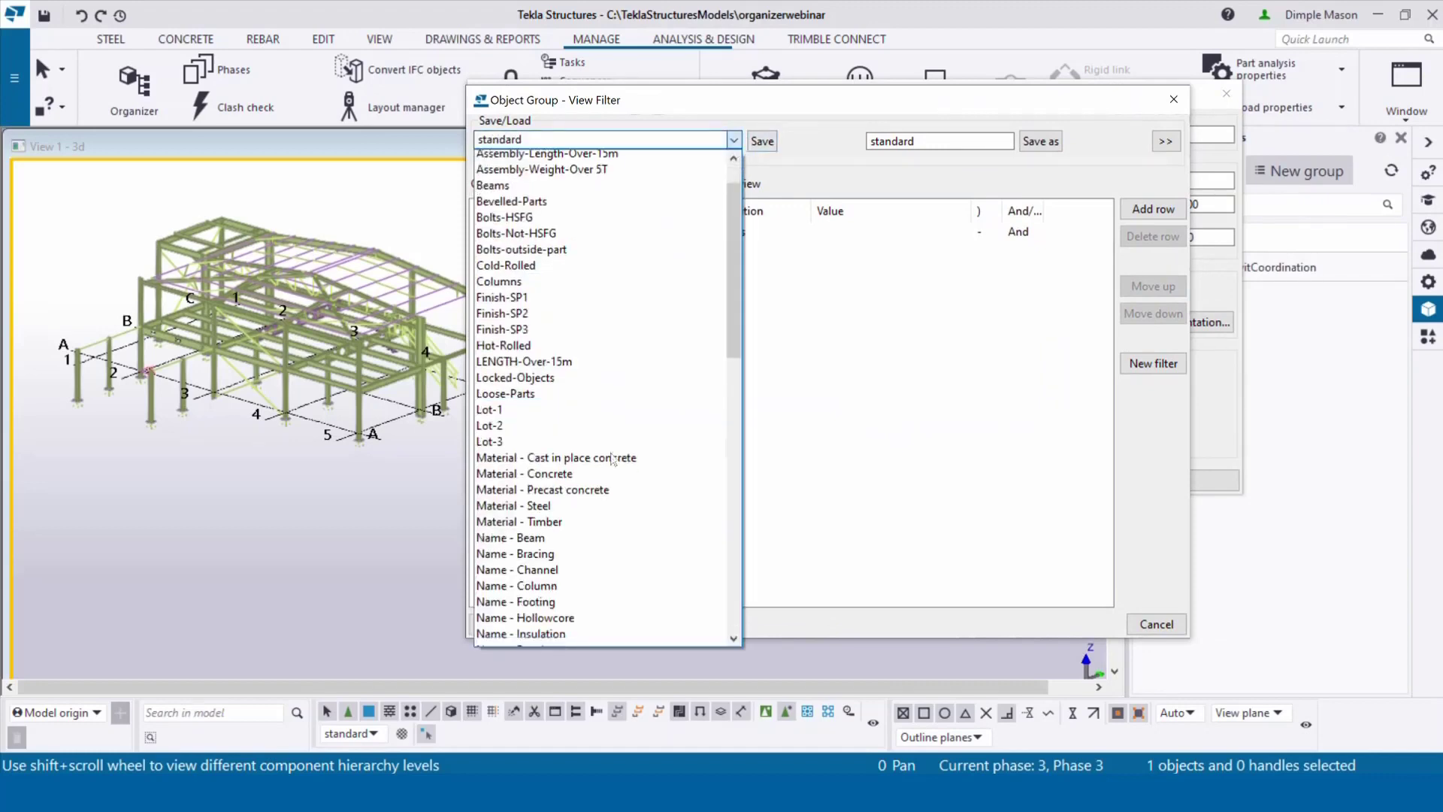
pyautogui.scroll(-2, 613, 461)
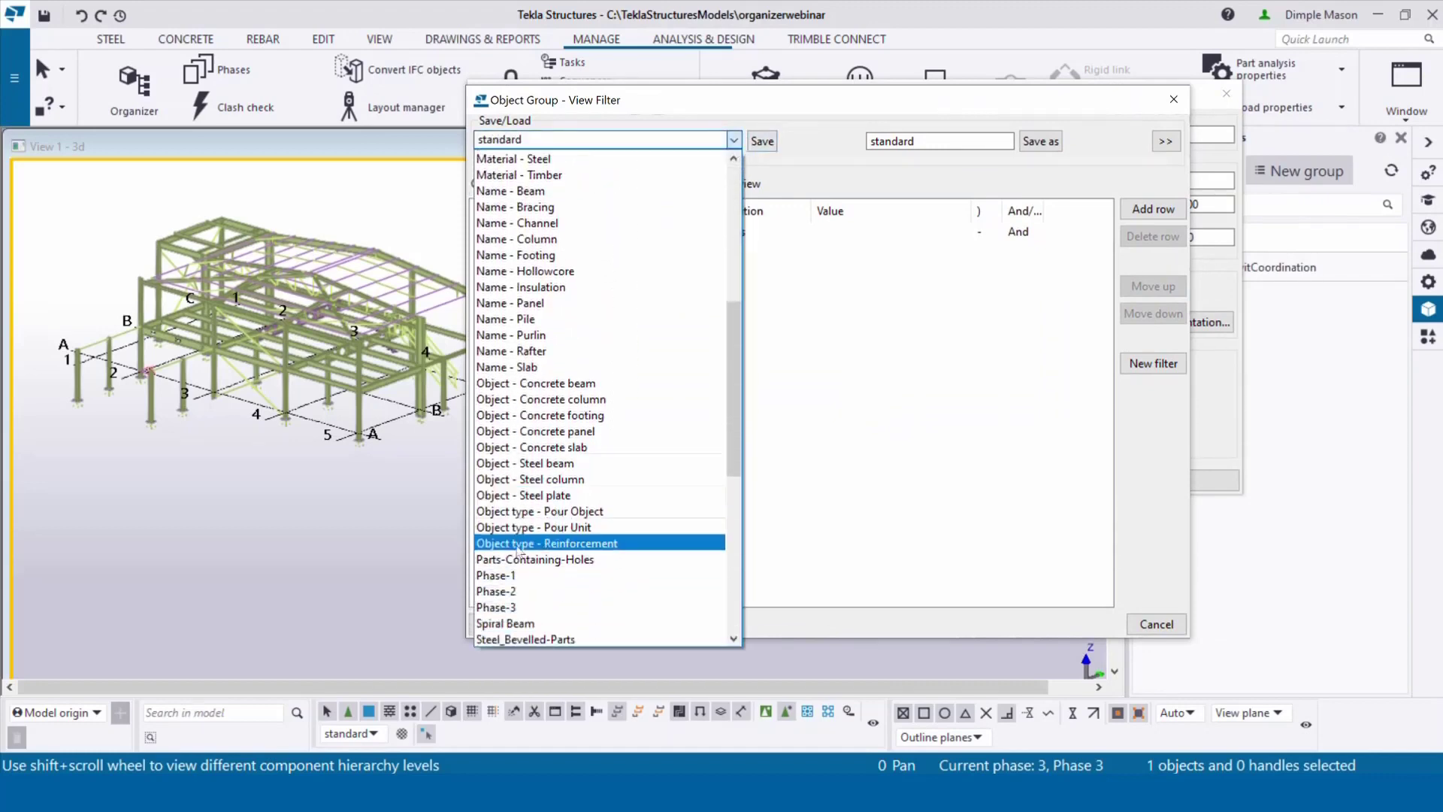
pyautogui.click(526, 576)
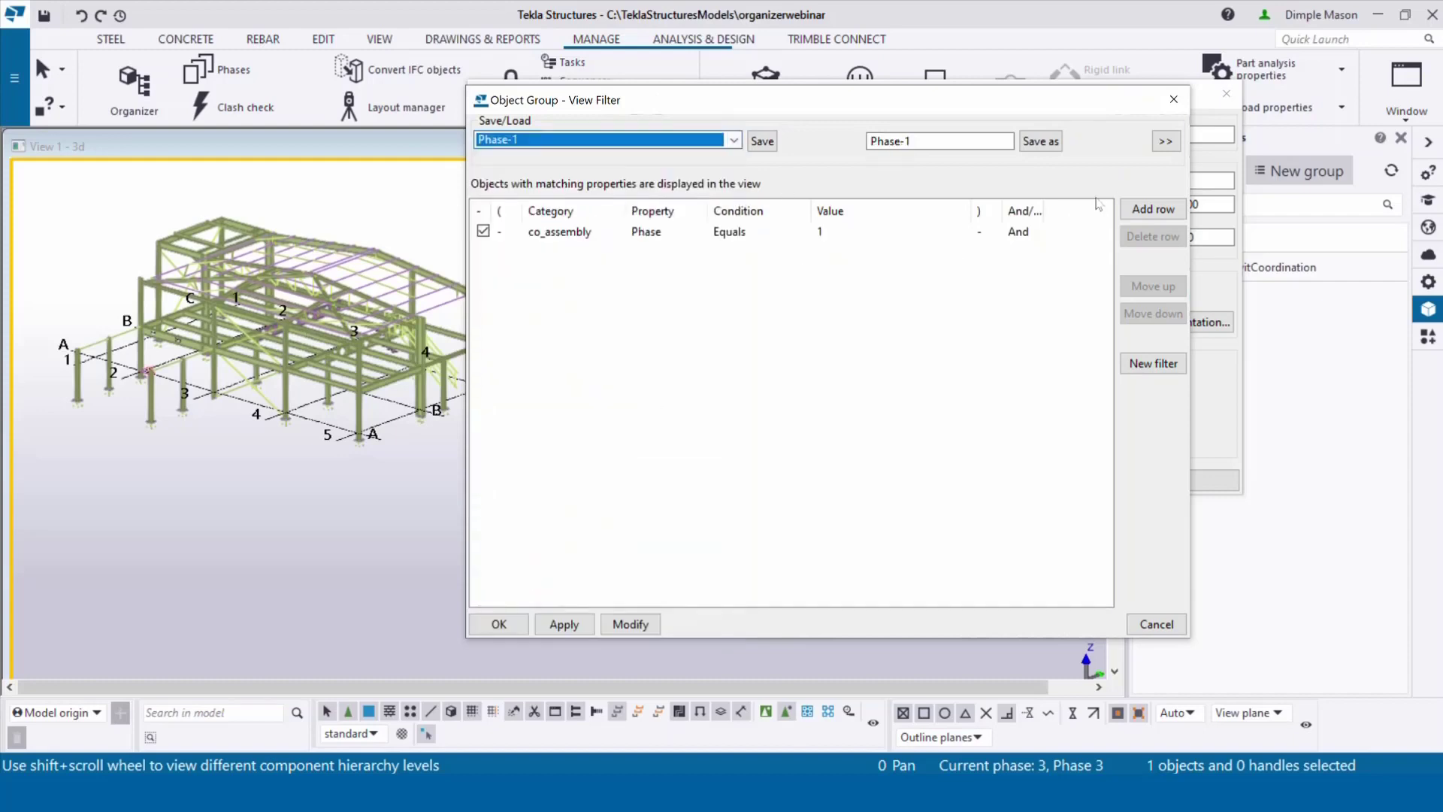
# Step: Add a row with Object / Object type / Equals / Part and show the filter type options
pyautogui.click(1144, 209)
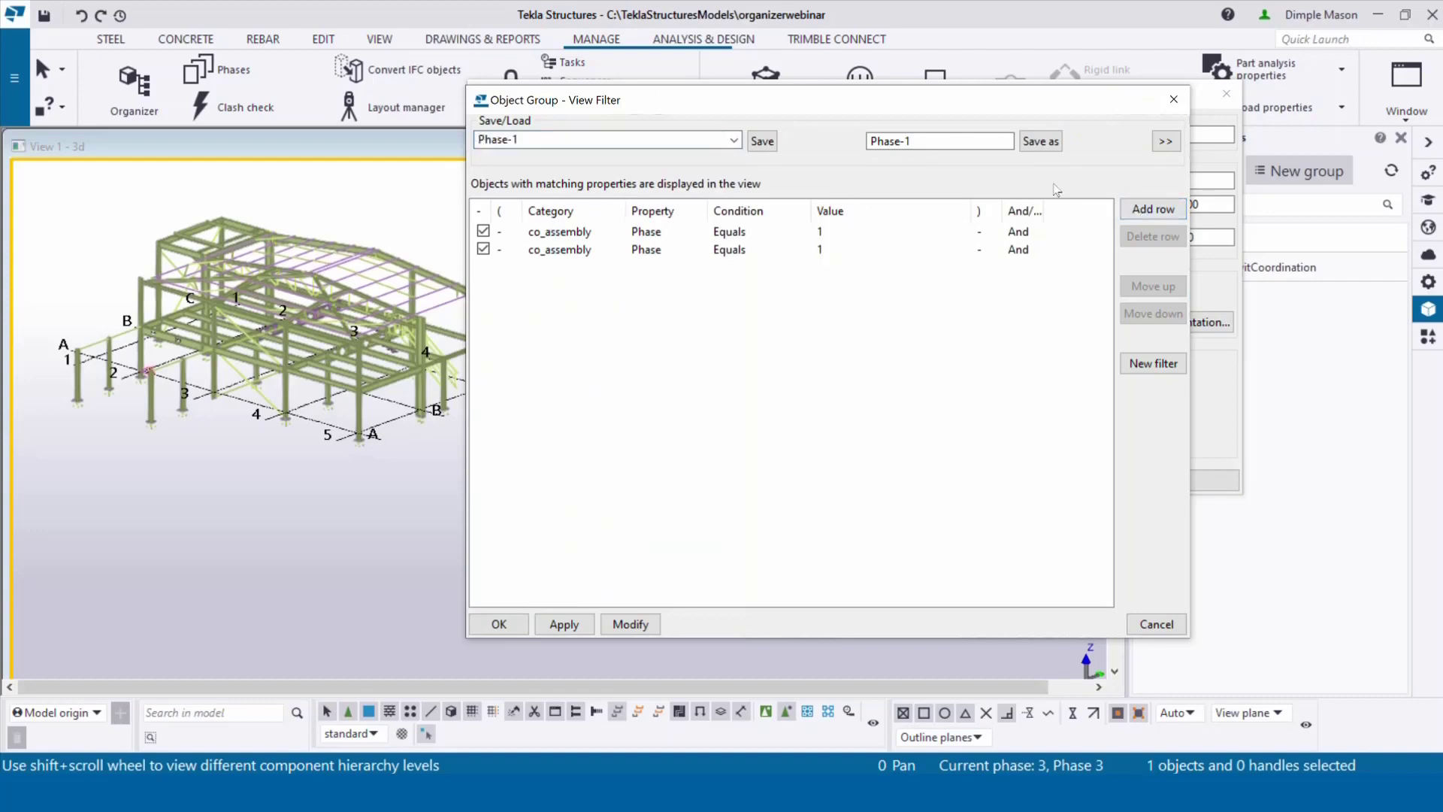
pyautogui.click(577, 232)
pyautogui.click(616, 233)
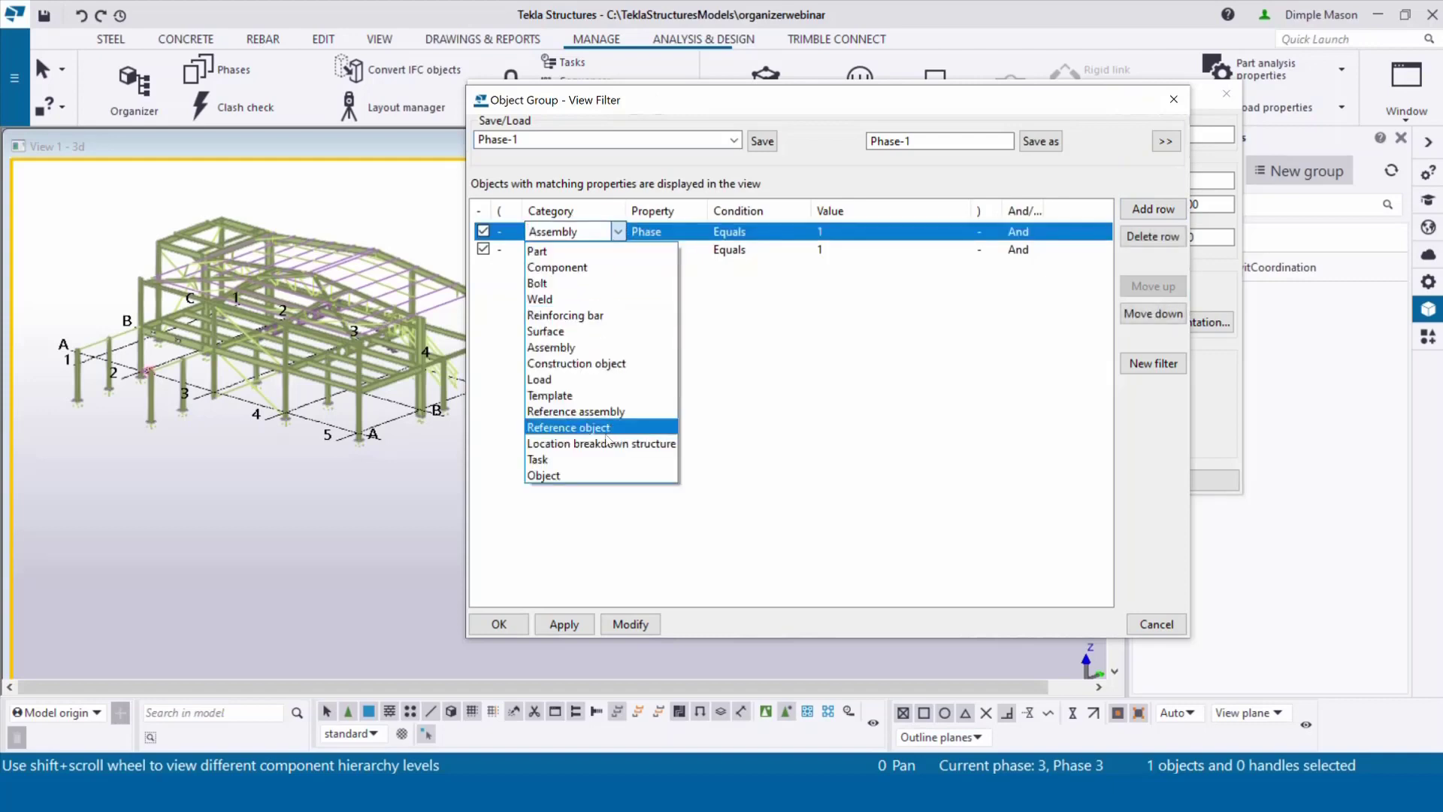
pyautogui.click(609, 476)
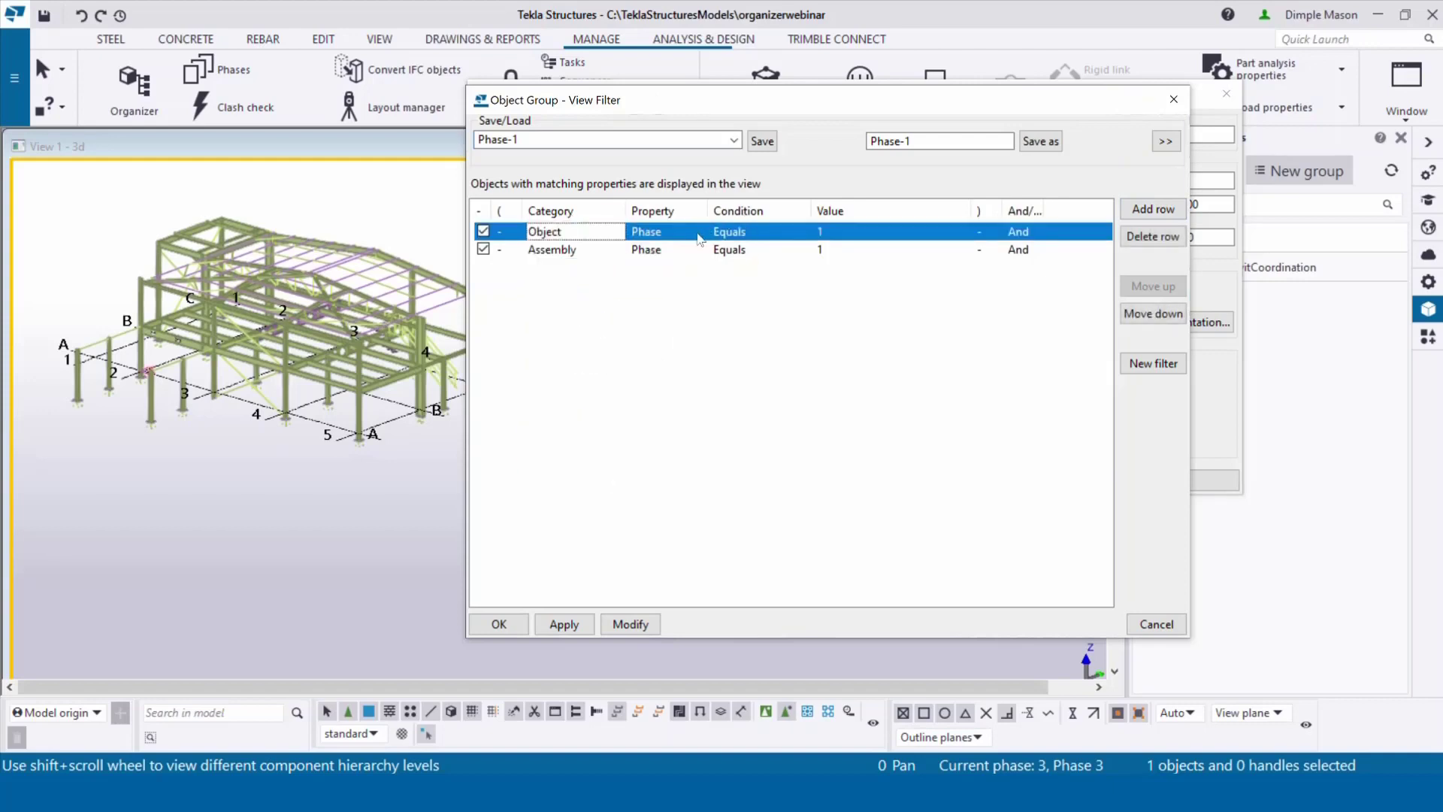
pyautogui.click(701, 238)
pyautogui.click(699, 232)
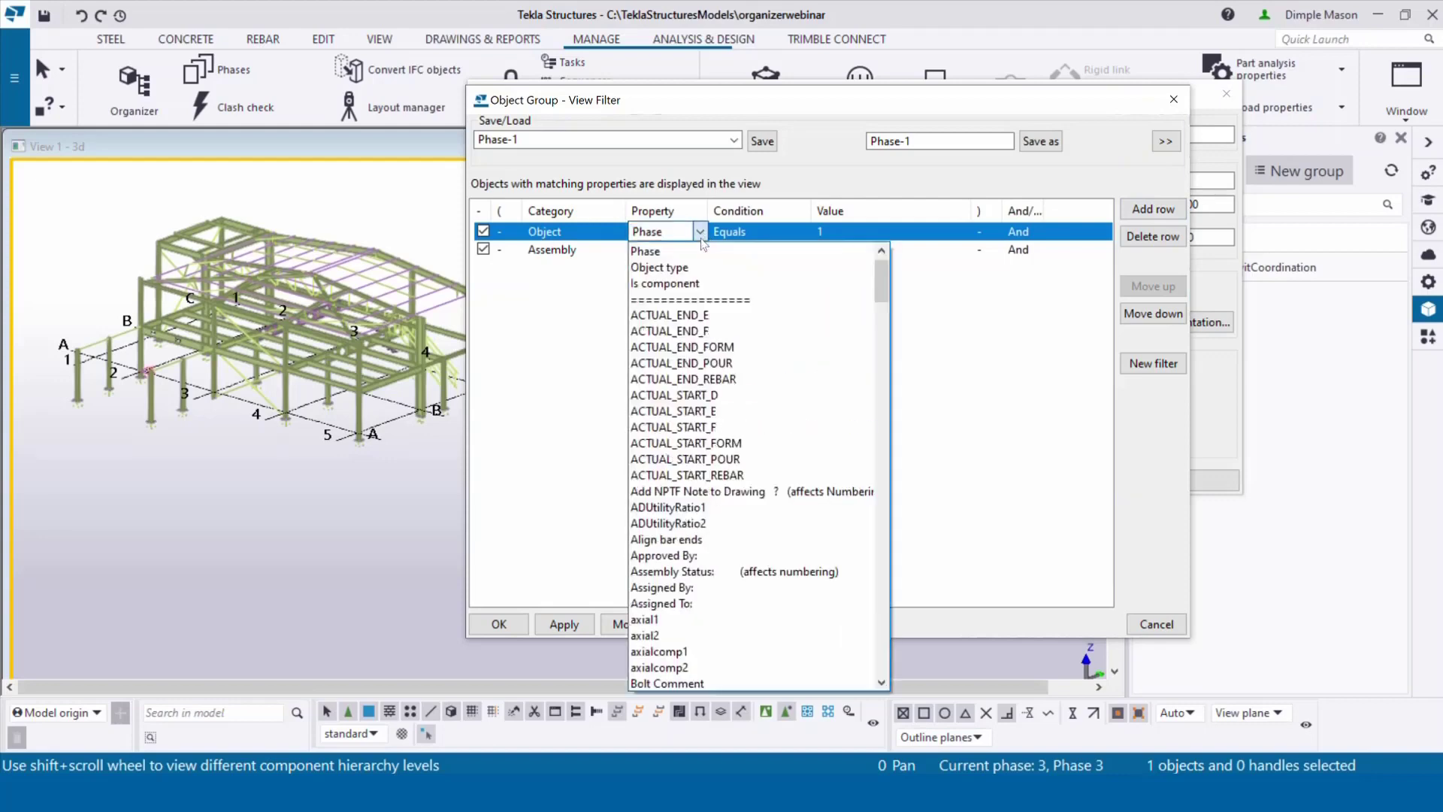
pyautogui.click(699, 268)
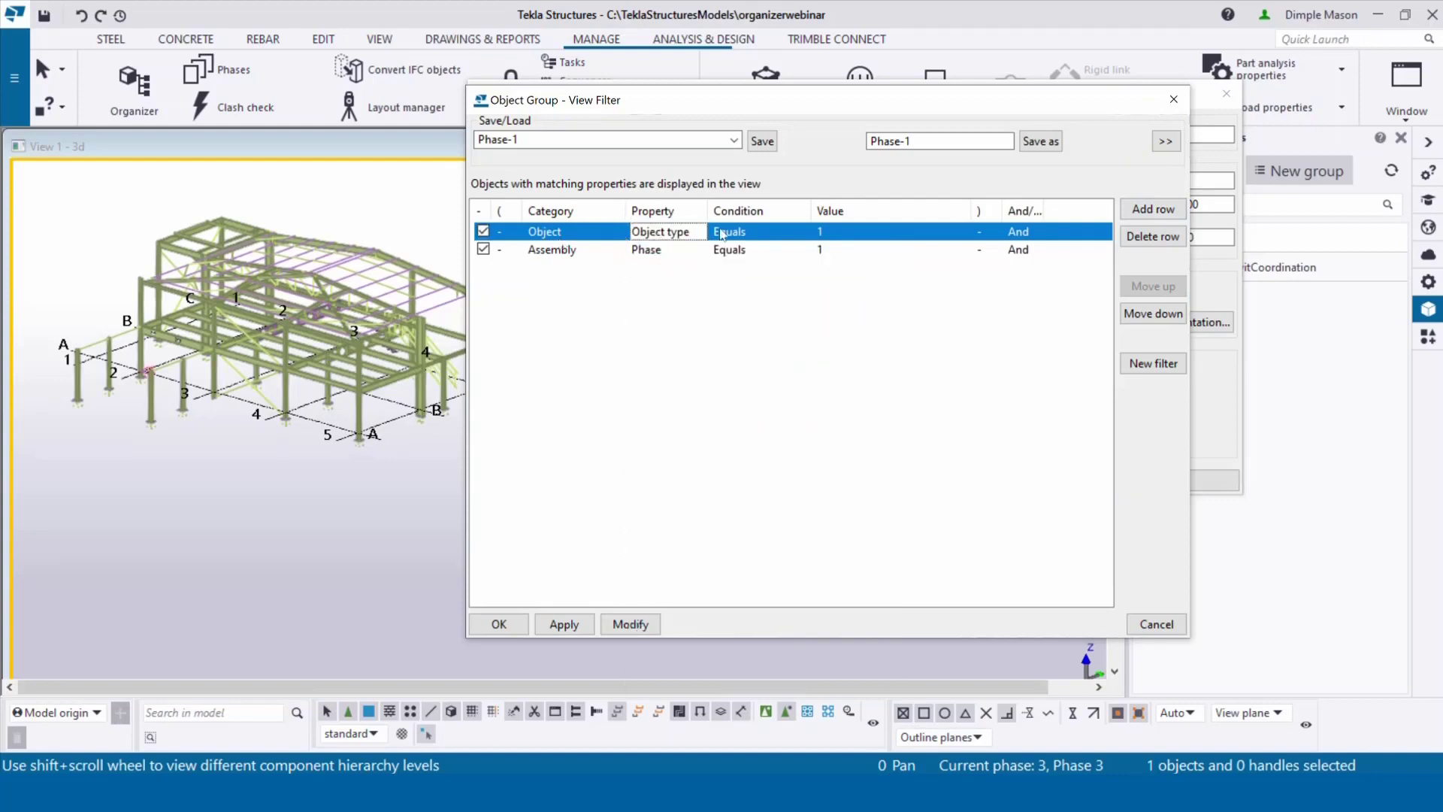
pyautogui.click(752, 235)
pyautogui.click(838, 237)
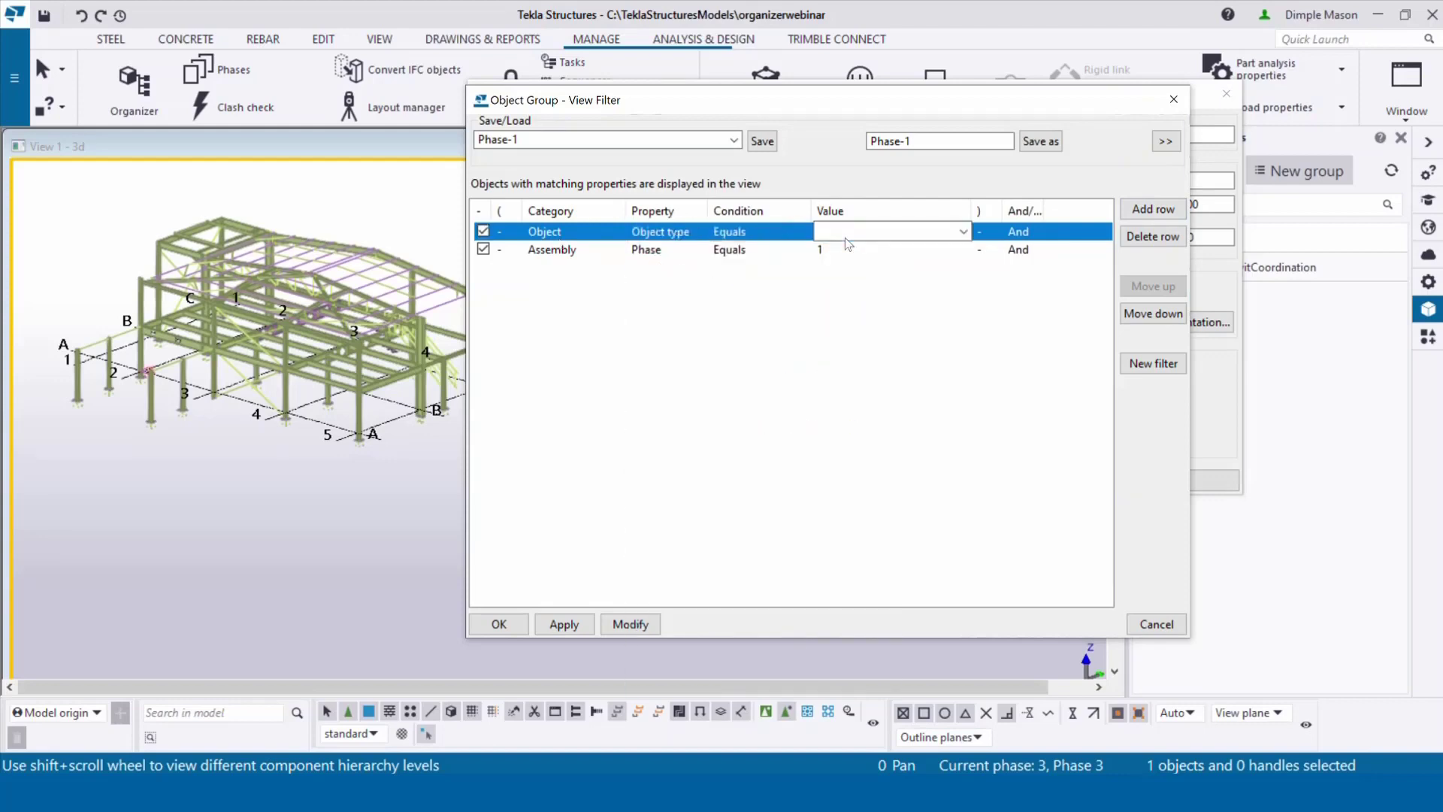
pyautogui.click(963, 231)
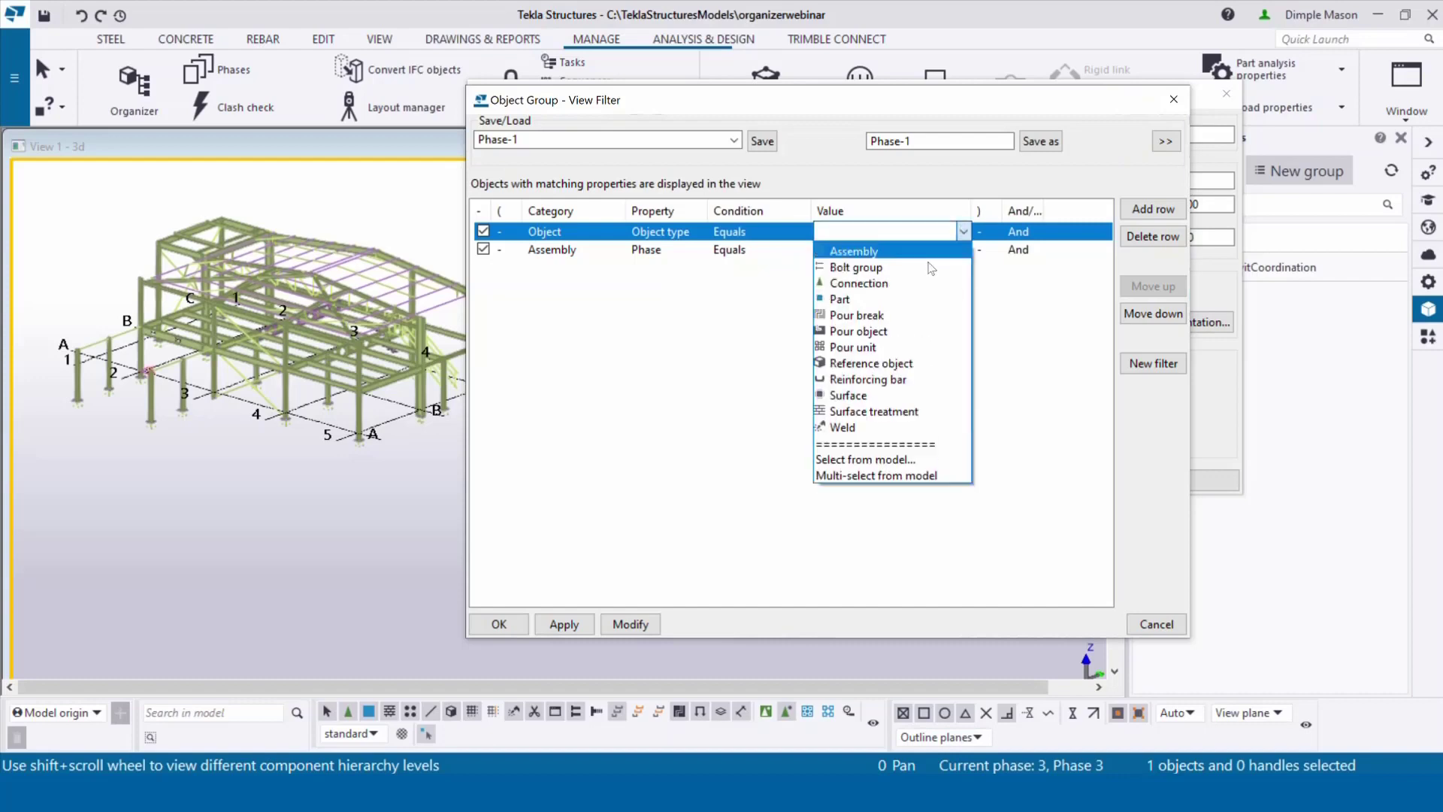
pyautogui.click(915, 299)
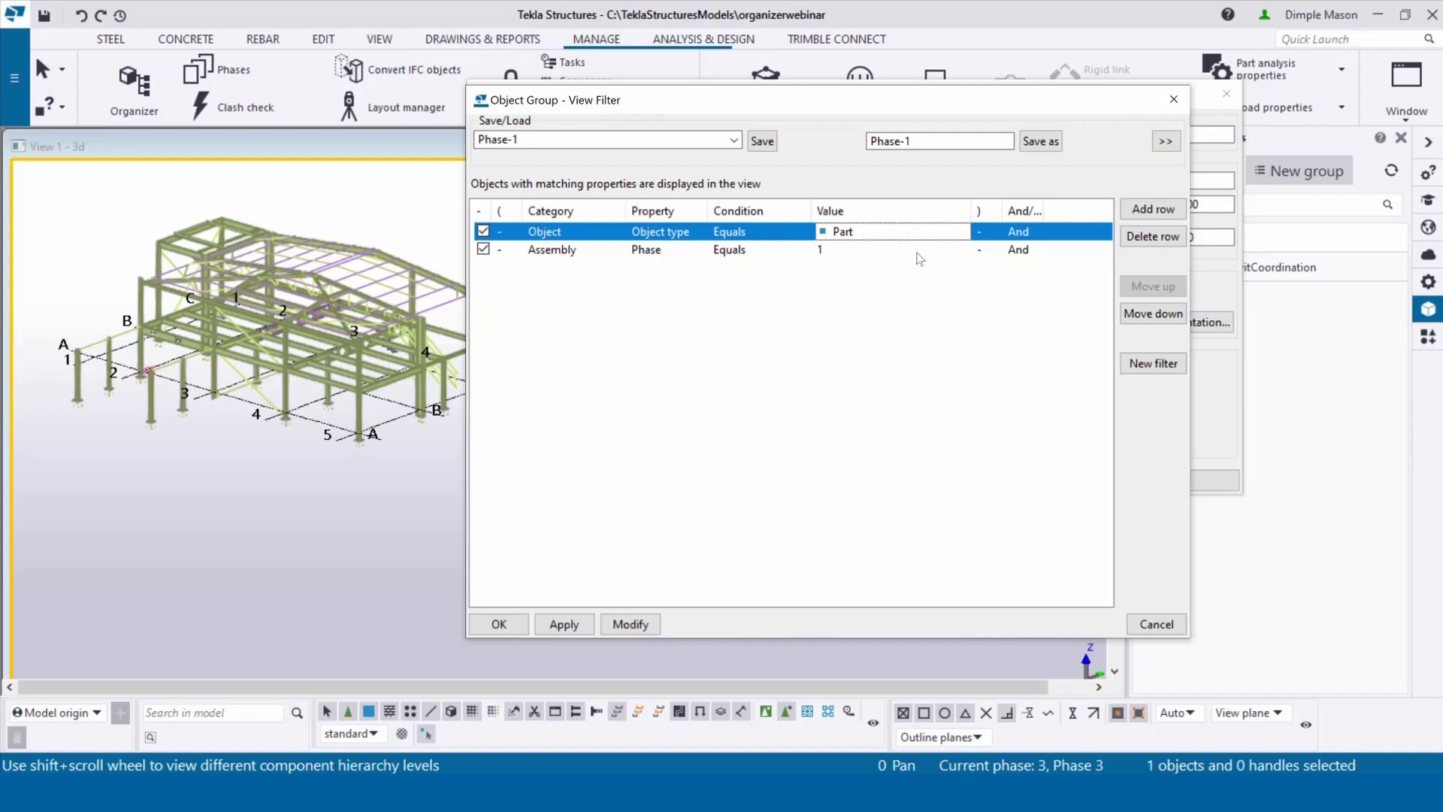
pyautogui.click(1166, 142)
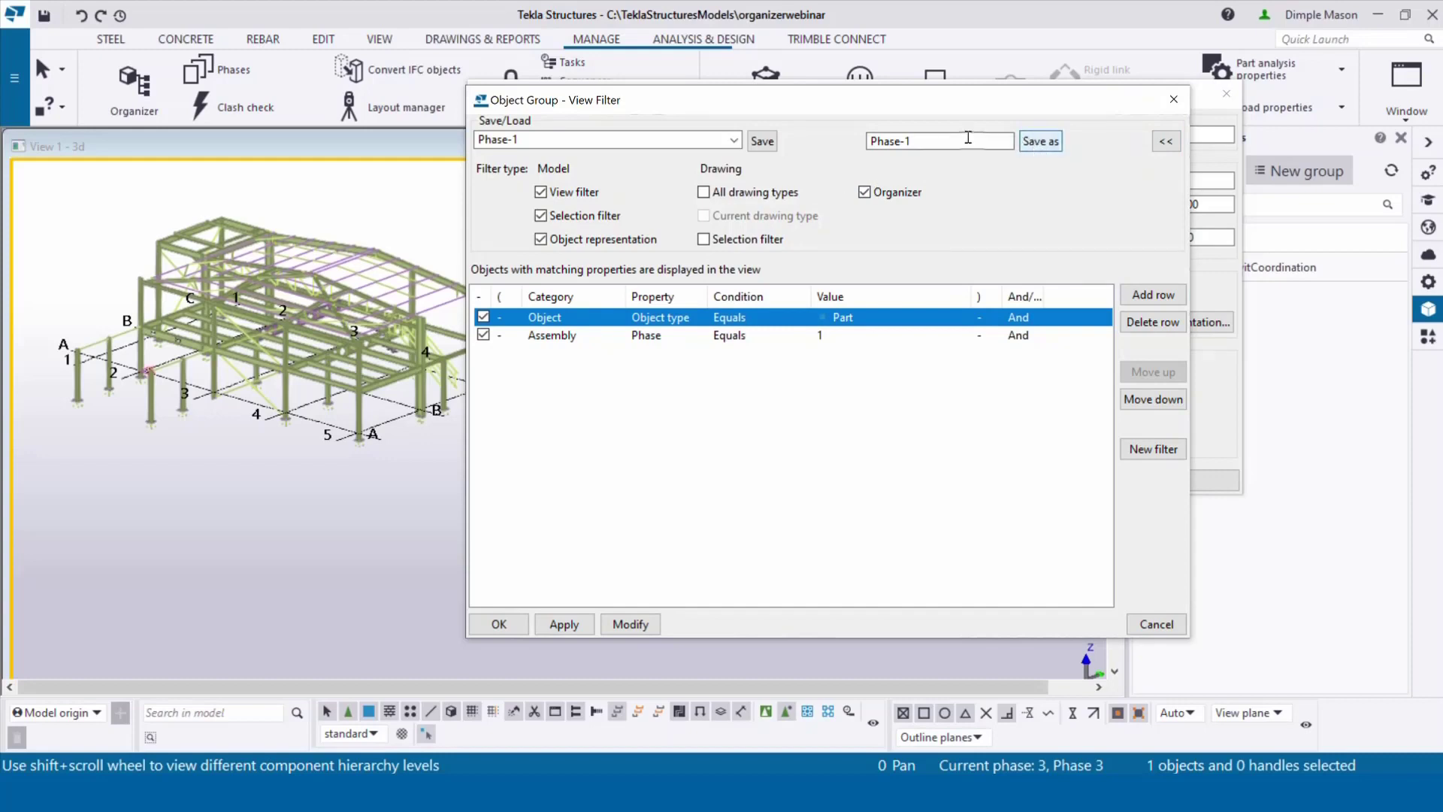
# Step: Rename the filter to Phase-2 with an assembly phase value of 2
pyautogui.click(940, 141)
pyautogui.press('BackSpace')
pyautogui.write('2')
pyautogui.click(830, 335)
pyautogui.click(830, 335)
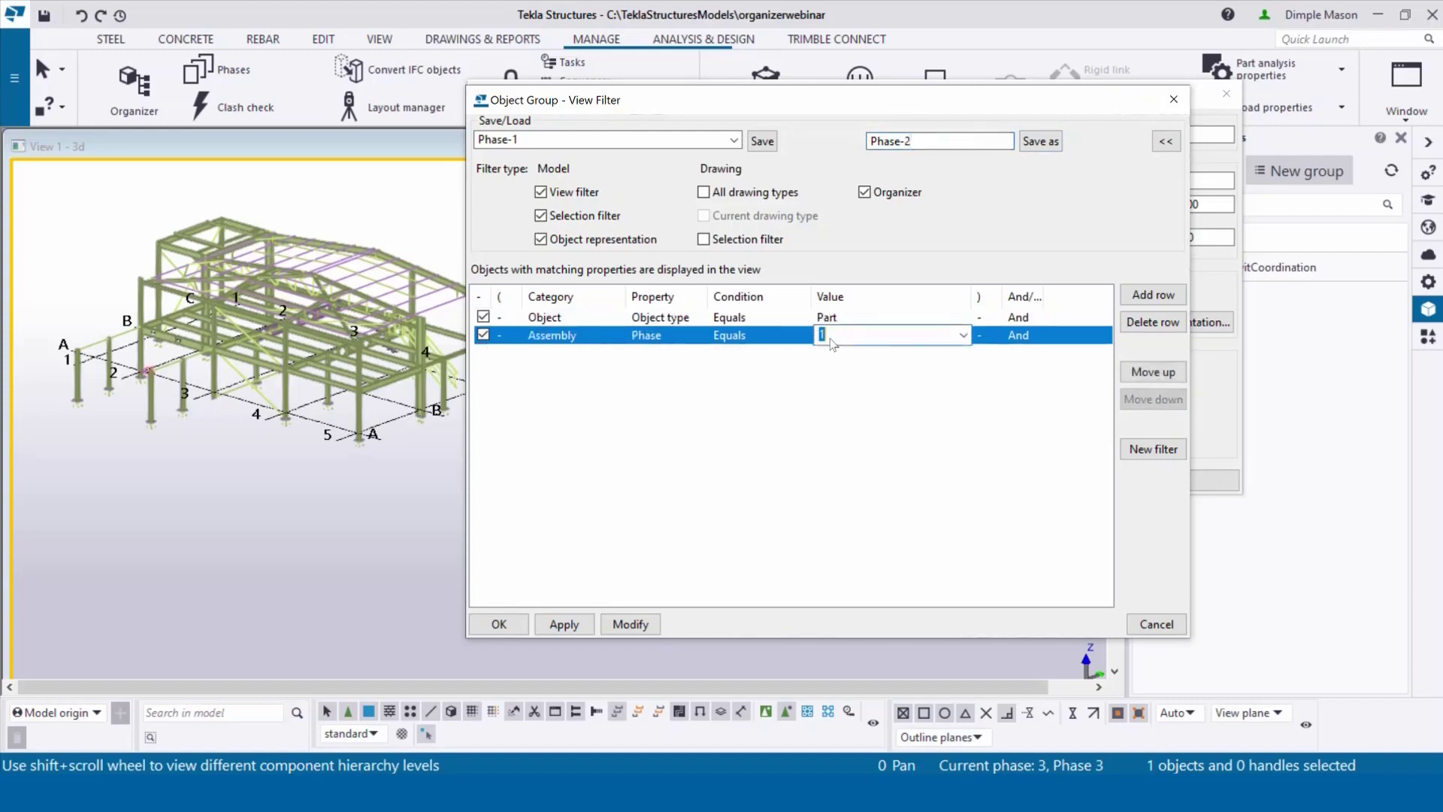
pyautogui.write('2')
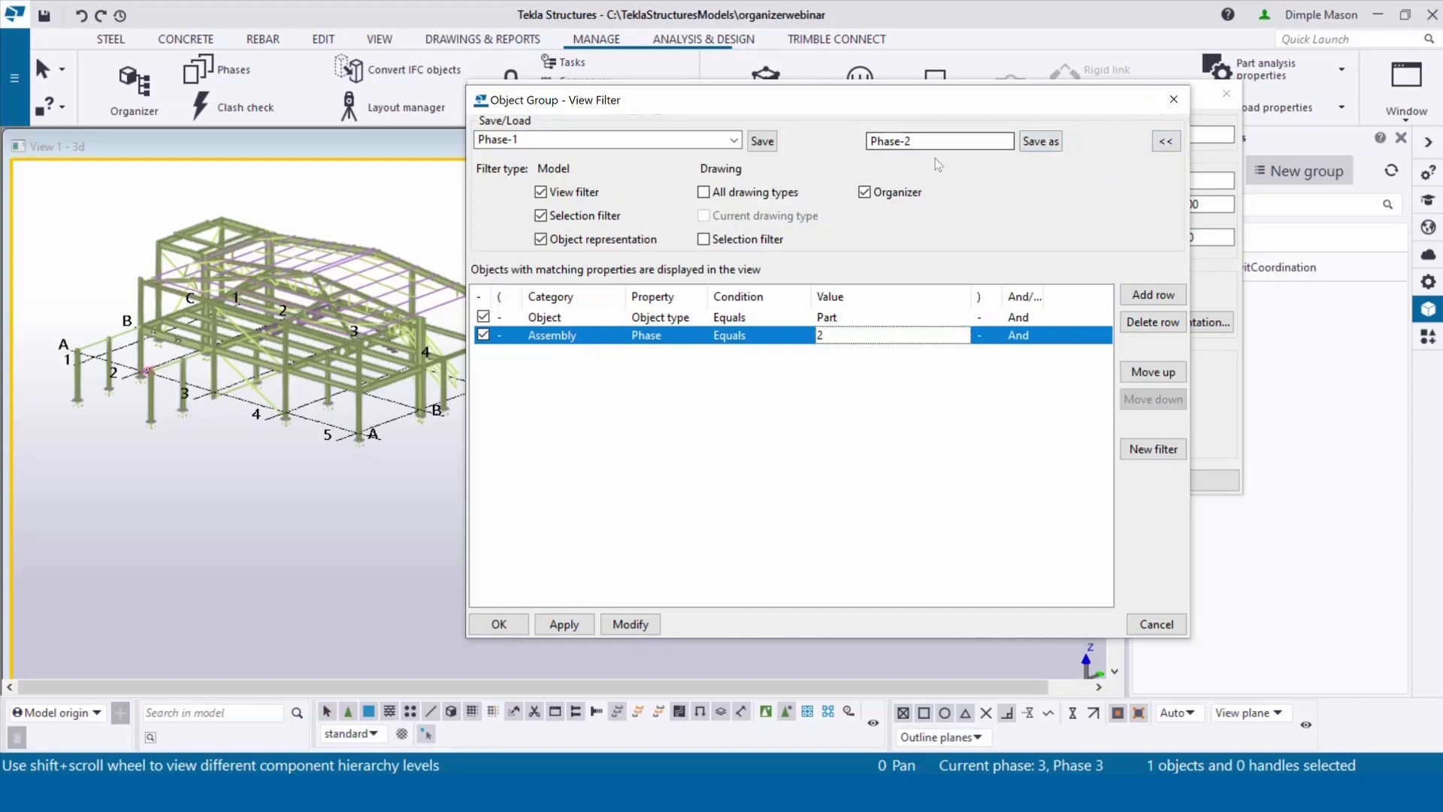
pyautogui.click(918, 143)
# Step: Change the name to Phase-3 and the assembly phase to 3, save it, and close the filter
pyautogui.press('BackSpace')
pyautogui.write('3')
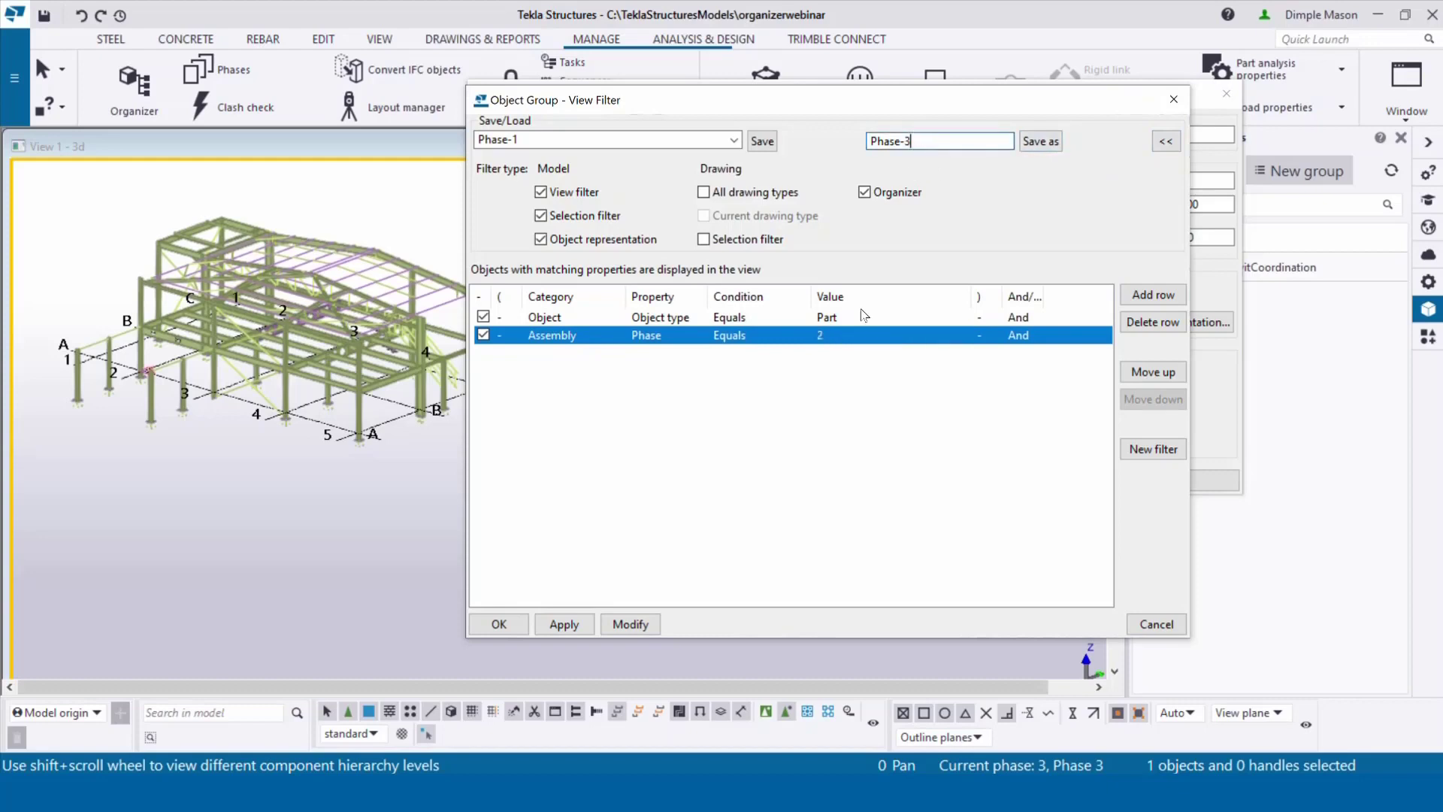
pyautogui.click(834, 338)
pyautogui.press('BackSpace')
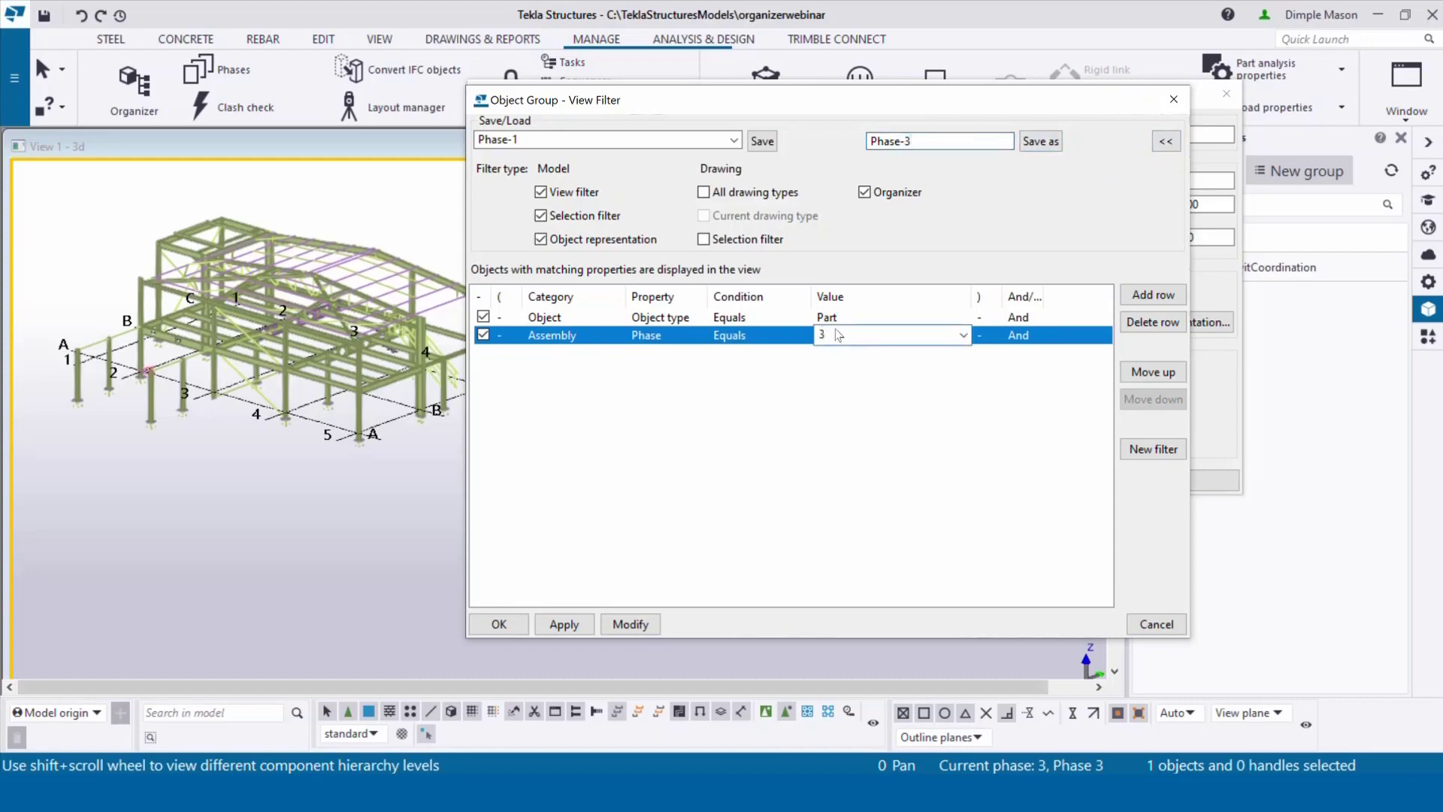
pyautogui.write('3')
pyautogui.click(1044, 146)
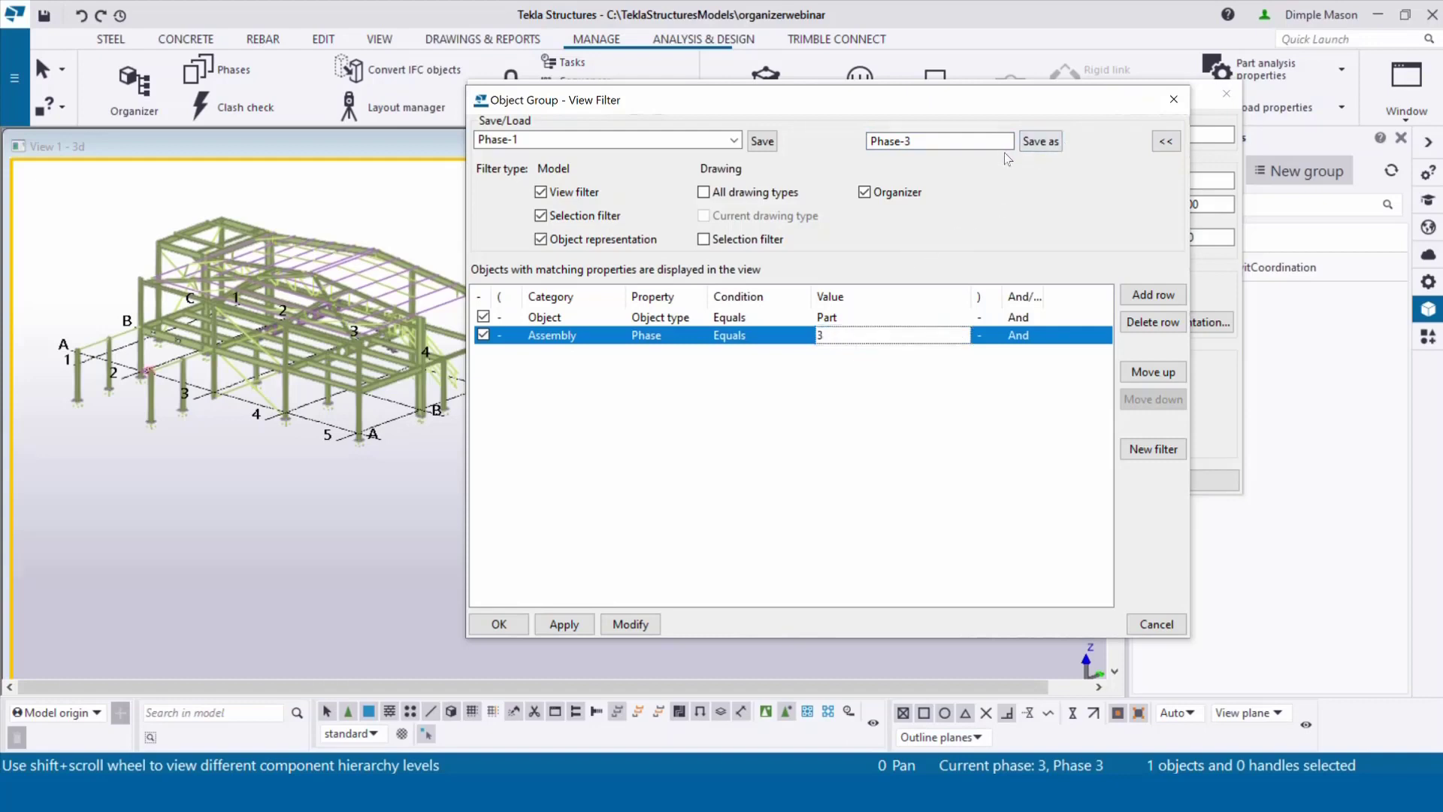
pyautogui.click(1186, 108)
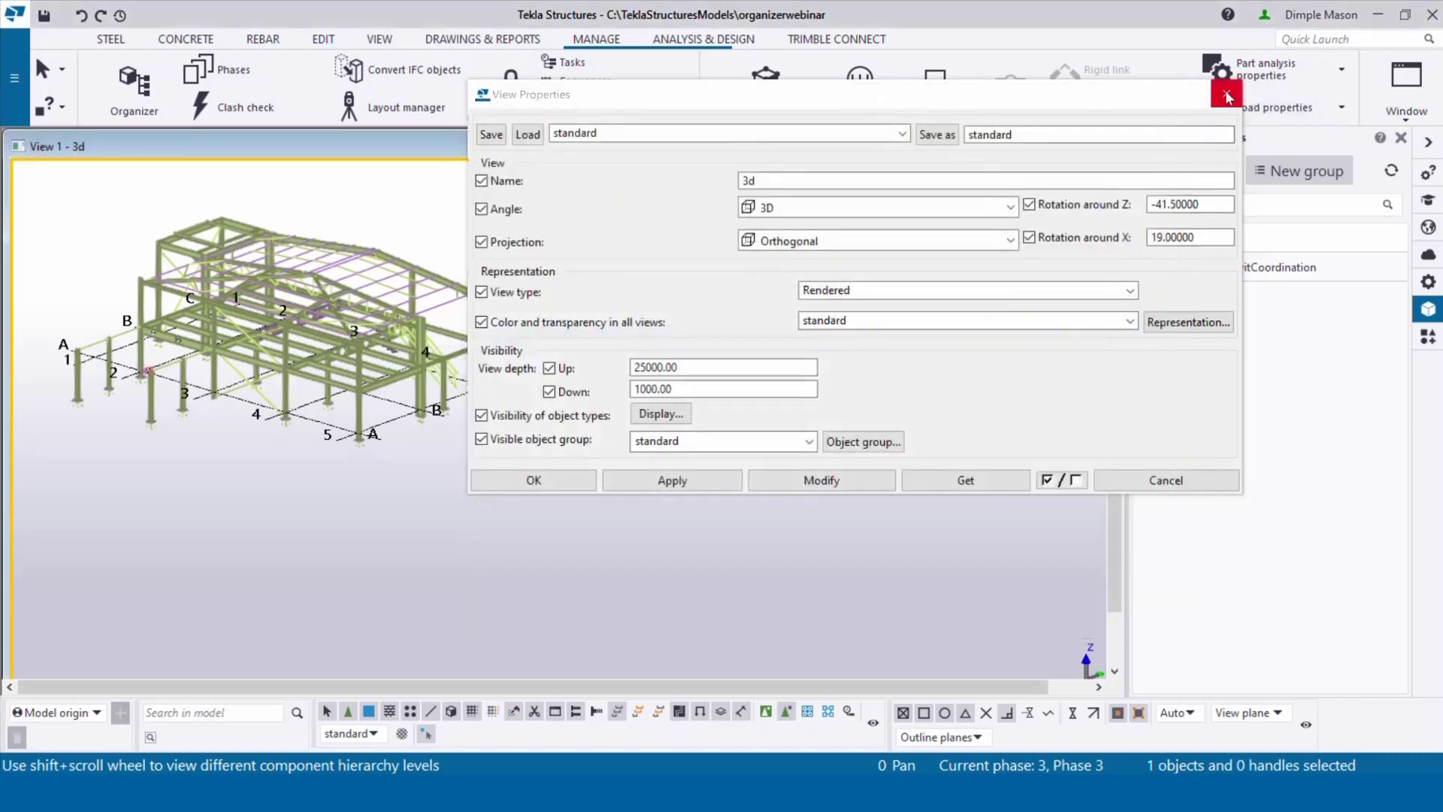
# Step: Add a custom category beside IFC PHASES and set the Organizer to No highlight or selection
pyautogui.click(1226, 94)
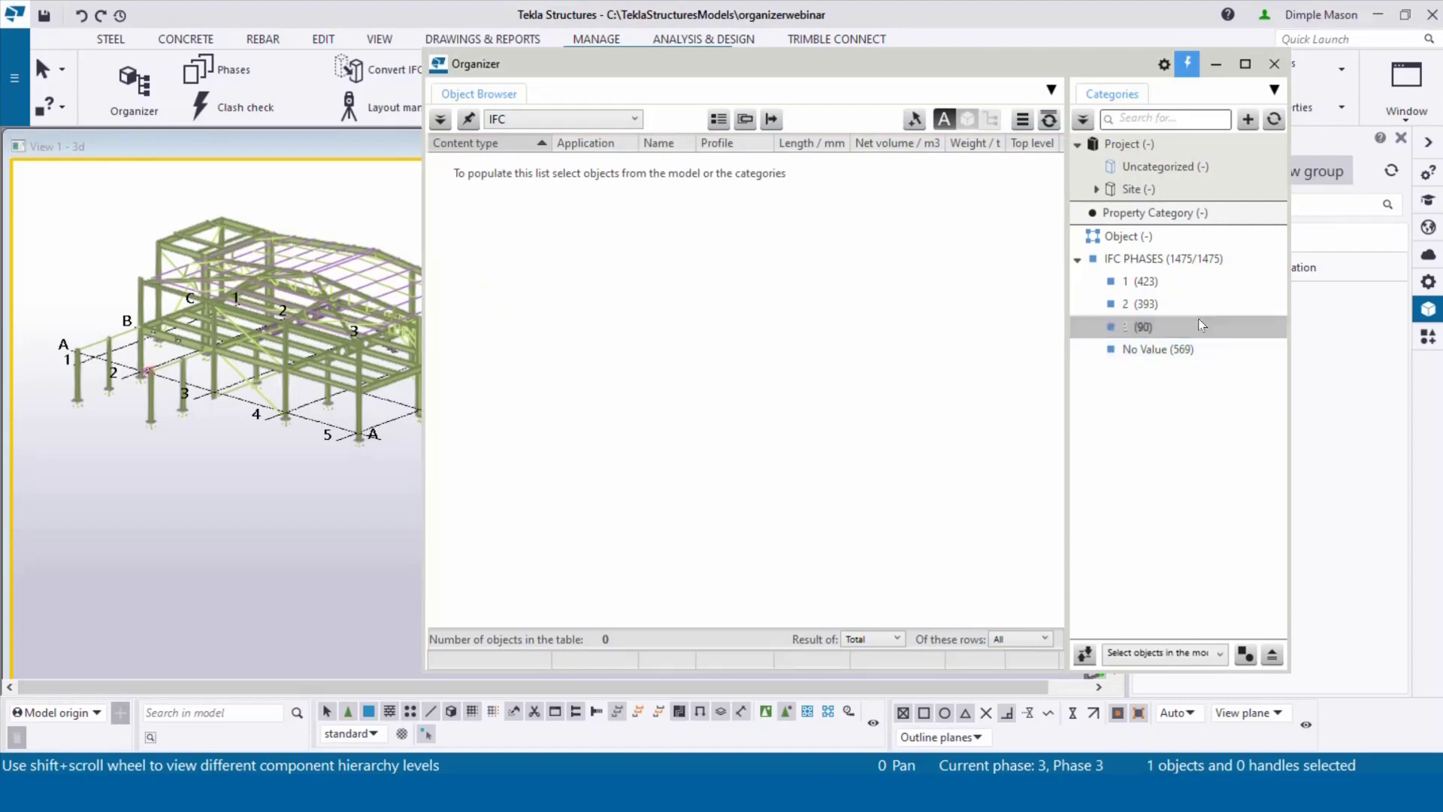
pyautogui.click(1180, 261)
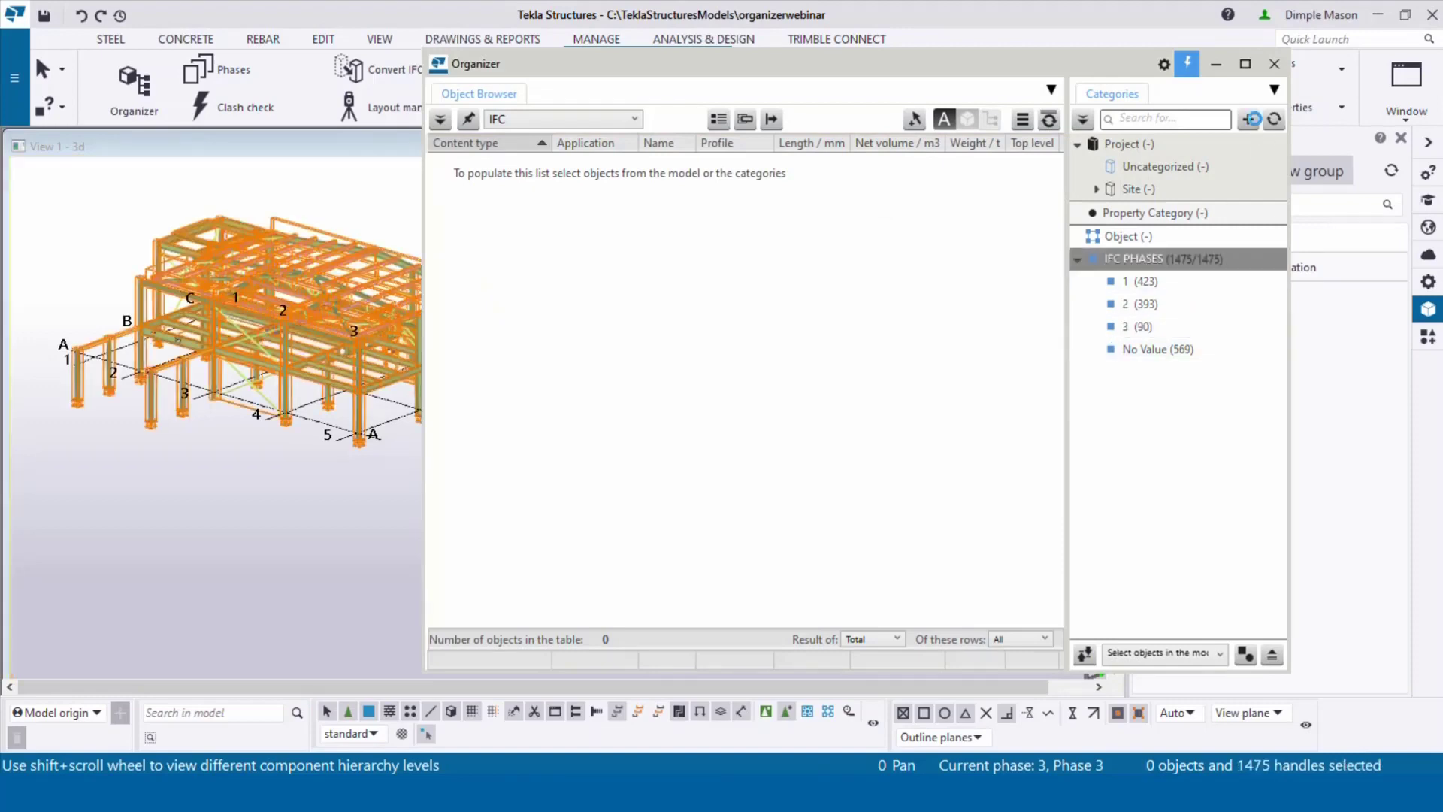
pyautogui.click(1249, 121)
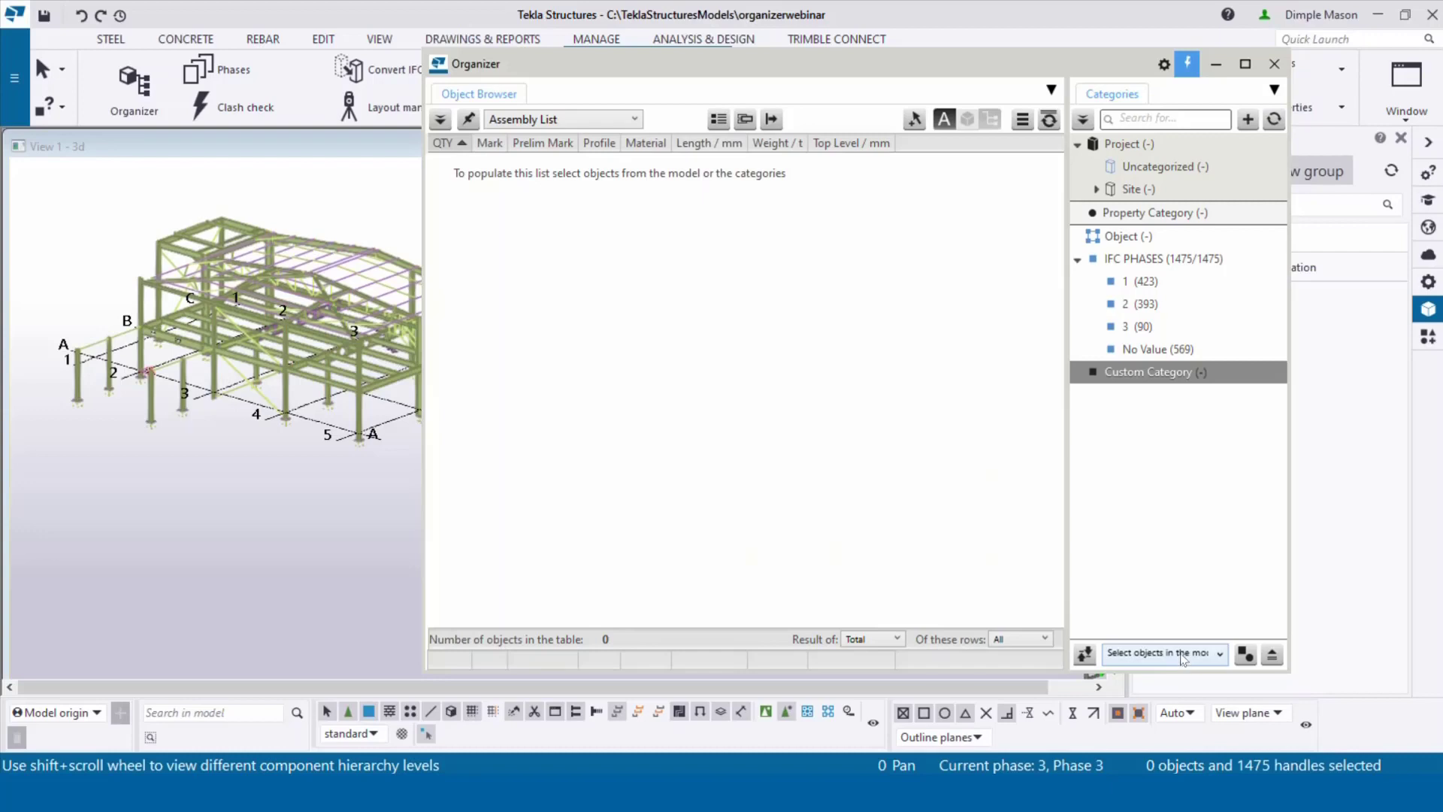
pyautogui.click(1182, 656)
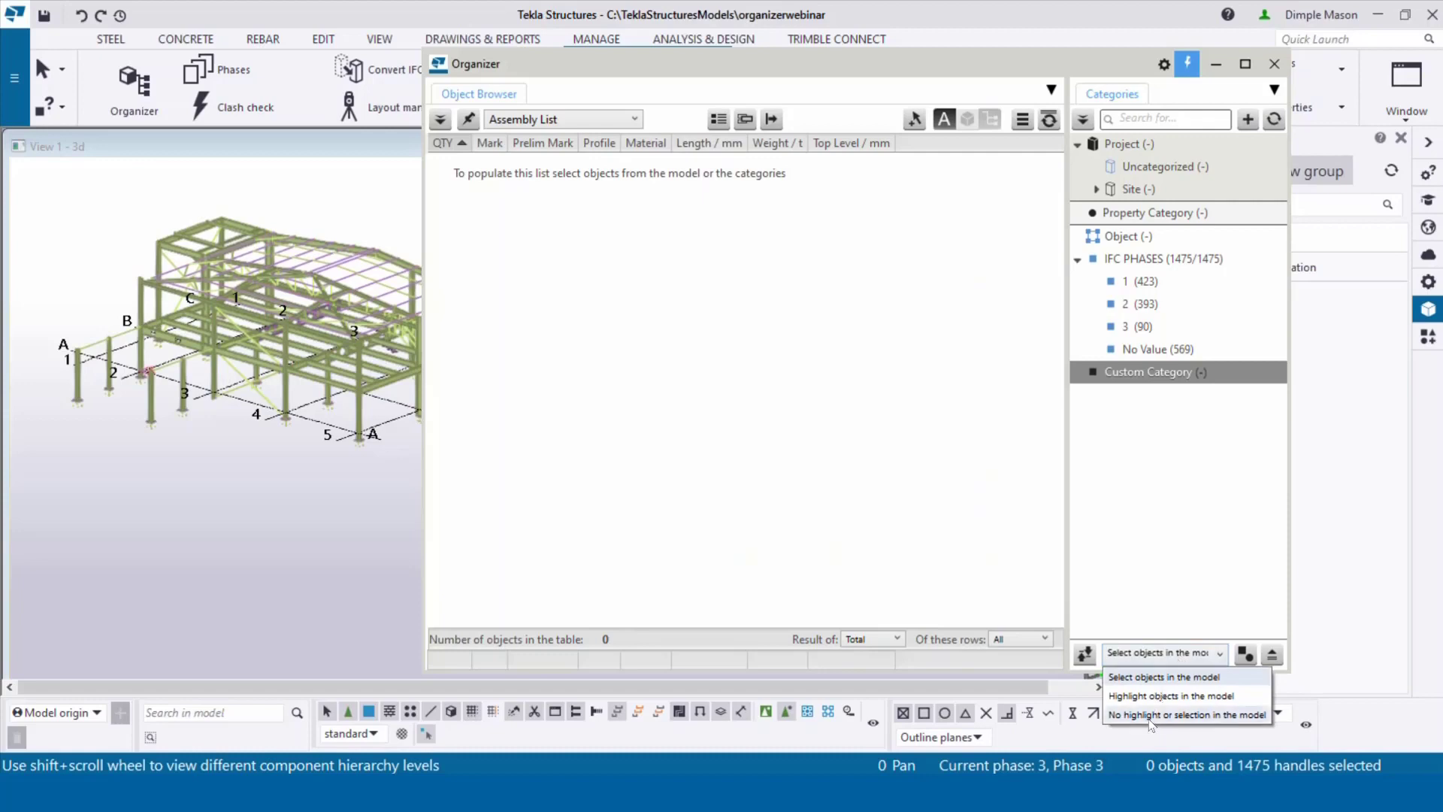
pyautogui.click(1149, 717)
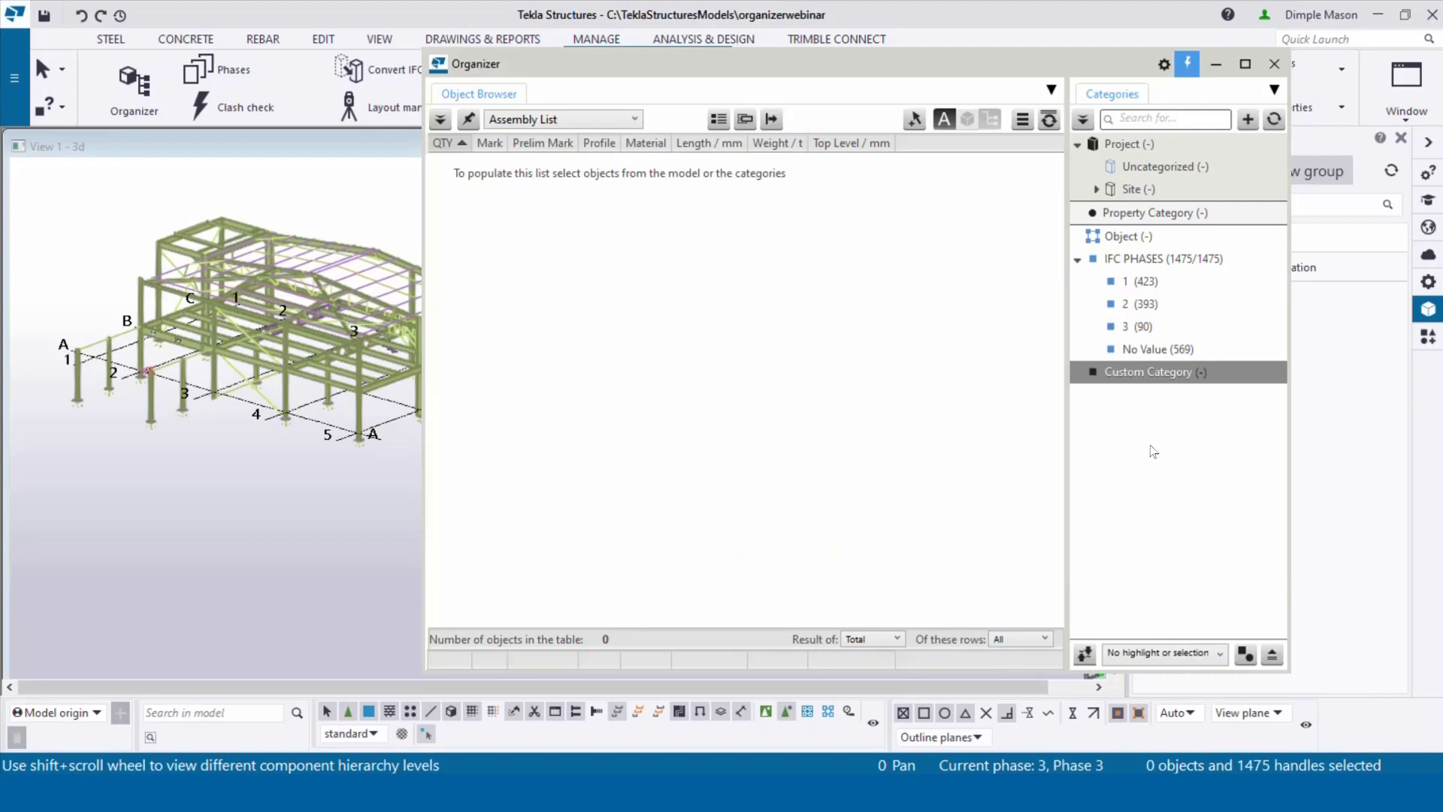
# Step: Rename the category to Model Phase1, taking Tekla Structures model objects through the Phase-1 filter
pyautogui.doubleClick(1135, 375)
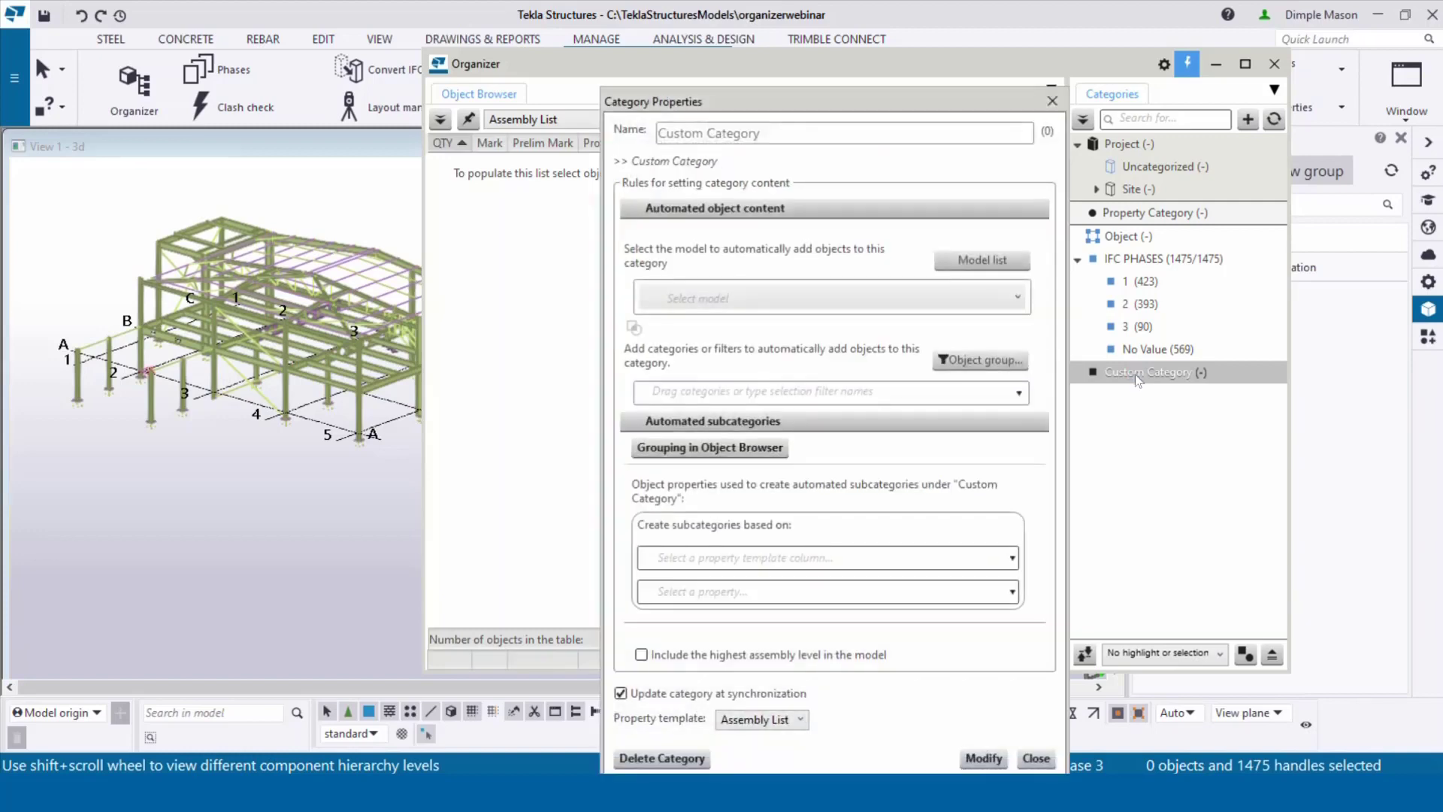
pyautogui.click(794, 128)
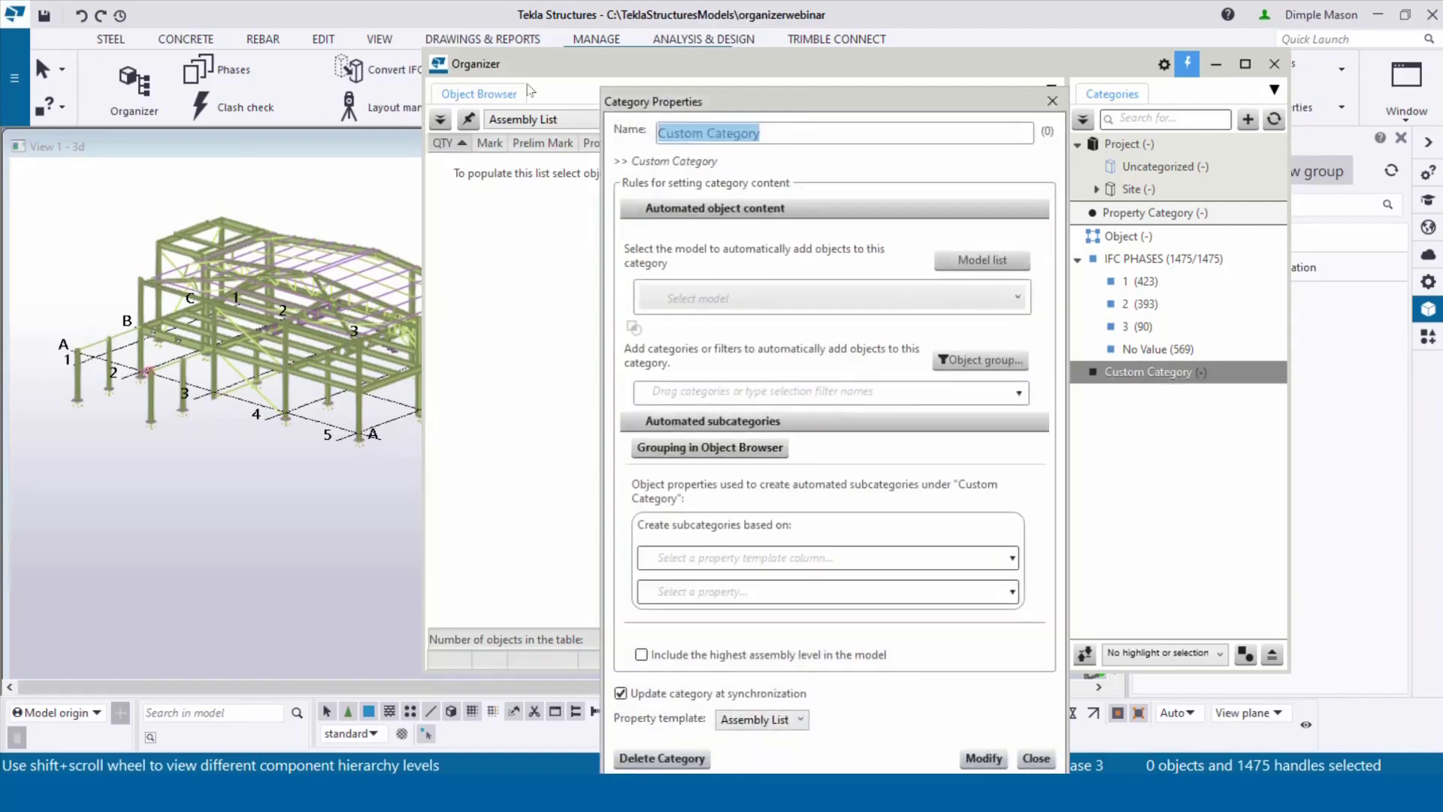
pyautogui.write('Model P')
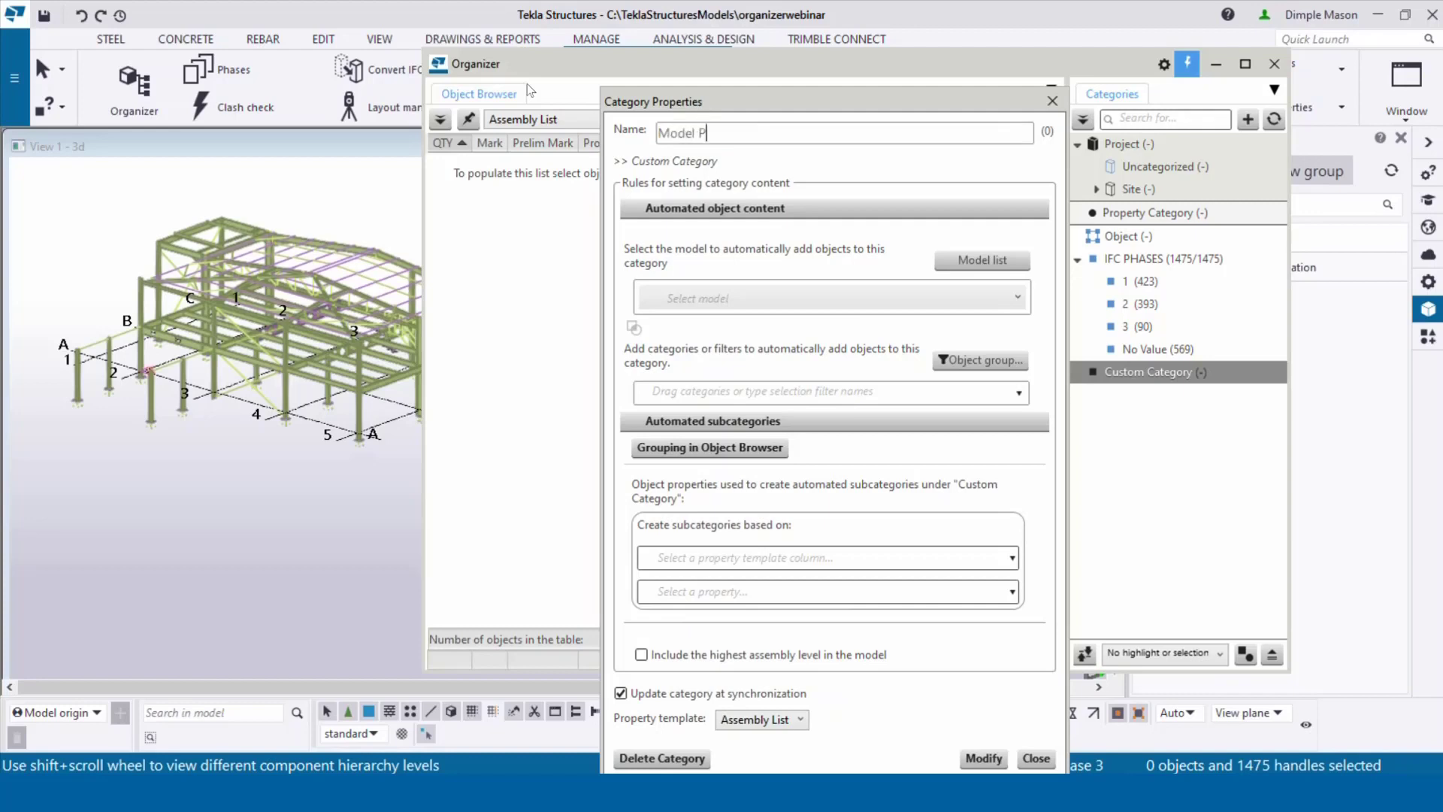
pyautogui.write('hase1')
pyautogui.click(704, 298)
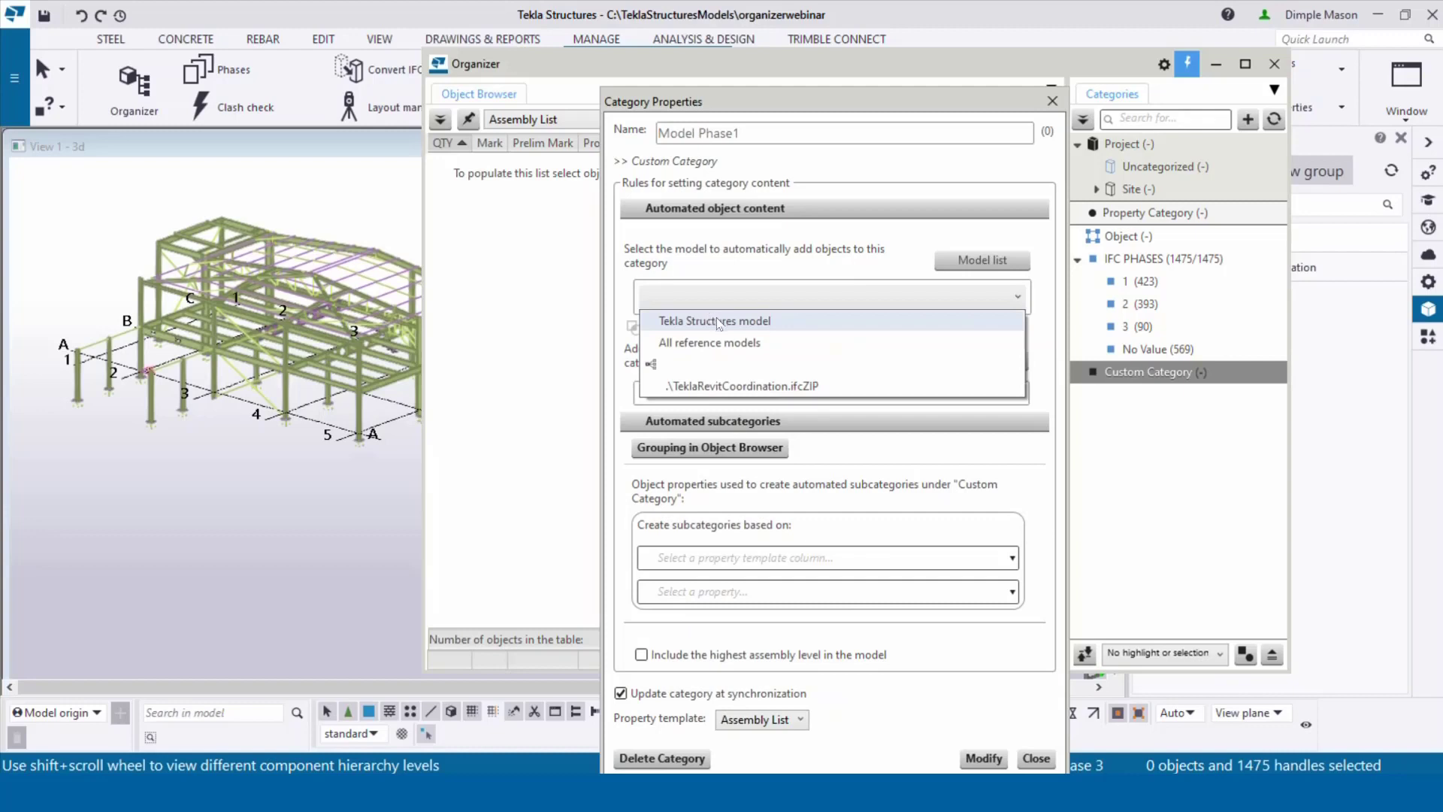
pyautogui.click(717, 319)
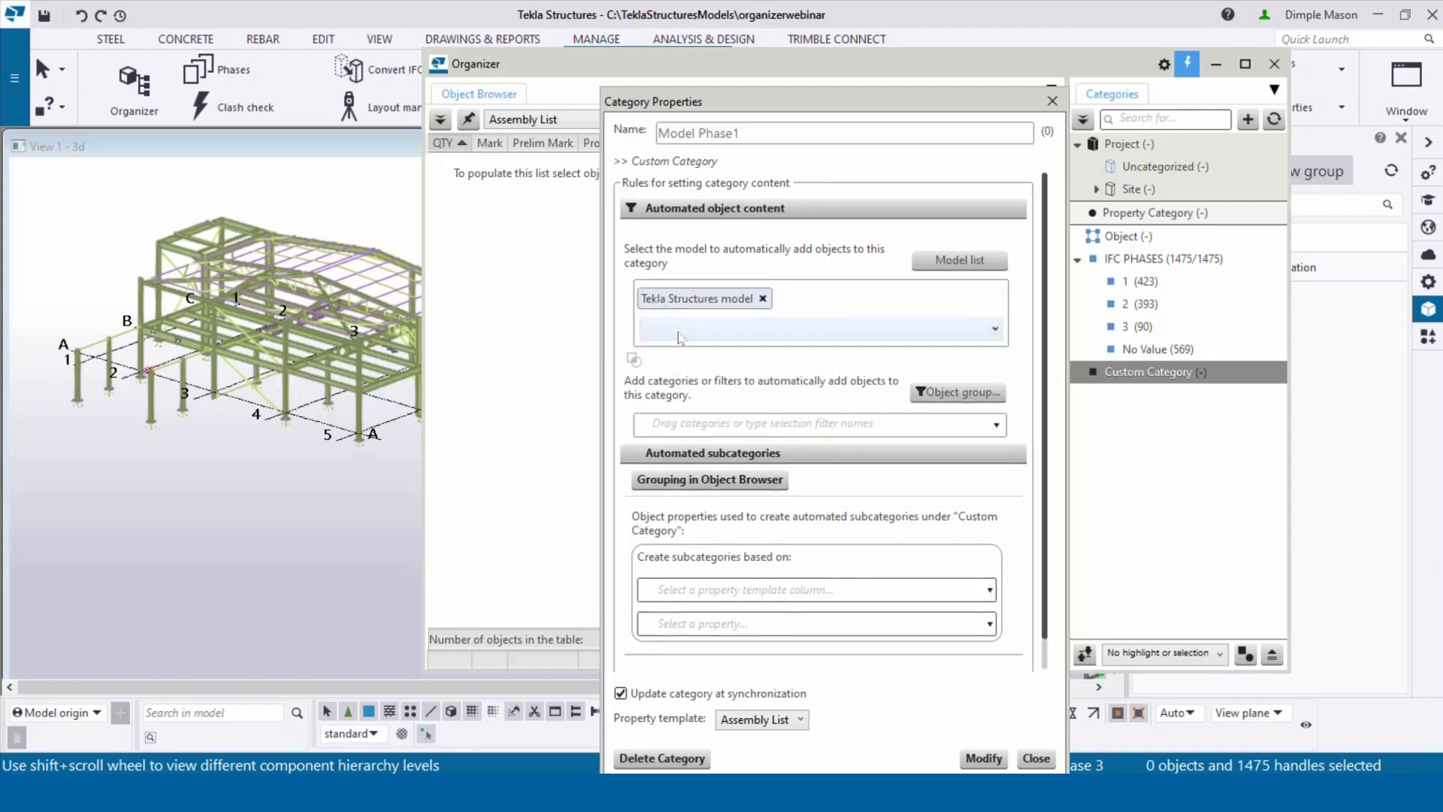
pyautogui.click(740, 423)
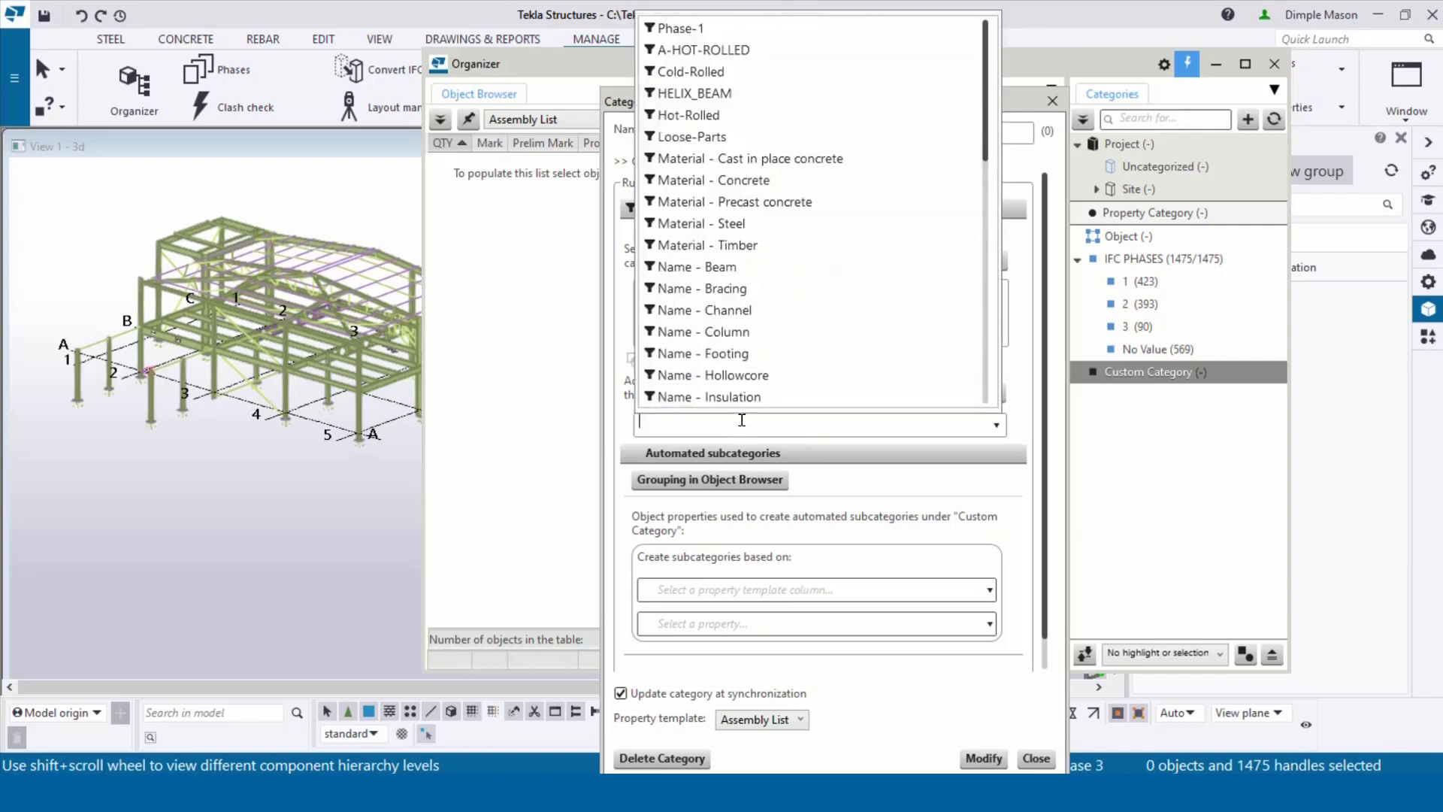
pyautogui.click(672, 30)
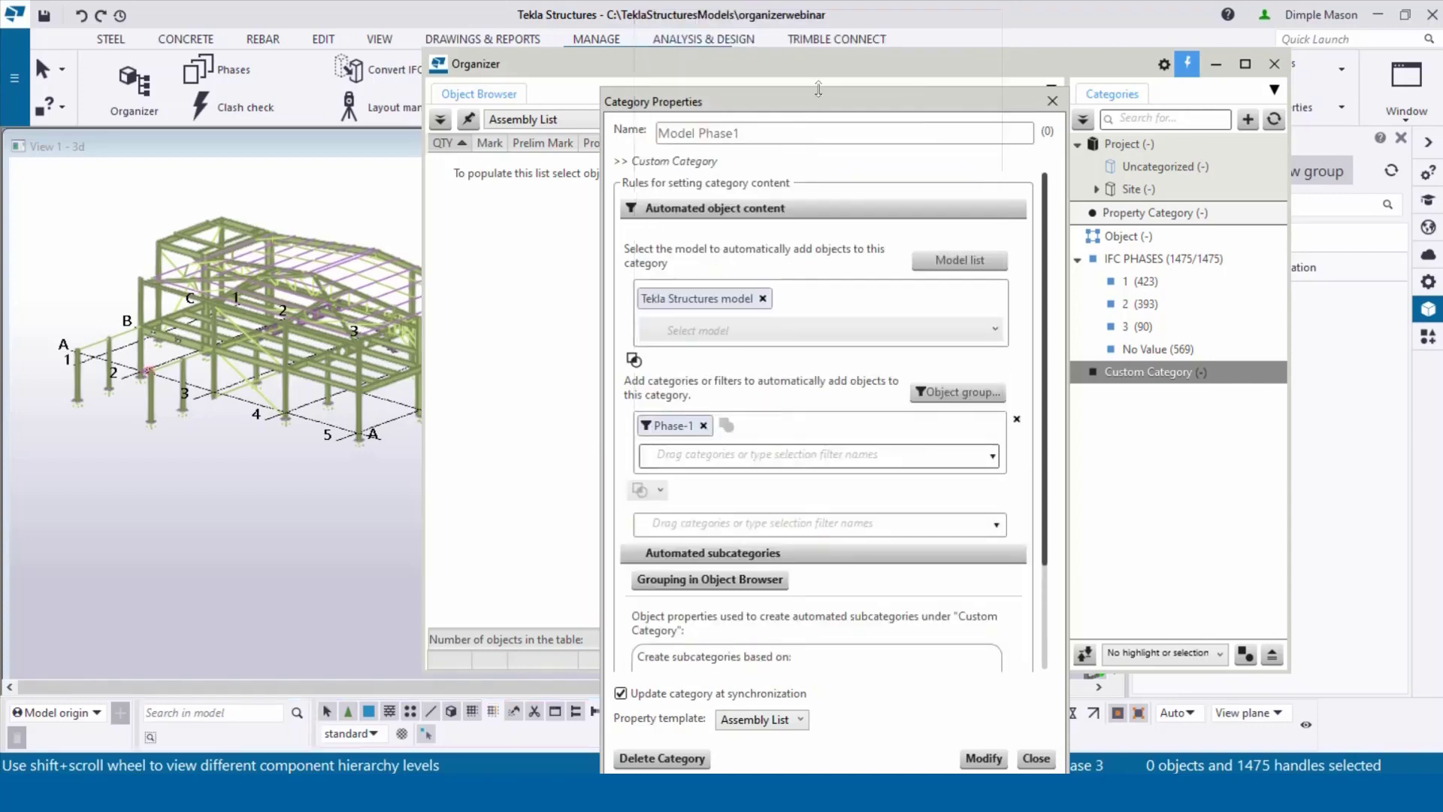
# Step: Split Model Phase1 into subcategories by Profile and apply the rules
pyautogui.moveTo(802, 103); pyautogui.dragTo(789, 67)
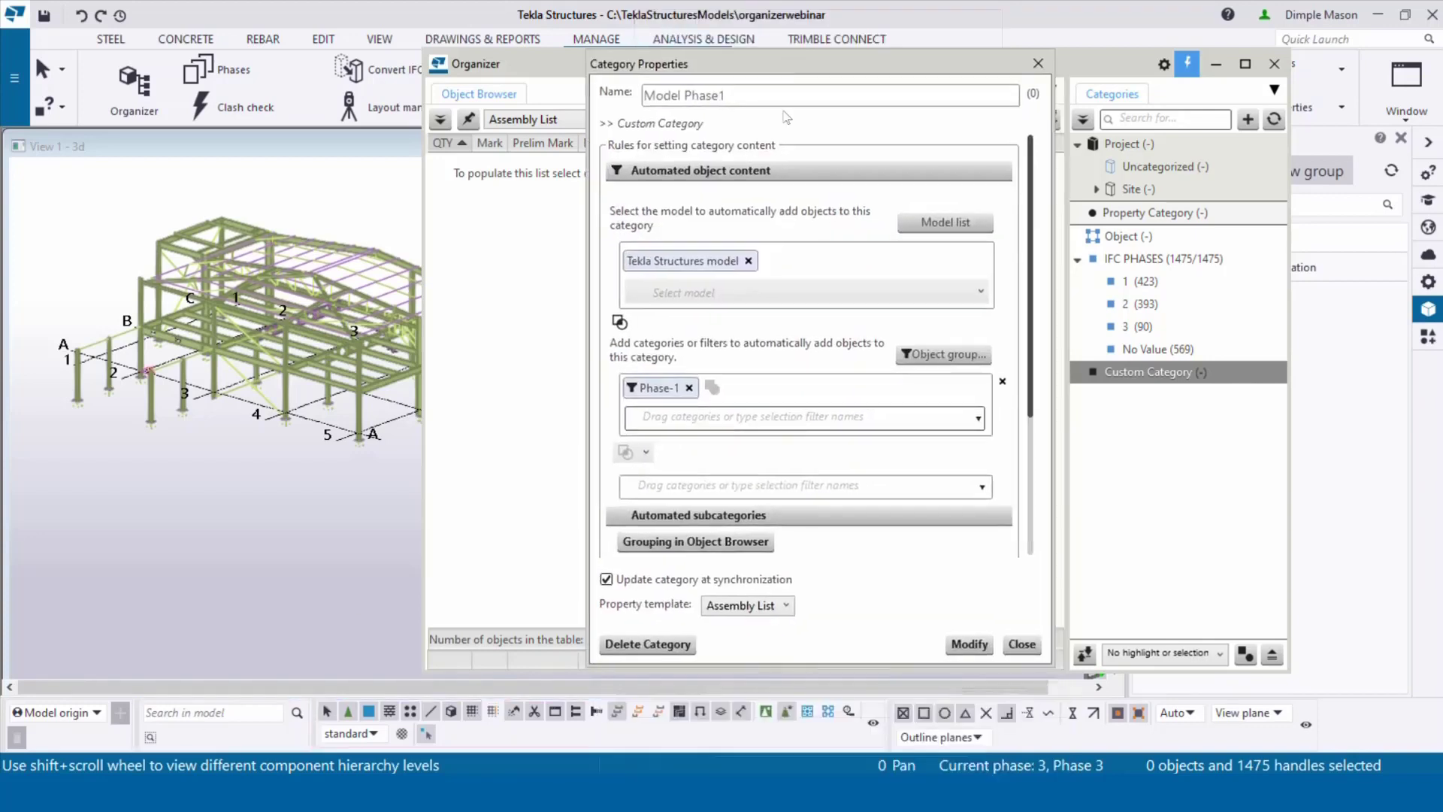
pyautogui.scroll(-4, 741, 413)
pyautogui.scroll(-1, 741, 410)
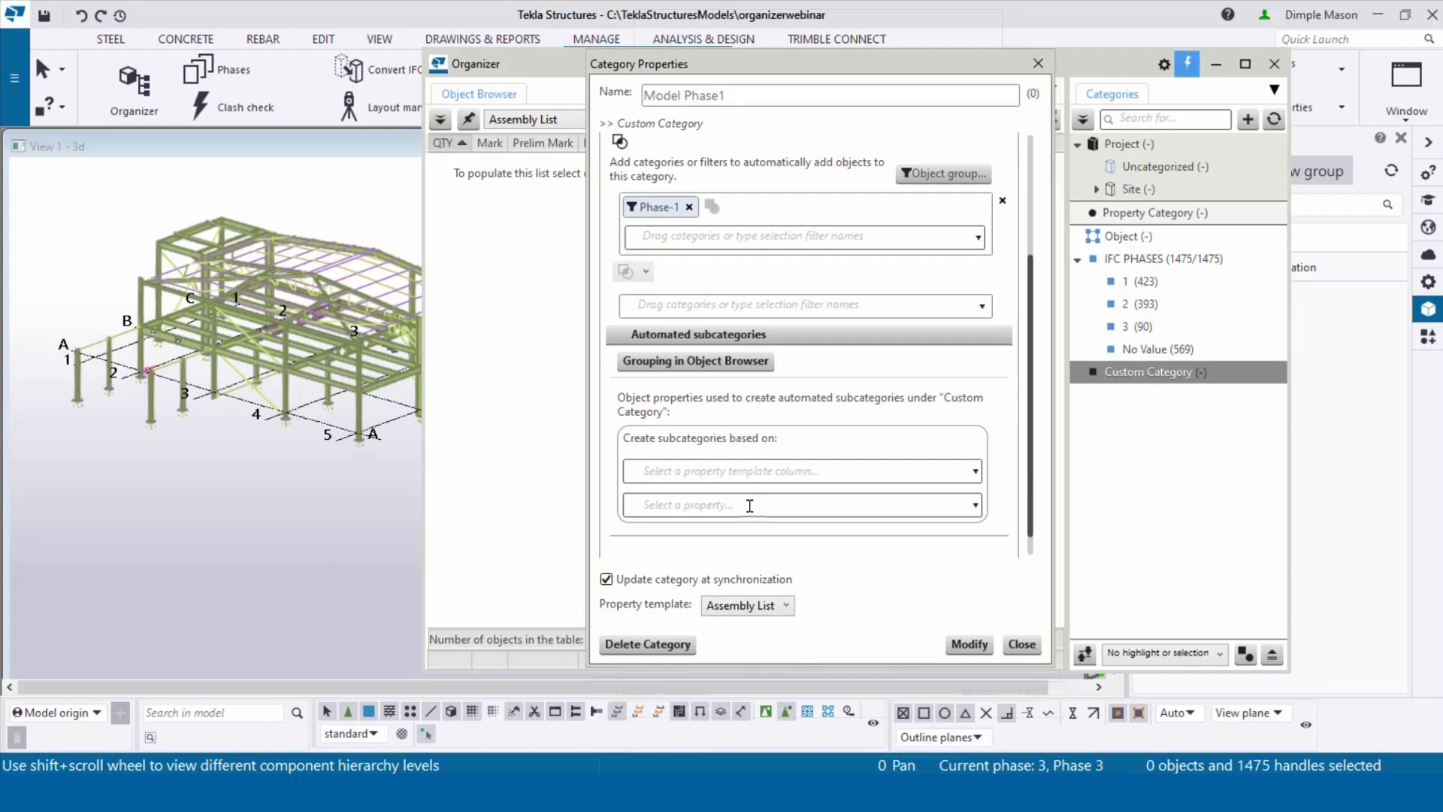
pyautogui.click(744, 471)
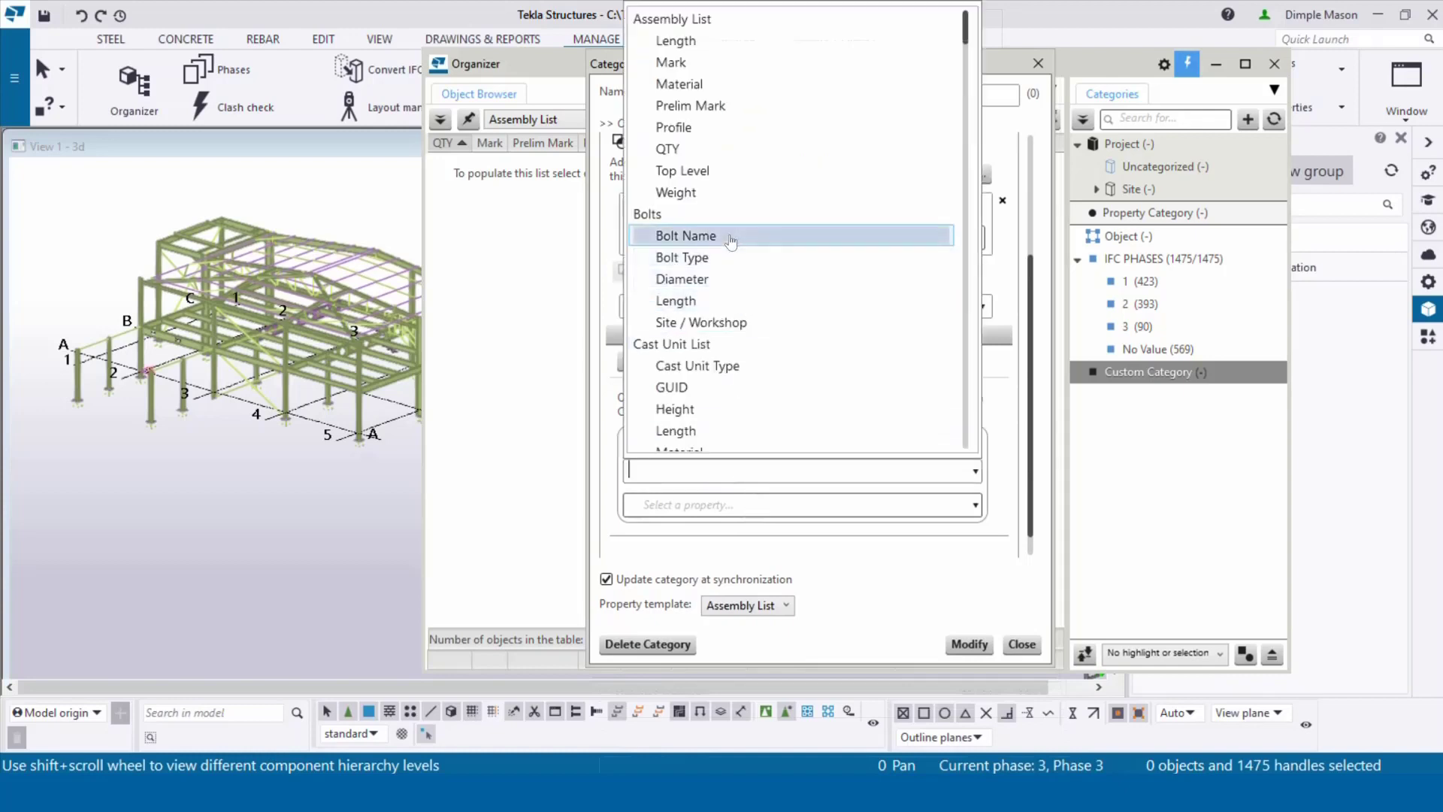
pyautogui.scroll(-15, 729, 239)
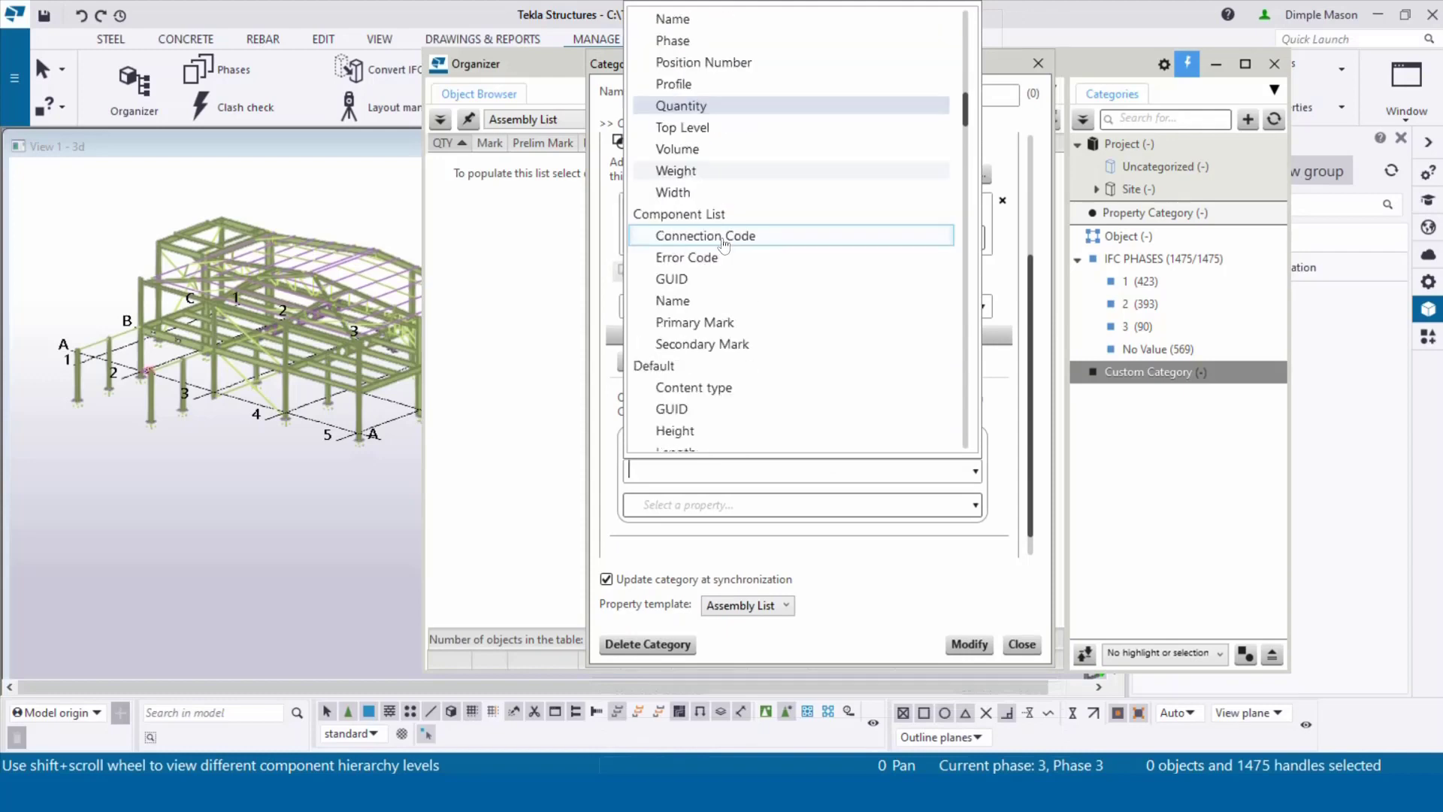
pyautogui.scroll(-3, 723, 242)
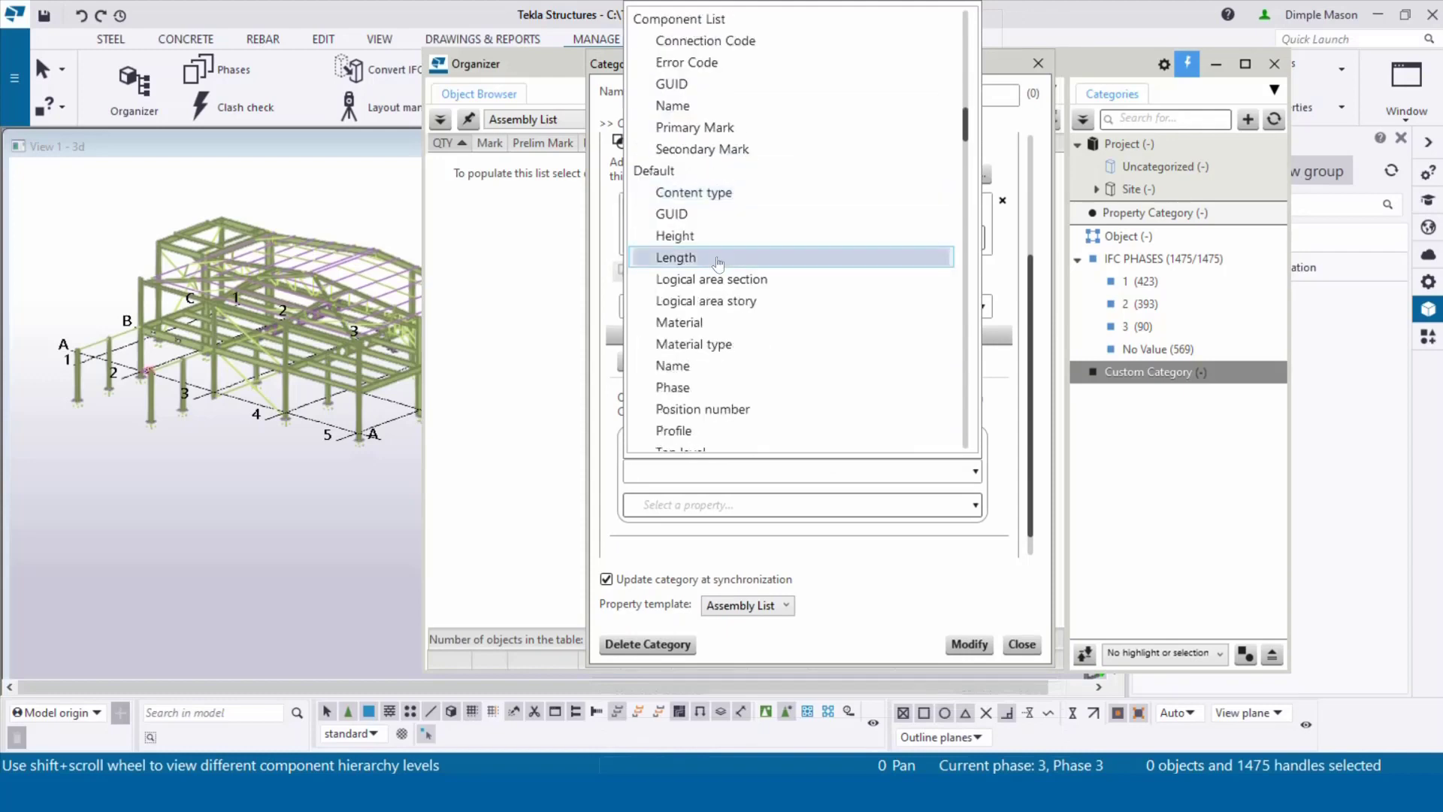
pyautogui.scroll(-1, 718, 267)
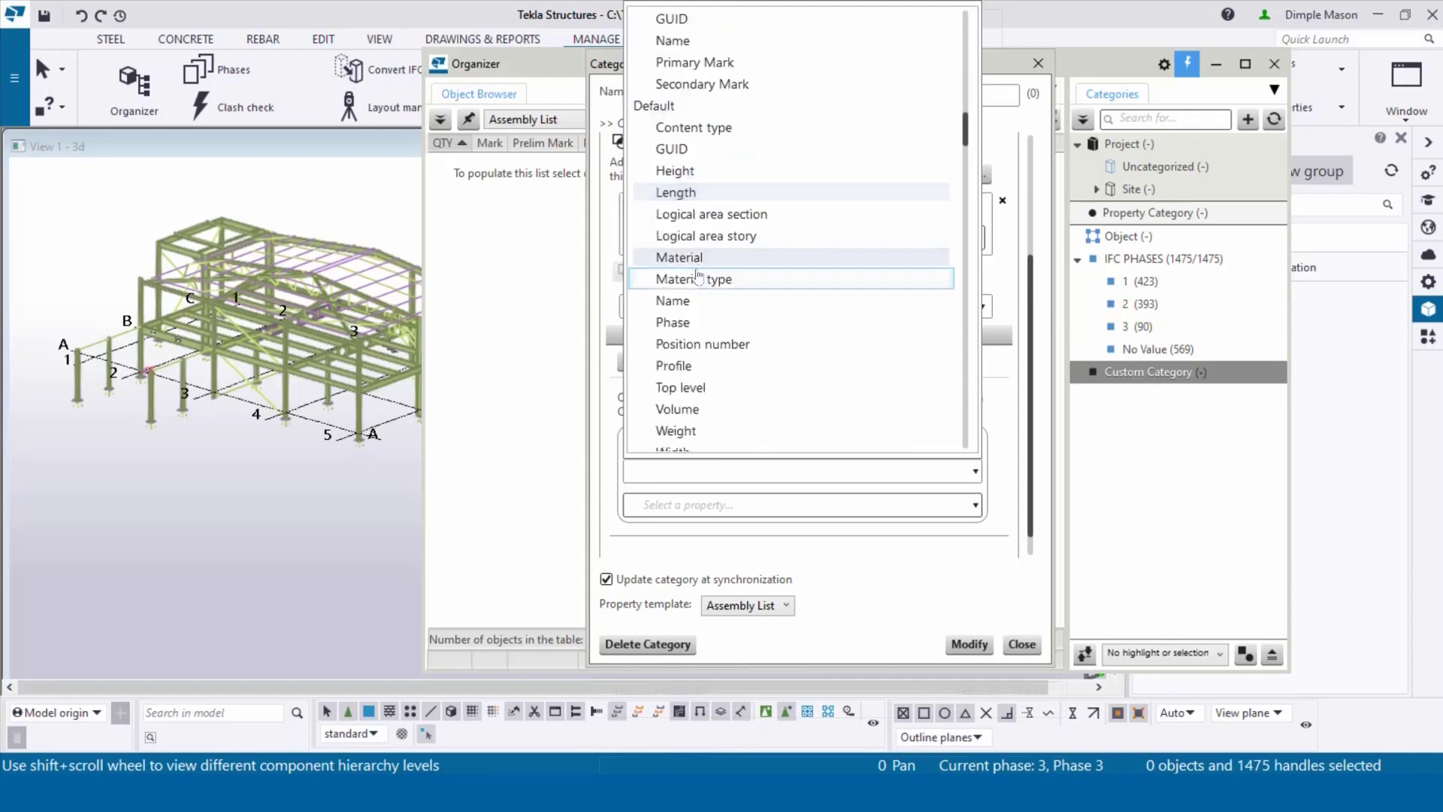
pyautogui.click(734, 367)
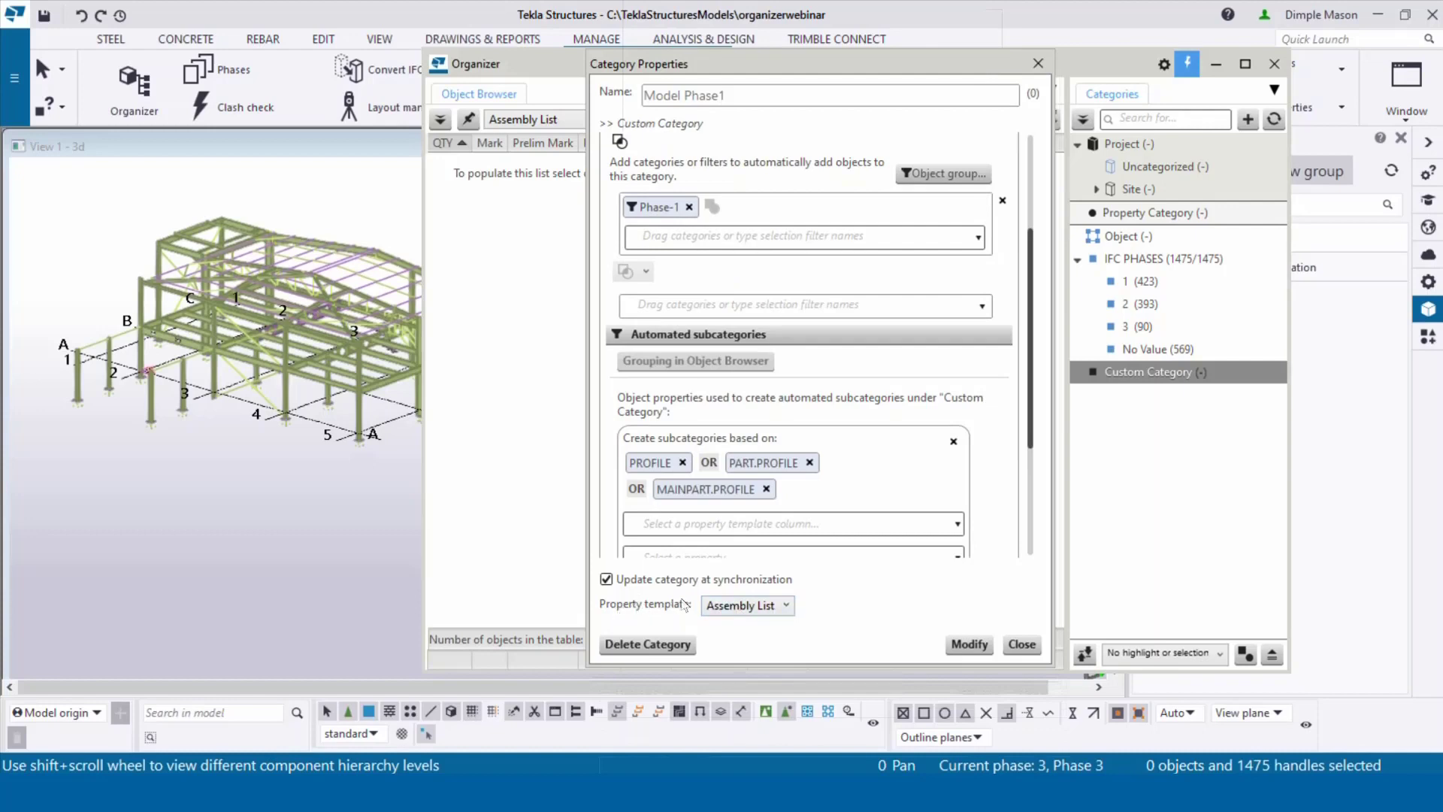
pyautogui.click(967, 645)
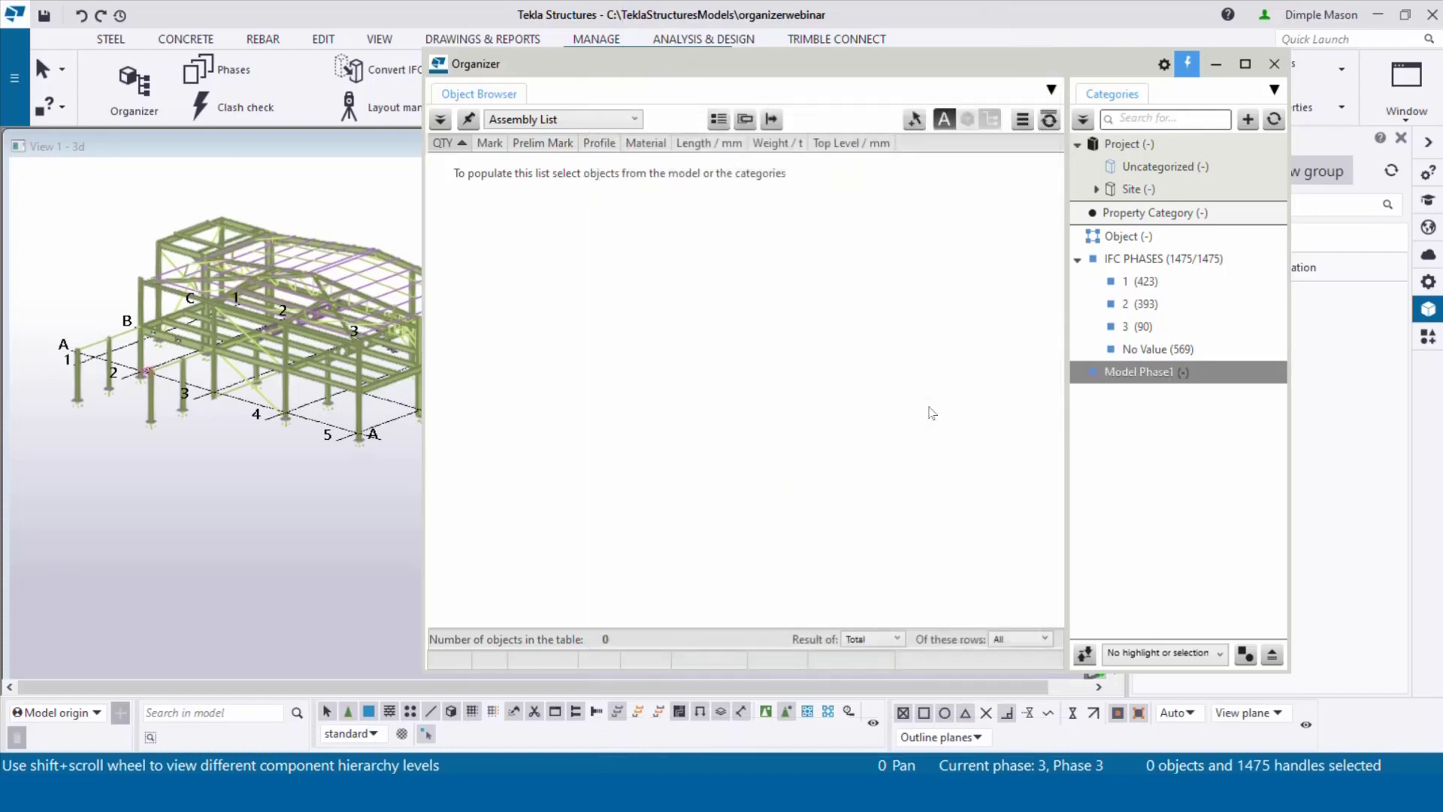
# Step: Synchronize Model Phase1 to 383 objects by profile, collapse it, and add another custom category
pyautogui.rightClick(1121, 376)
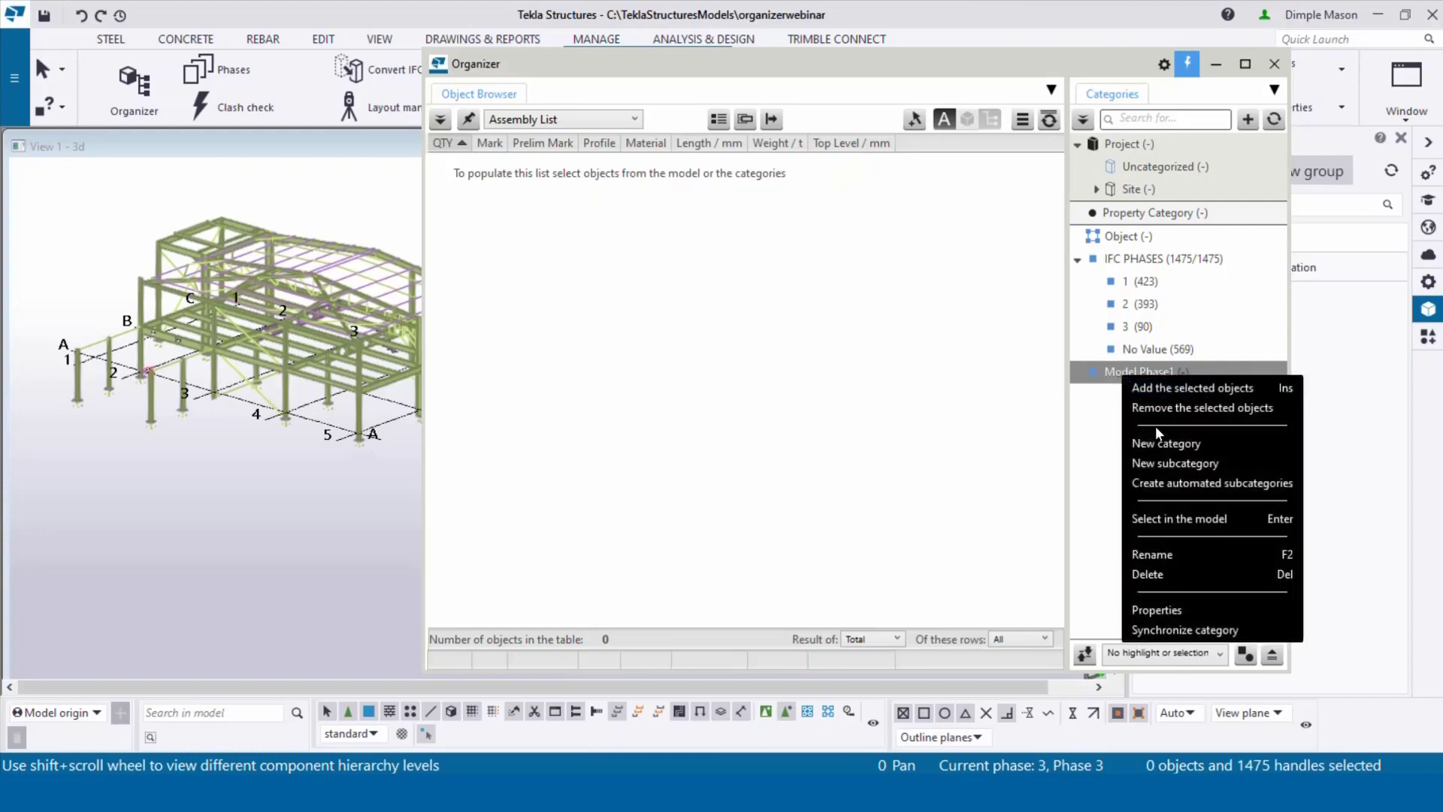
pyautogui.click(1163, 631)
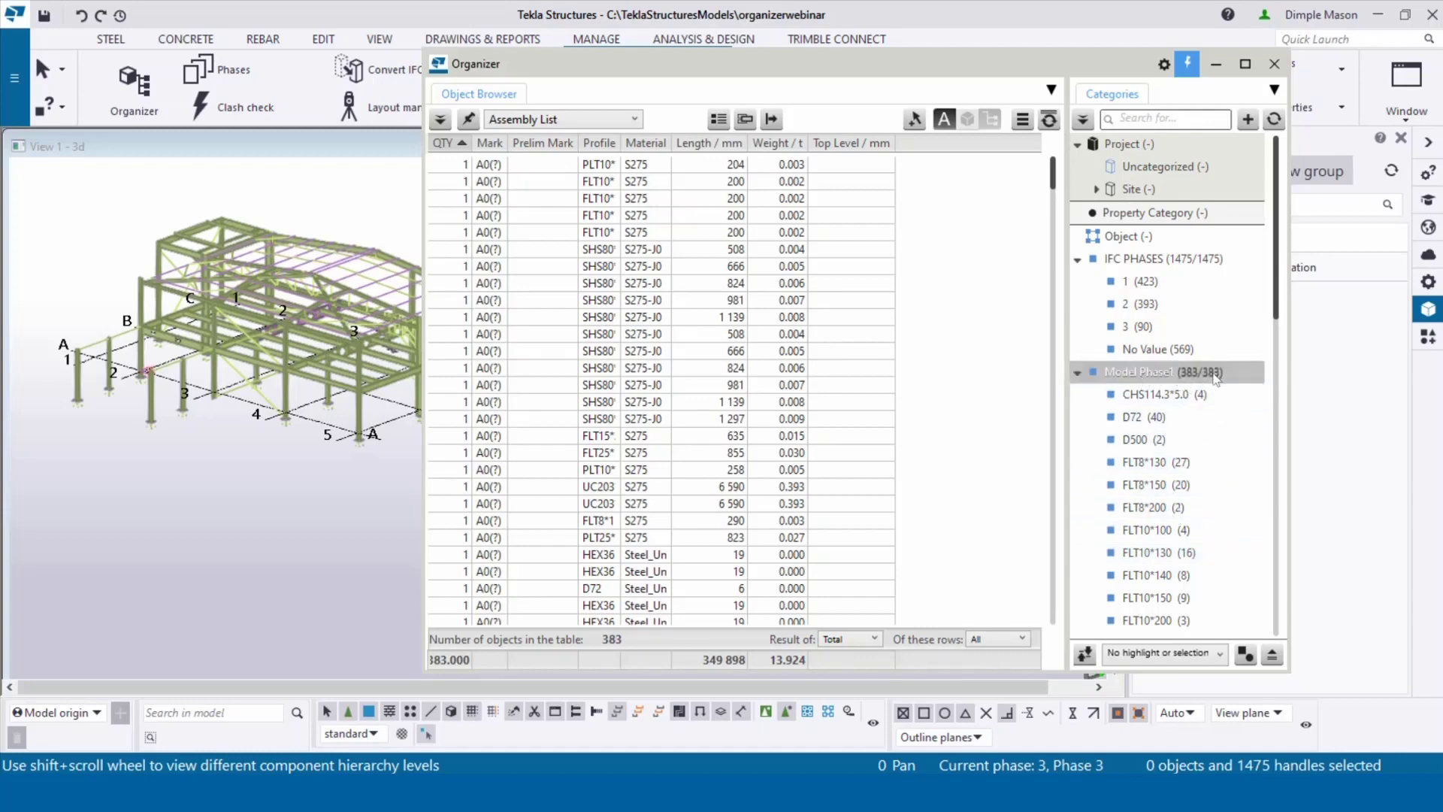
pyautogui.scroll(-10, 1205, 431)
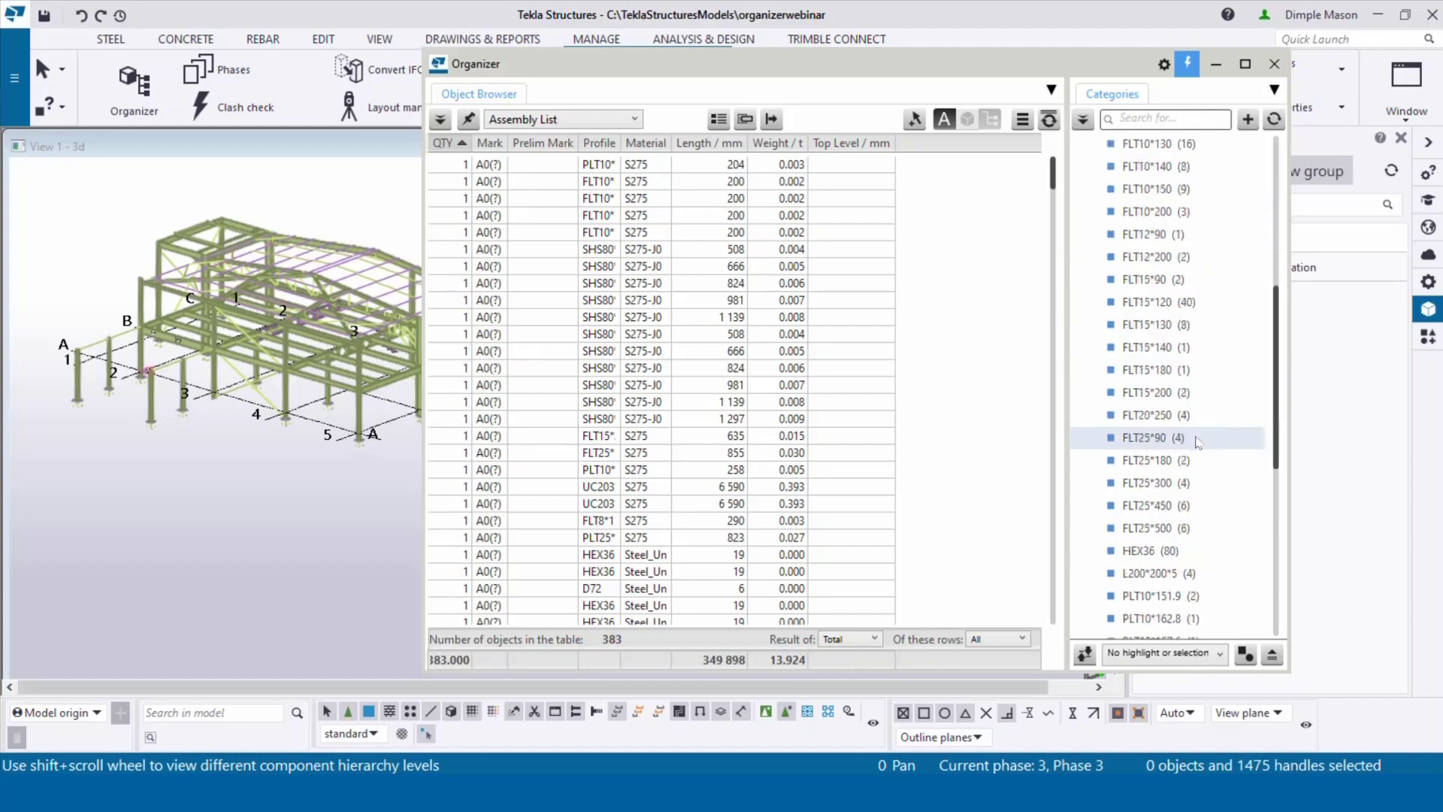
pyautogui.scroll(-1, 1198, 443)
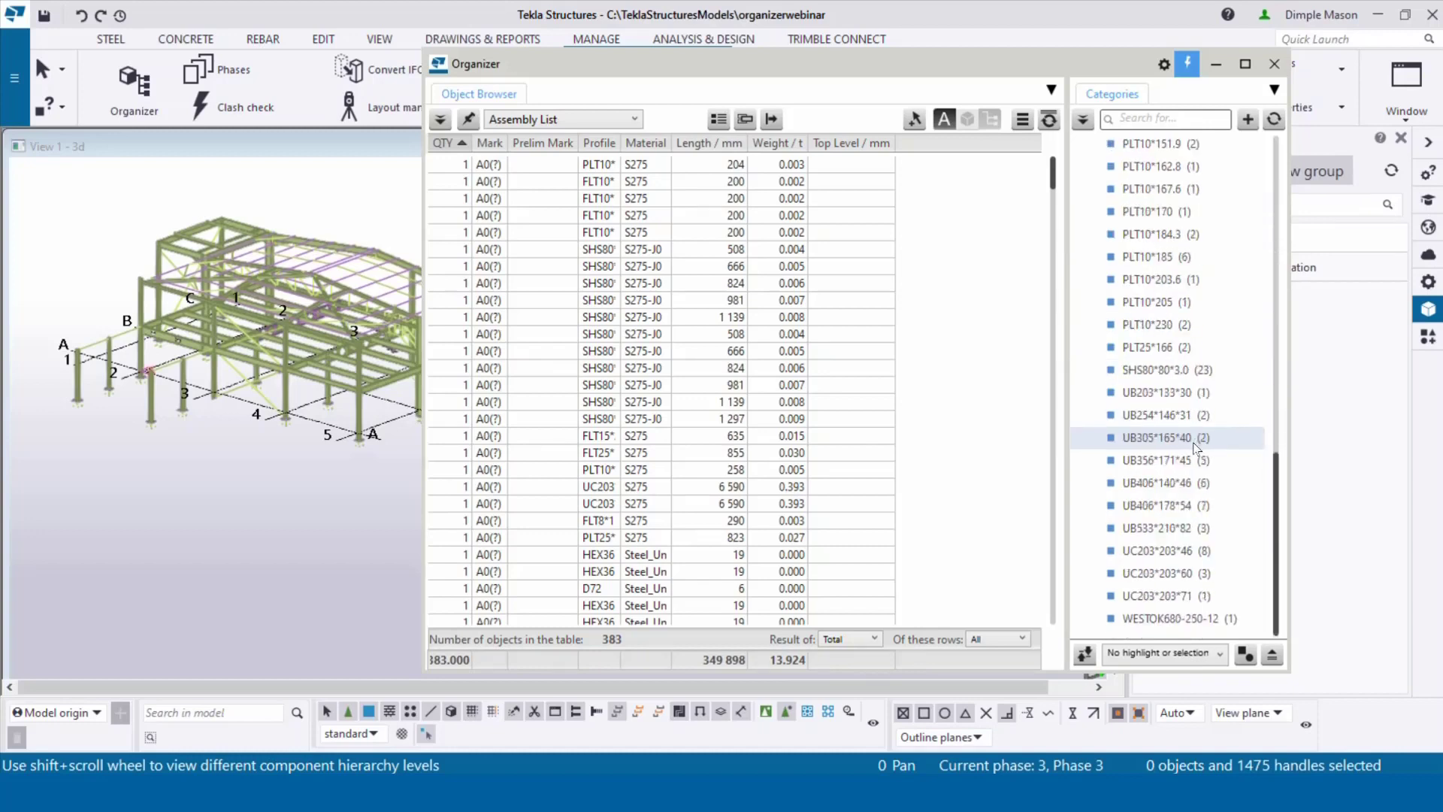
pyautogui.scroll(11, 1196, 447)
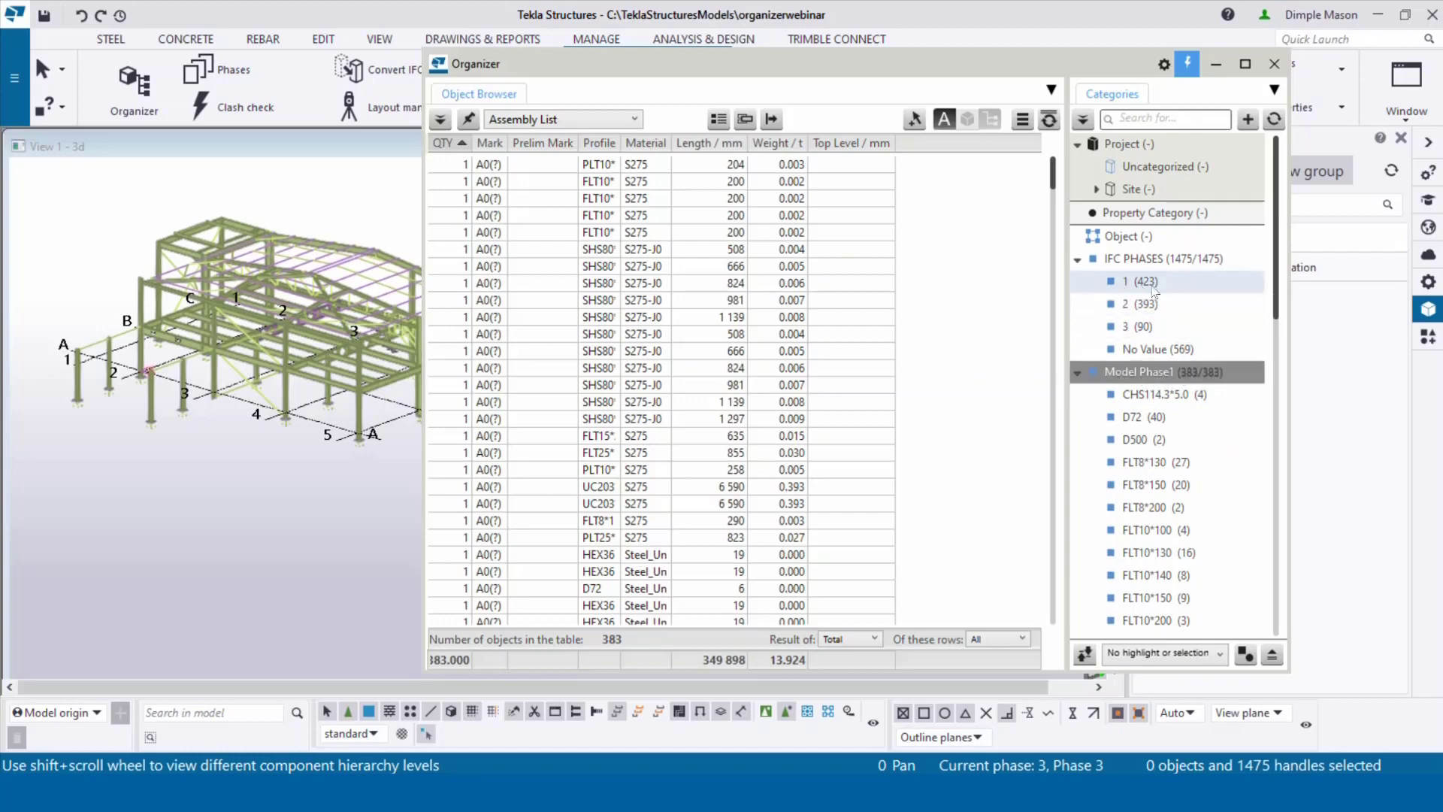
pyautogui.click(1078, 373)
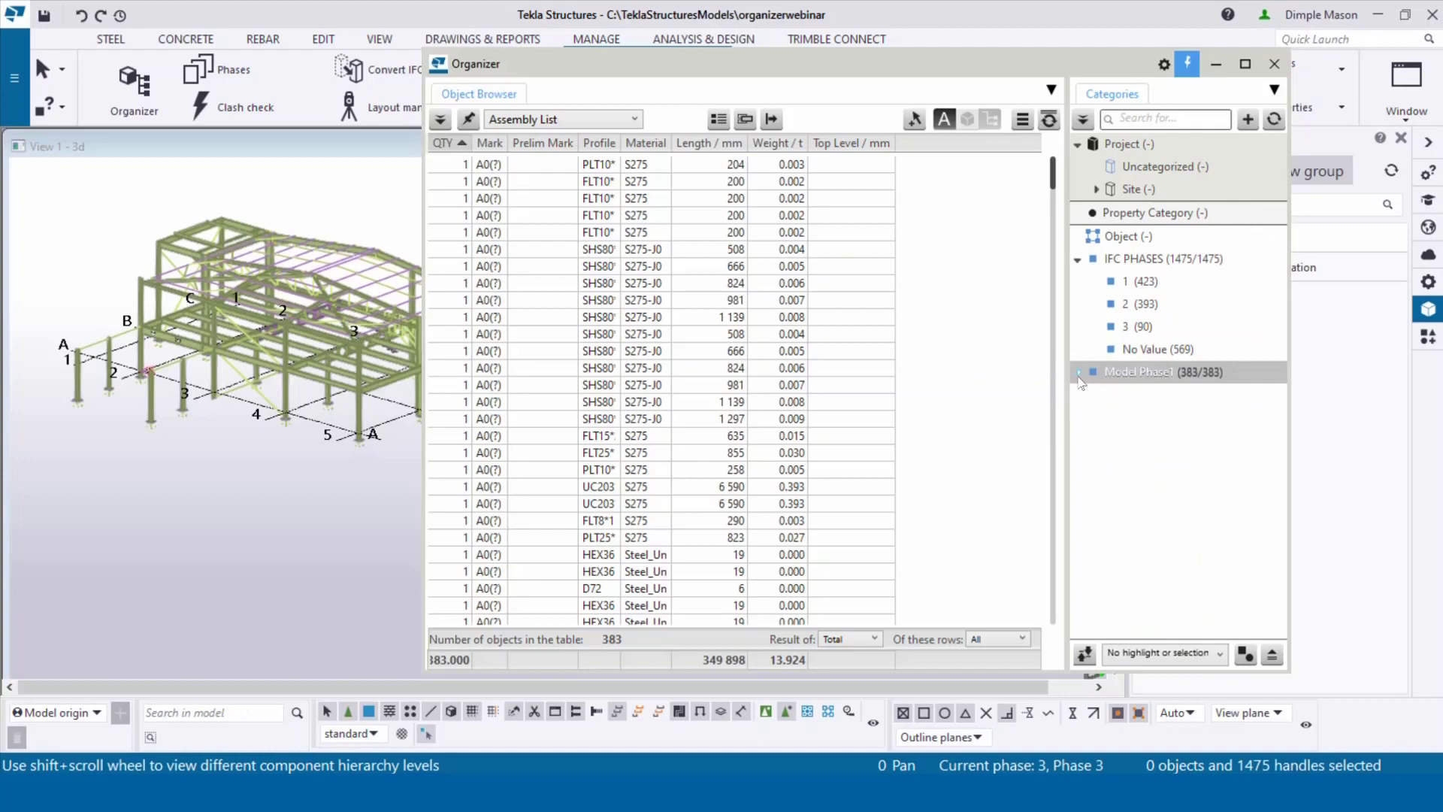
pyautogui.click(1249, 121)
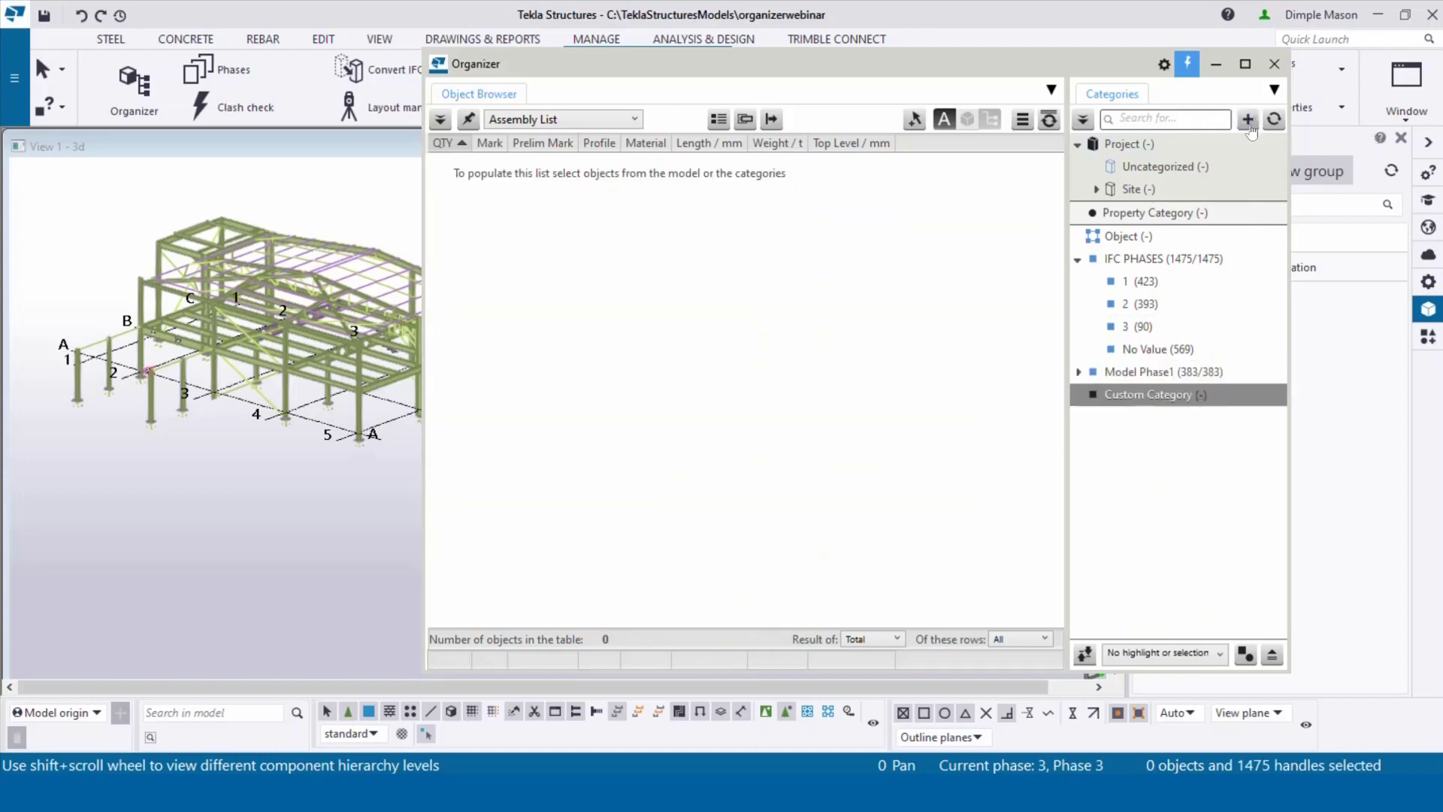
# Step: Add one more category and define the first new one as Model Phase2 using the Phase-2 filter
pyautogui.click(1248, 122)
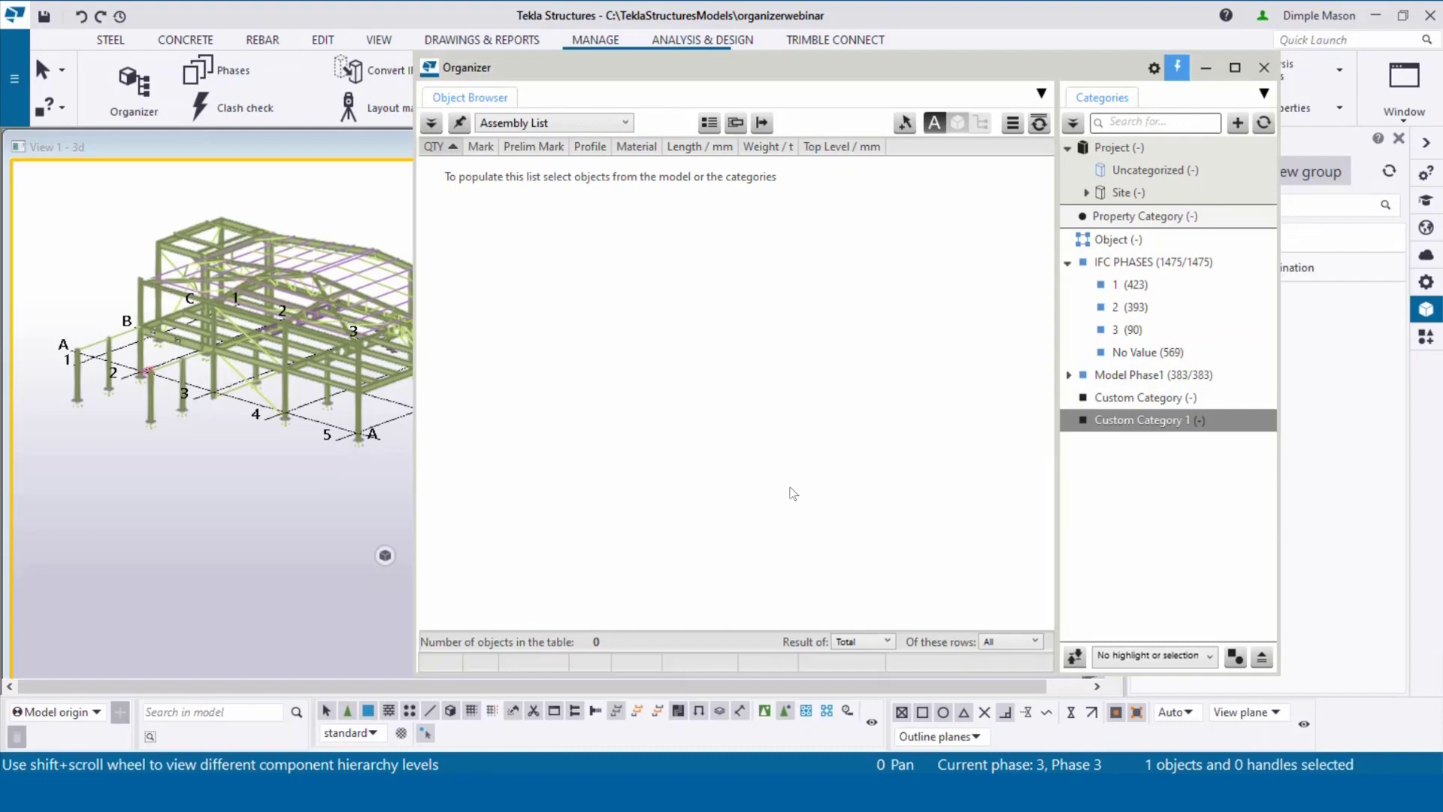
pyautogui.doubleClick(1098, 398)
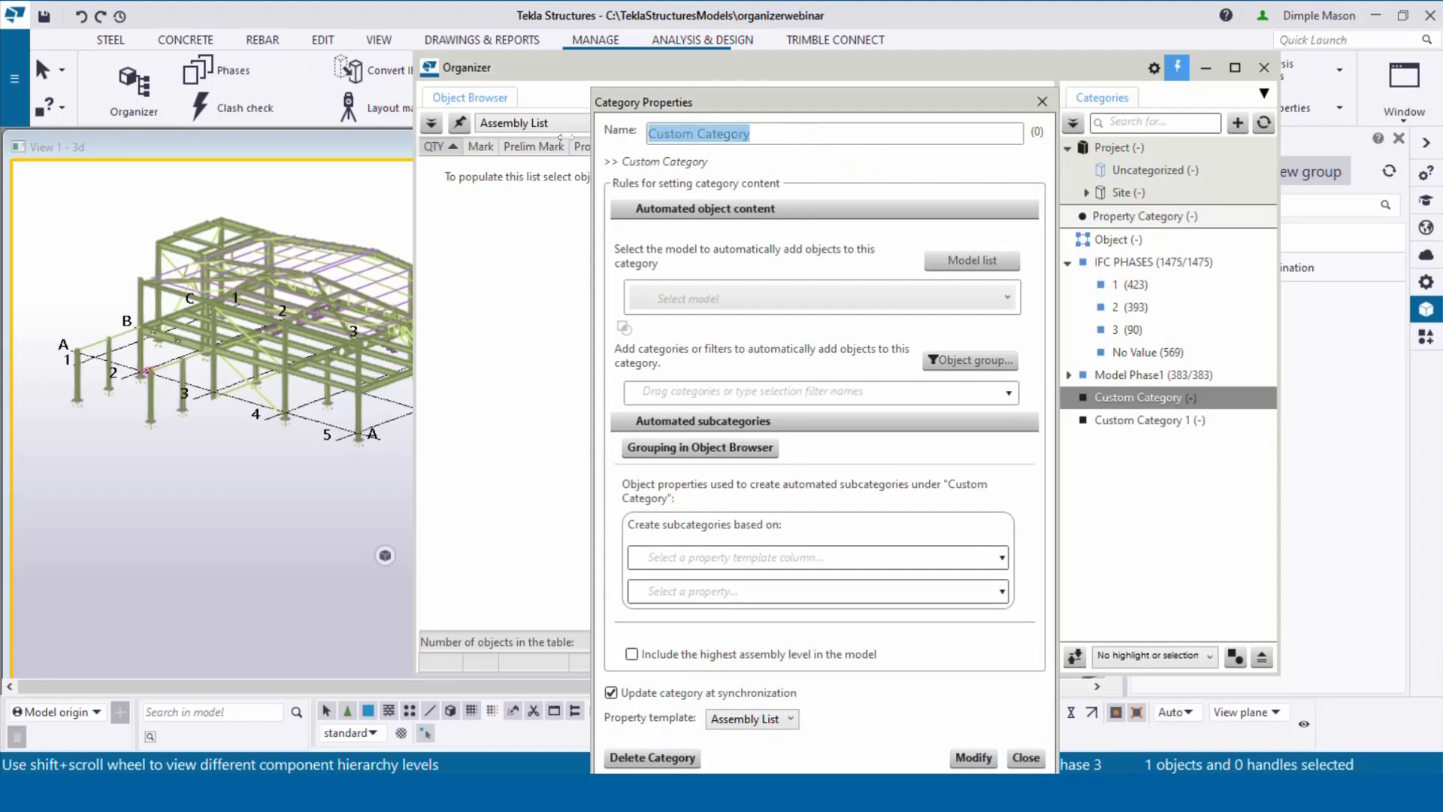
pyautogui.write('Mod')
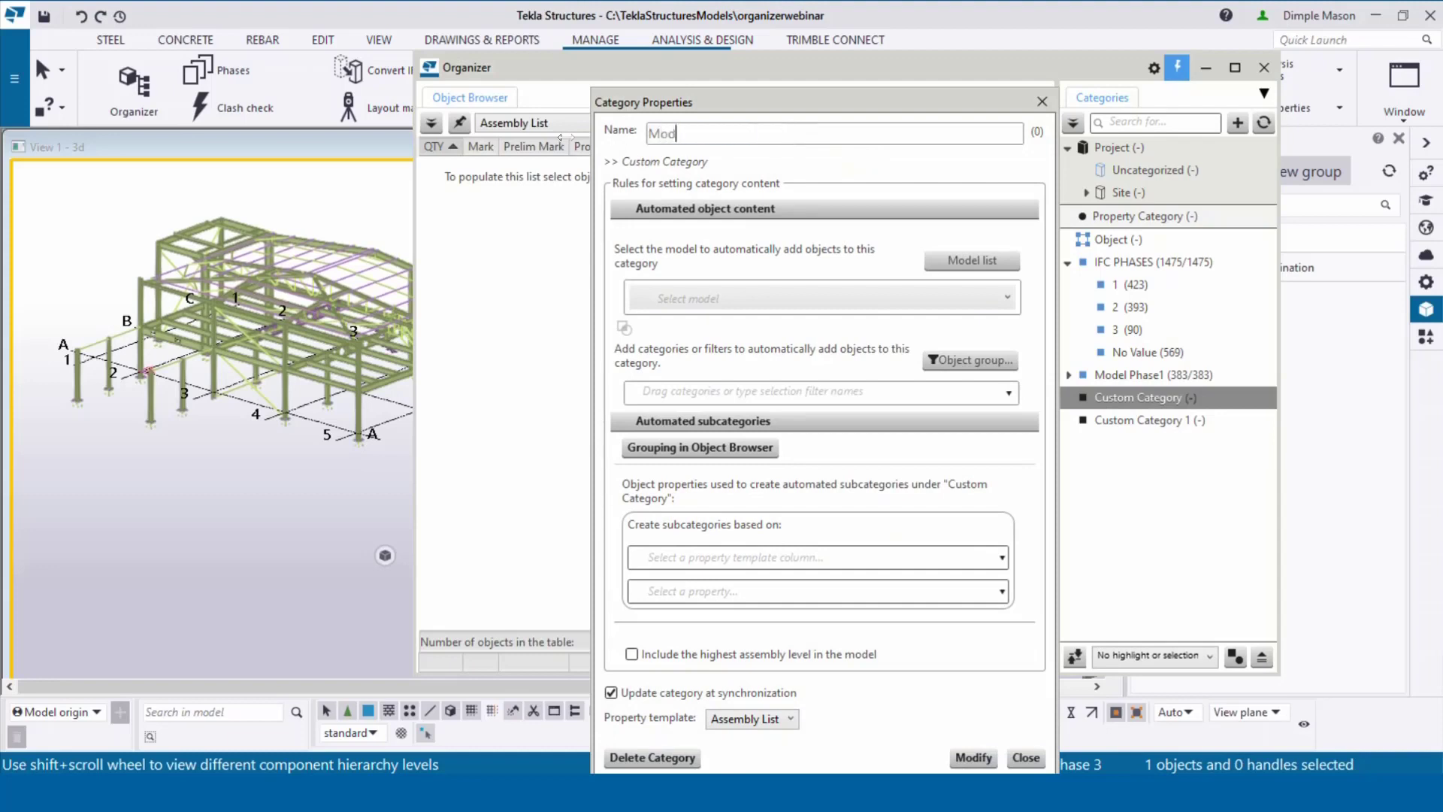
pyautogui.write('el Phase2')
pyautogui.click(809, 306)
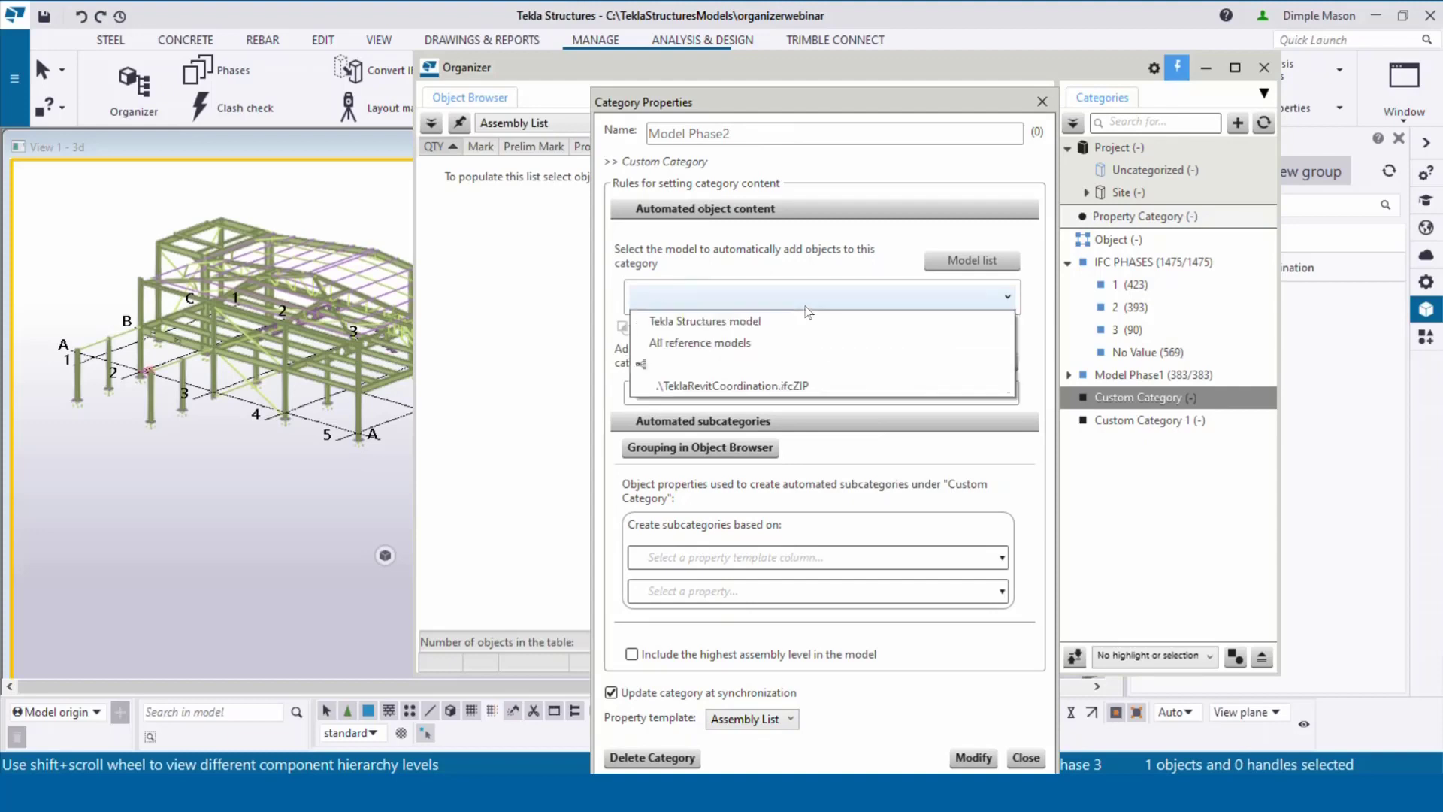
pyautogui.click(809, 322)
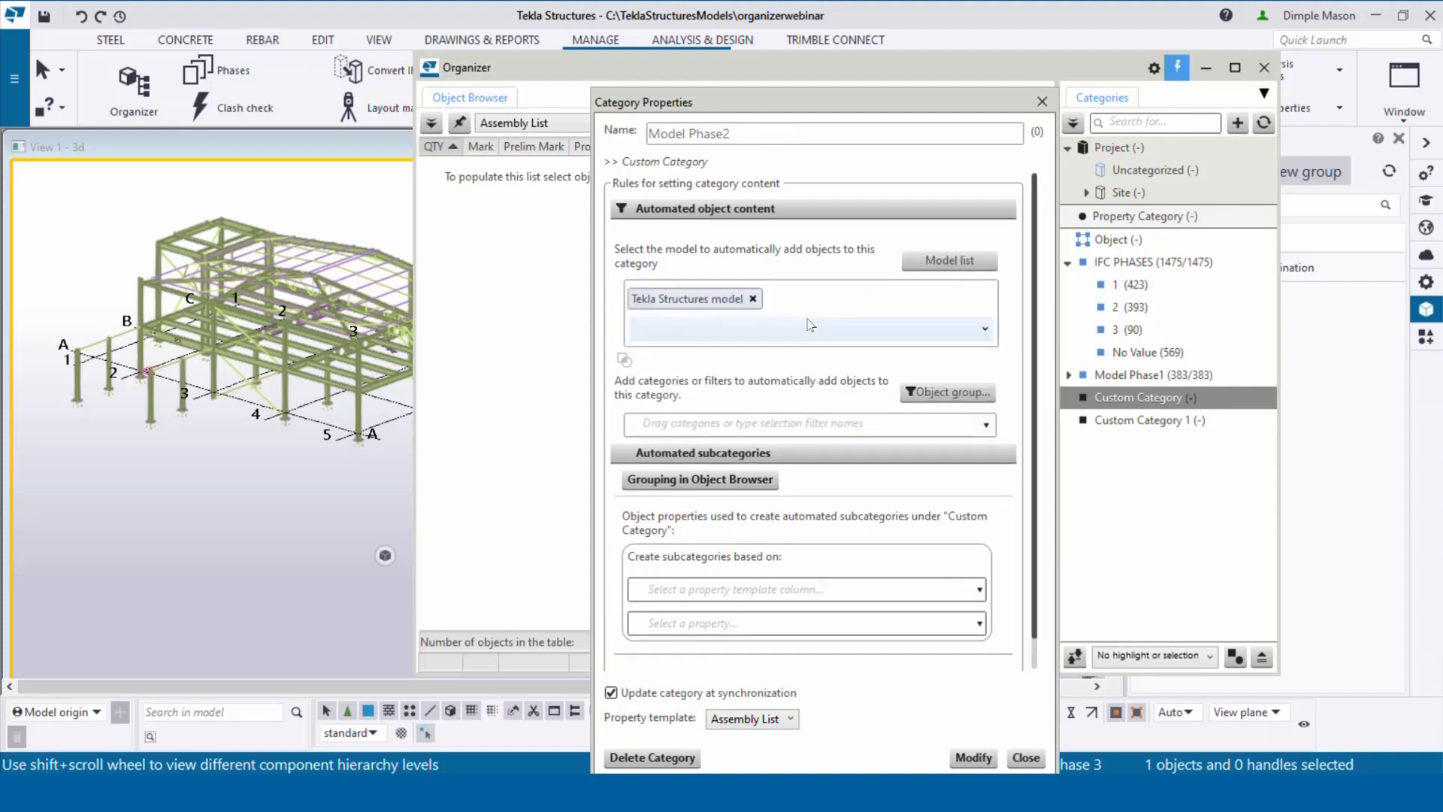
pyautogui.click(762, 426)
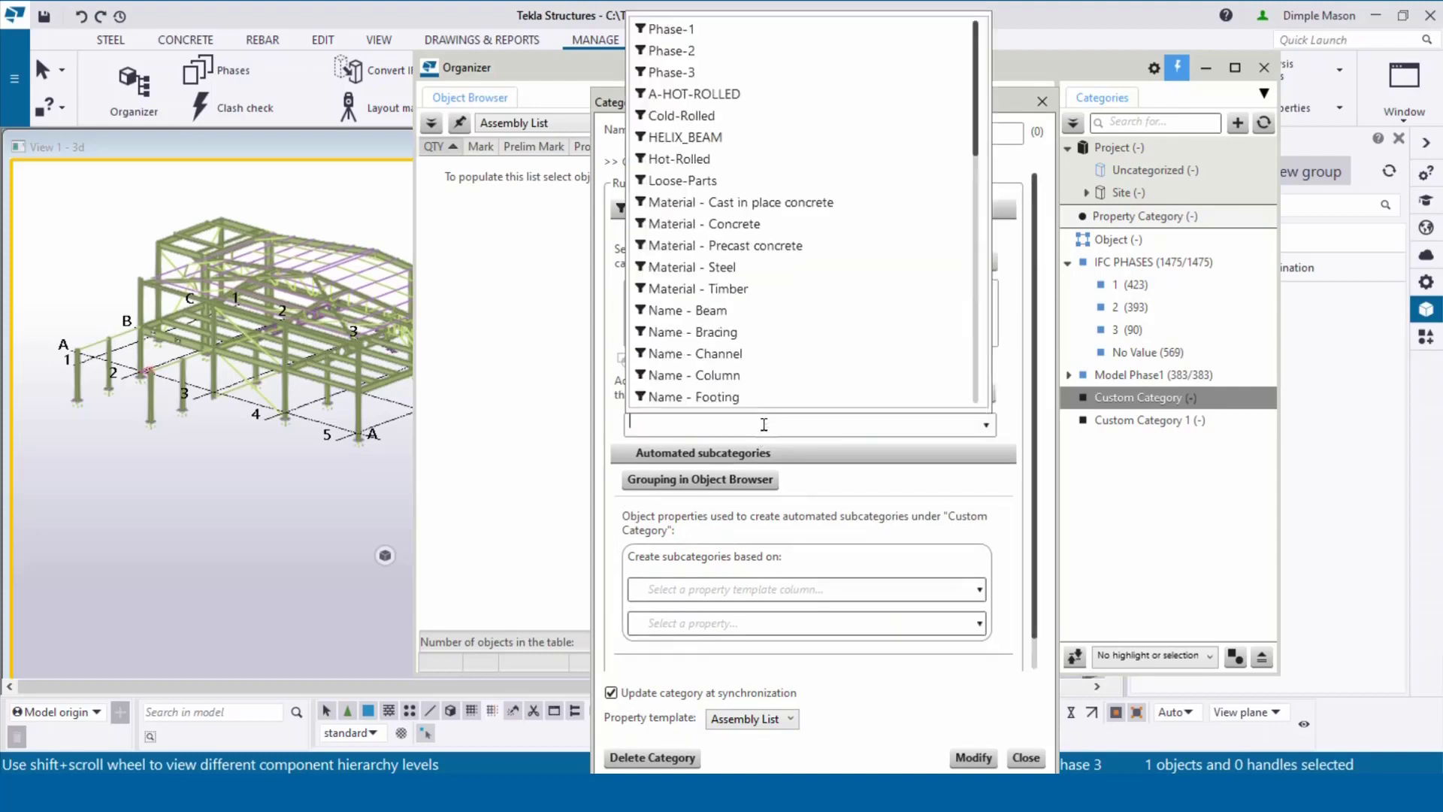
pyautogui.click(728, 53)
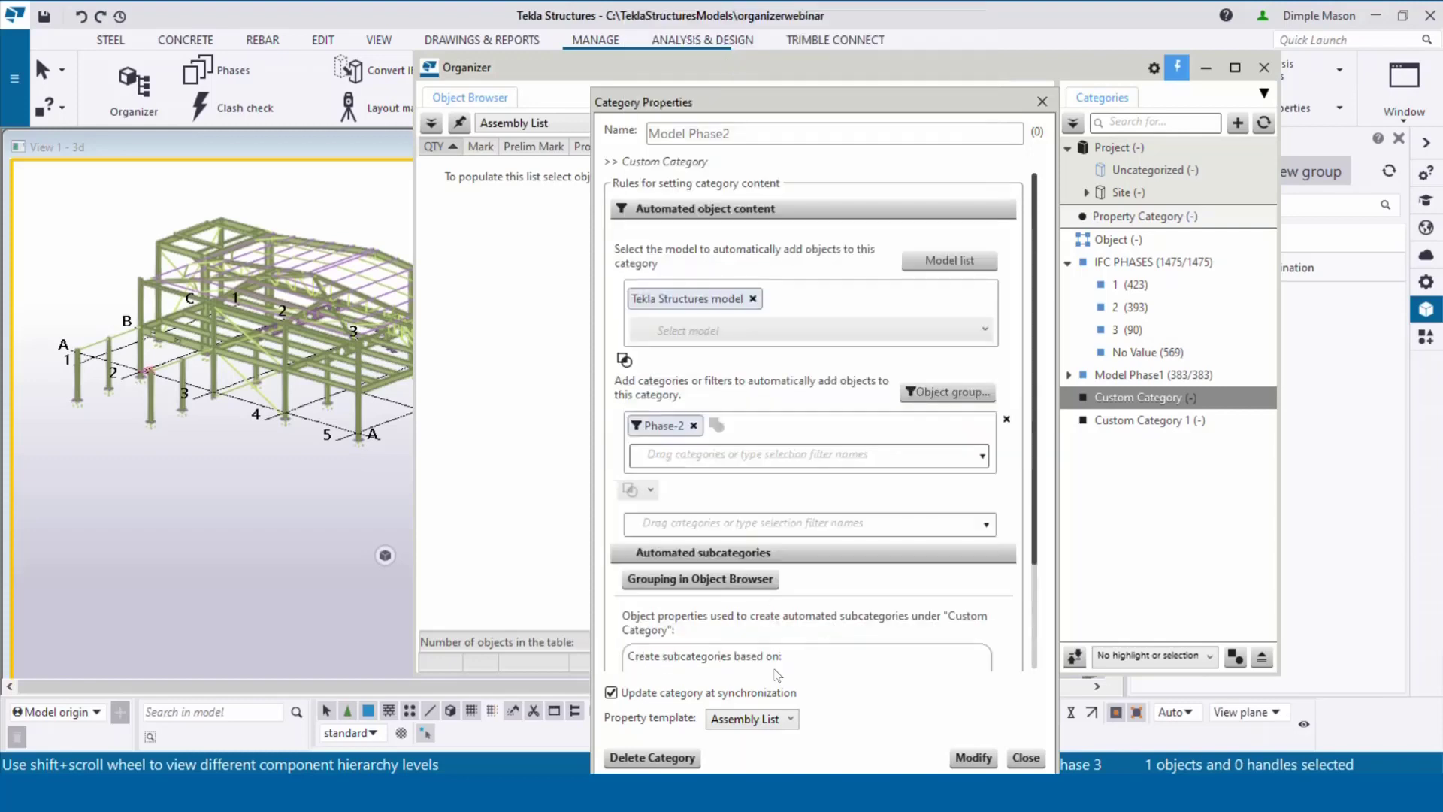
# Step: Split Model Phase2 into Profile subcategories, replace the existing ones, and collapse it
pyautogui.scroll(-3, 766, 629)
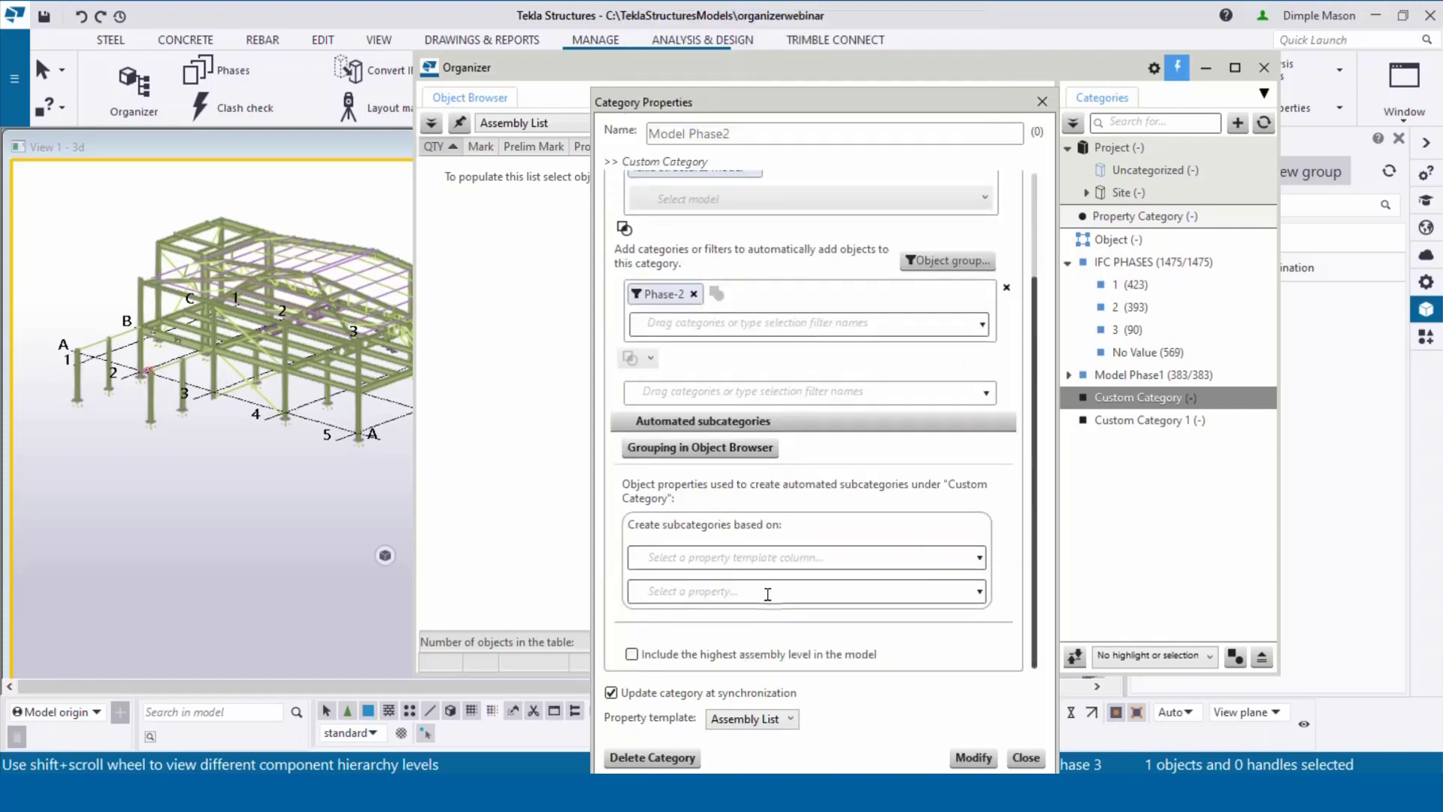
pyautogui.click(754, 554)
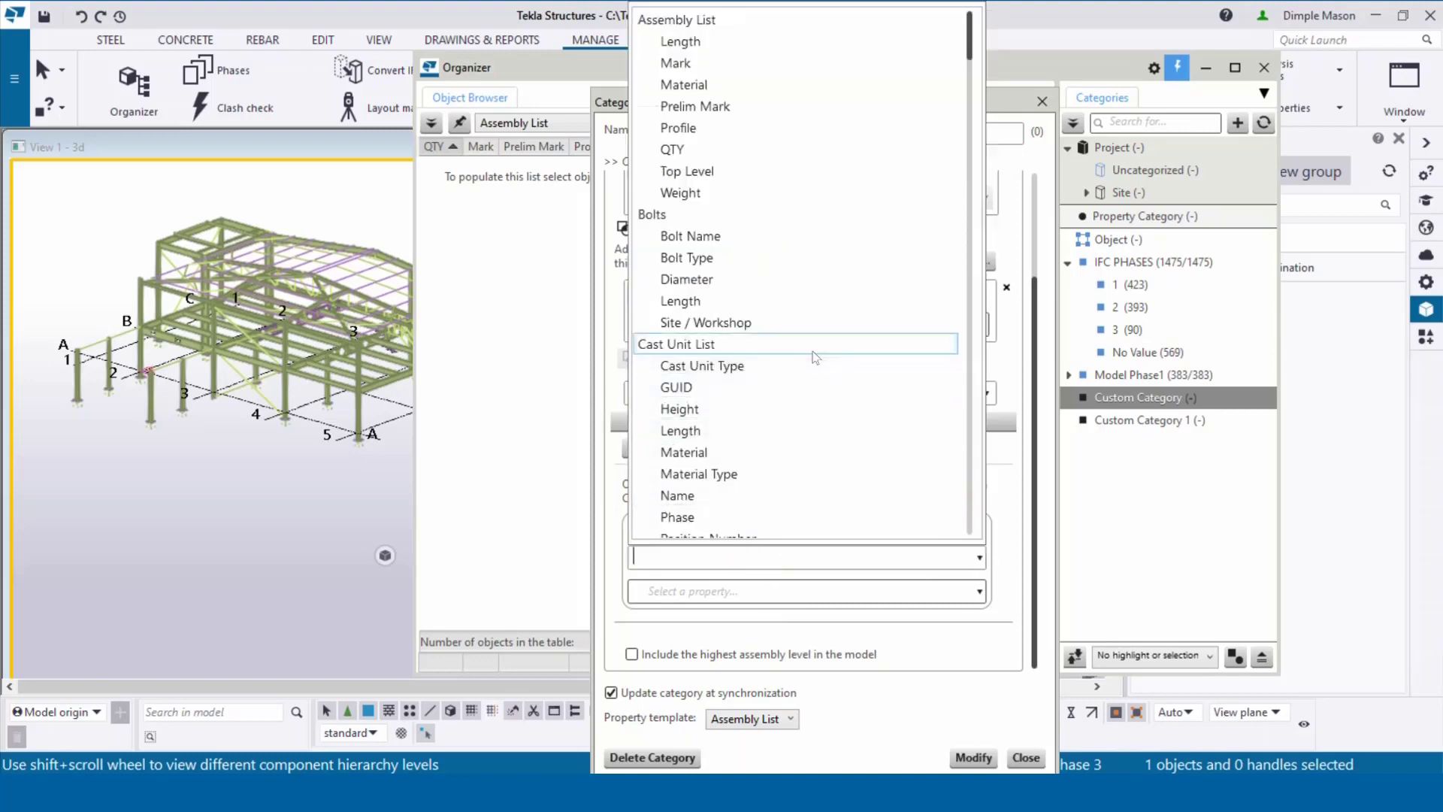
pyautogui.scroll(-8, 806, 369)
pyautogui.scroll(-10, 806, 373)
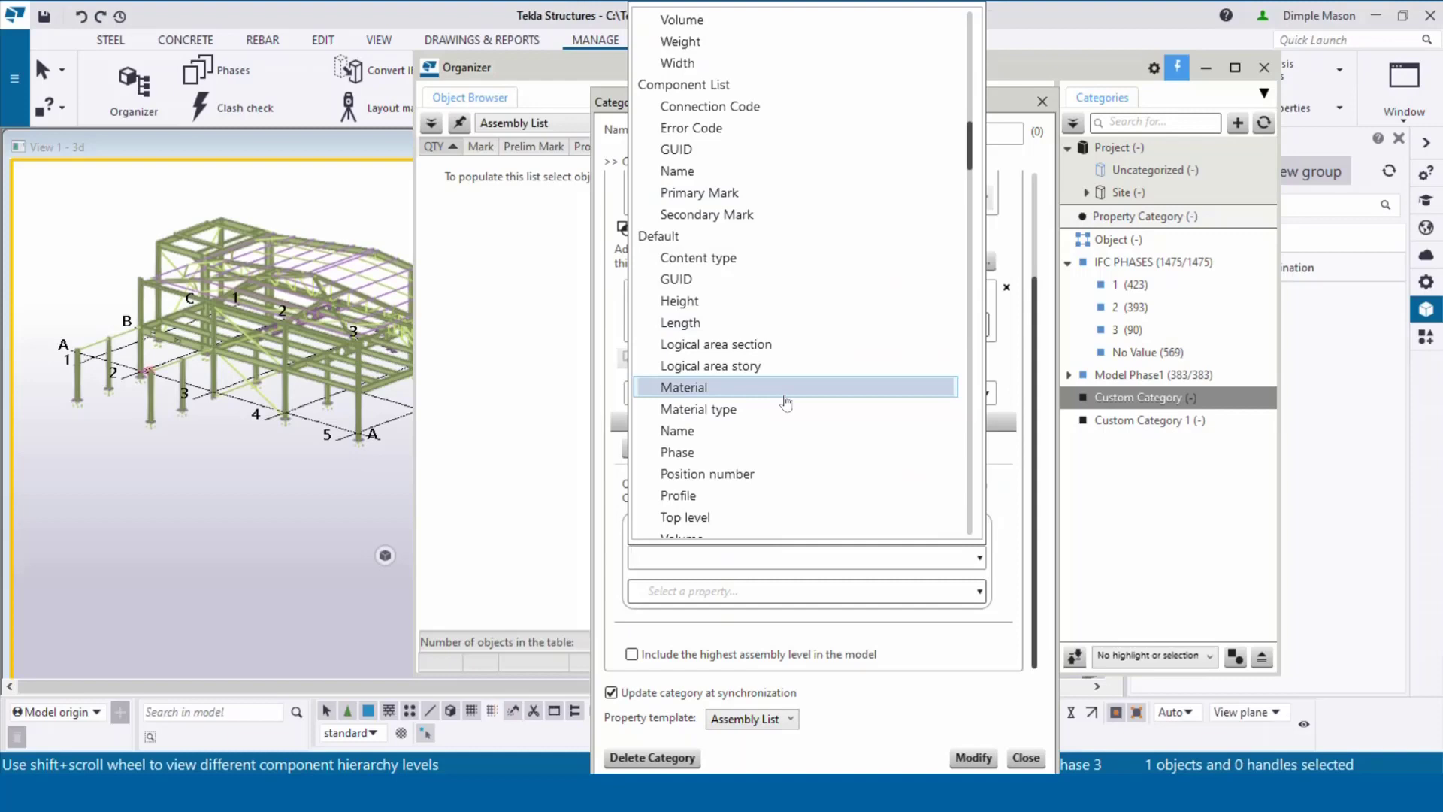
pyautogui.scroll(-2, 782, 401)
pyautogui.click(744, 366)
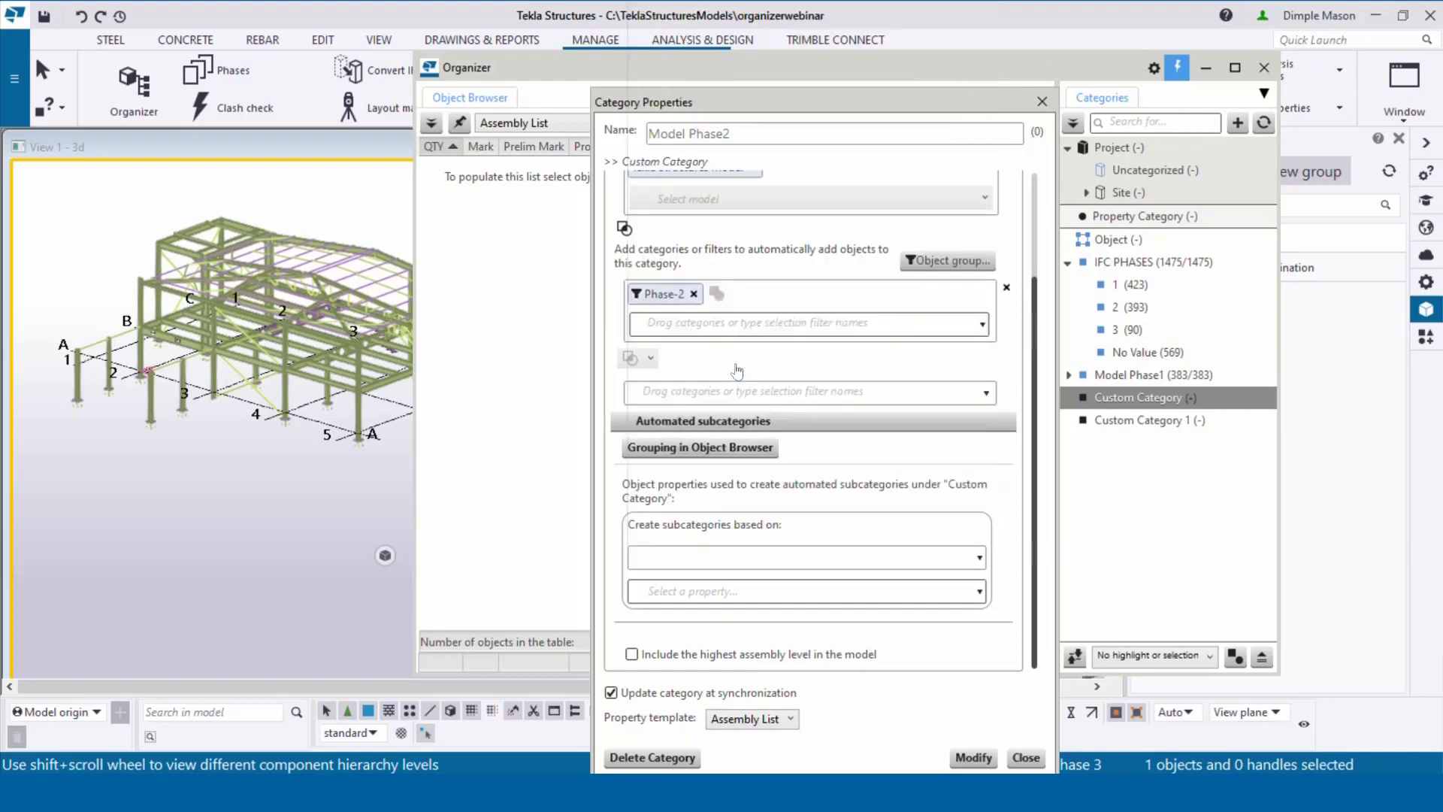
pyautogui.click(973, 757)
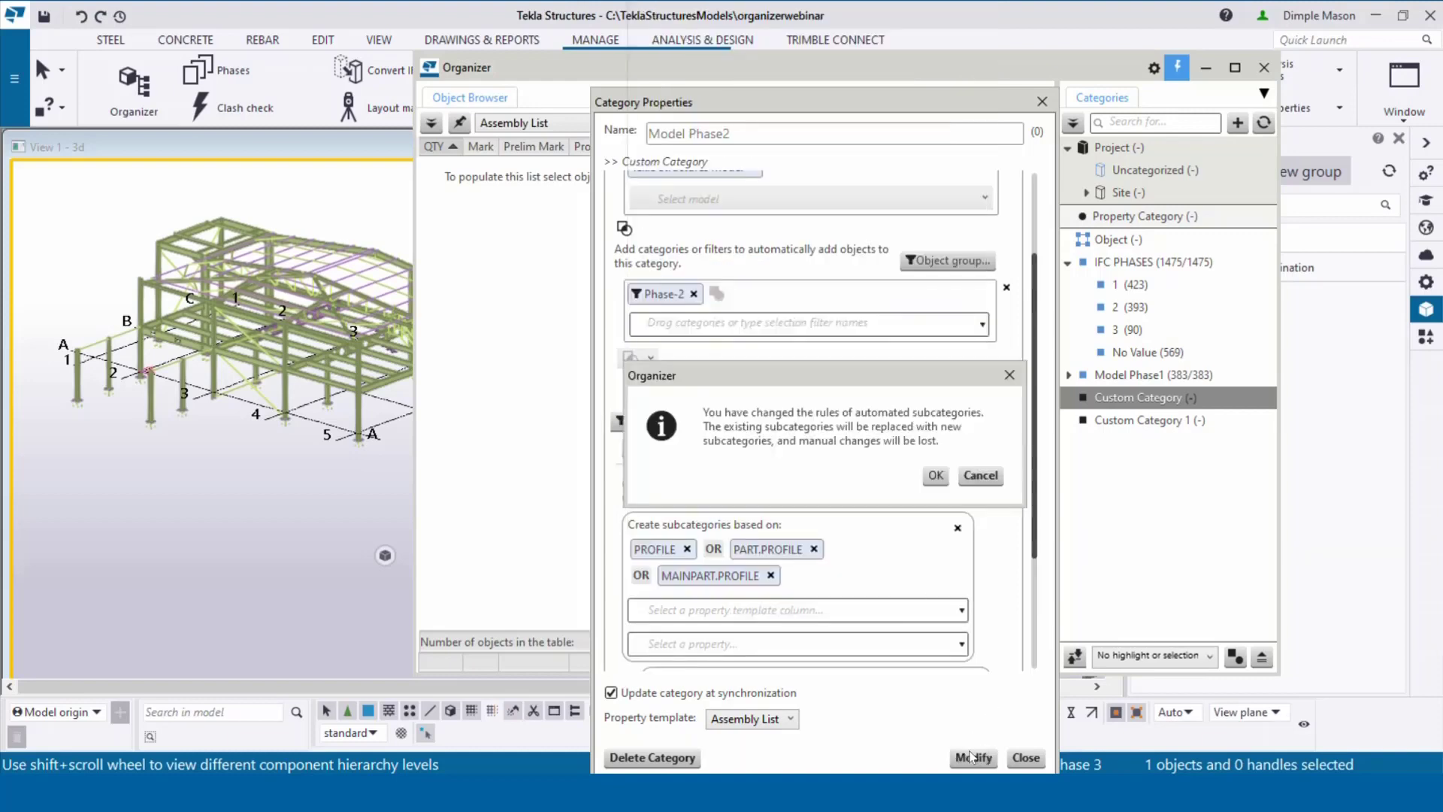
pyautogui.click(935, 476)
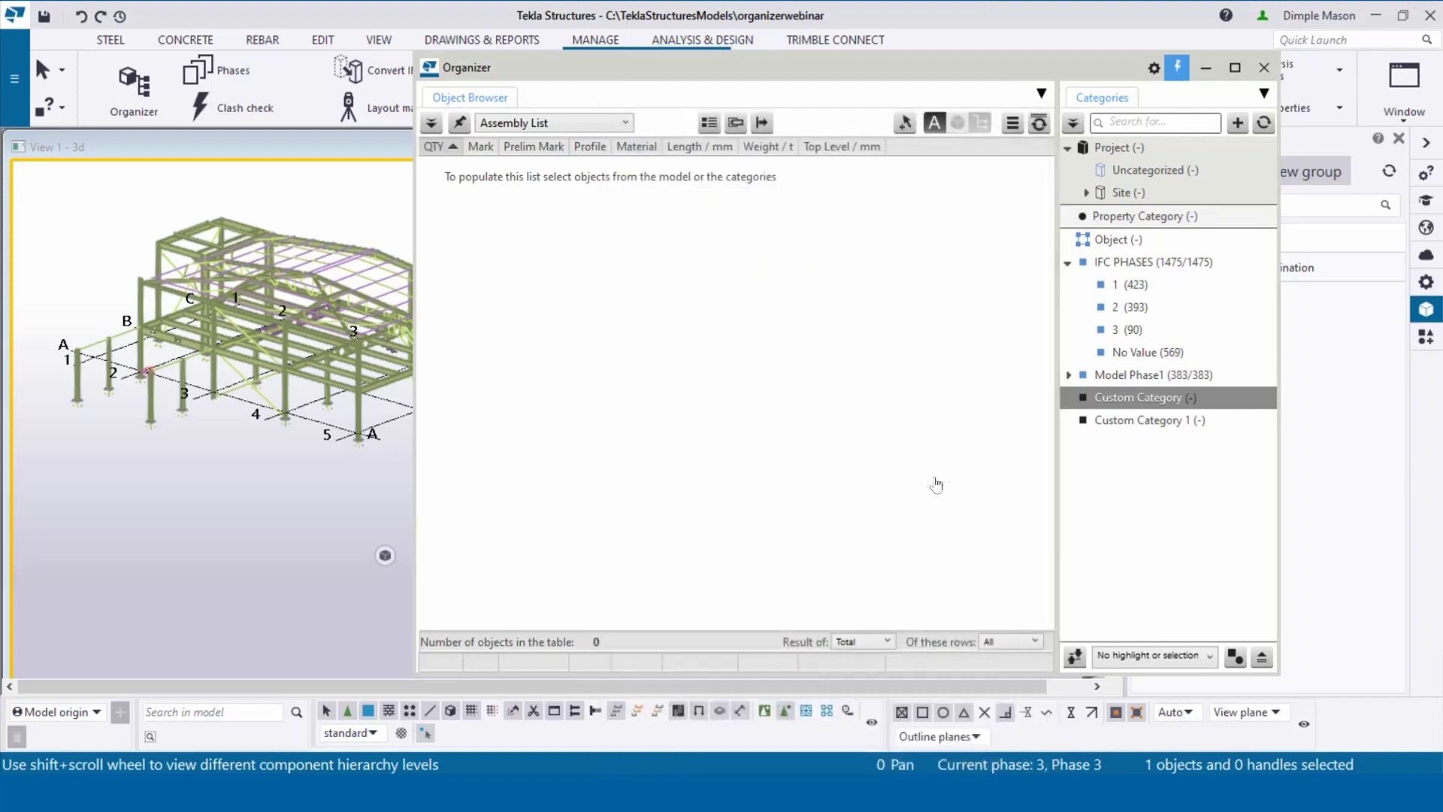
pyautogui.click(1076, 401)
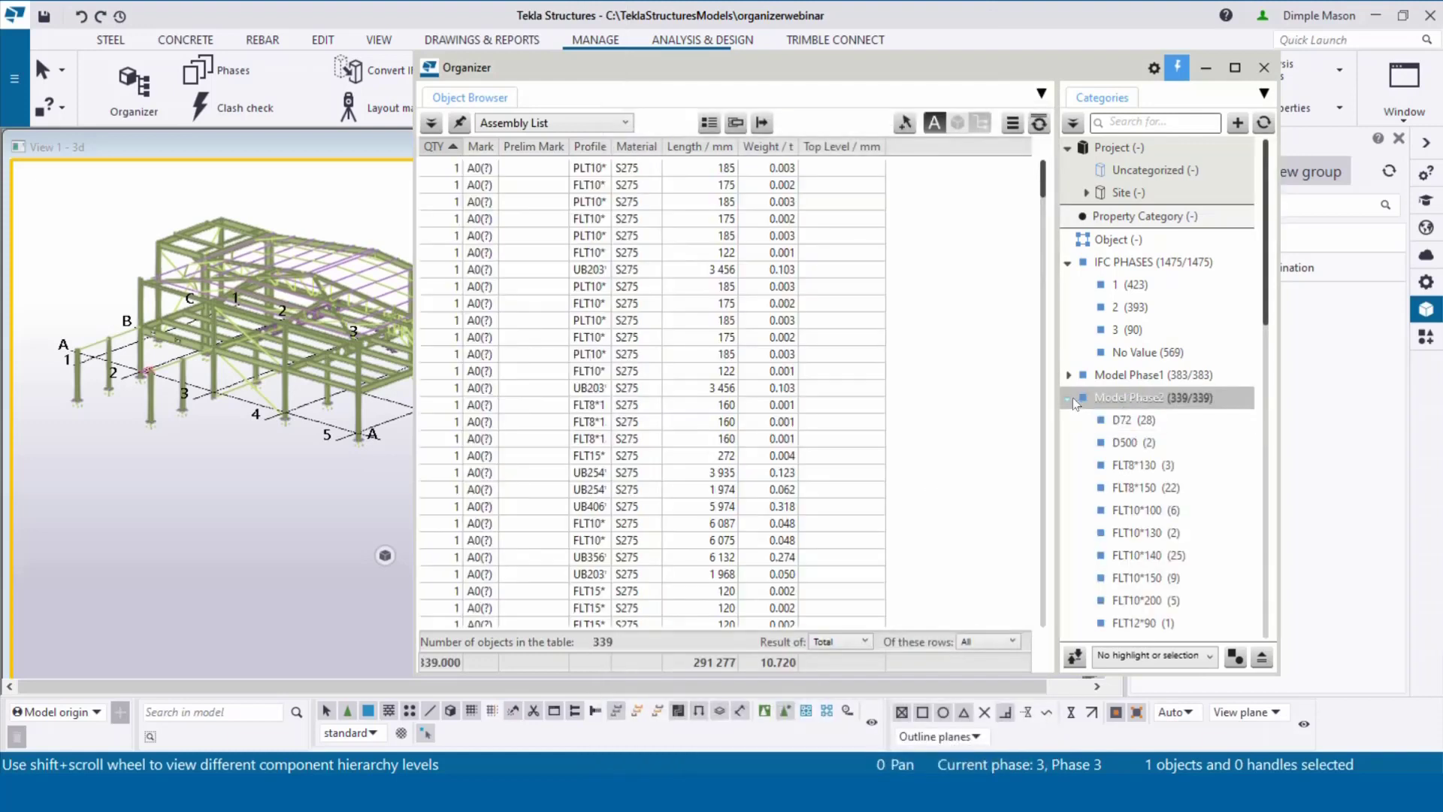
pyautogui.click(1071, 398)
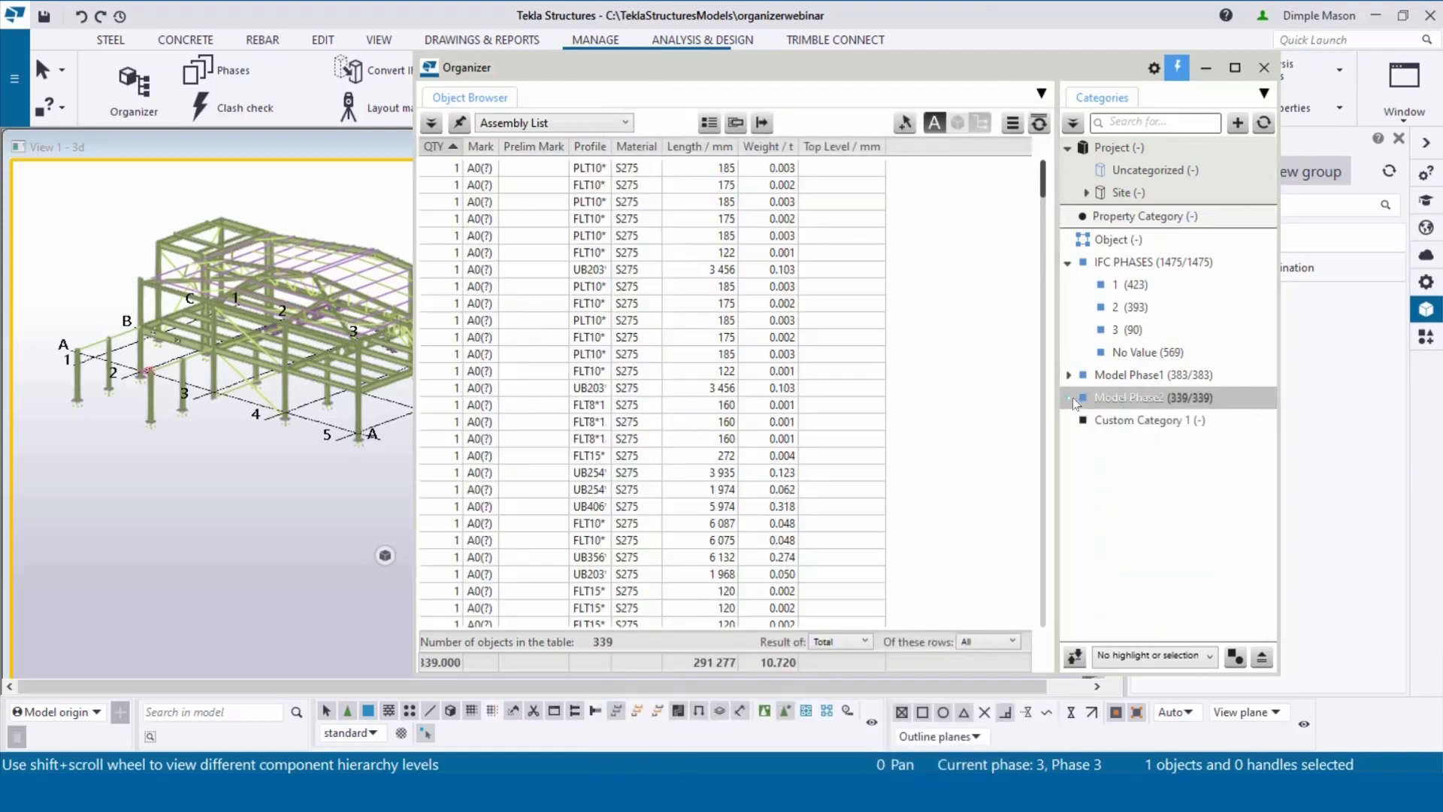
# Step: Rename Custom Category 1 to Model Phase3, taking Tekla Structures model objects through the Phase-3 filter
pyautogui.doubleClick(1145, 421)
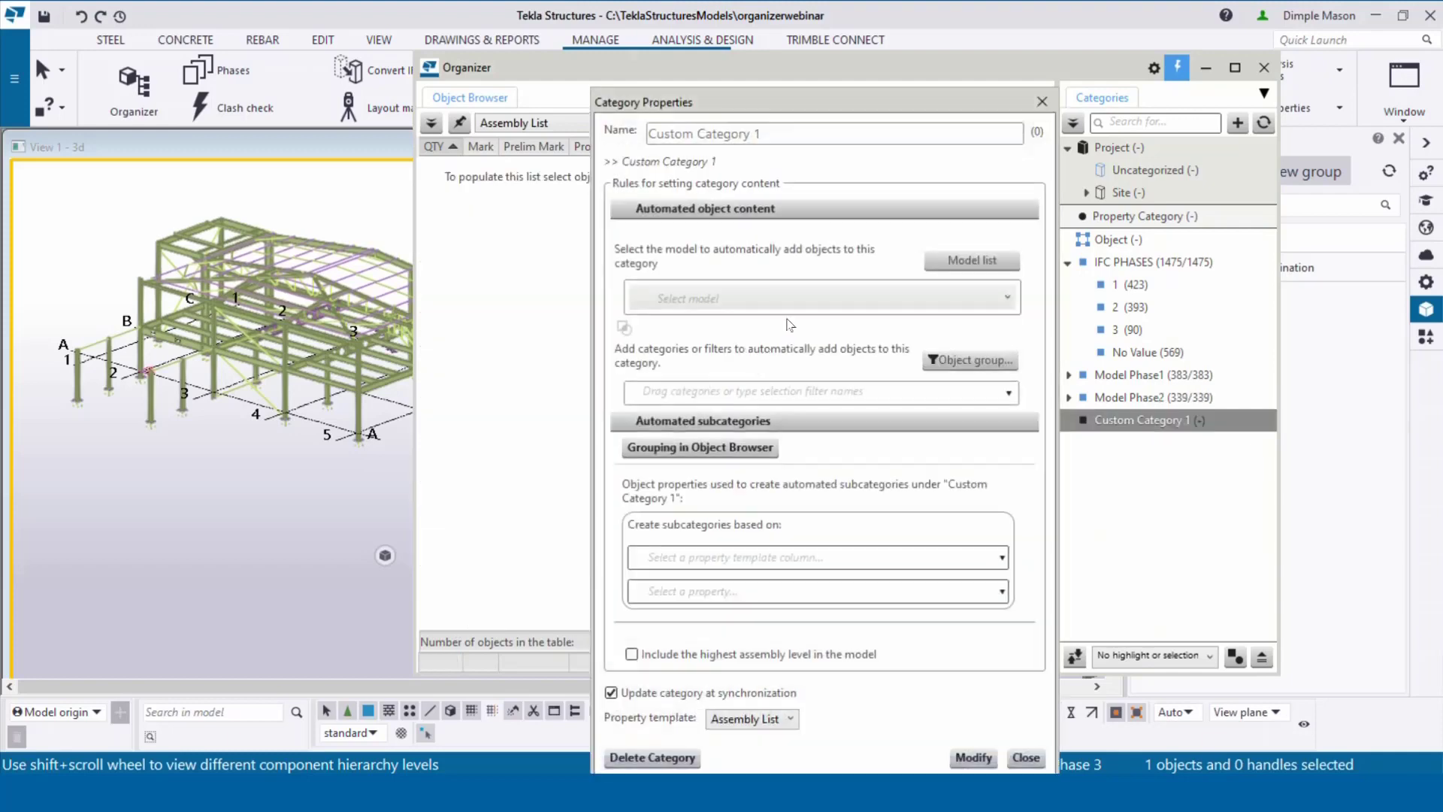
pyautogui.tripleClick(815, 137)
pyautogui.write('M')
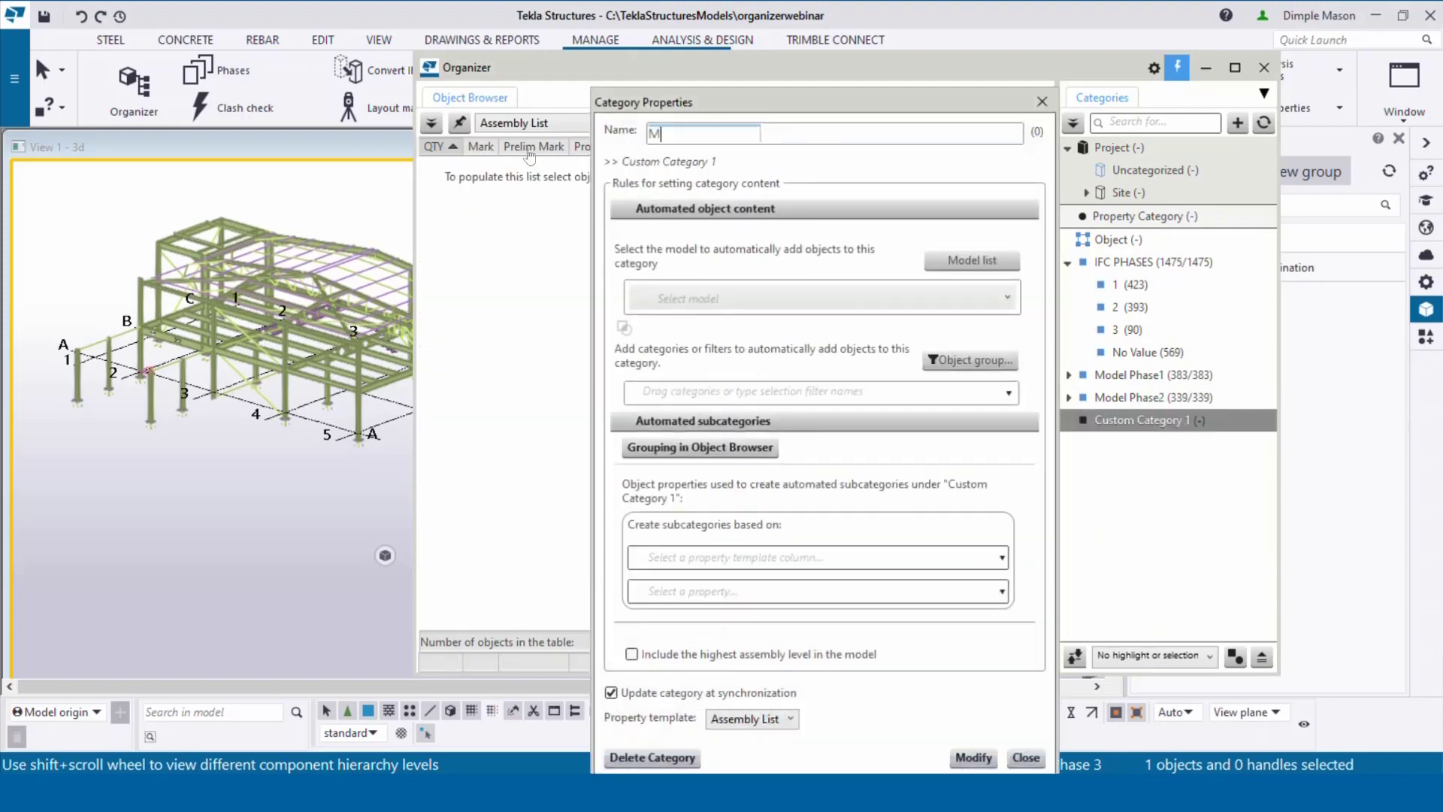
pyautogui.write('odel Phase3')
pyautogui.click(809, 301)
pyautogui.click(805, 322)
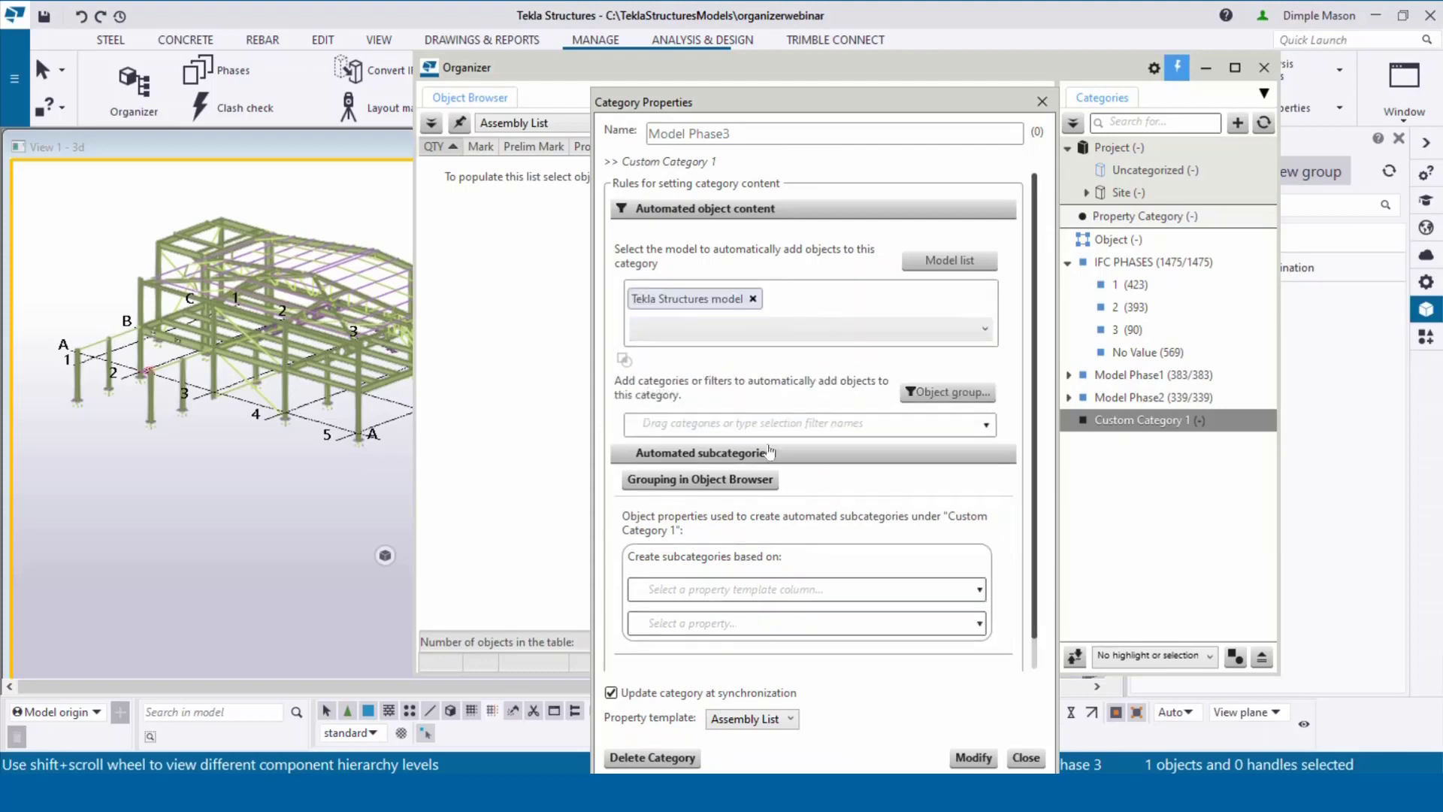
pyautogui.click(769, 418)
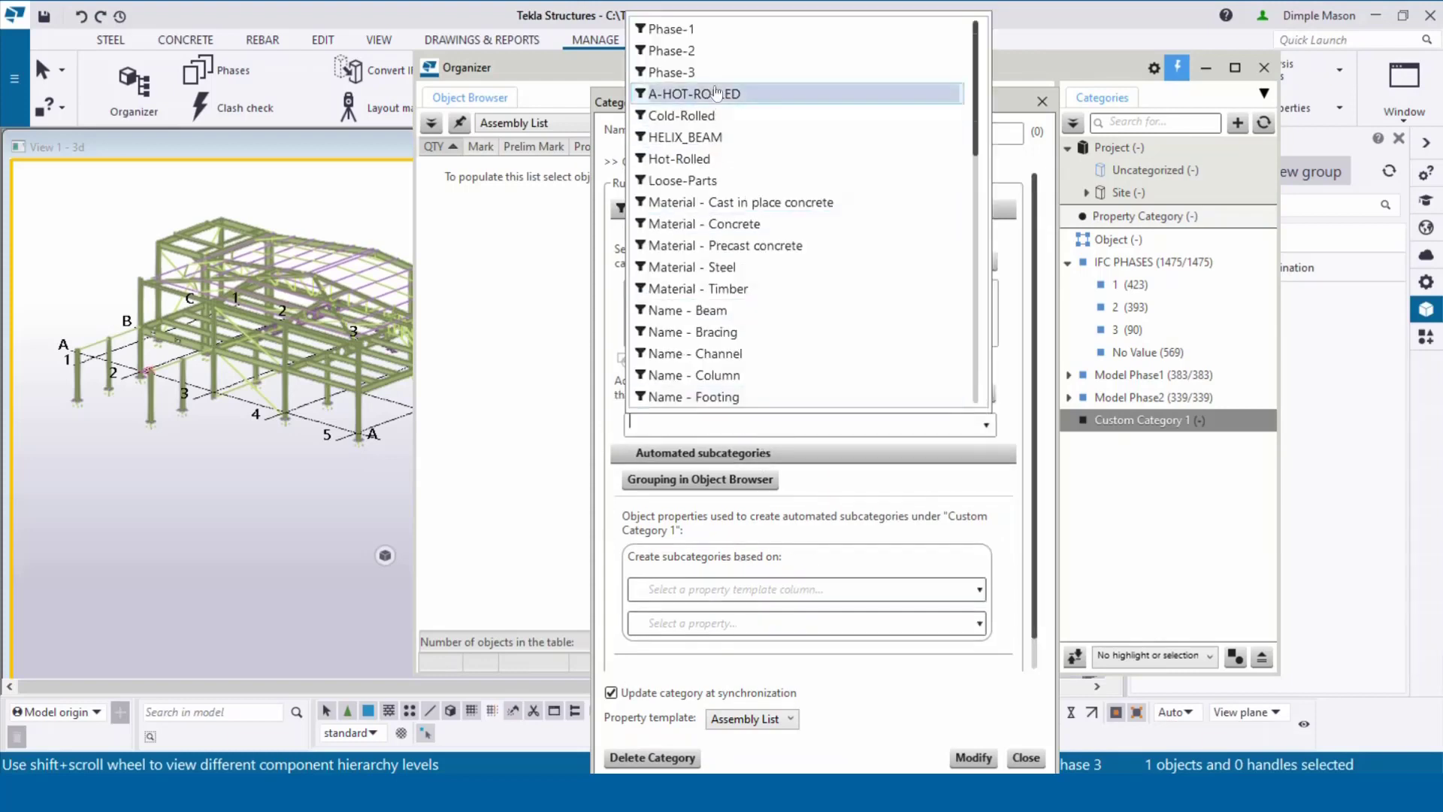
pyautogui.click(716, 80)
# Step: Set Model Phase3's subcategories to Profile, apply, and replace the existing subcategories
pyautogui.scroll(-3, 774, 640)
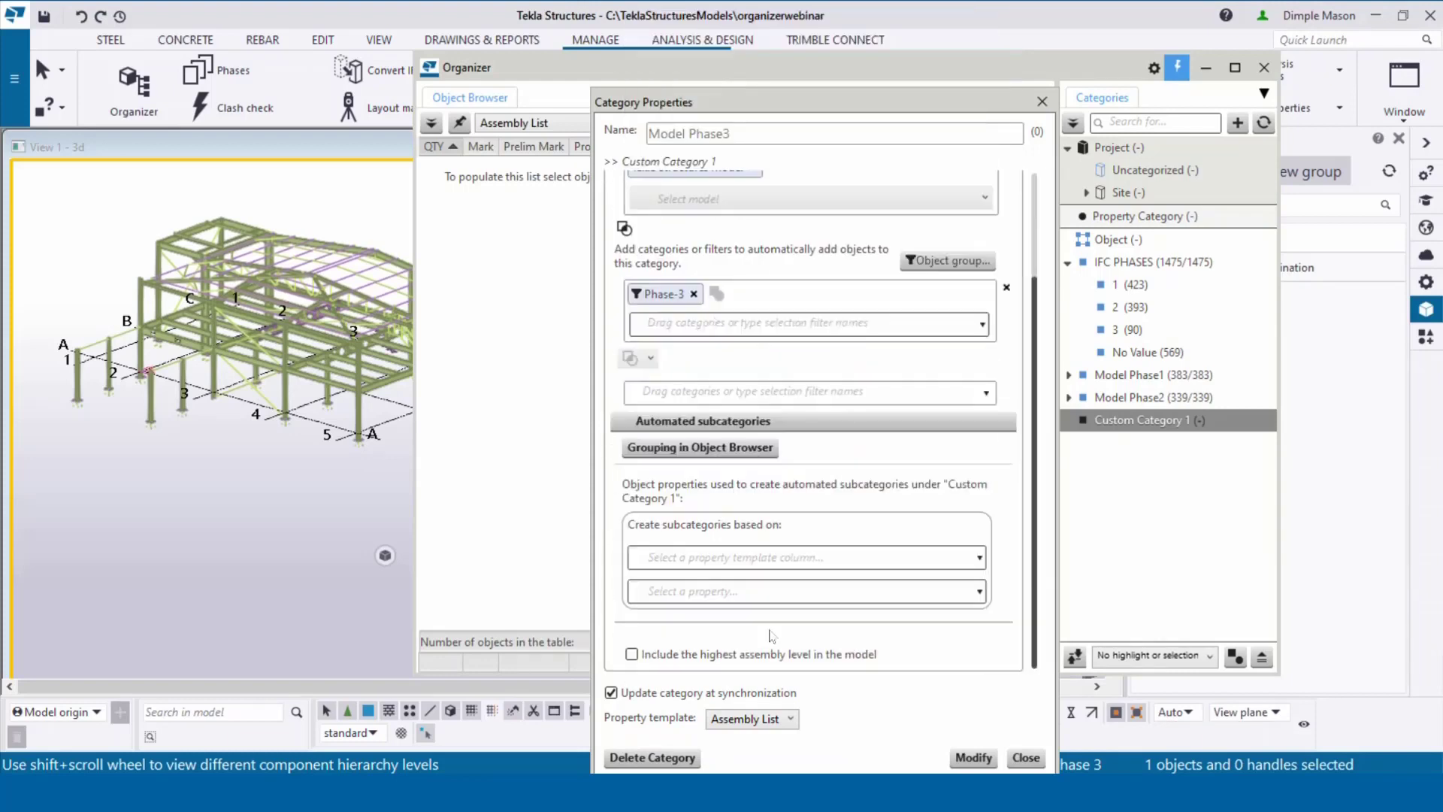
pyautogui.click(767, 559)
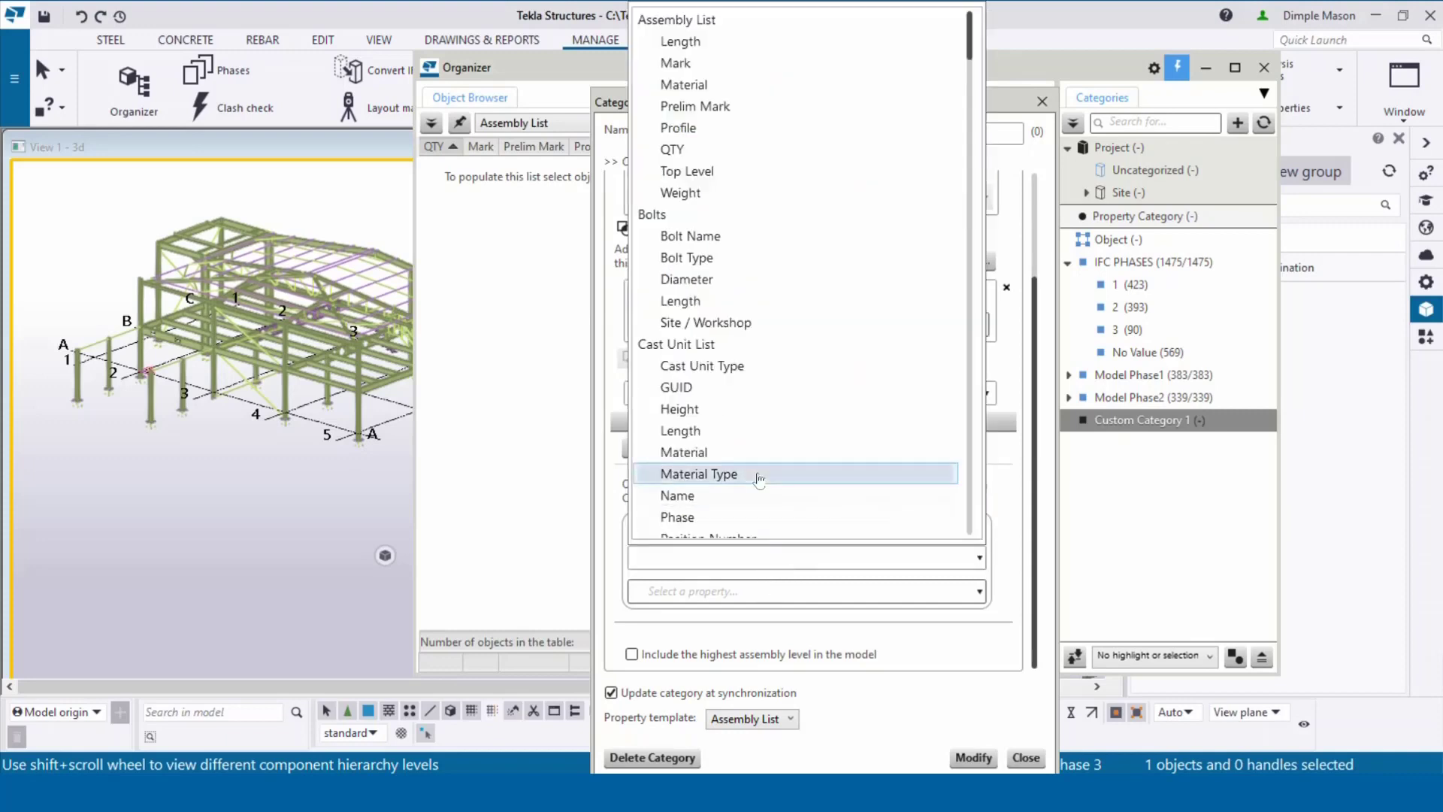
pyautogui.scroll(-5, 761, 475)
pyautogui.scroll(-10, 764, 475)
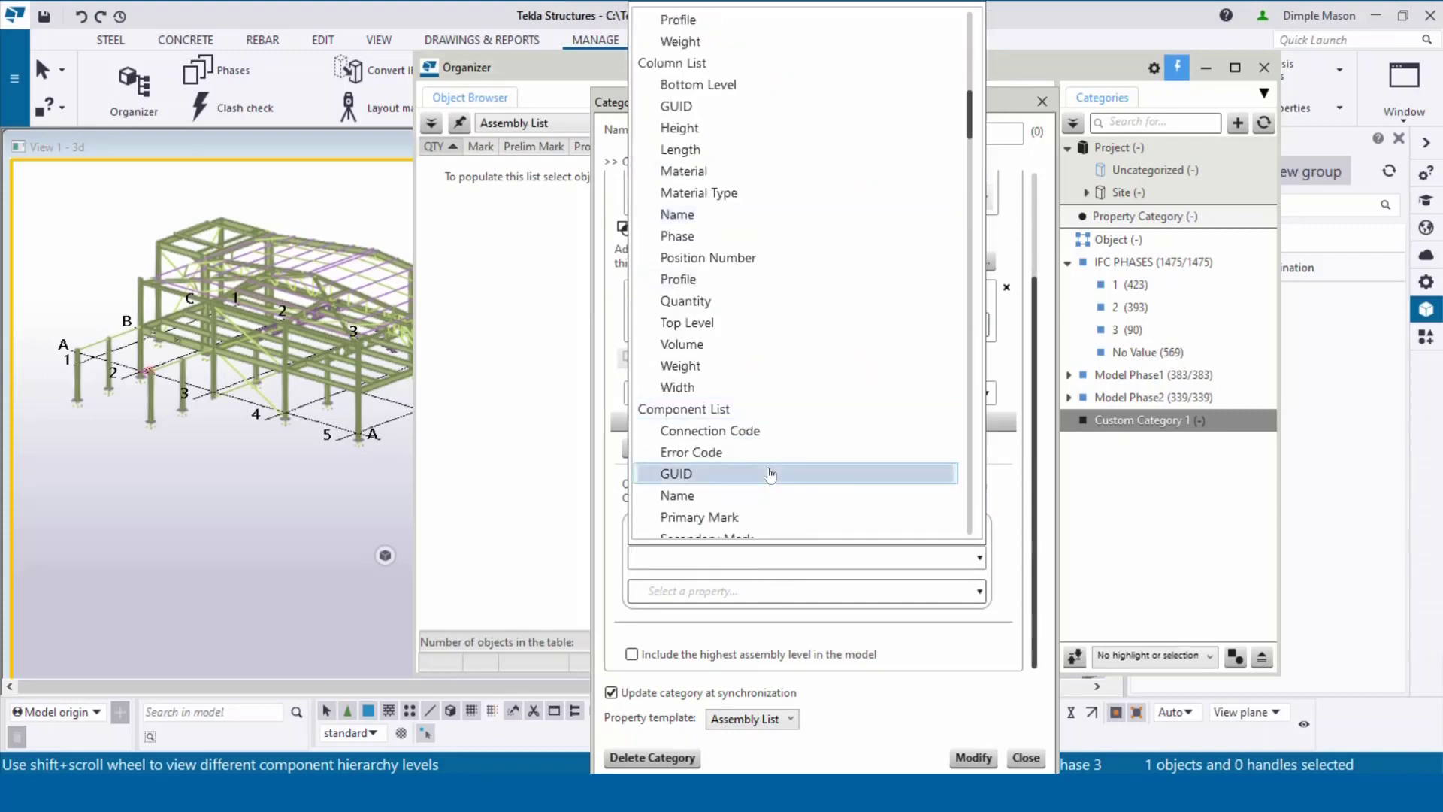
pyautogui.scroll(-1, 772, 474)
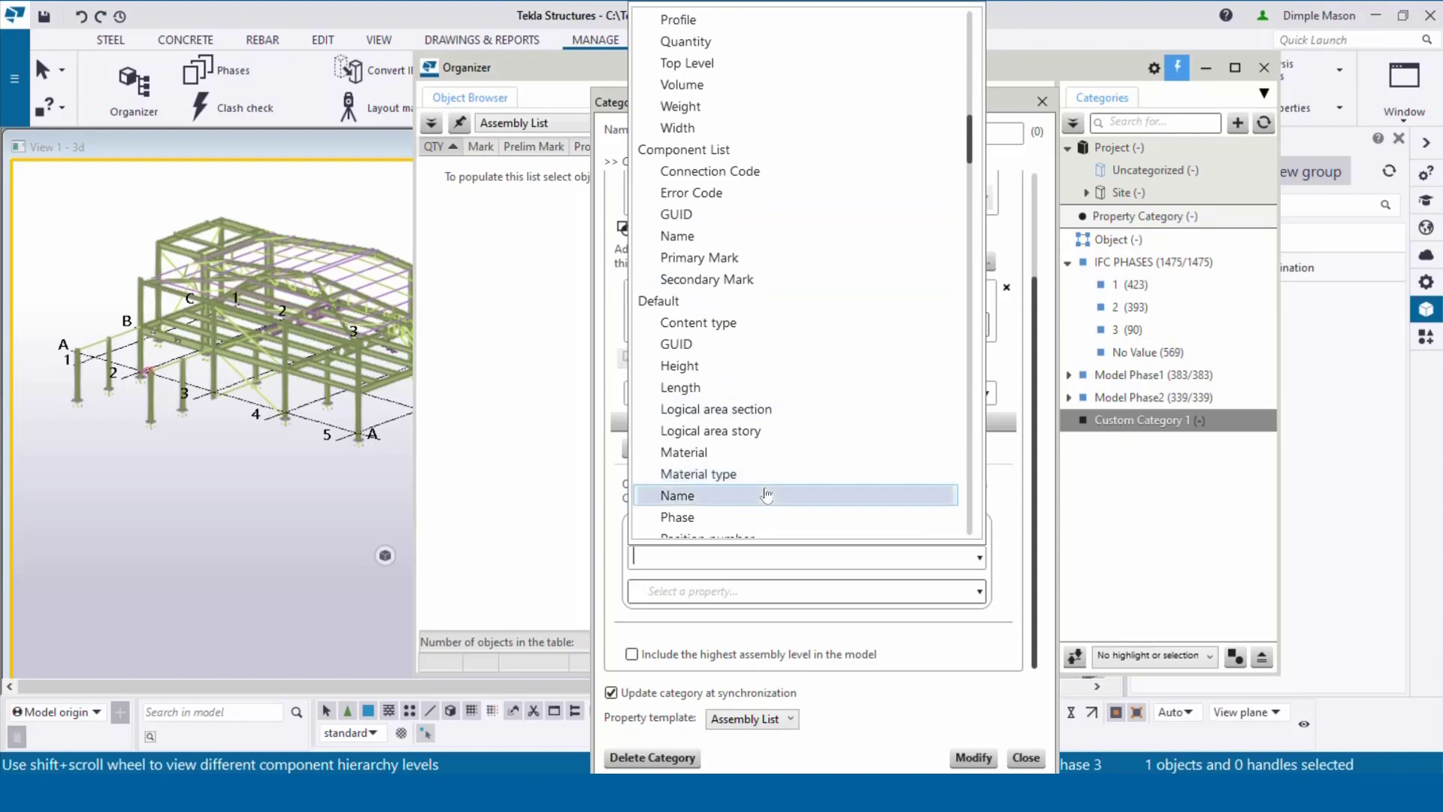
pyautogui.scroll(-1, 769, 492)
pyautogui.click(768, 494)
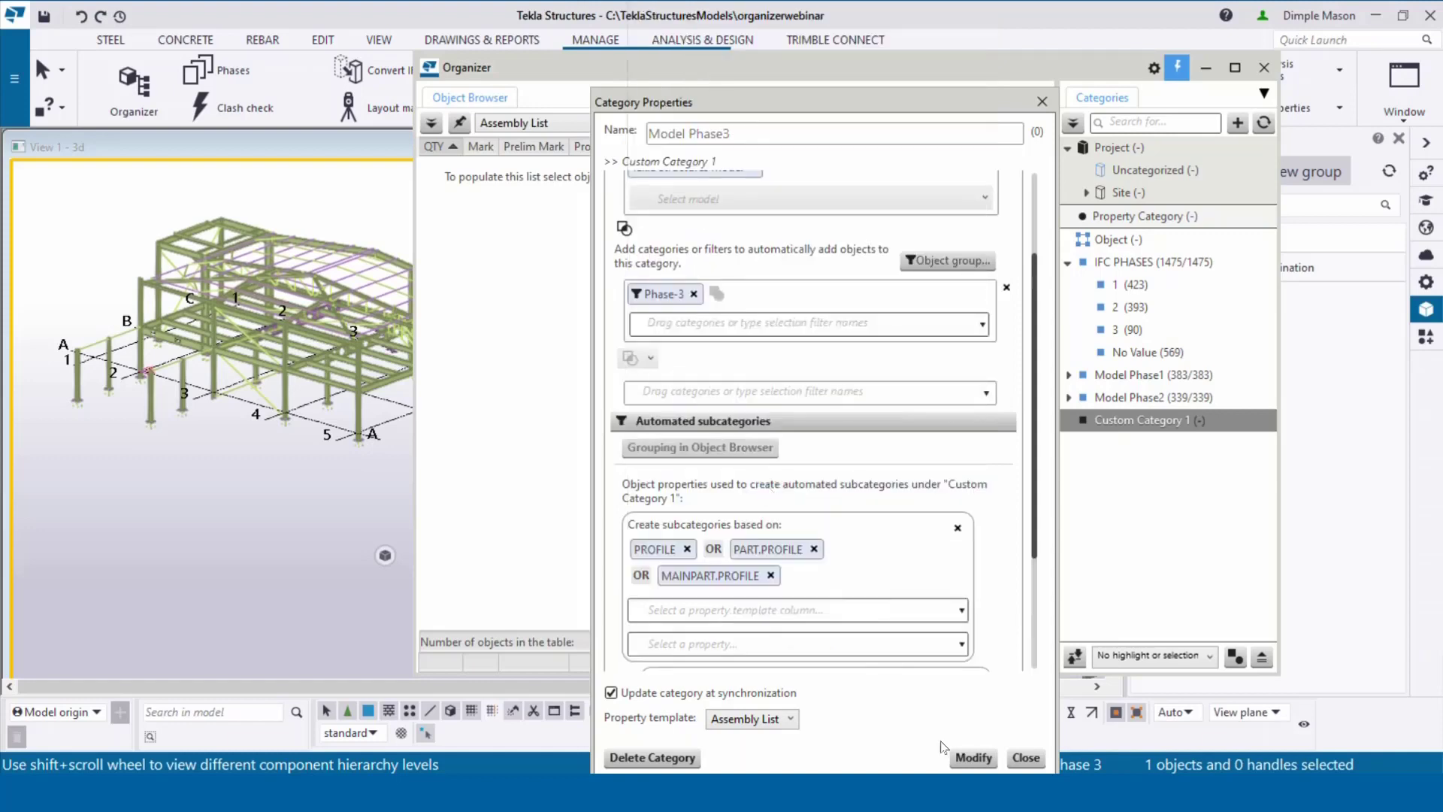
pyautogui.click(975, 757)
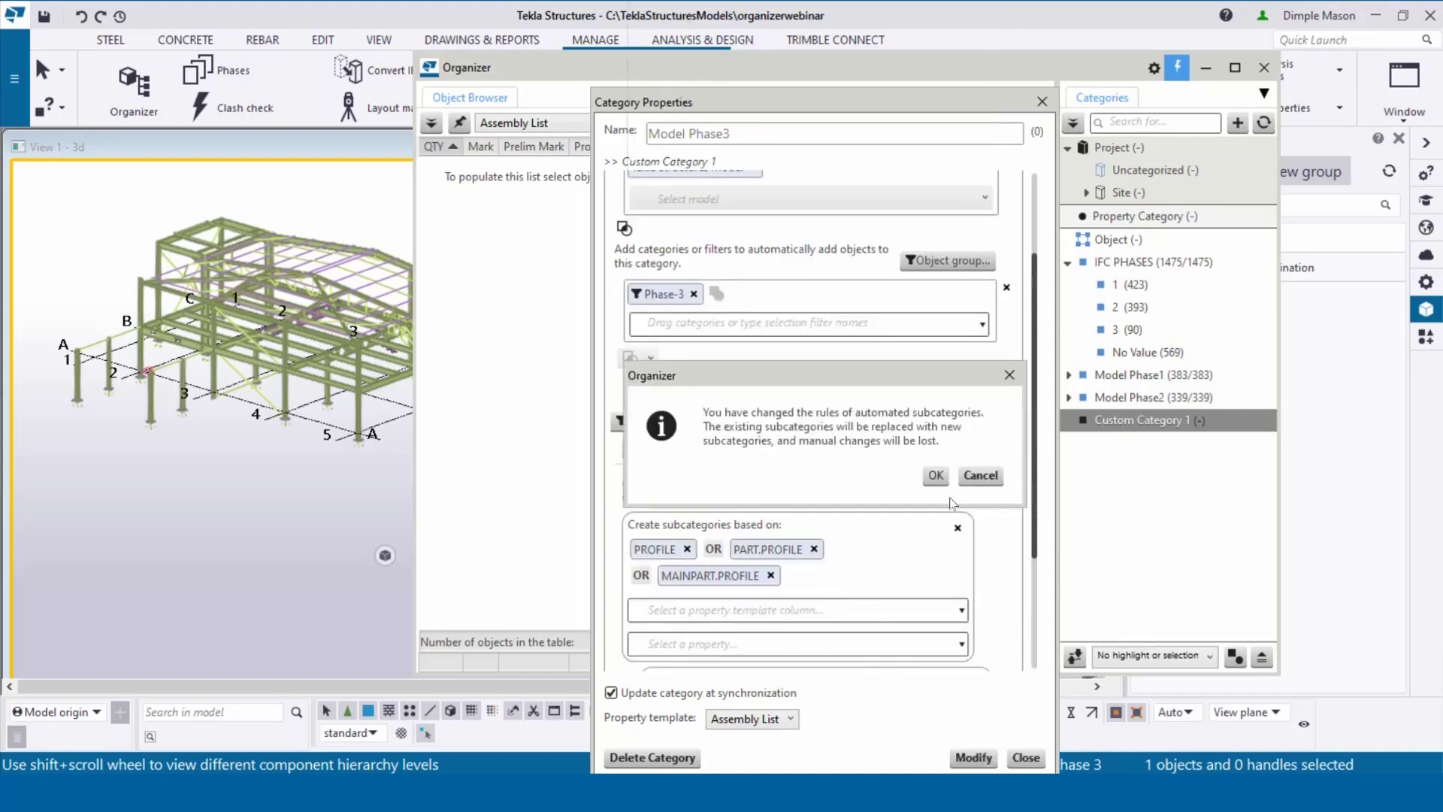
pyautogui.click(932, 479)
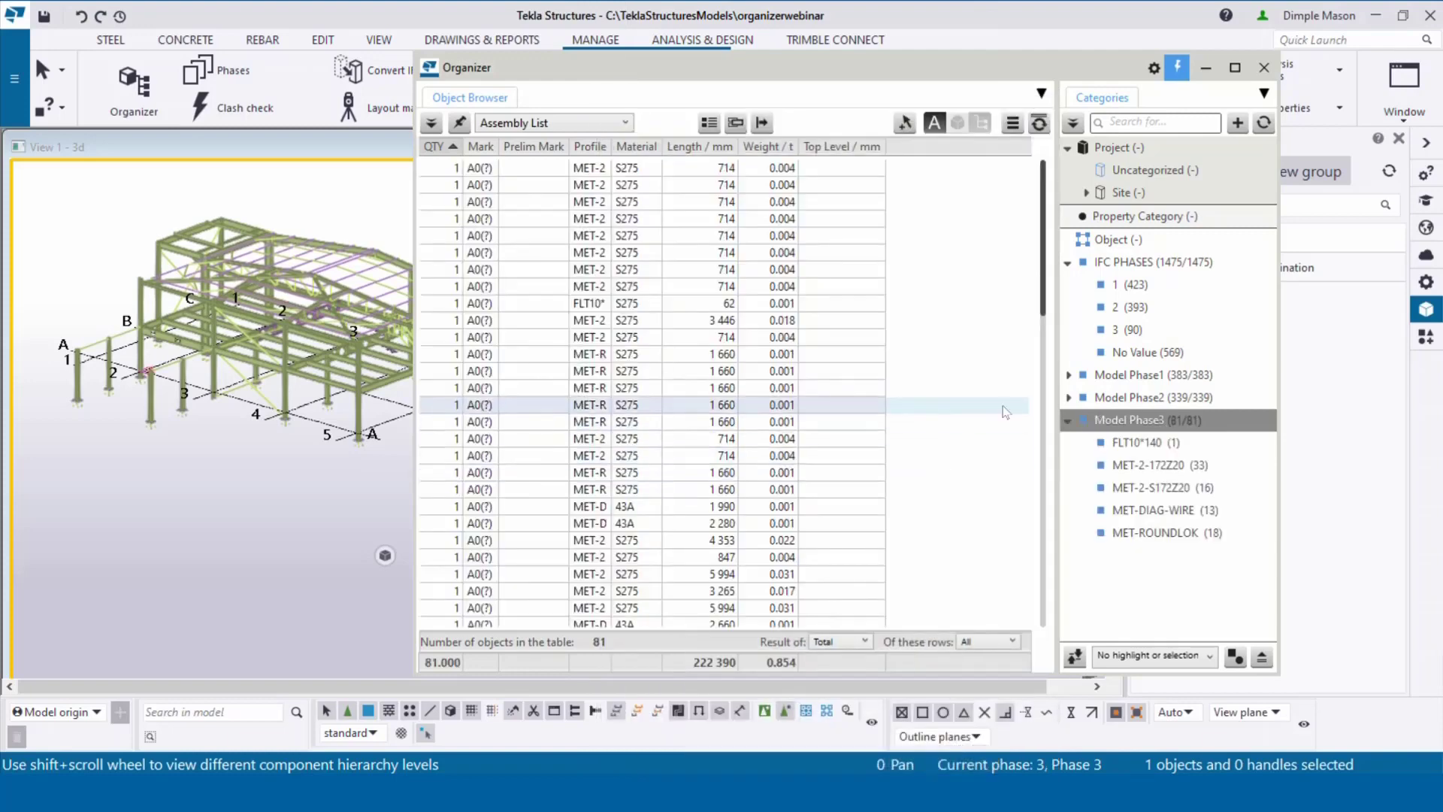
# Step: Collapse Model Phase3's profile subcategories and select the Site category
pyautogui.click(1070, 422)
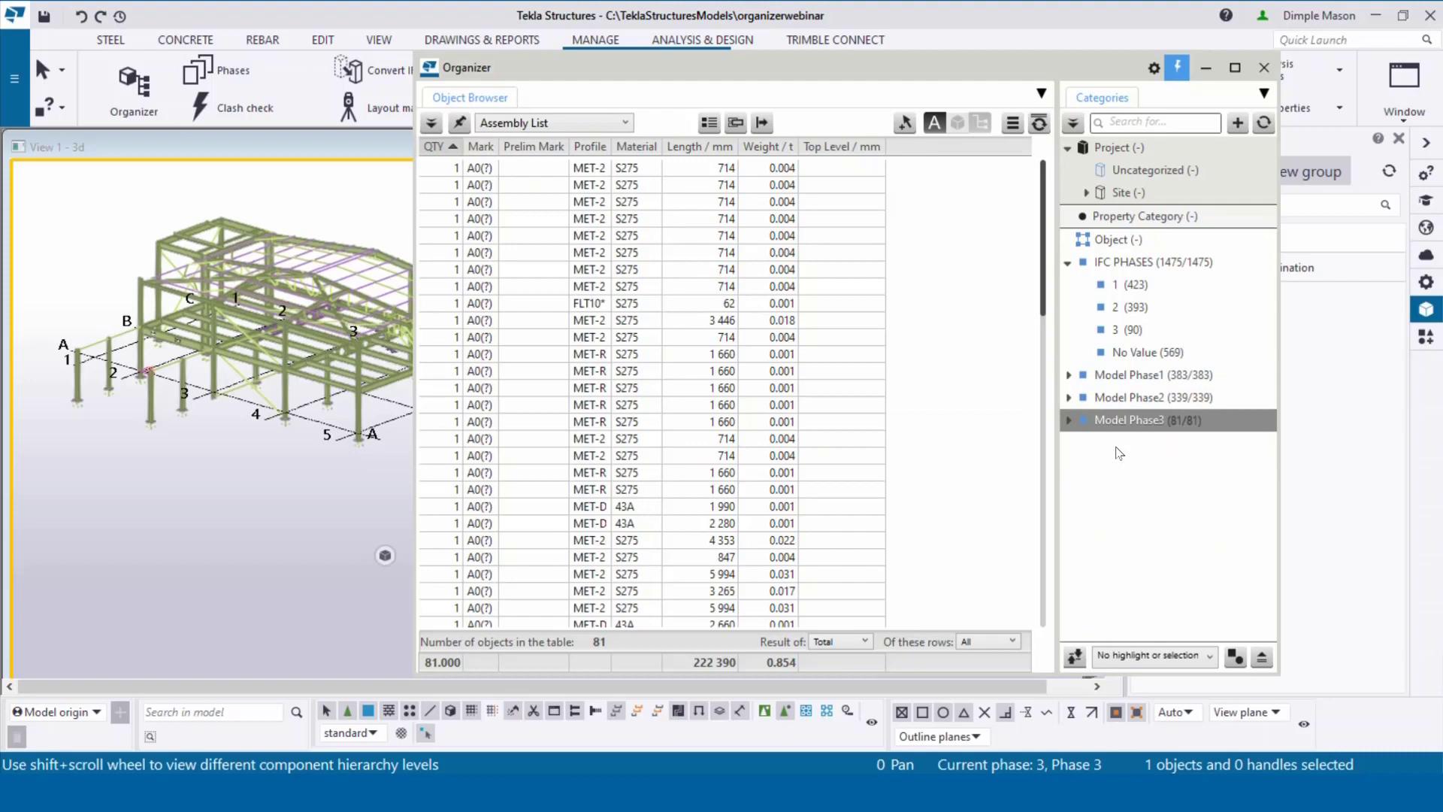
pyautogui.click(1131, 193)
# Step: Synchronize Site to 595 objects, review its building, sections and floors, then shift the Organizer right
pyautogui.rightClick(1132, 193)
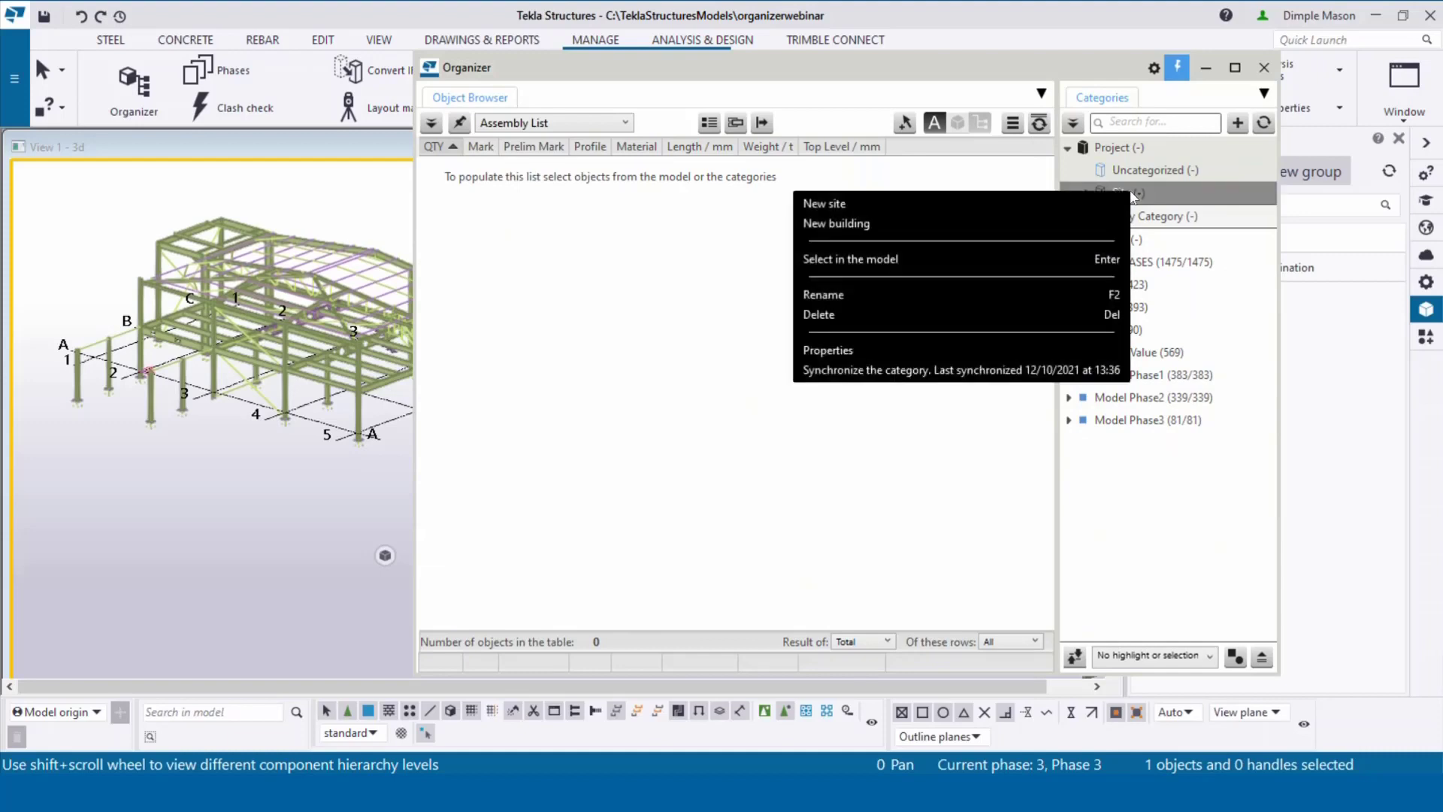
pyautogui.click(975, 370)
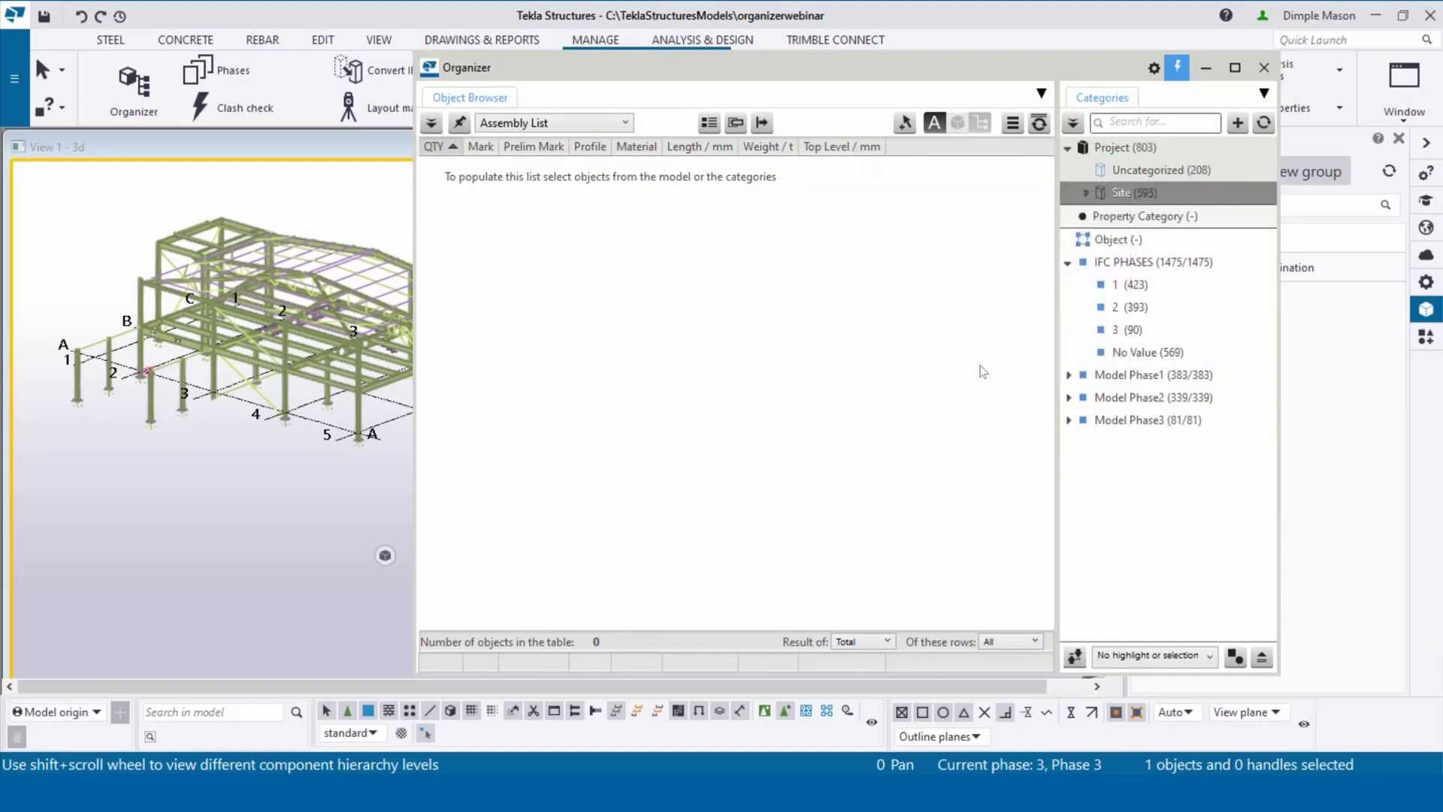
pyautogui.click(1087, 192)
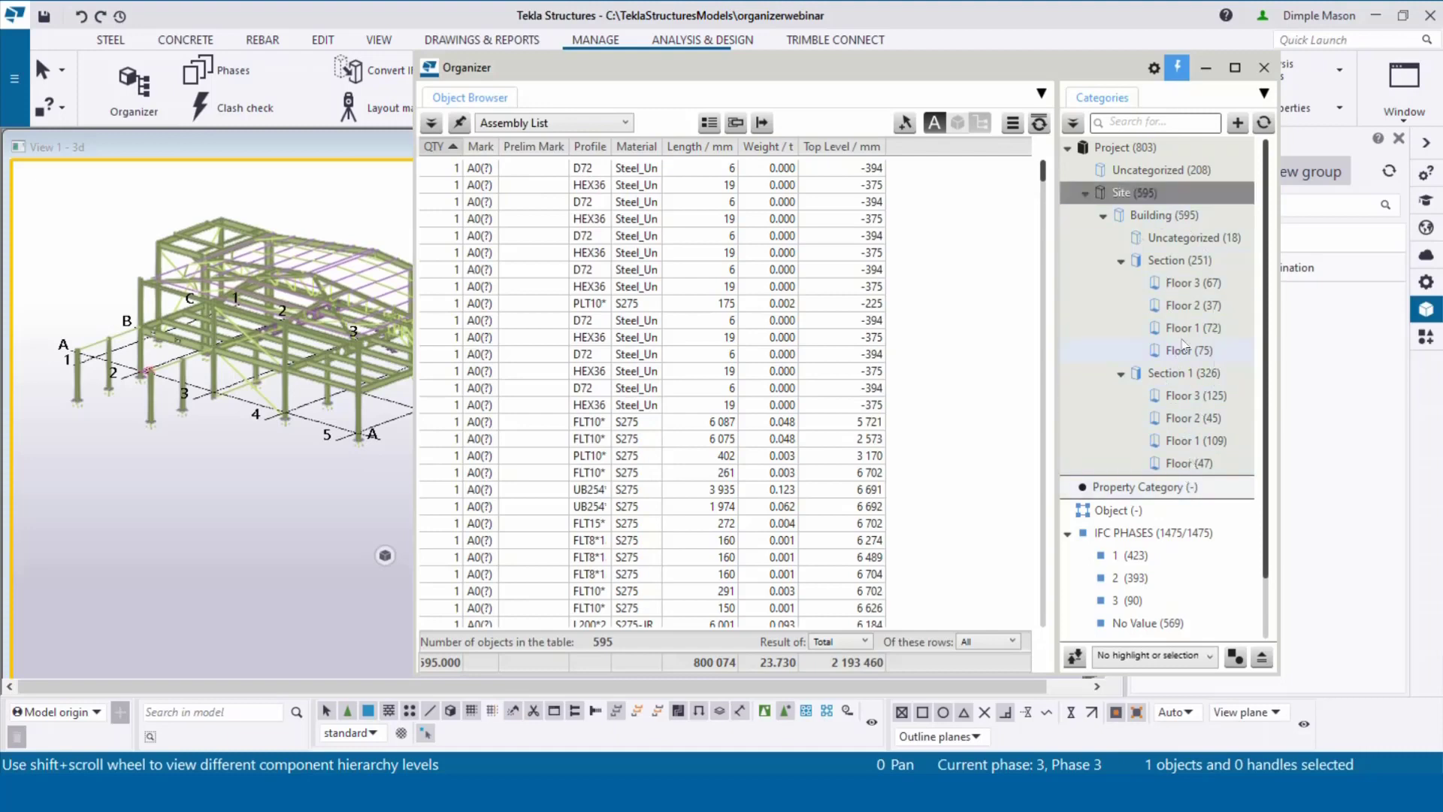
pyautogui.click(1083, 194)
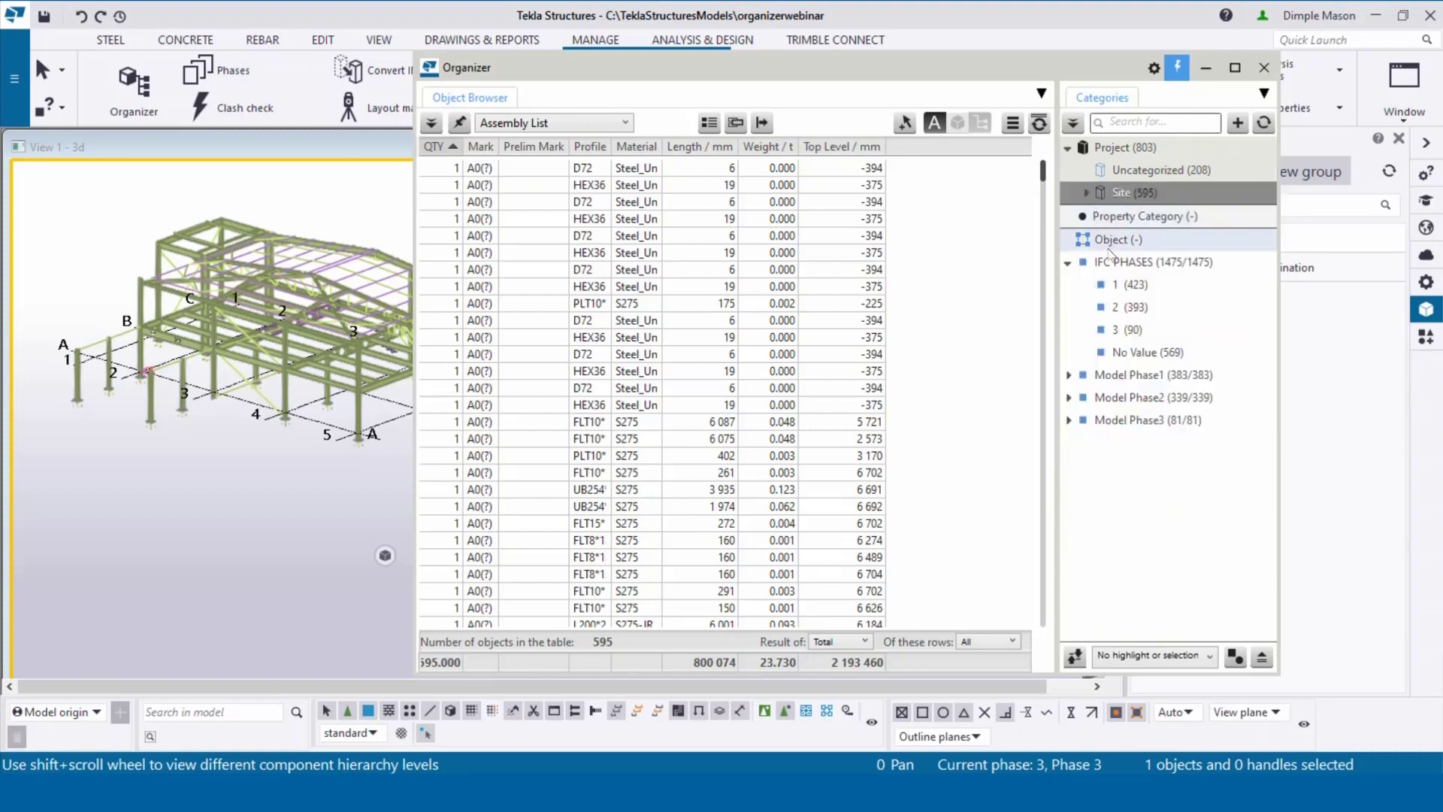
pyautogui.moveTo(874, 69); pyautogui.dragTo(1006, 53)
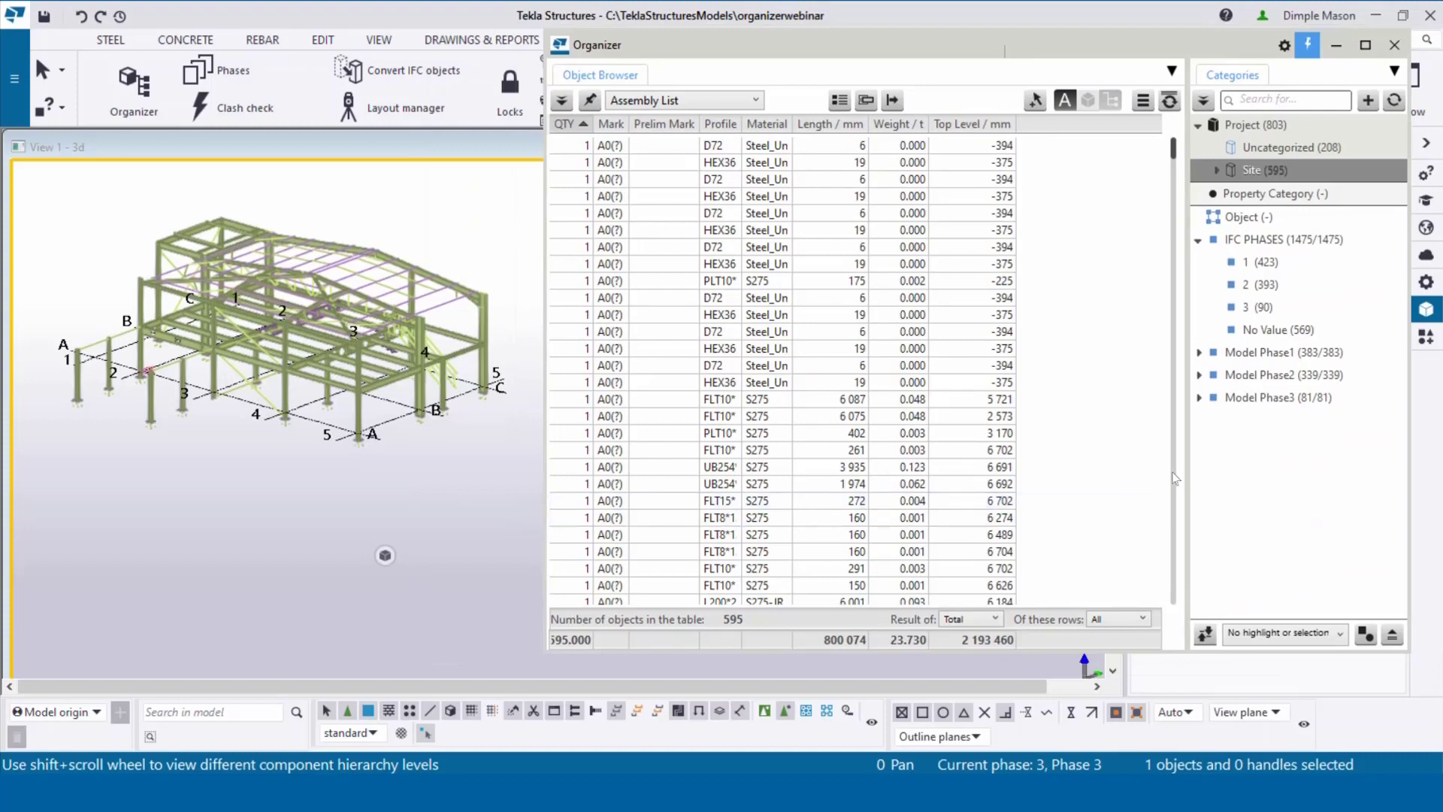
# Step: Create a custom Organizer property with name and property 'Uniclass', of property type UDA
pyautogui.click(1285, 46)
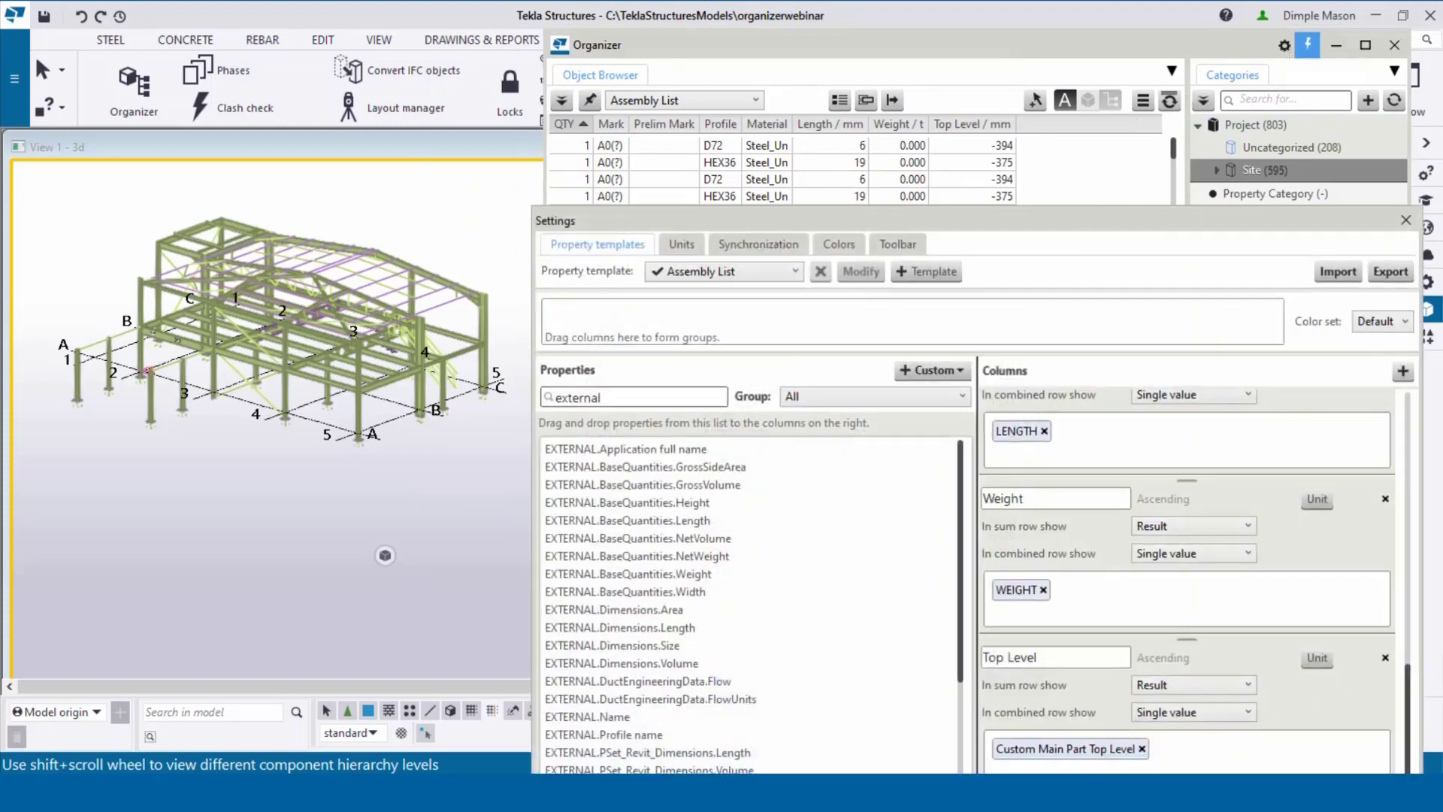
pyautogui.moveTo(1090, 222); pyautogui.dragTo(1037, 112)
pyautogui.click(904, 265)
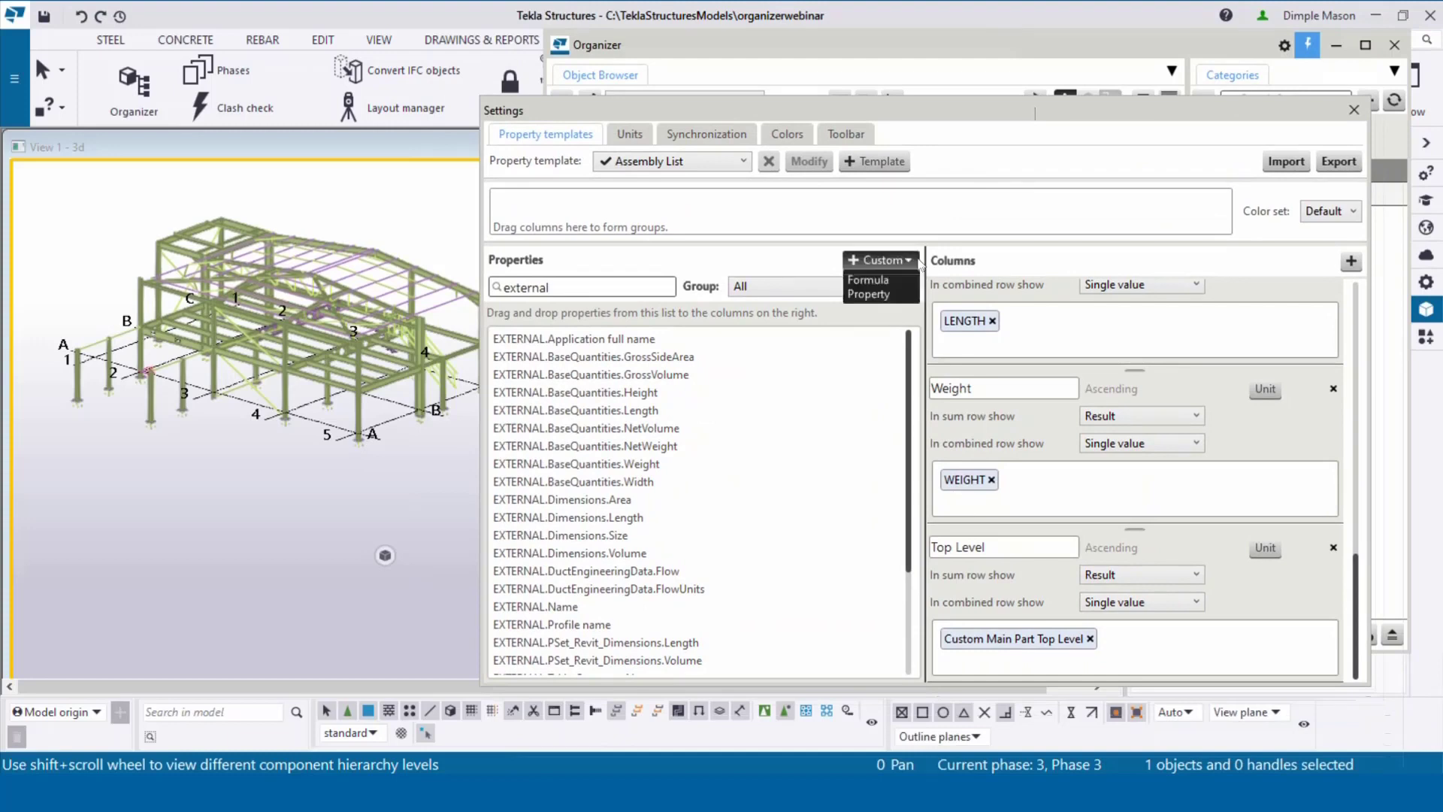
pyautogui.click(891, 294)
pyautogui.click(888, 329)
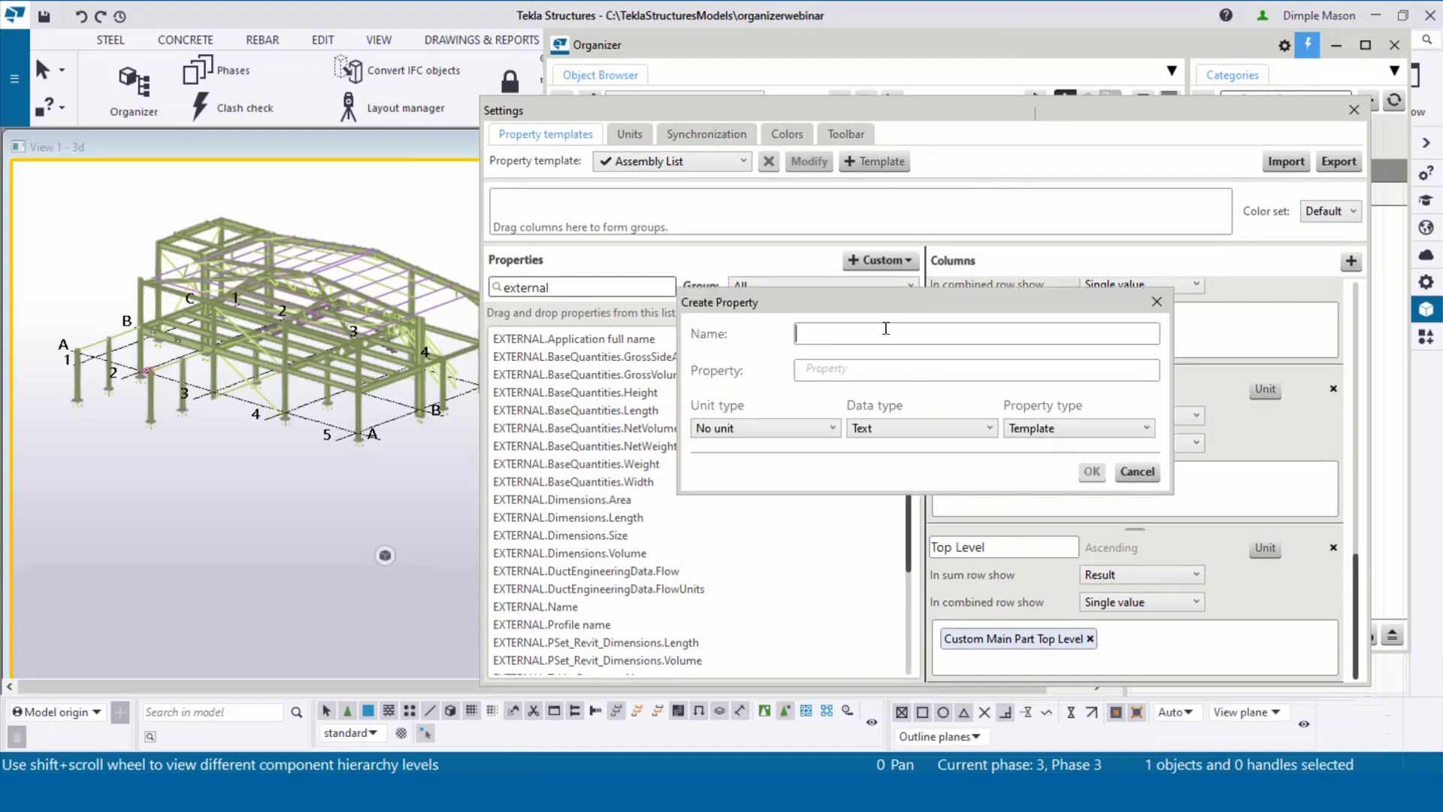
pyautogui.write('Uniclass')
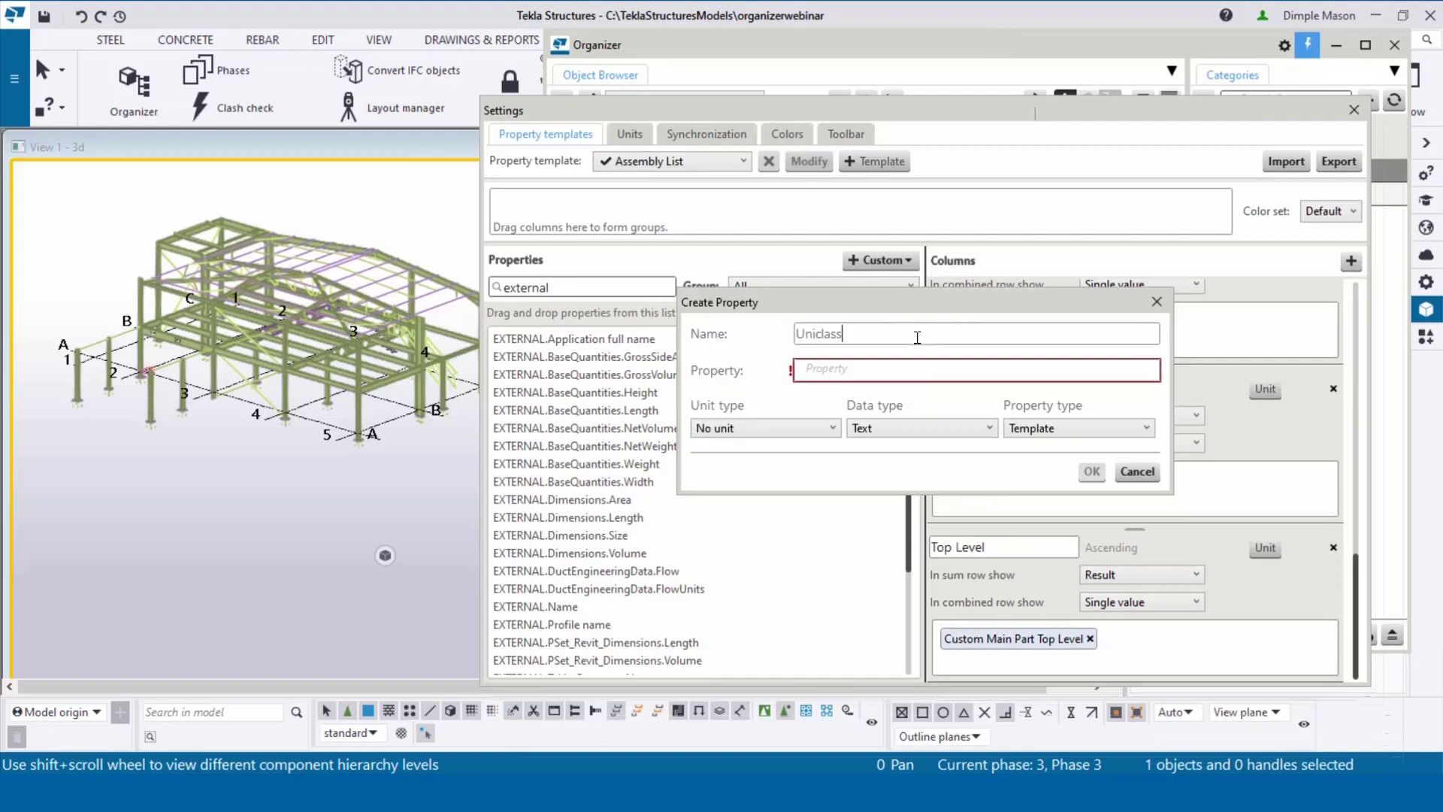
pyautogui.moveTo(914, 335); pyautogui.dragTo(784, 337)
pyautogui.hotkey('ctrl', 'c')
pyautogui.click(853, 369)
pyautogui.hotkey('ctrl', 'v')
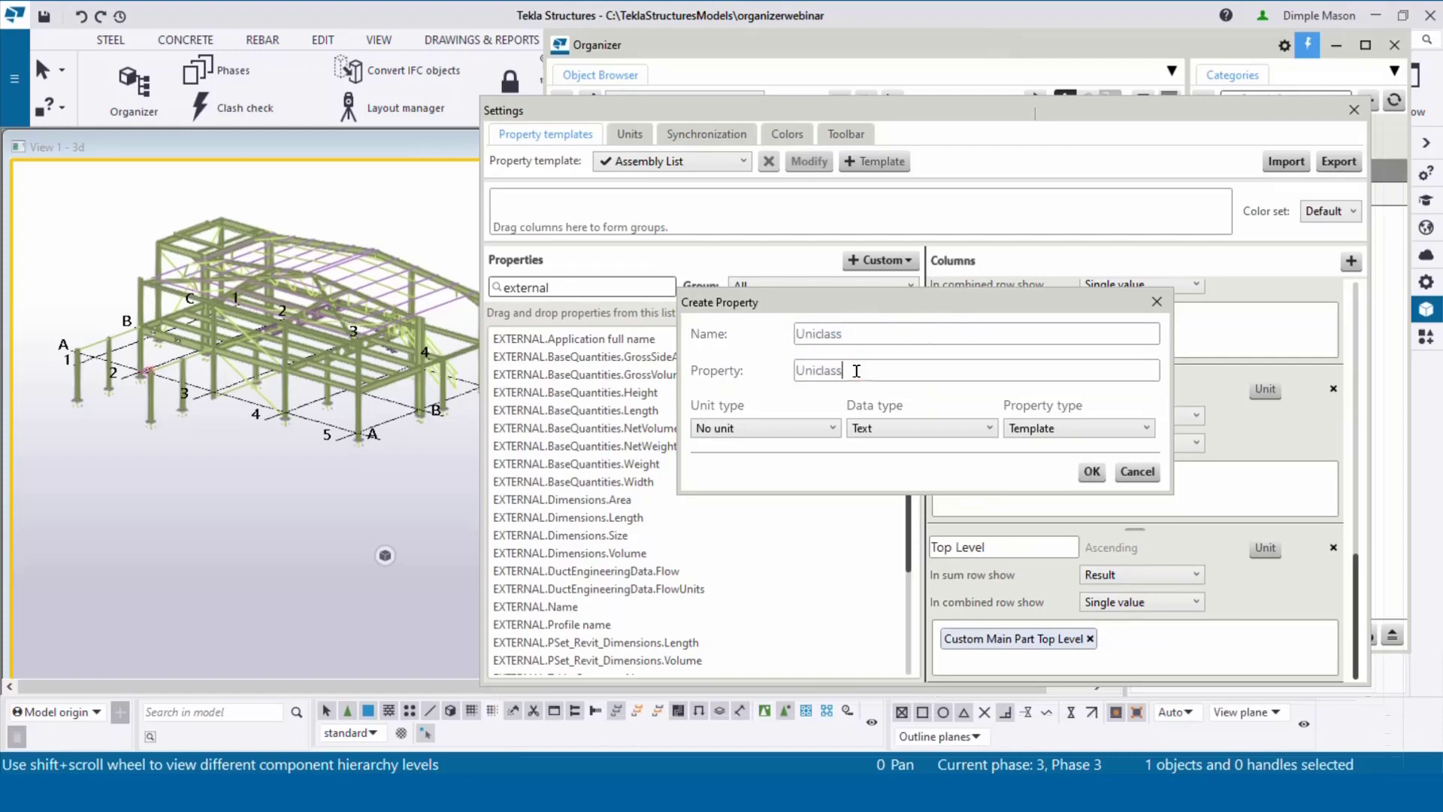
pyautogui.click(1072, 422)
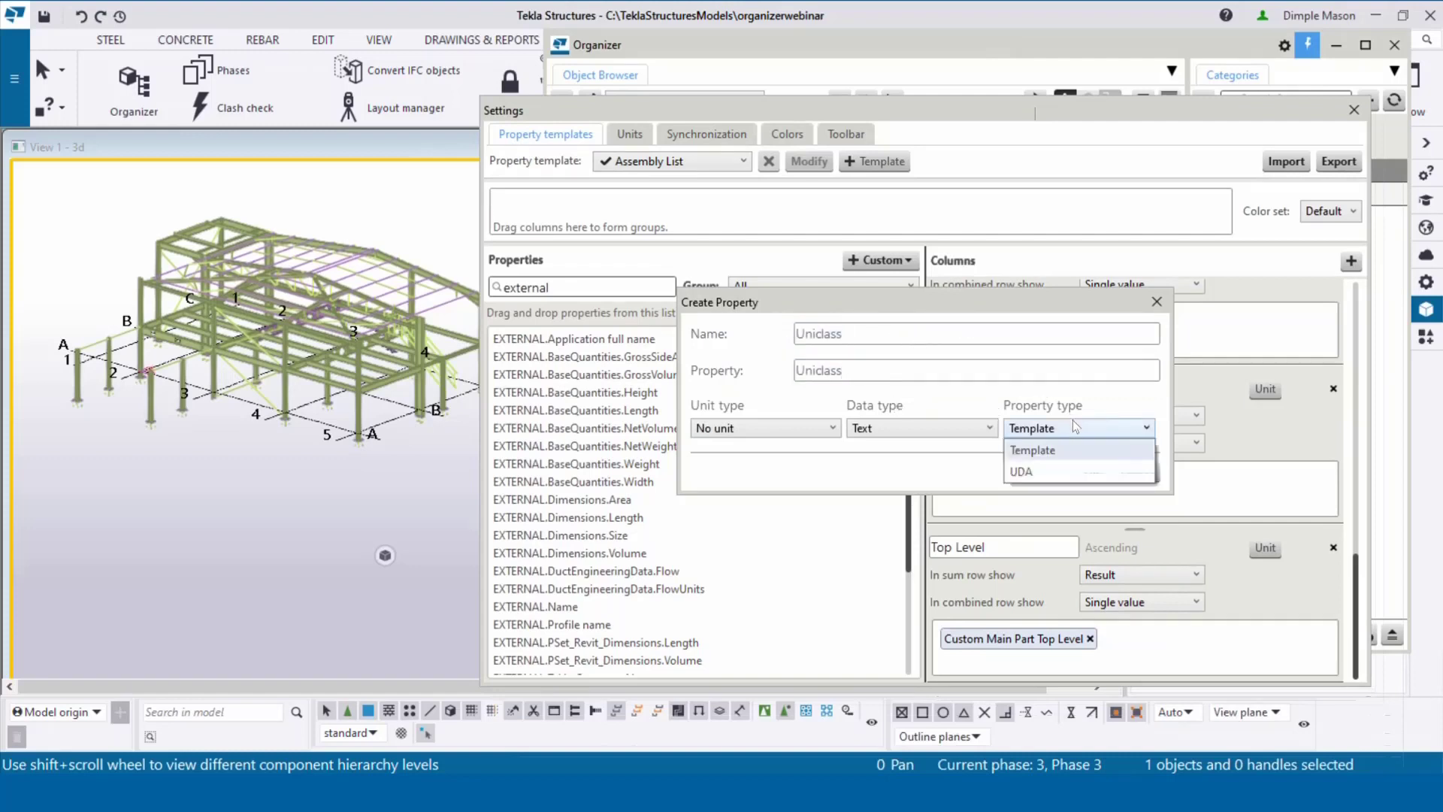
pyautogui.click(1044, 474)
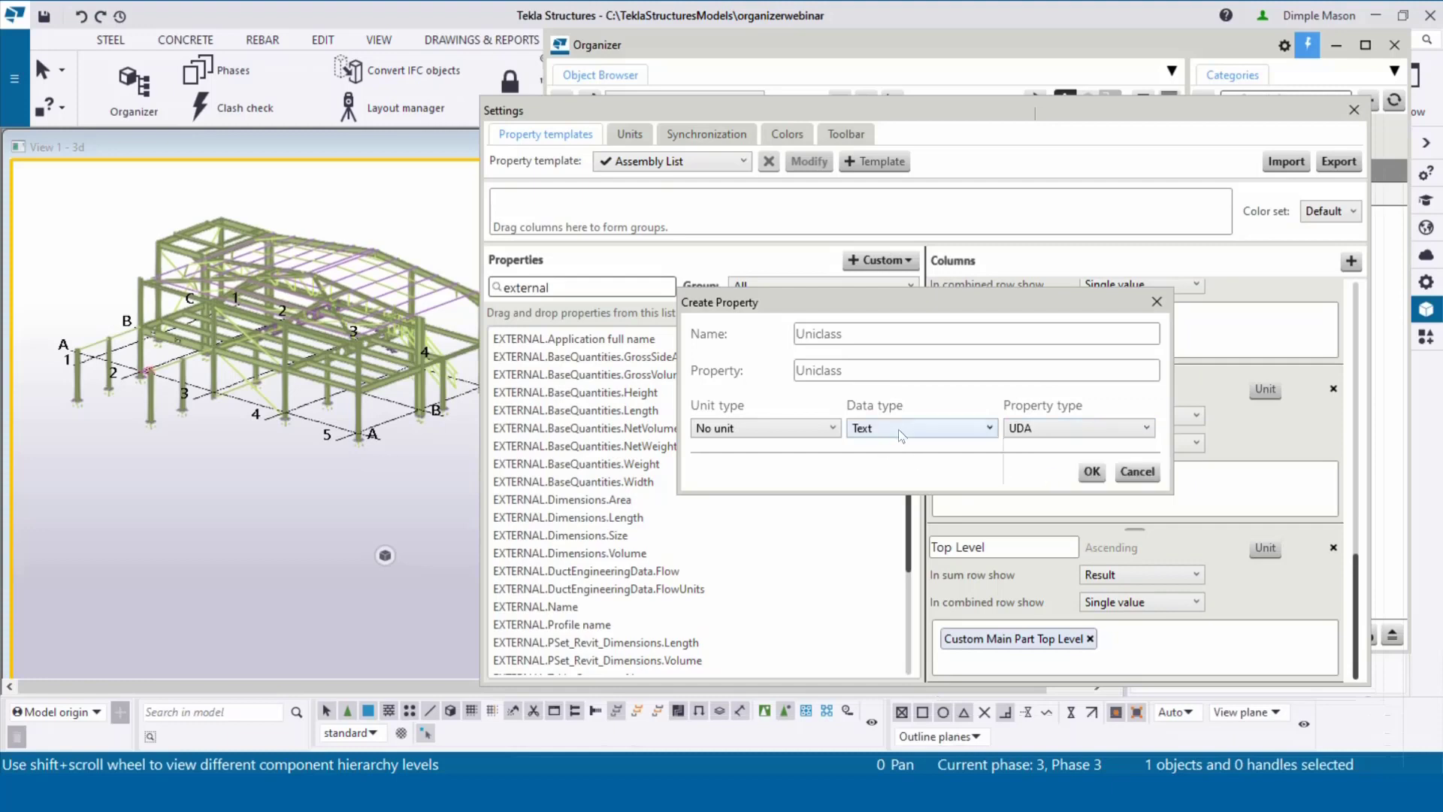
pyautogui.click(1092, 471)
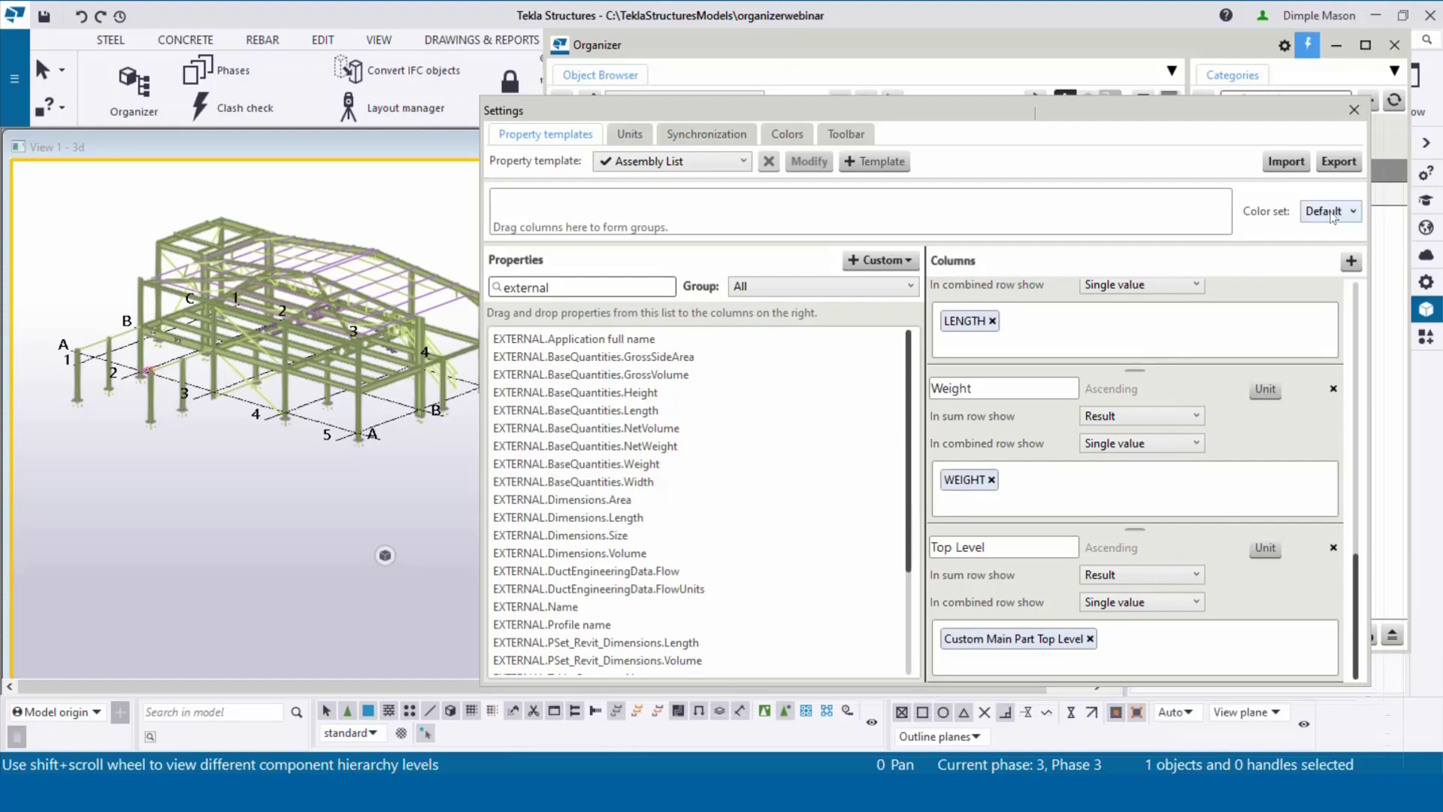
# Step: Add a new column holding the Uniclass property to the Assembly List template and save it
pyautogui.click(1350, 262)
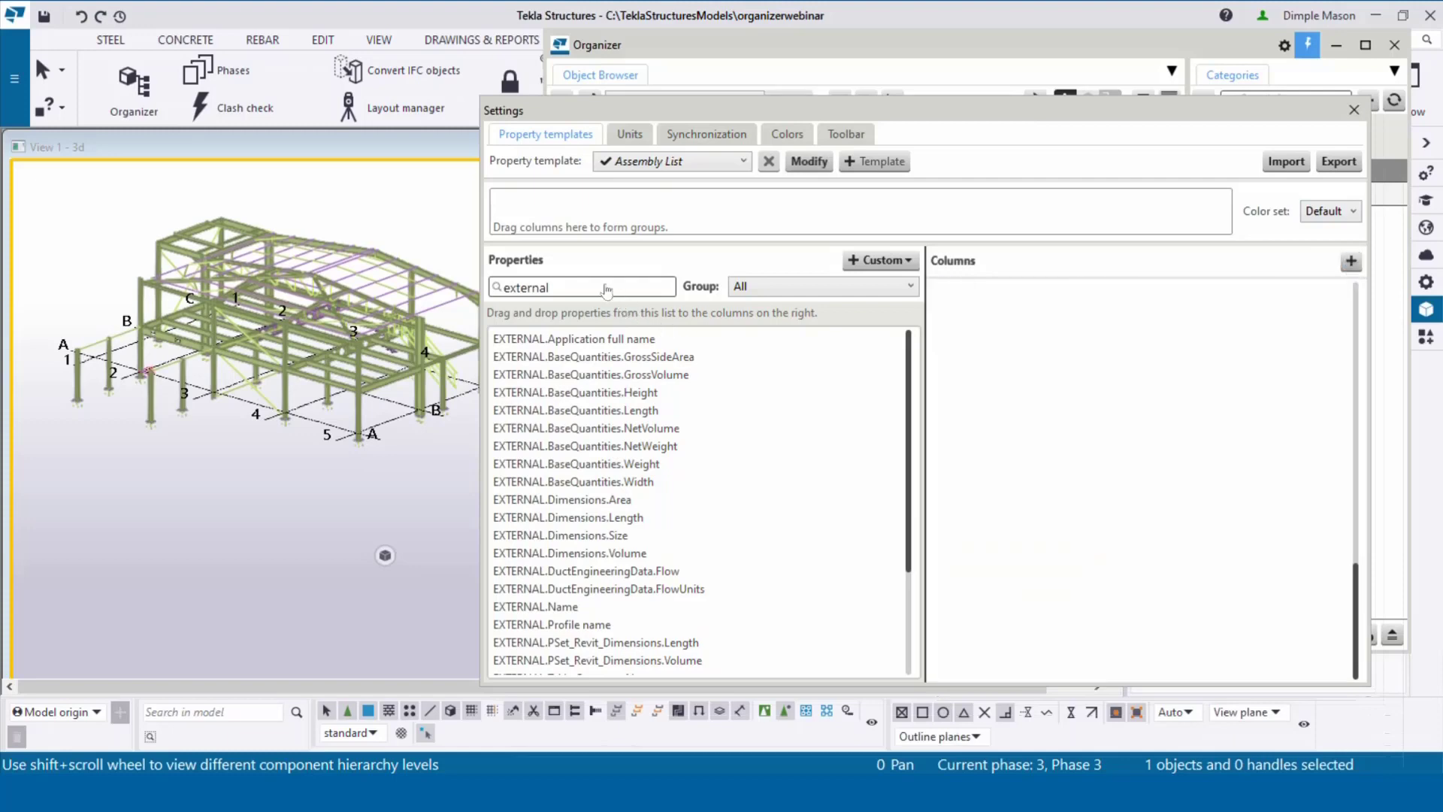
pyautogui.doubleClick(600, 285)
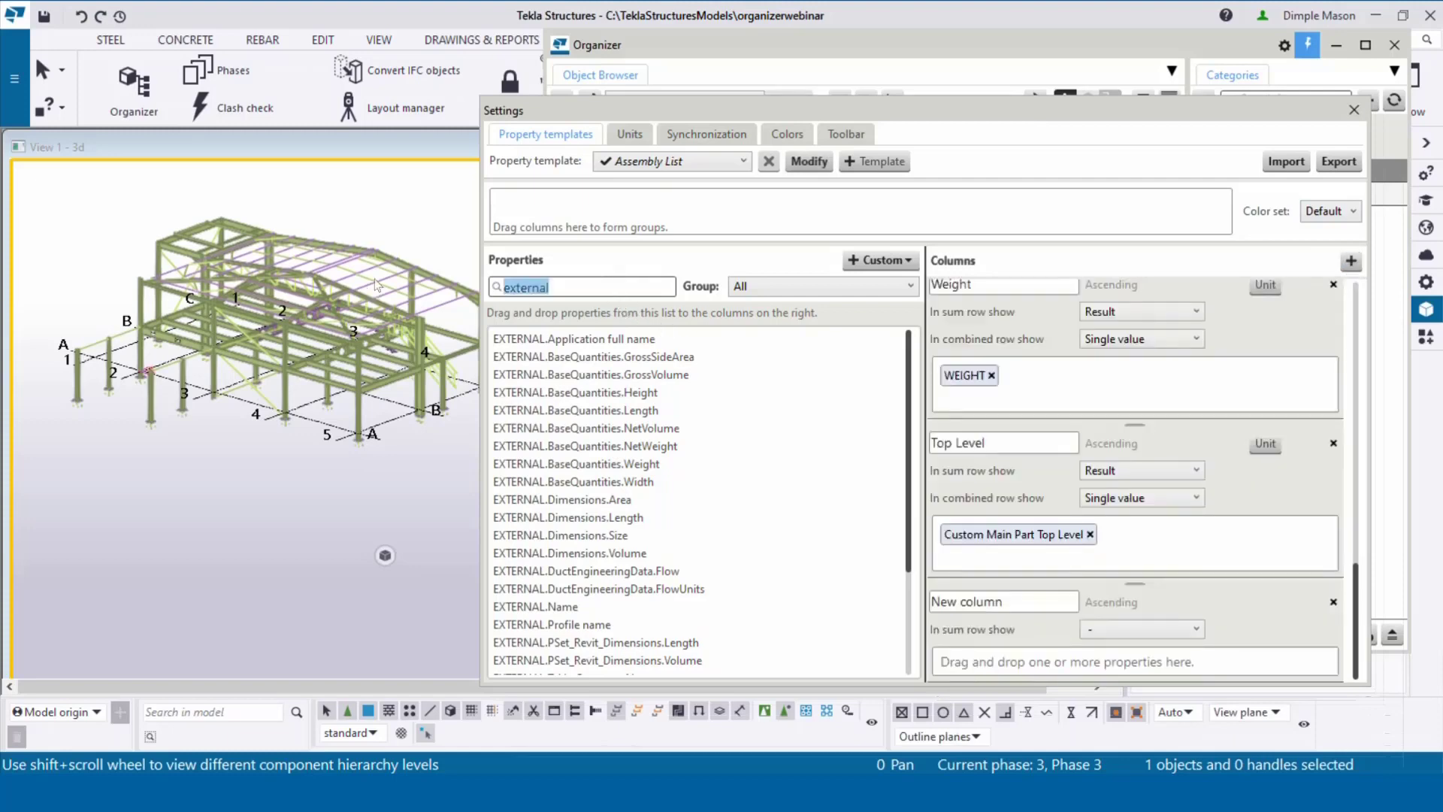
pyautogui.write('Unicl')
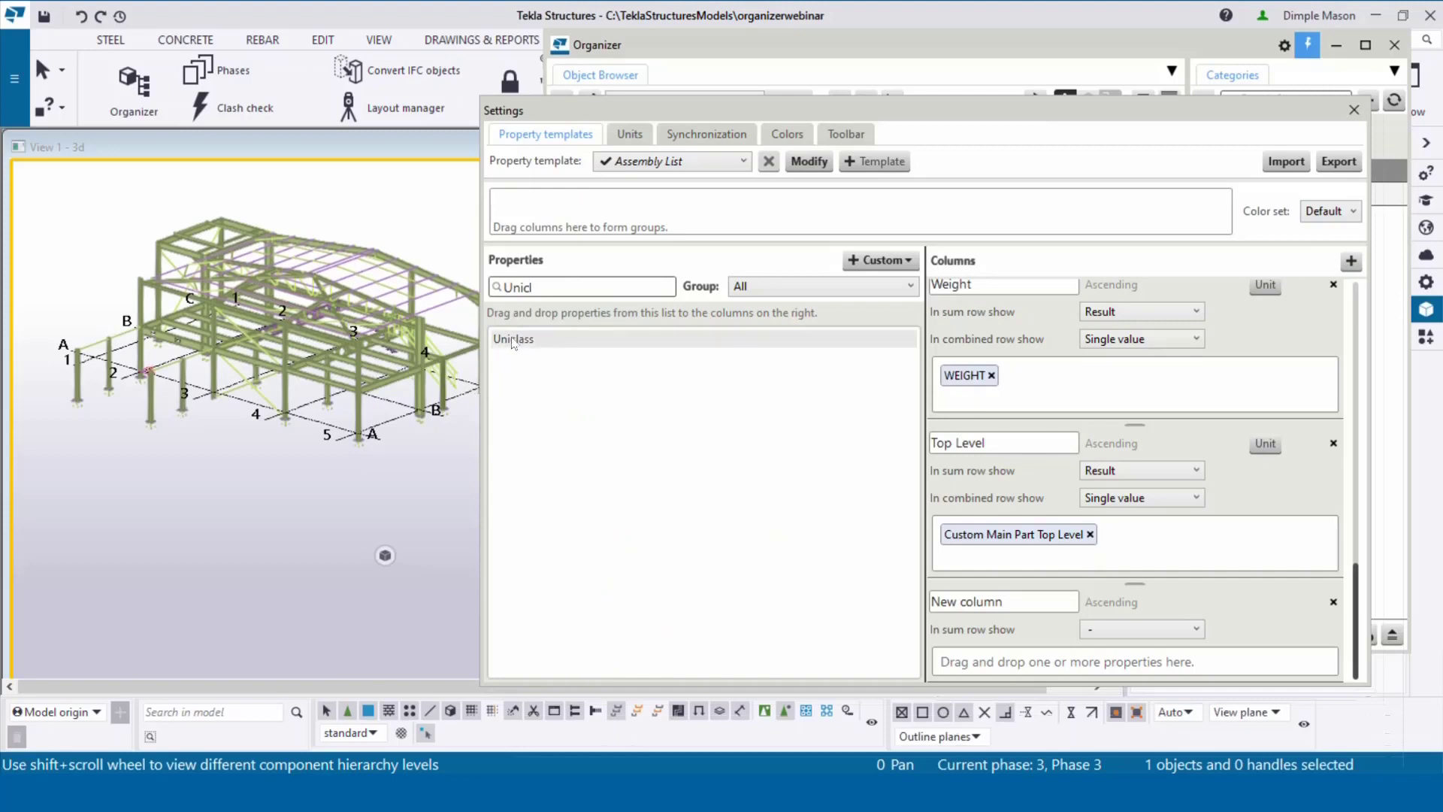
pyautogui.moveTo(513, 342); pyautogui.dragTo(1015, 668)
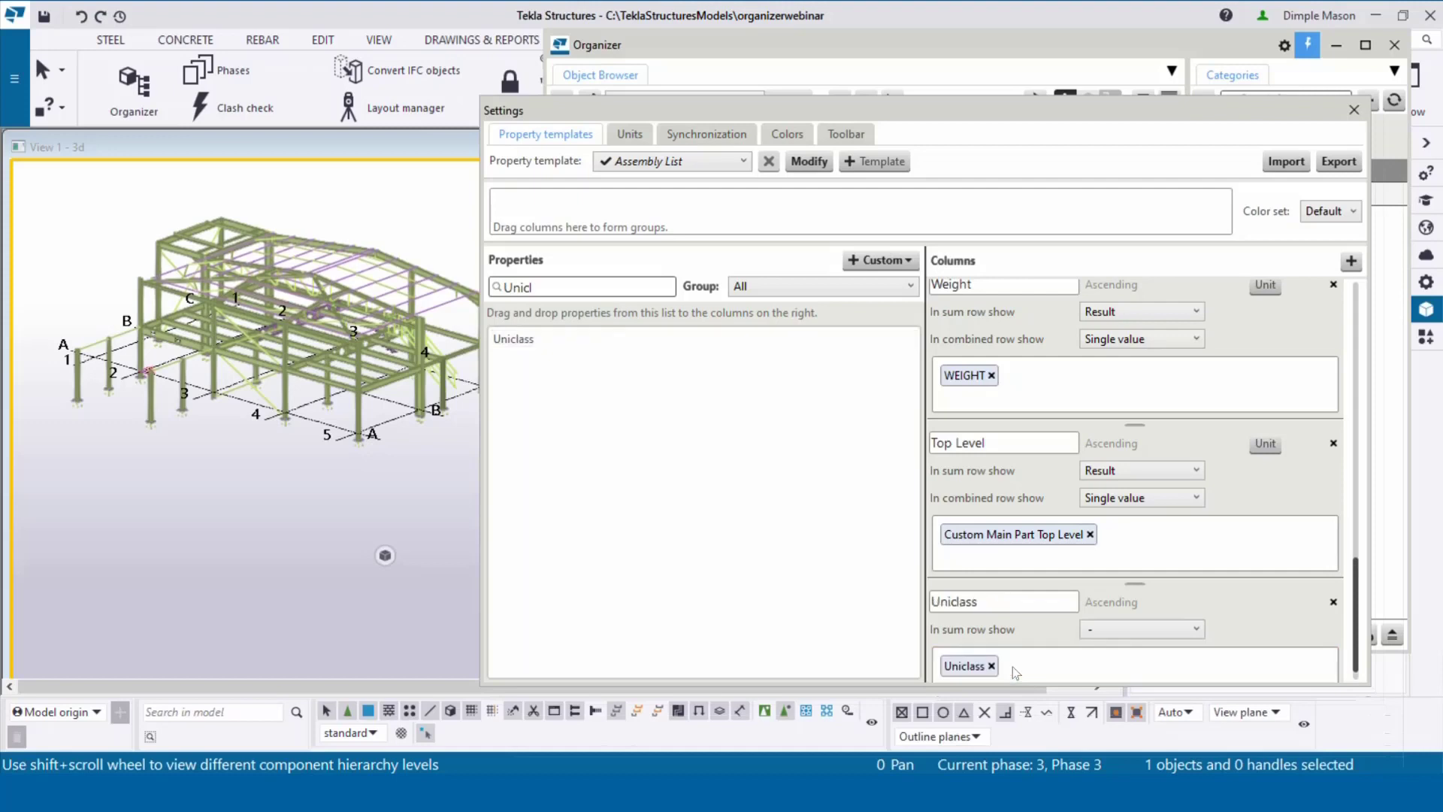
pyautogui.click(804, 167)
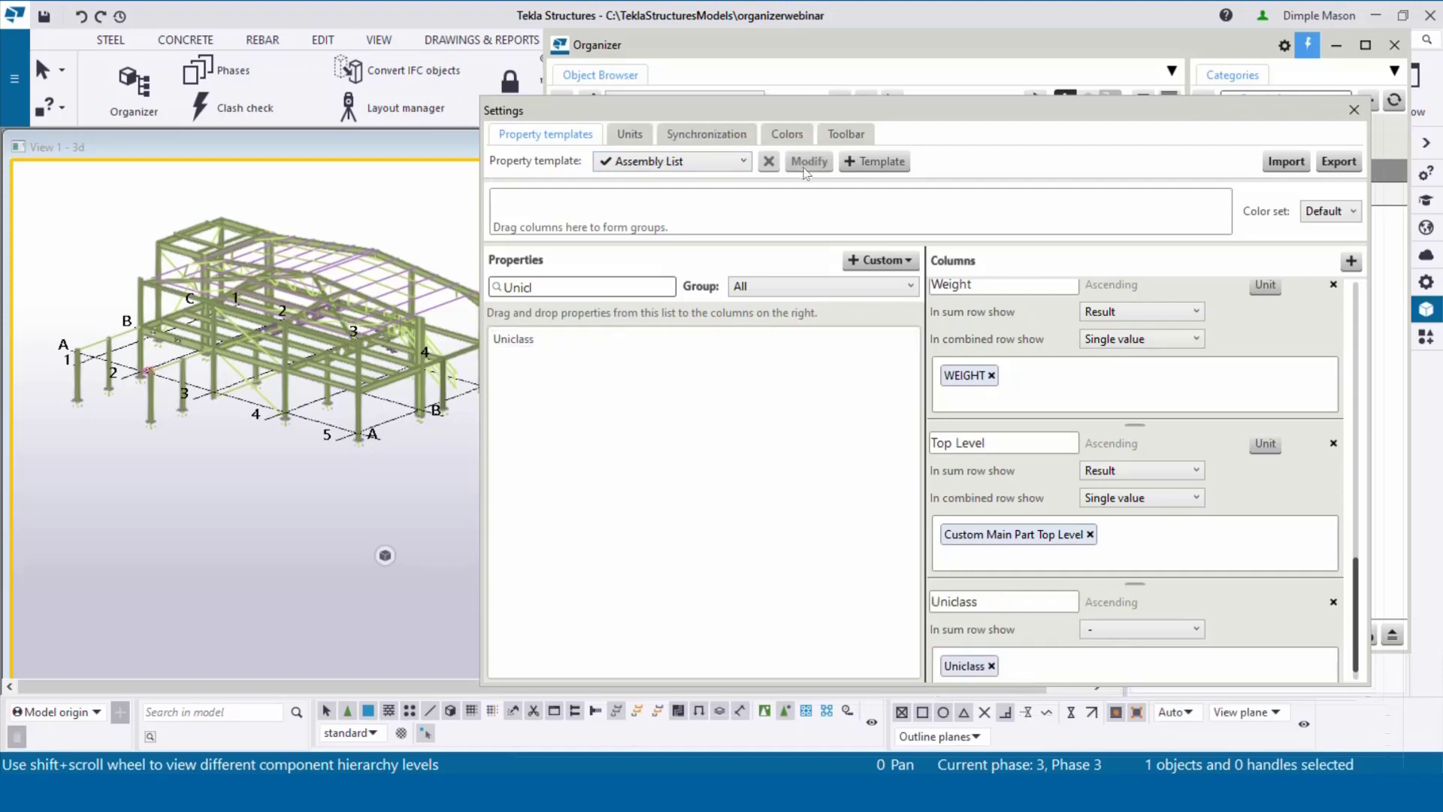
pyautogui.click(1357, 110)
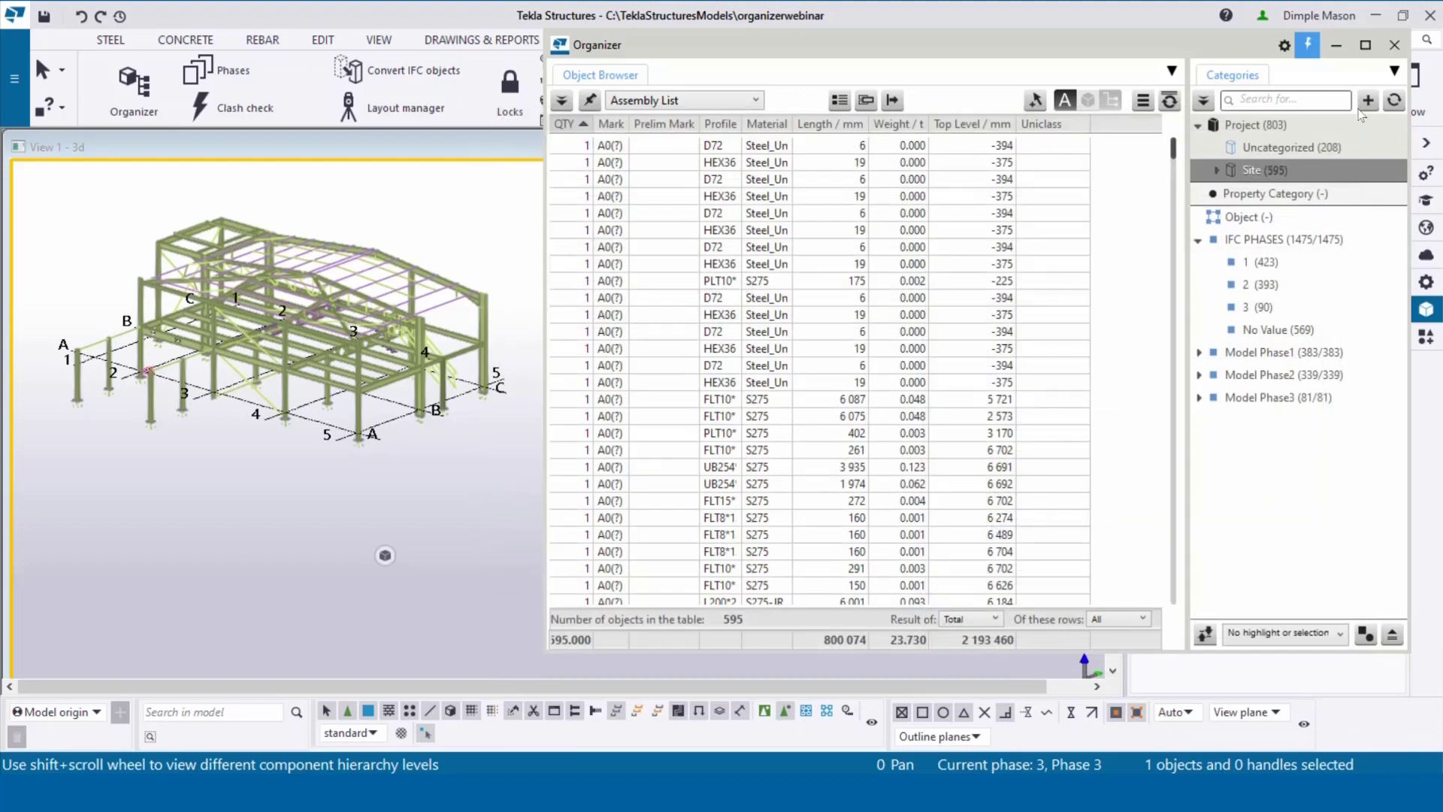
# Step: Name the property category 'uniclass' in its settings
pyautogui.doubleClick(1283, 195)
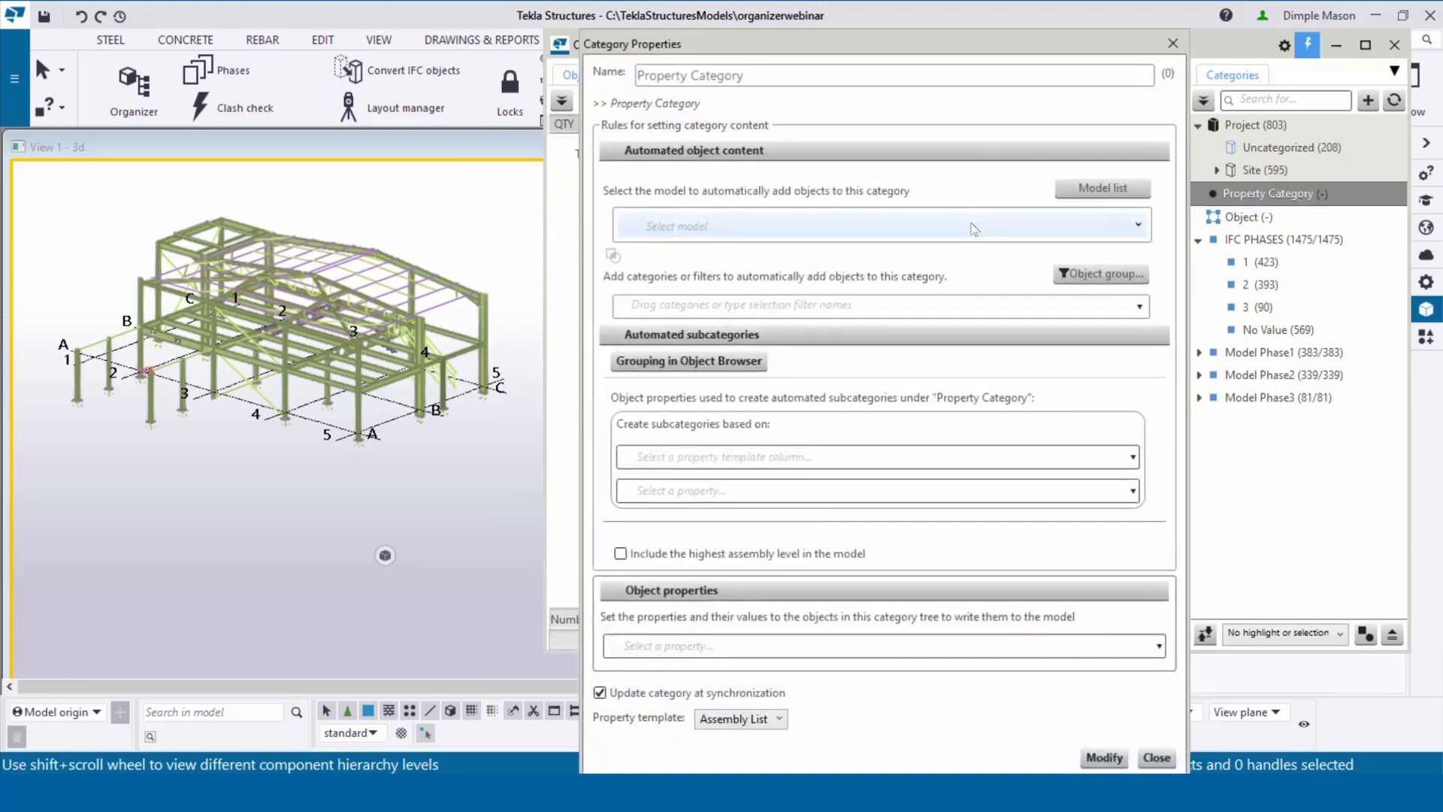
pyautogui.moveTo(816, 31); pyautogui.dragTo(542, 96)
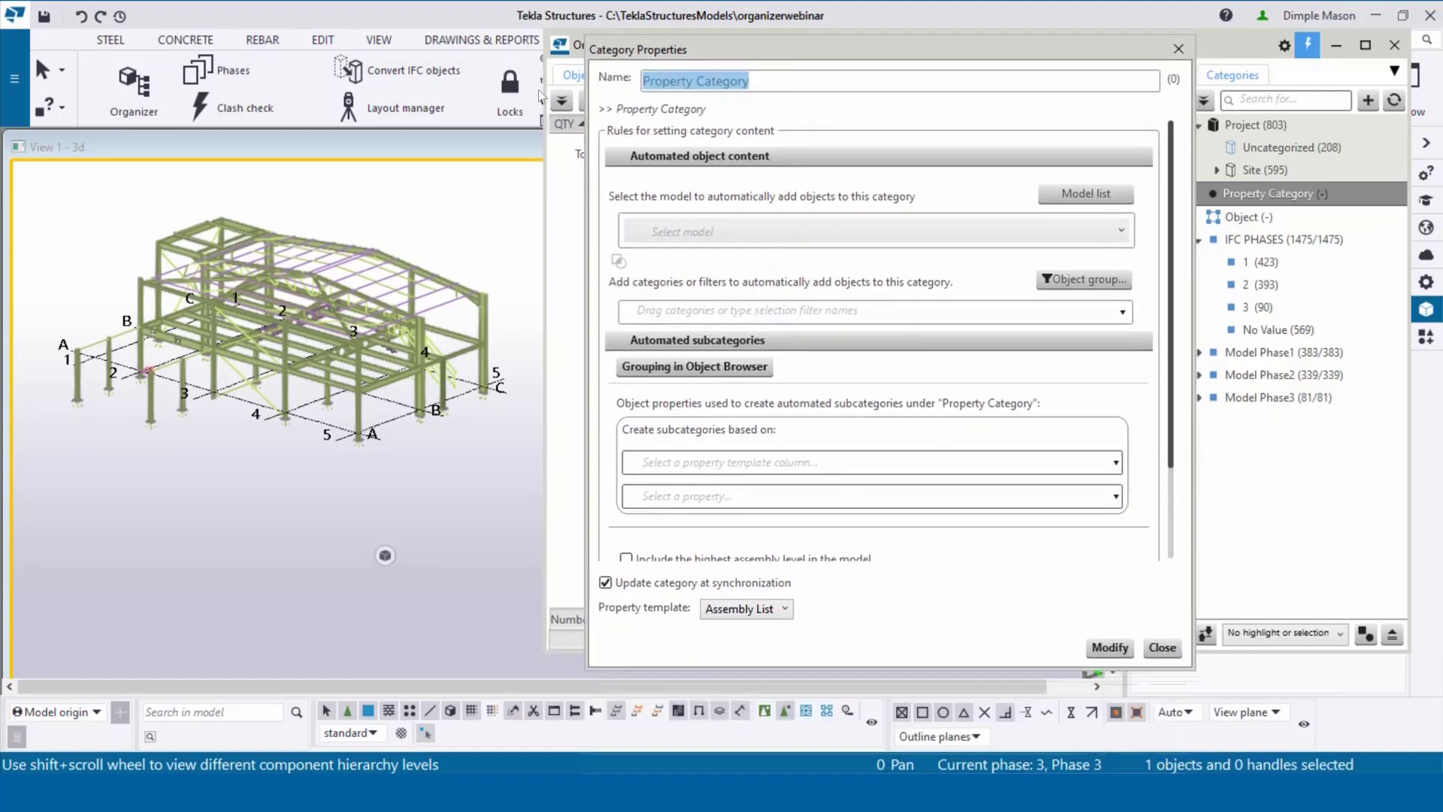
pyautogui.write('uni')
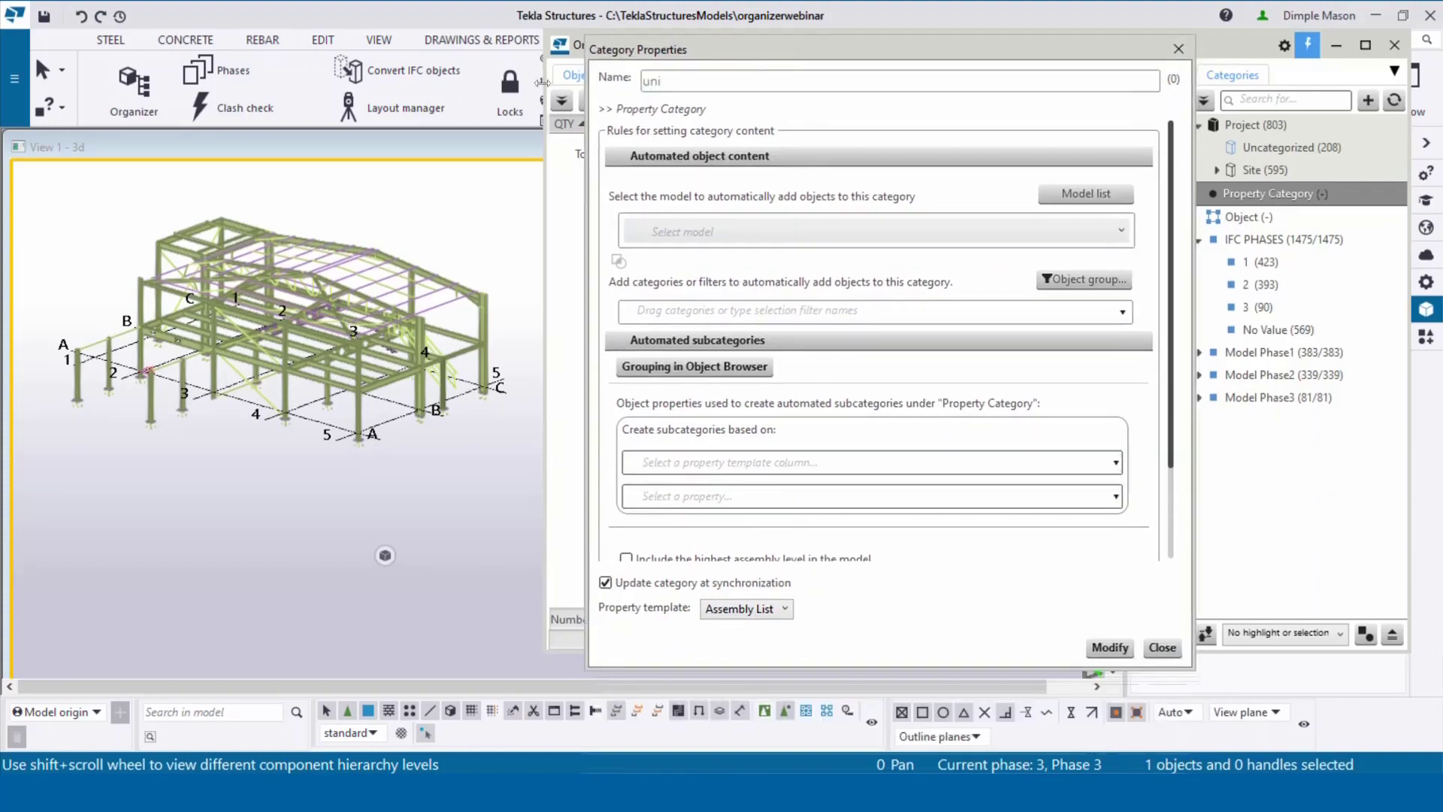
pyautogui.write('class')
# Step: Write Uniclass to objects as text value Ss_20_20_75_80 and apply the change
pyautogui.scroll(-3, 843, 429)
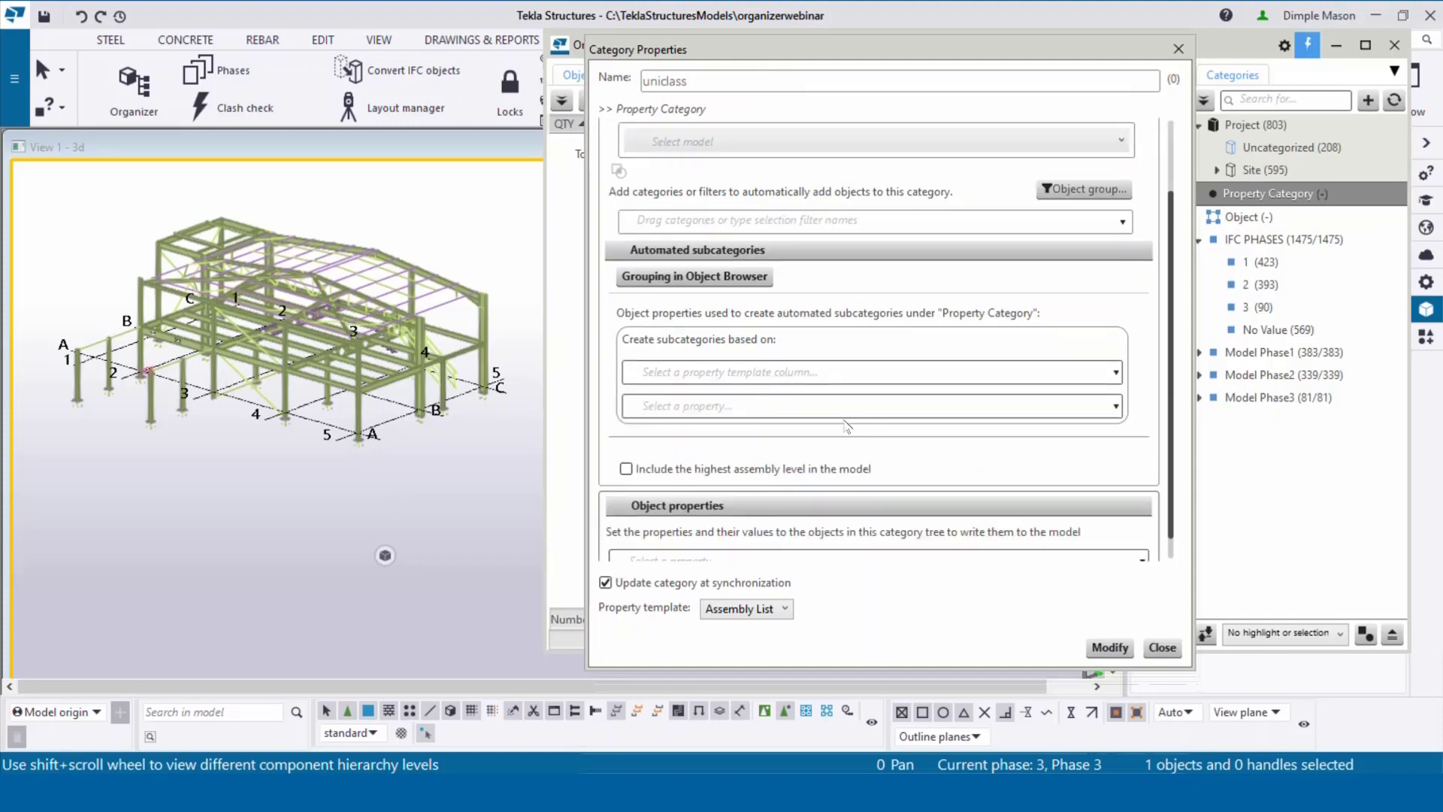
pyautogui.click(772, 532)
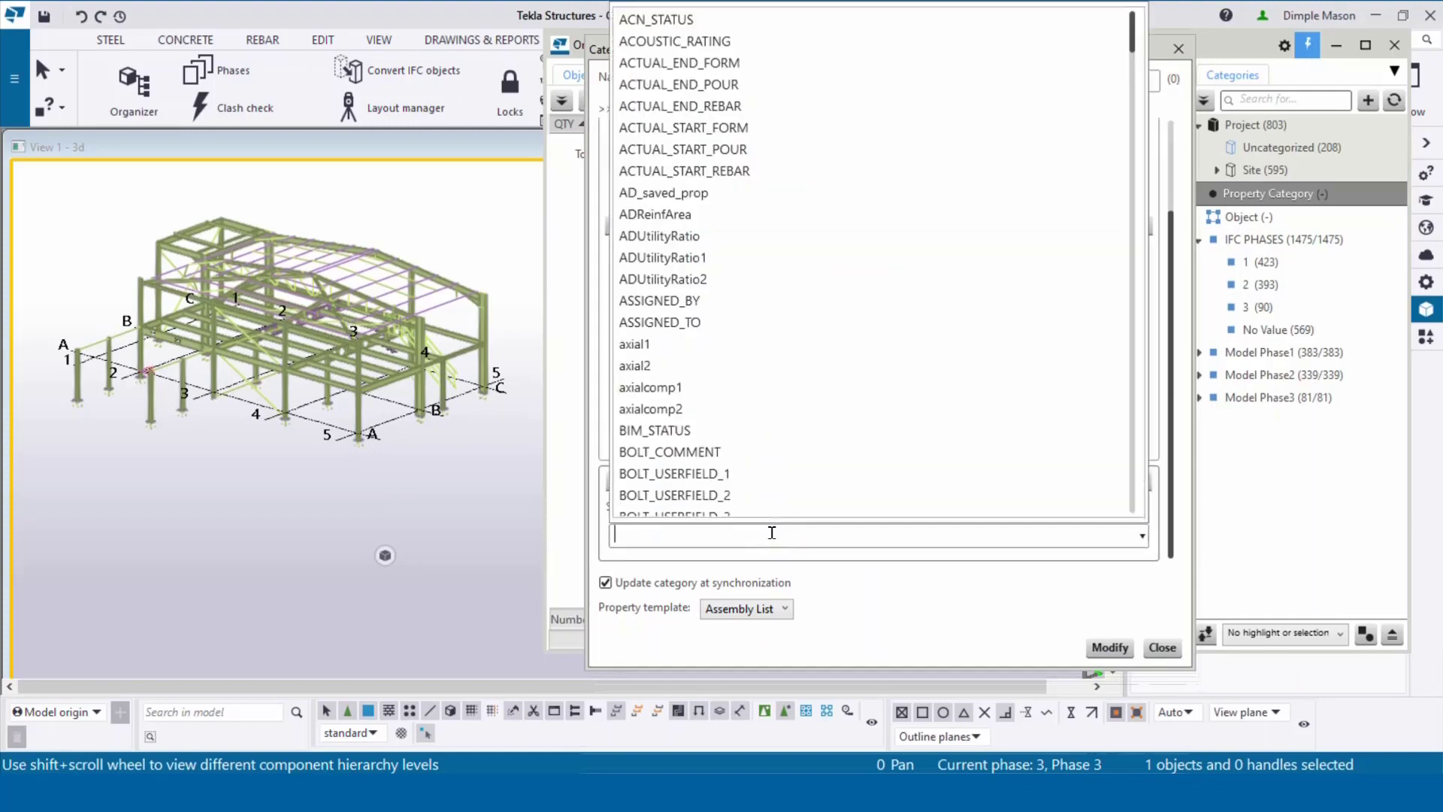
pyautogui.write('unic')
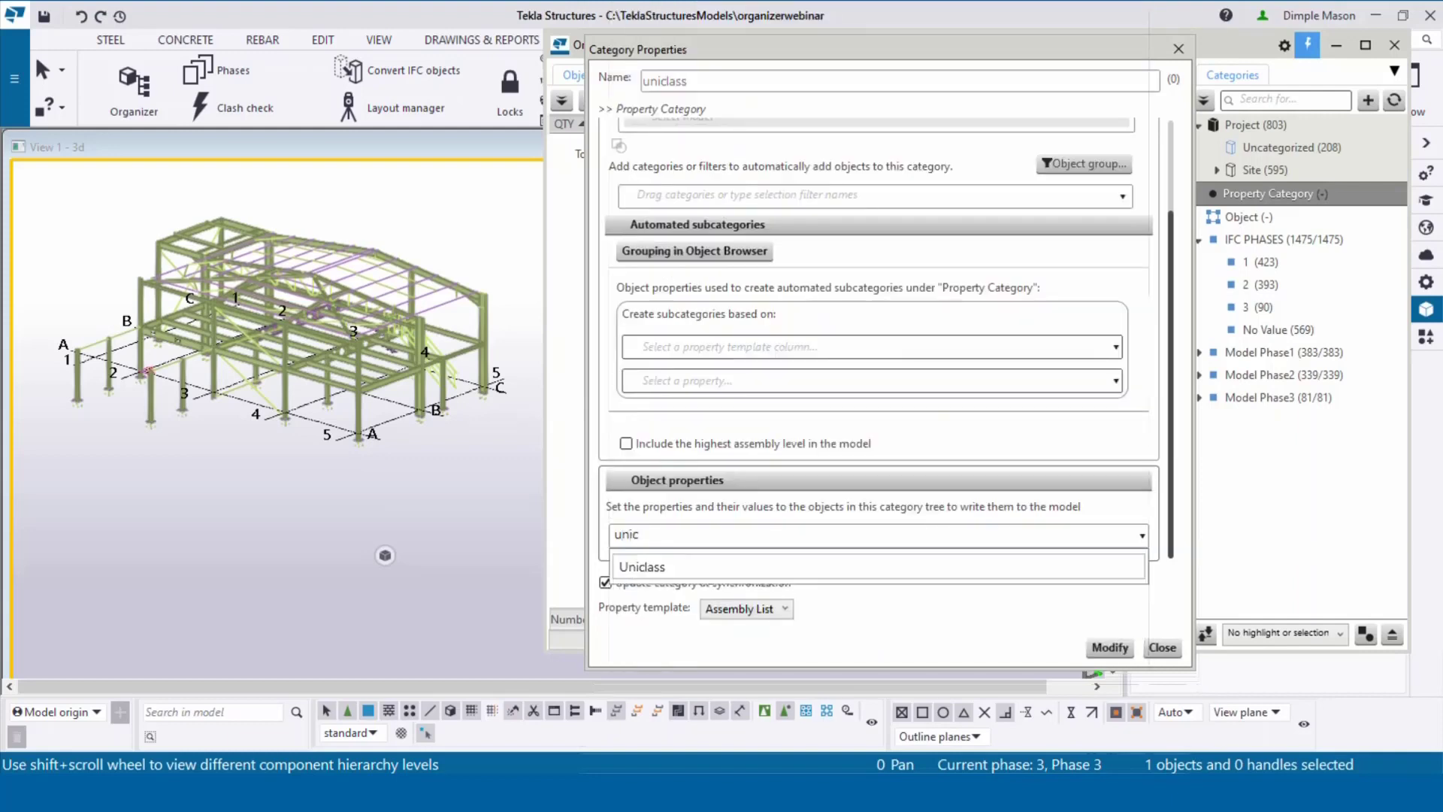
pyautogui.click(707, 573)
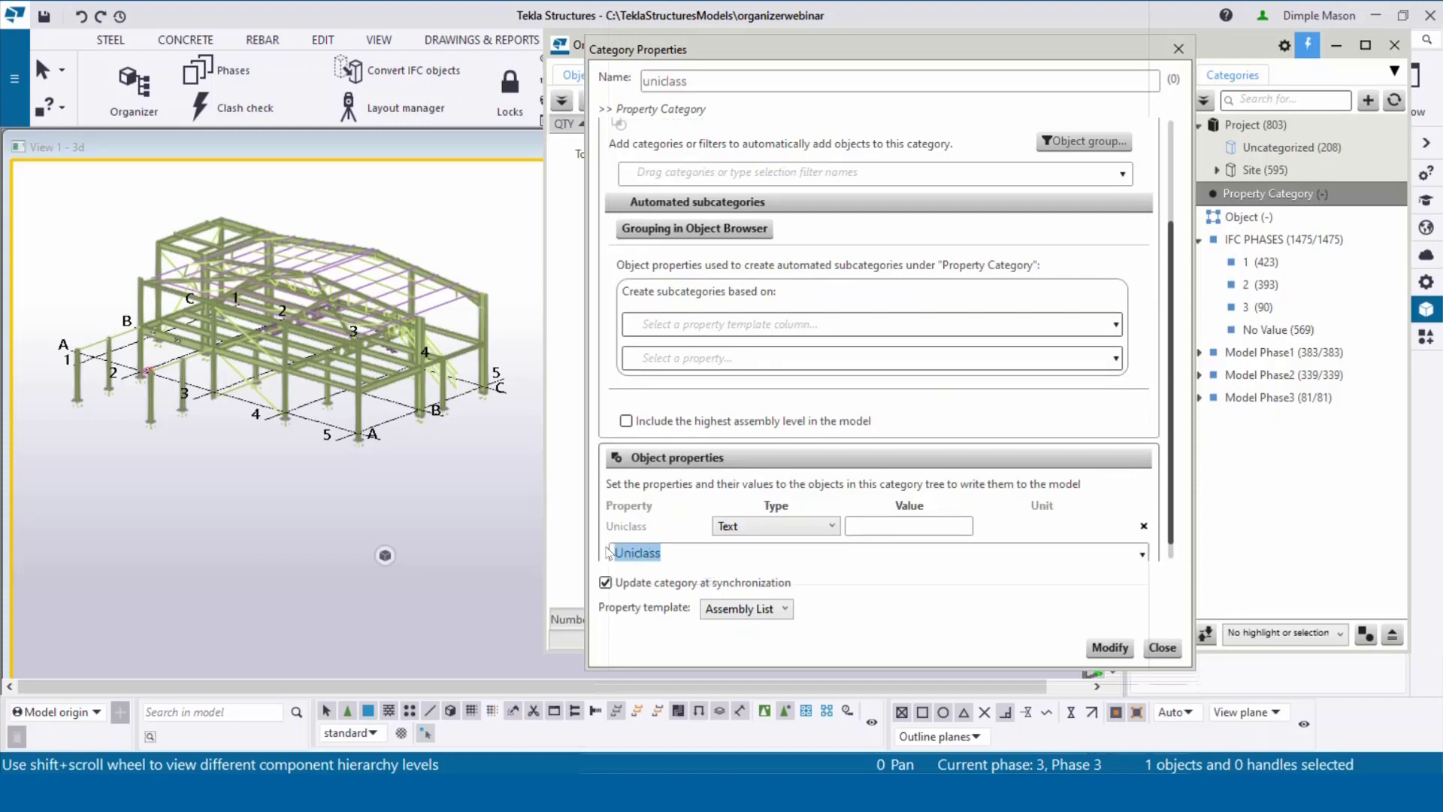
pyautogui.click(859, 524)
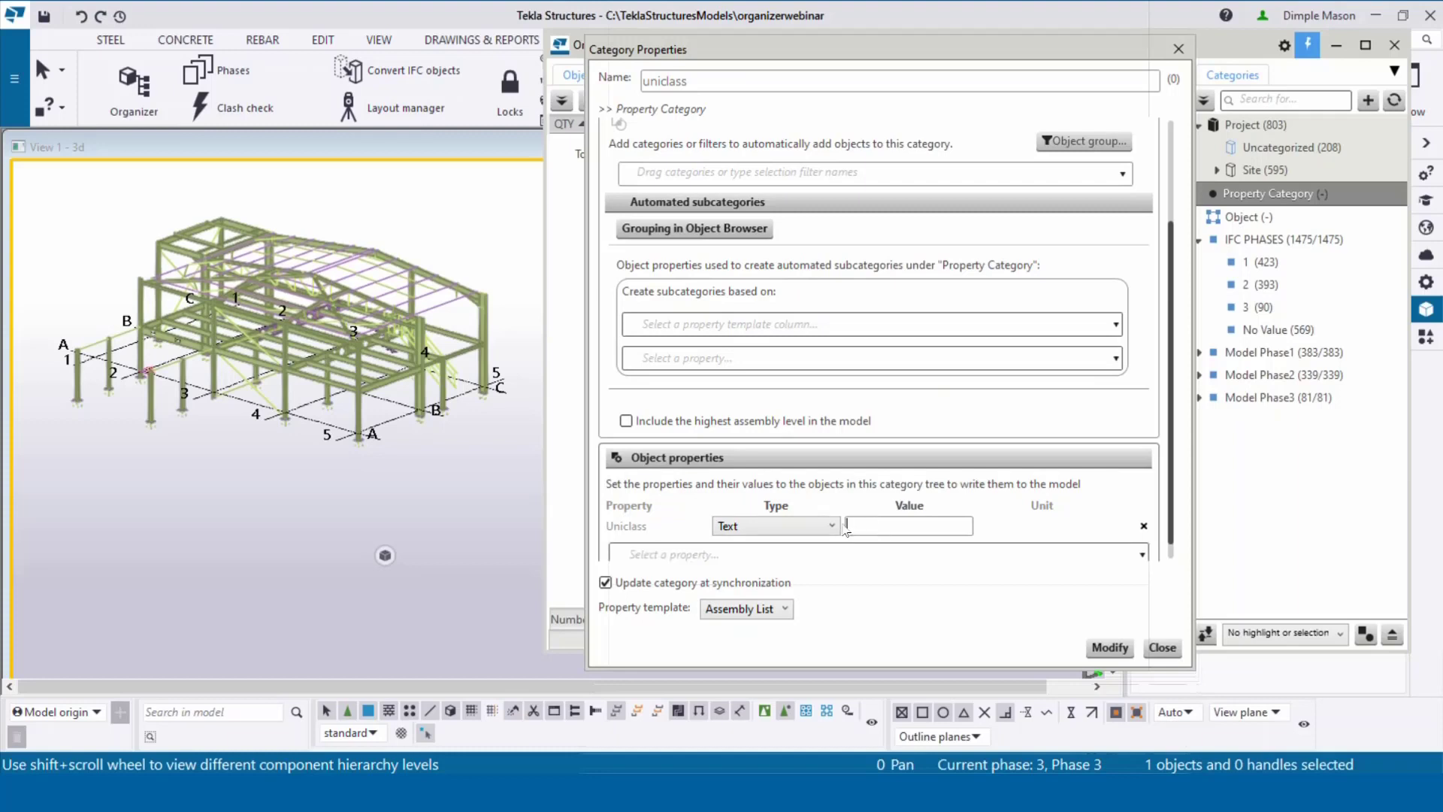
pyautogui.write('Ss_20_20_75_80')
pyautogui.scroll(-1, 880, 518)
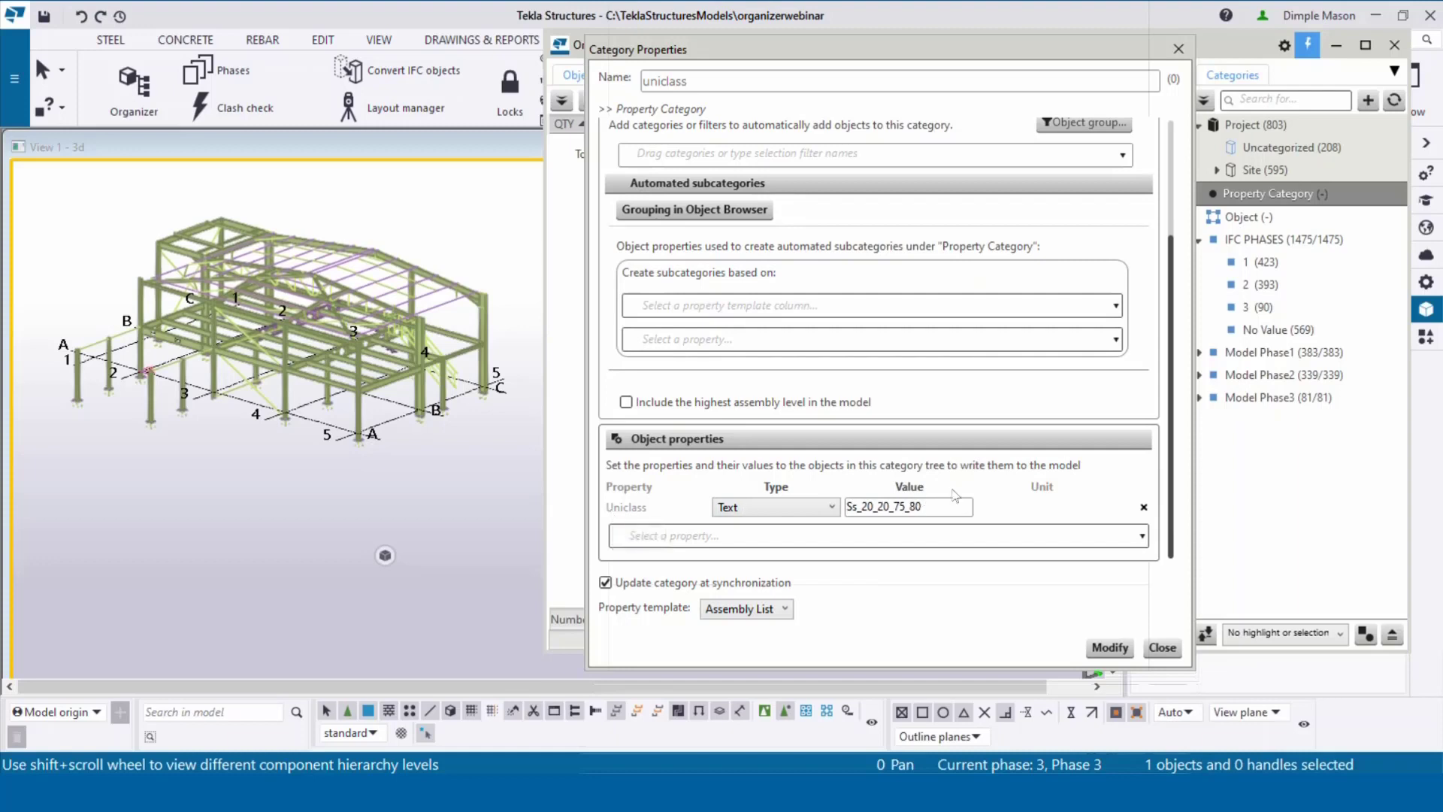
pyautogui.moveTo(950, 505); pyautogui.dragTo(849, 509)
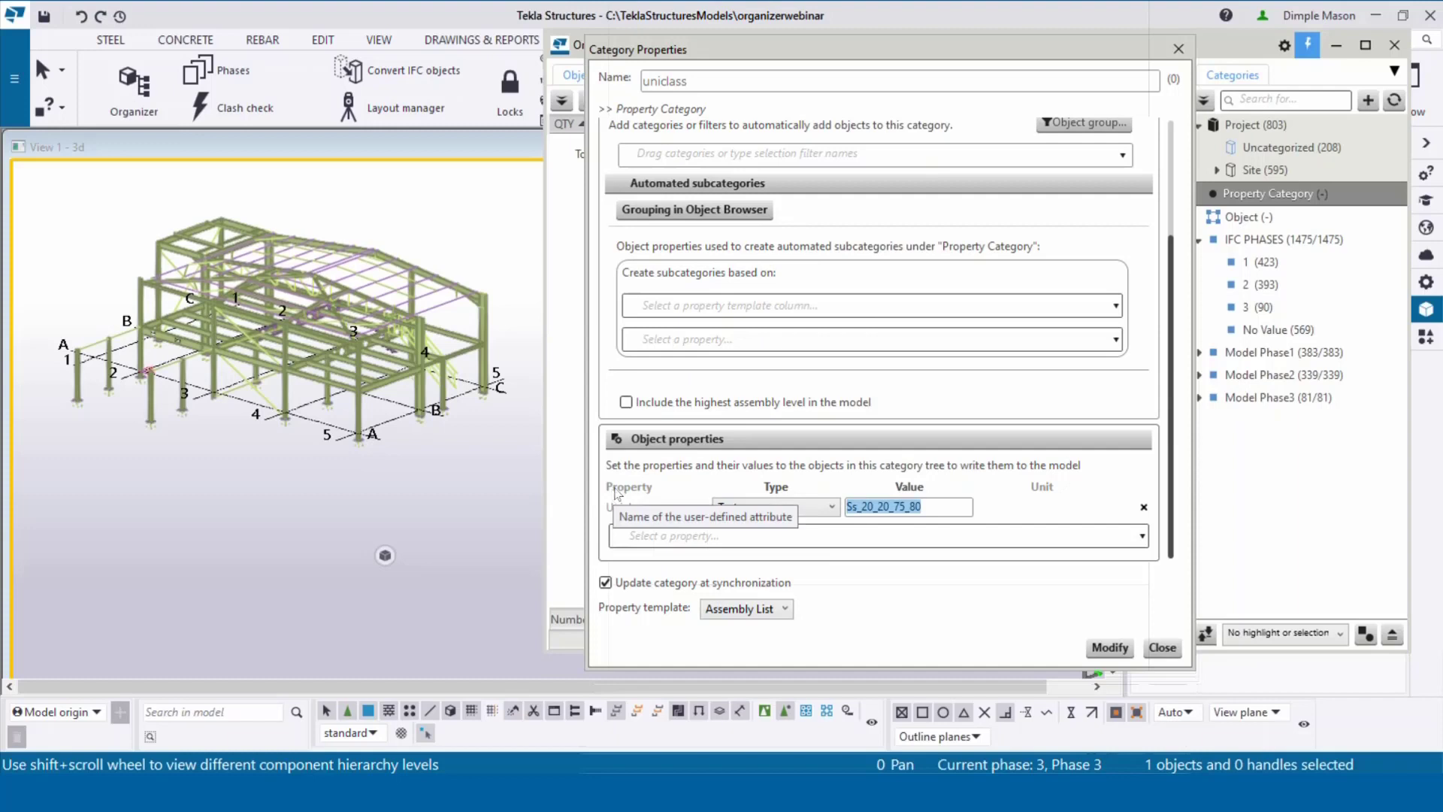
pyautogui.click(1112, 648)
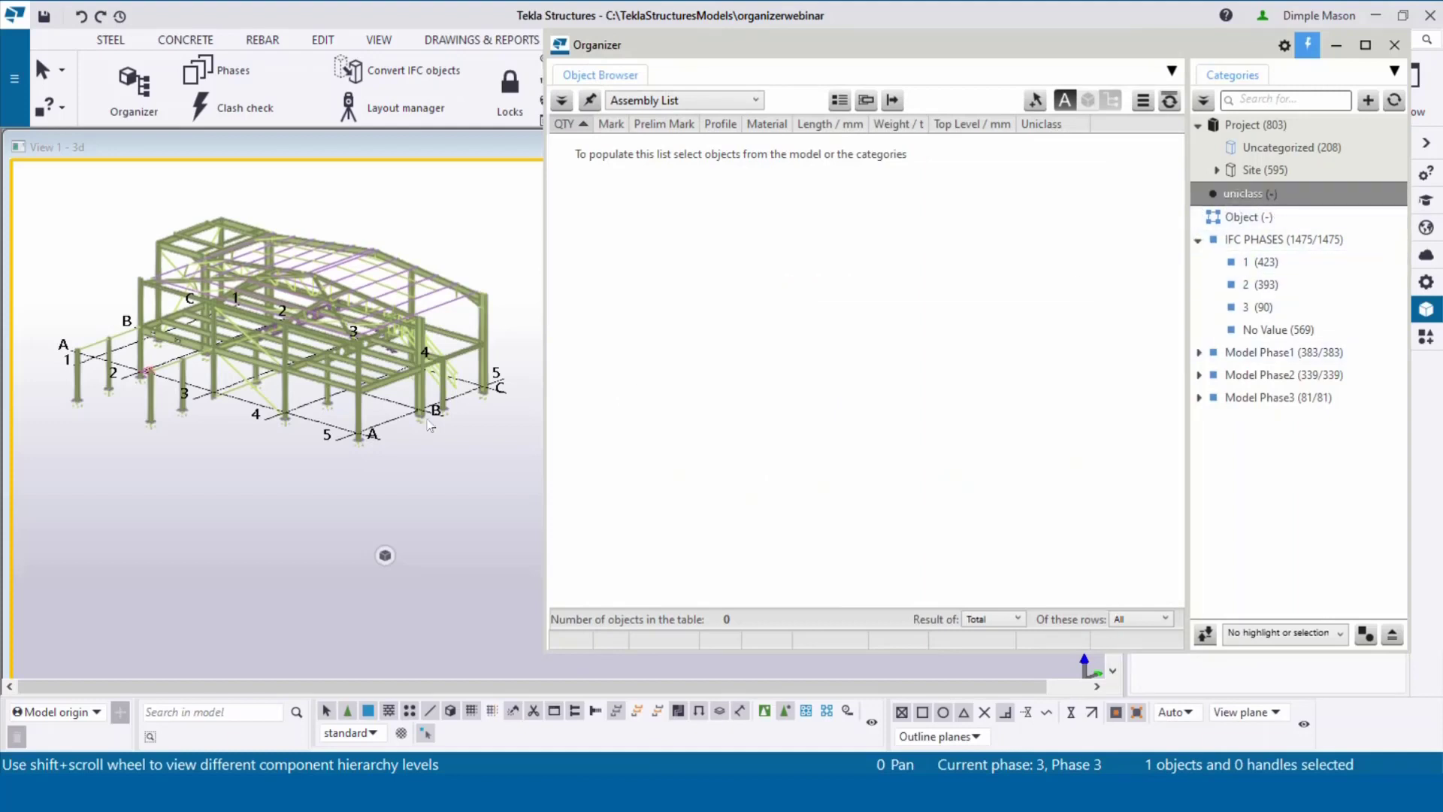
# Step: Window-select the whole model and move all 803 objects into the uniclass category
pyautogui.moveTo(264, 357); pyautogui.dragTo(252, 371, button='middle')
pyautogui.scroll(-2, 251, 371)
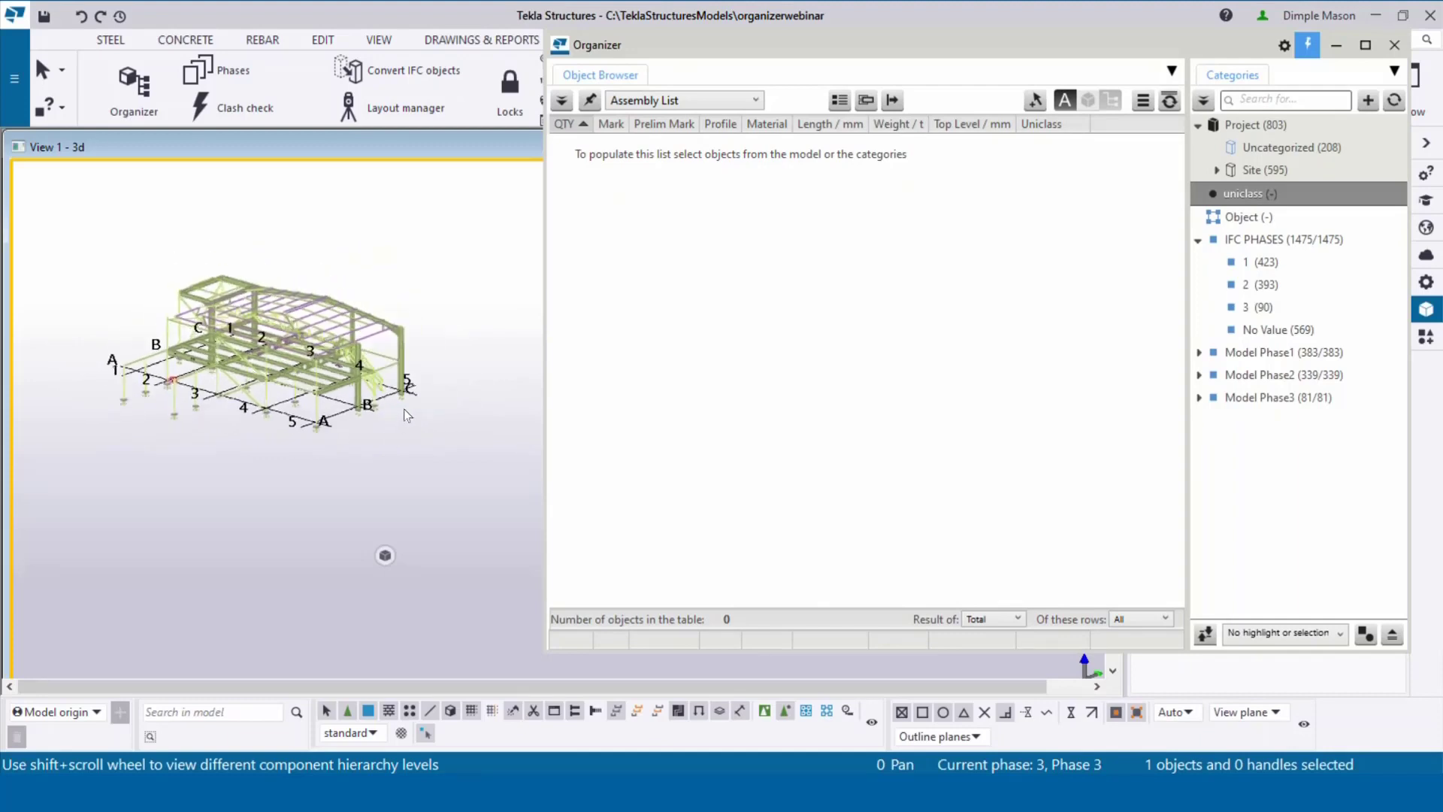
pyautogui.moveTo(439, 438); pyautogui.dragTo(106, 226)
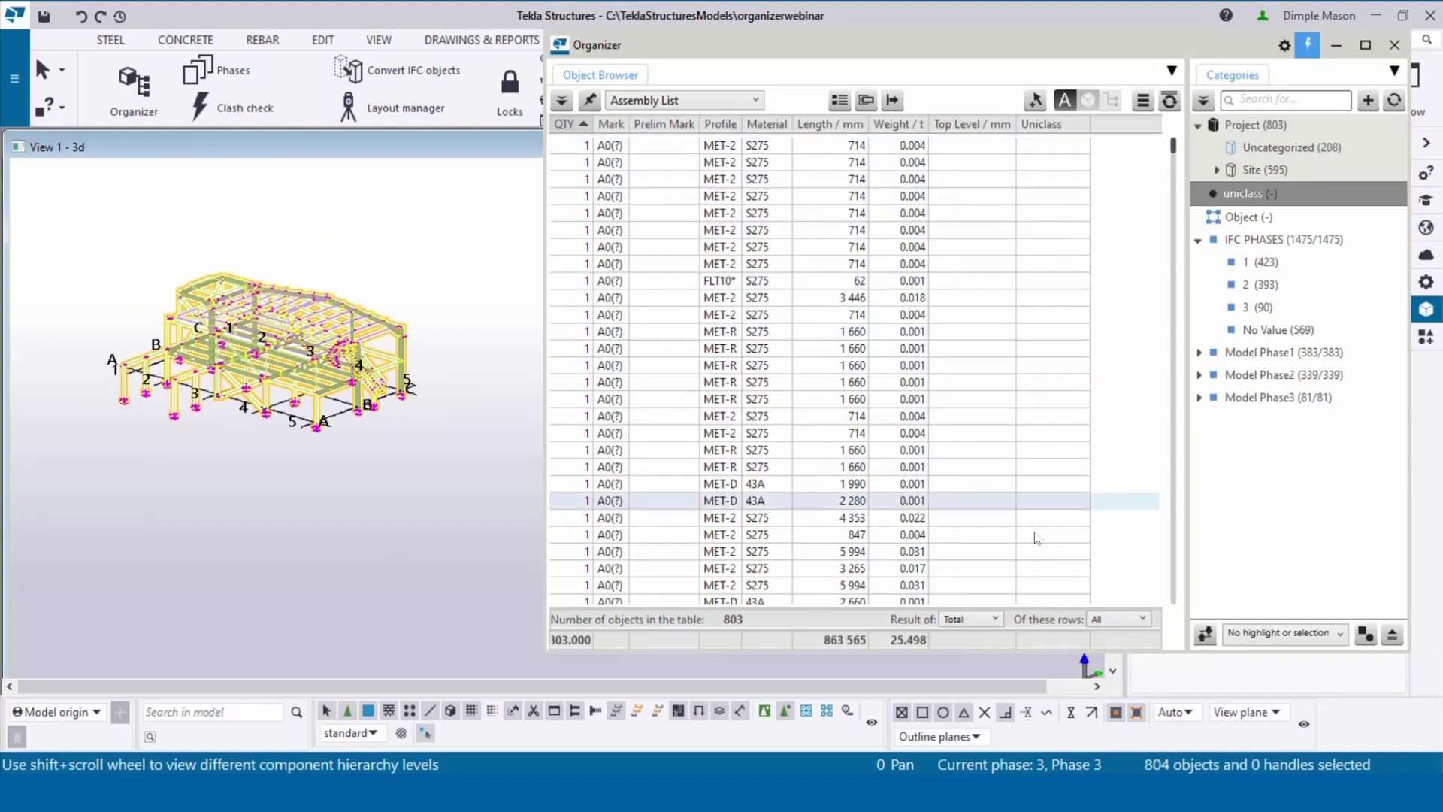
pyautogui.rightClick(1237, 198)
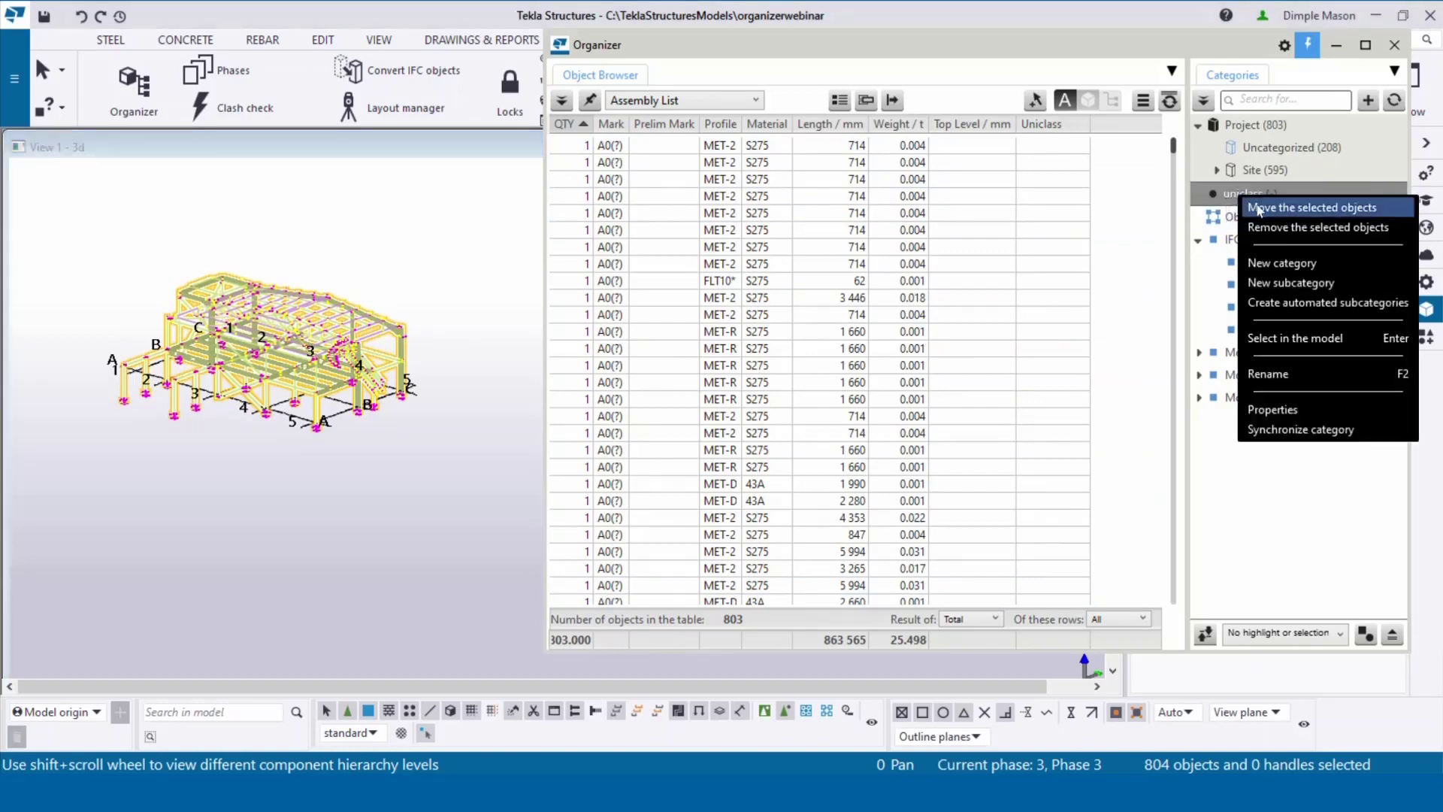
pyautogui.click(1257, 207)
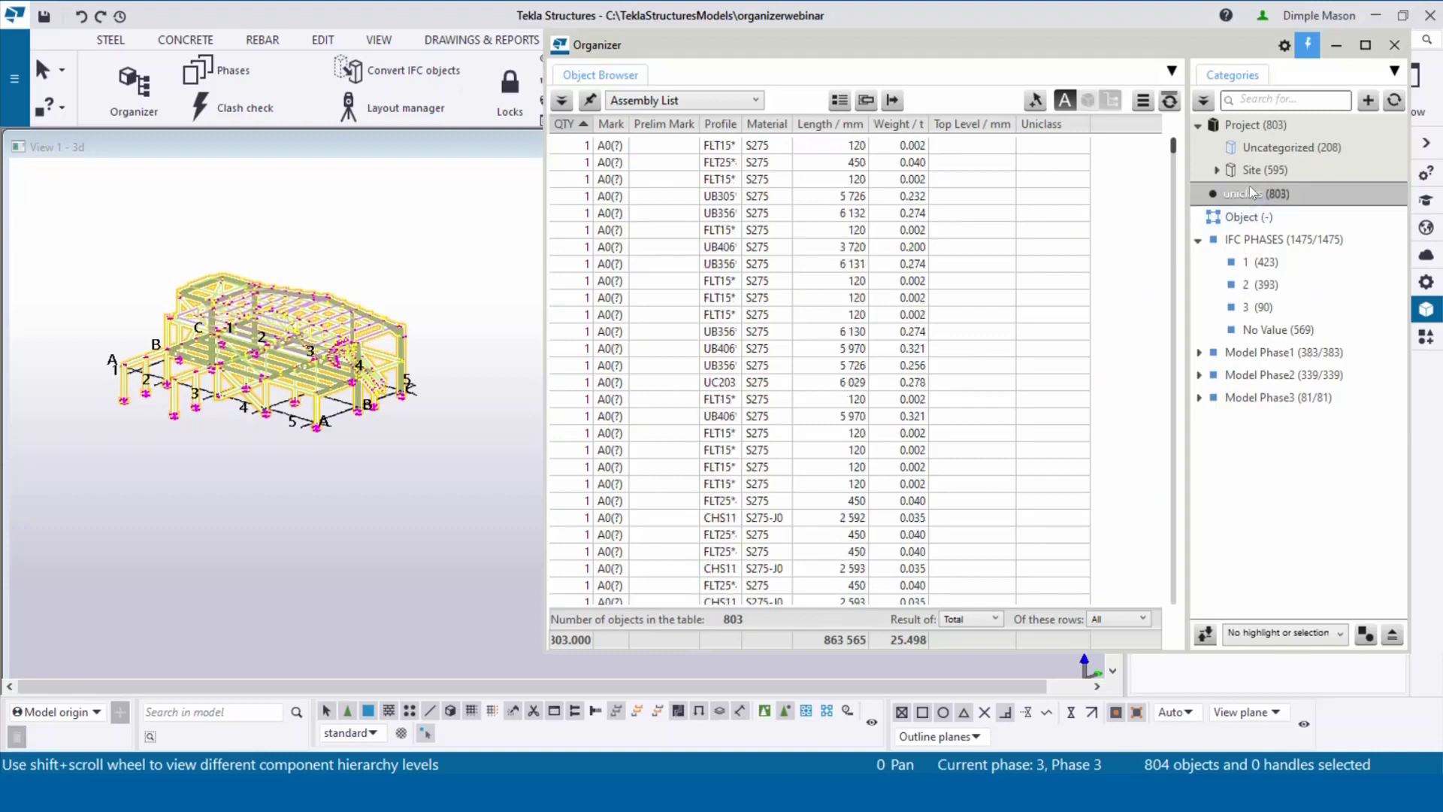
# Step: Synchronize the uniclass category to write Ss_20_20_75_80 to all 803 objects, then clear the selection
pyautogui.rightClick(1249, 186)
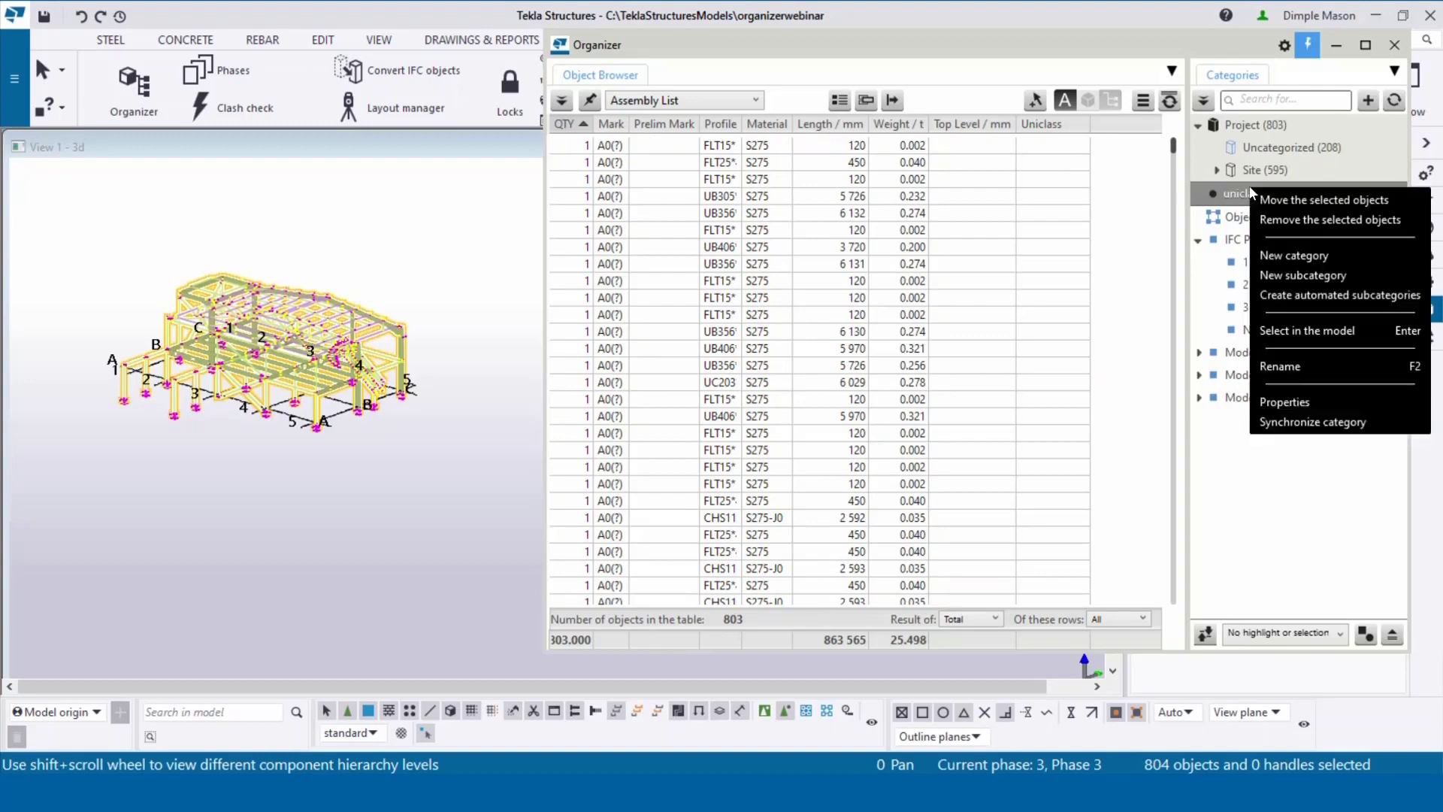
pyautogui.click(1279, 420)
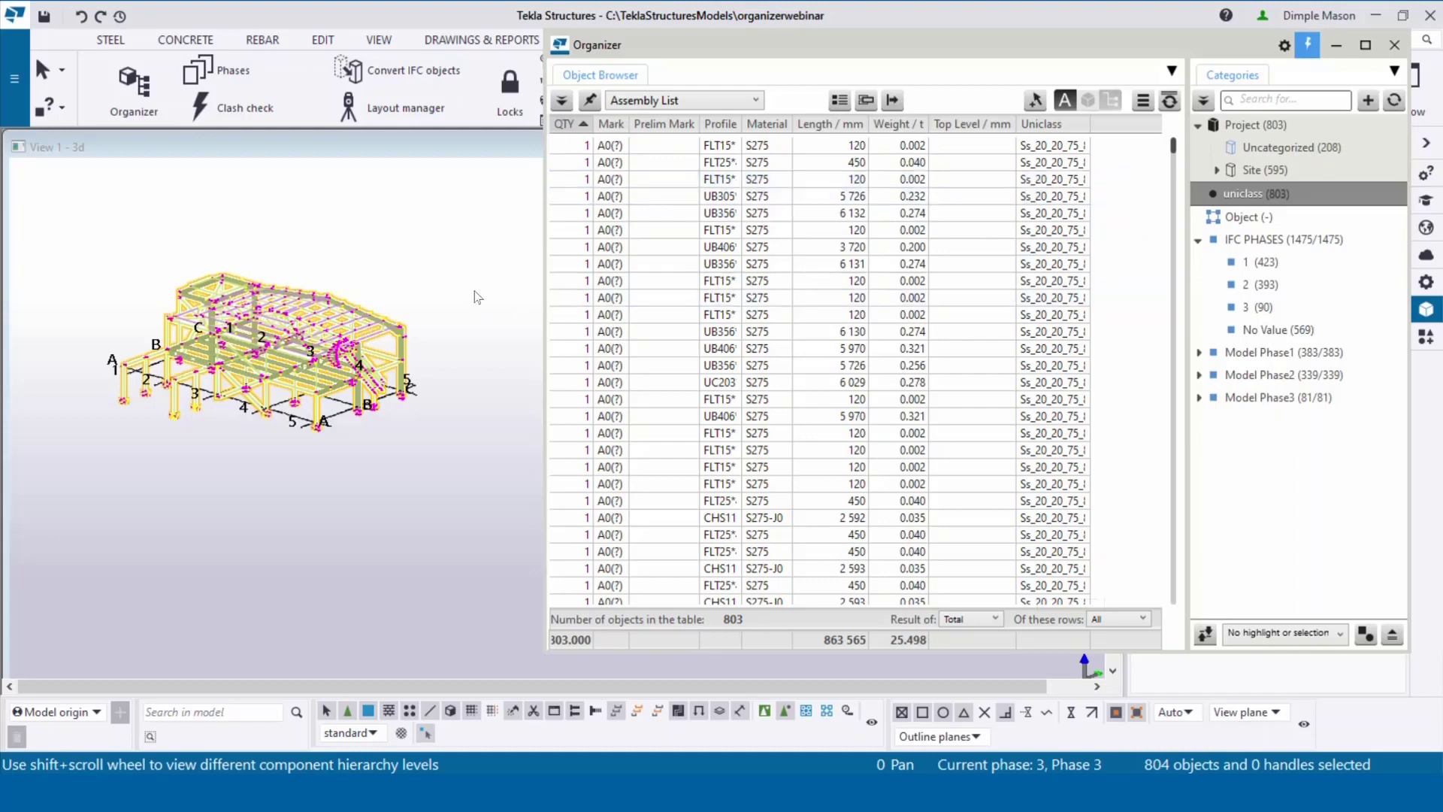
pyautogui.scroll(10, 456, 311)
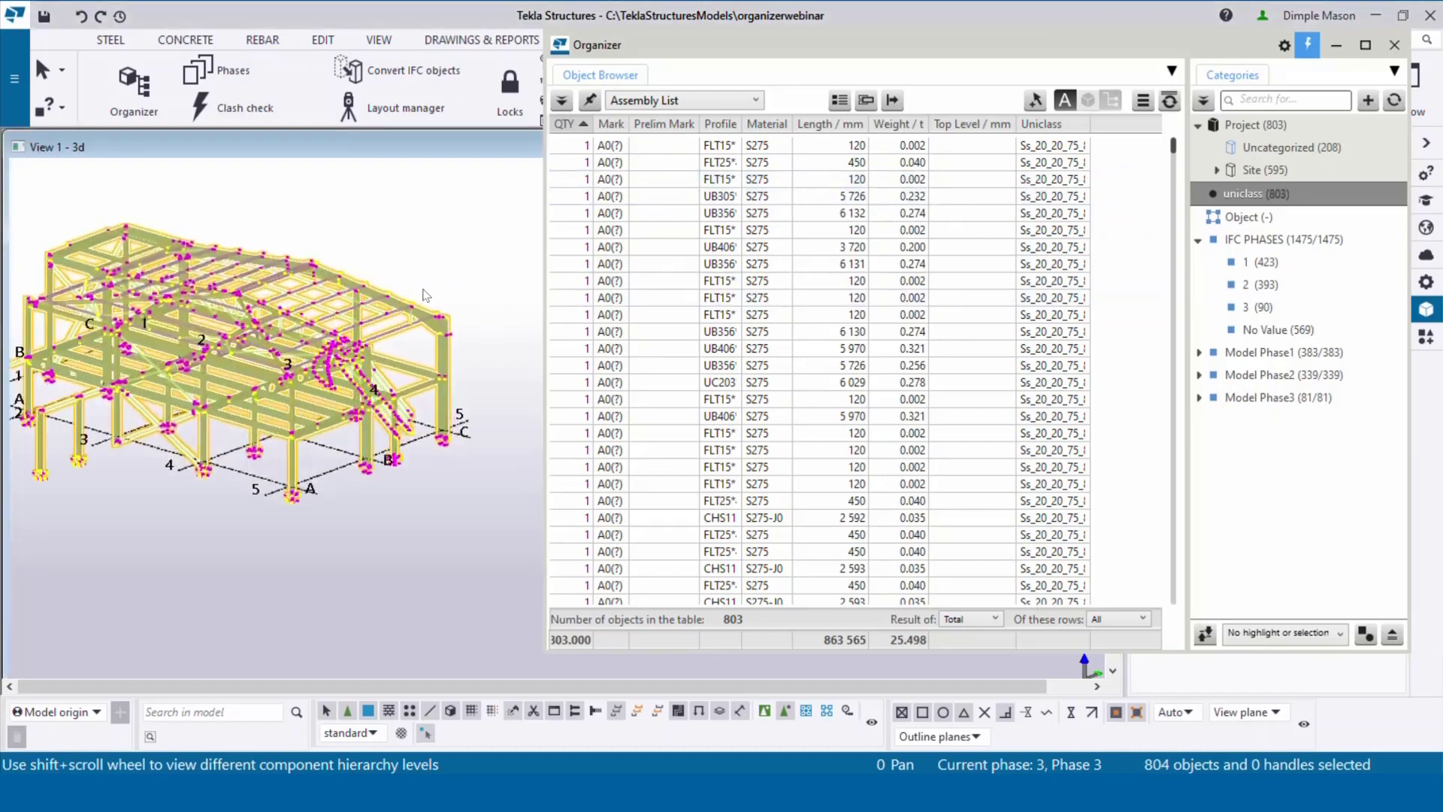
pyautogui.scroll(-5, 500, 268)
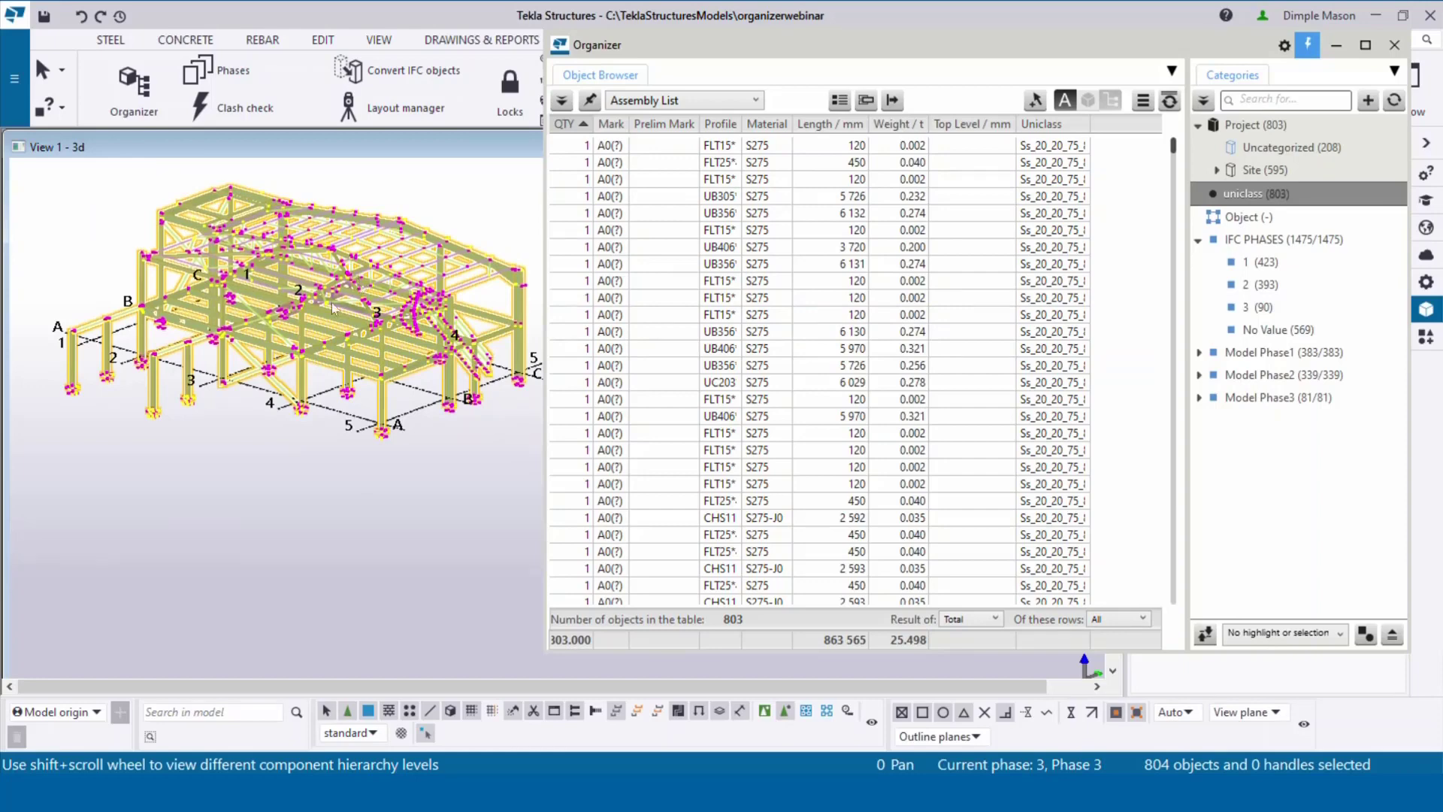
pyautogui.click(451, 206)
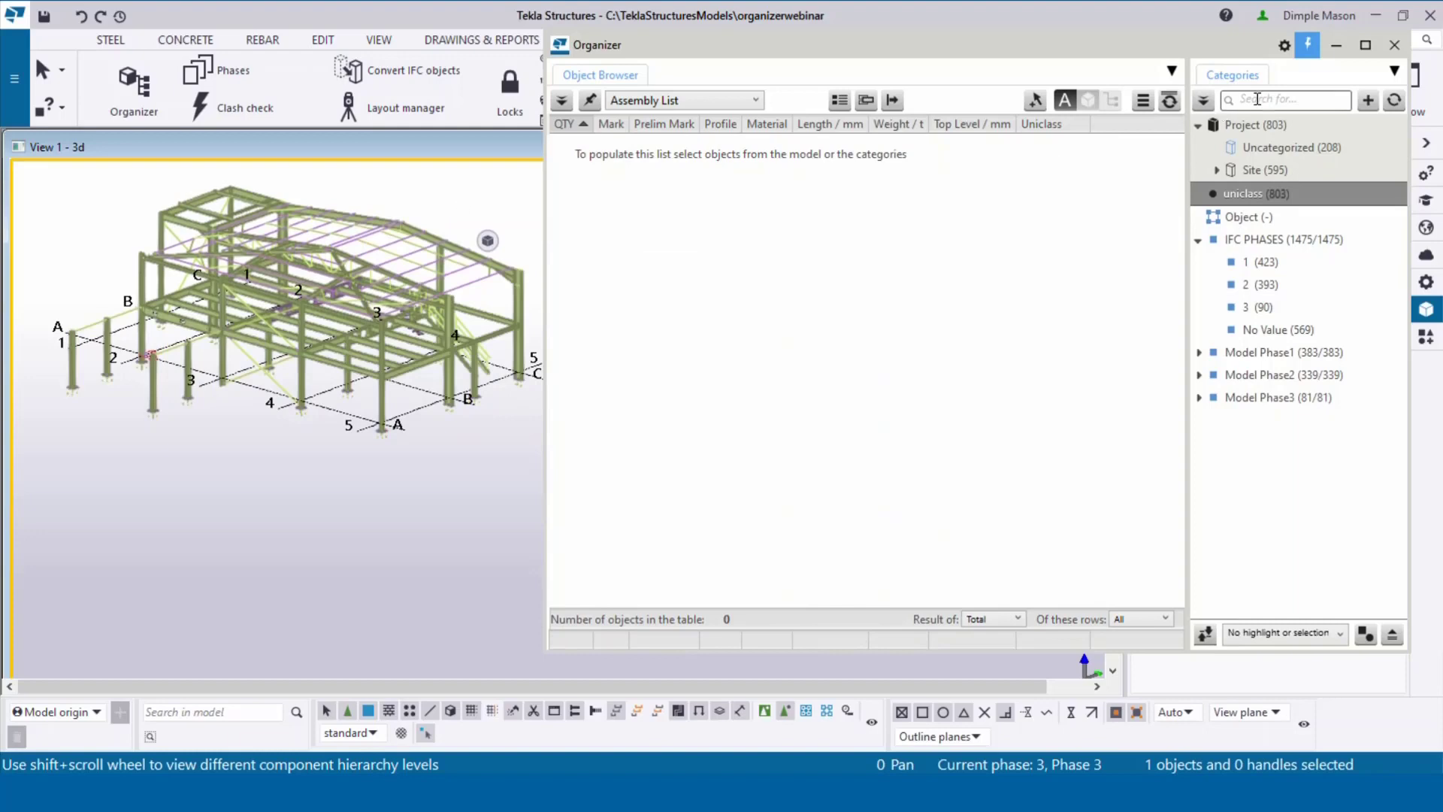
# Step: Close the Organizer and open the Export to IFC dialog
pyautogui.click(1392, 47)
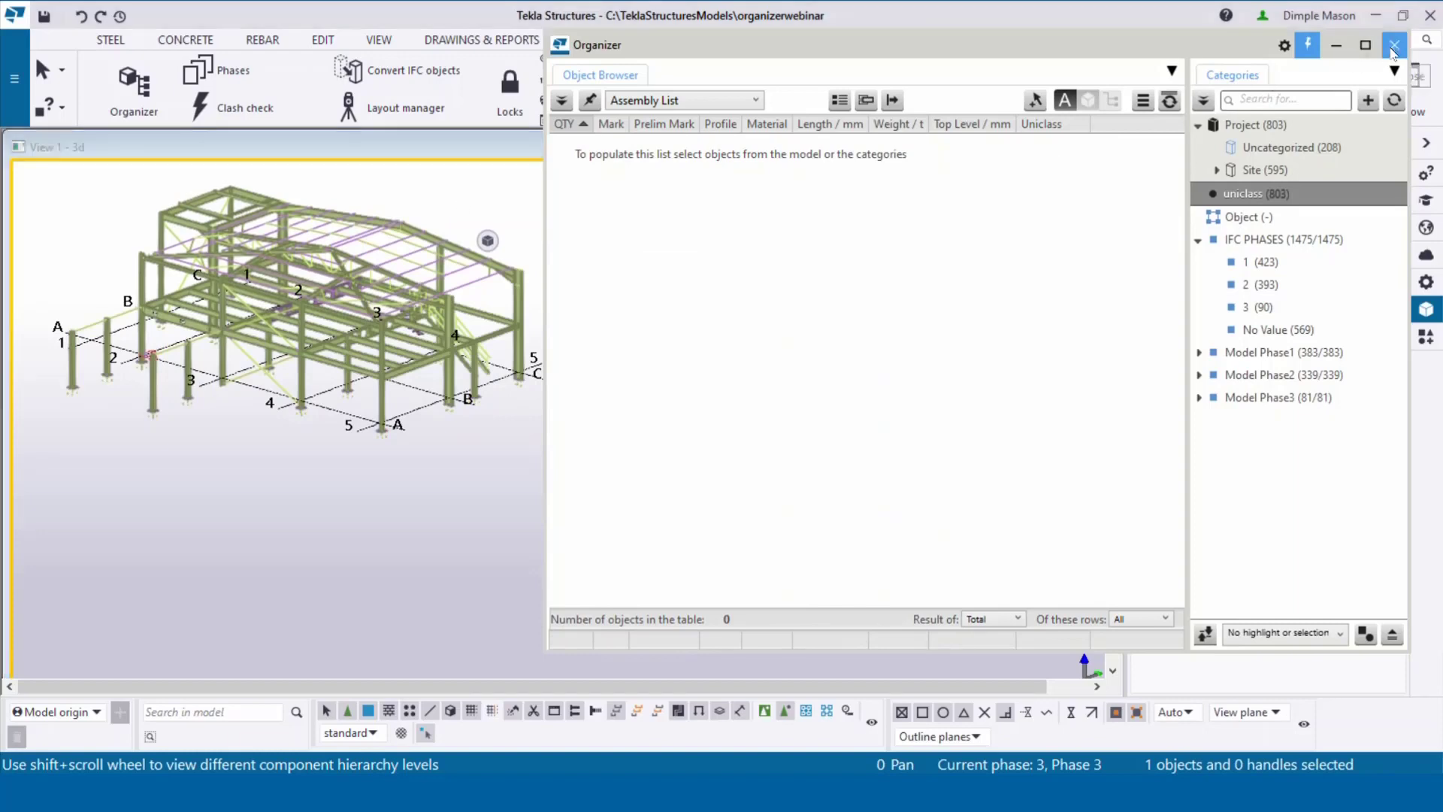
pyautogui.click(1145, 397)
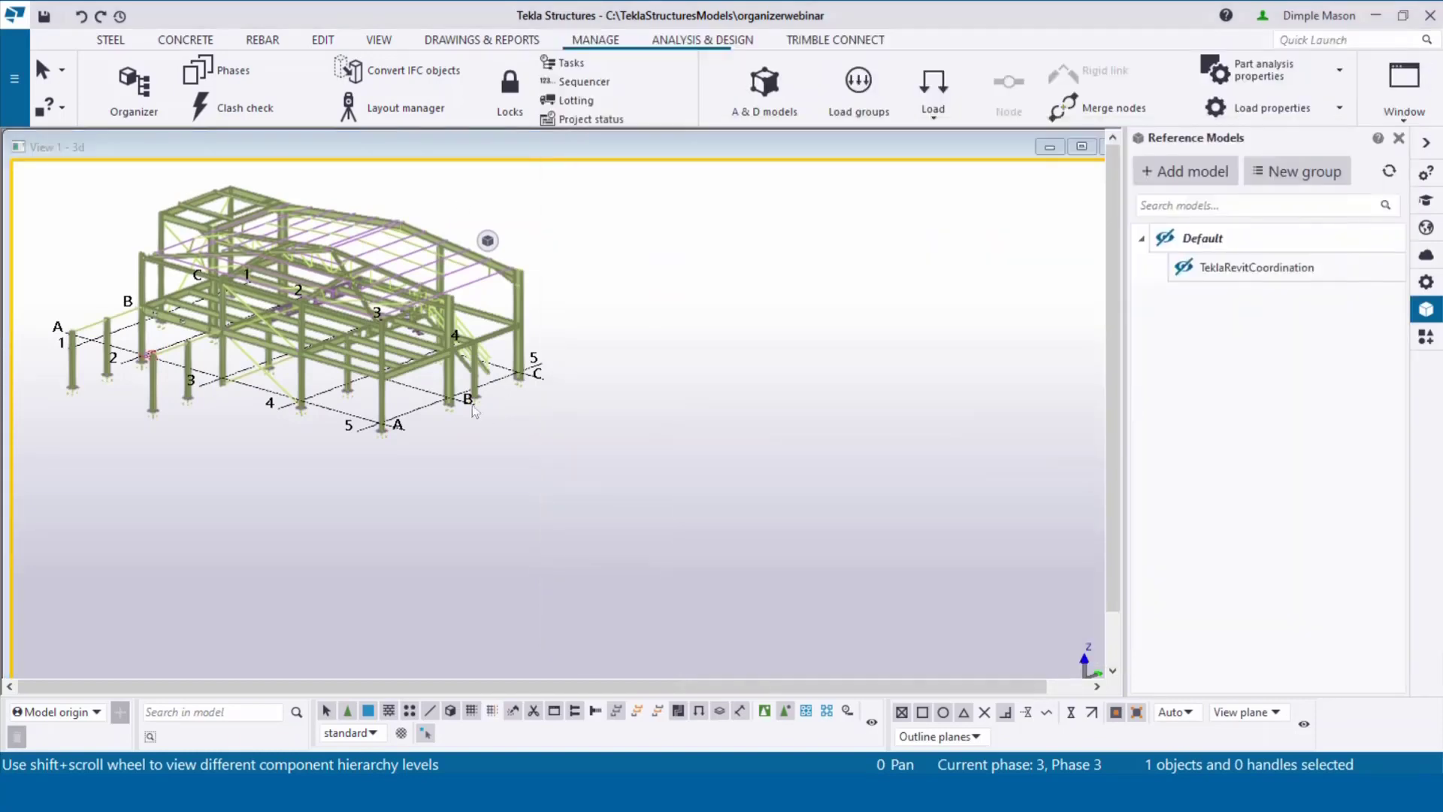
pyautogui.click(21, 111)
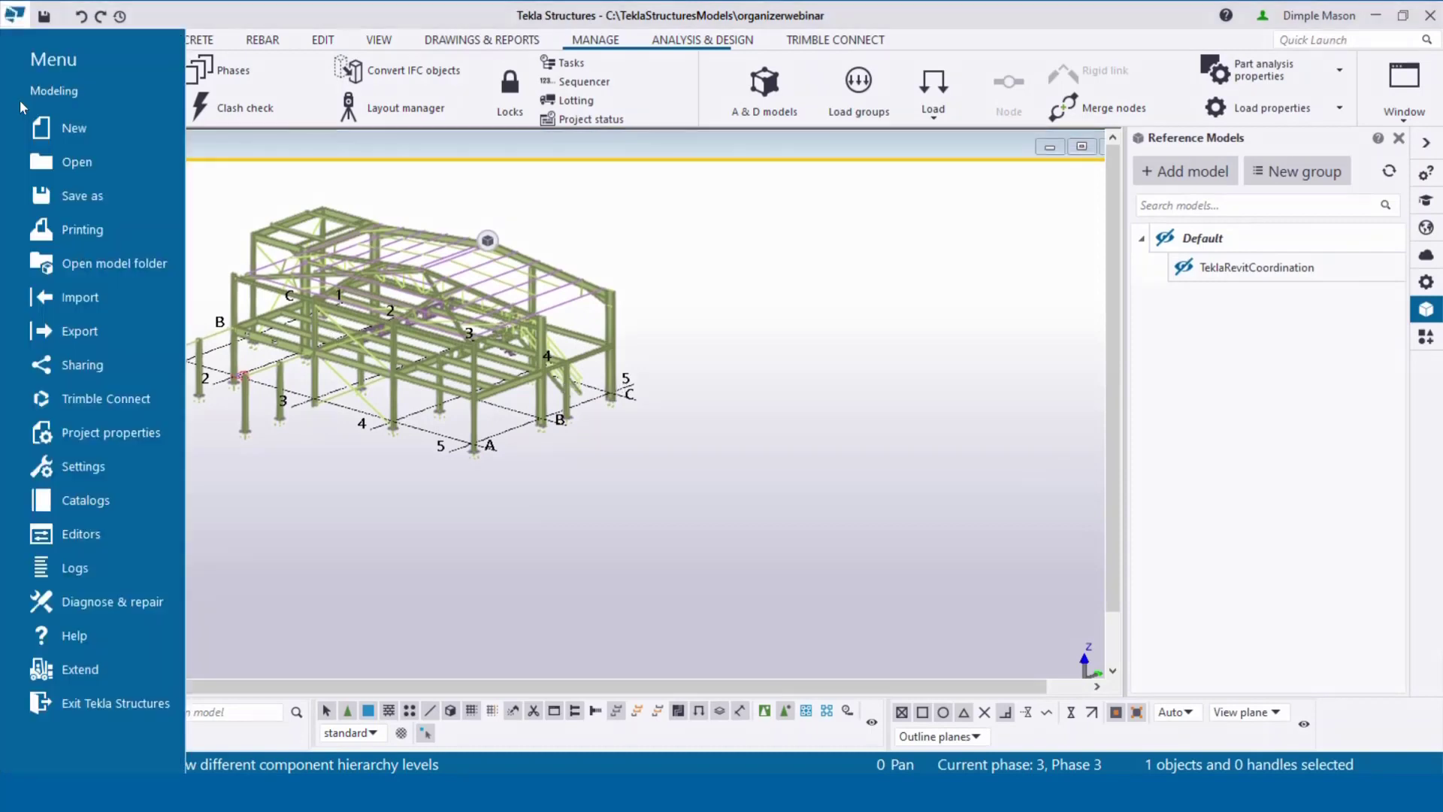
pyautogui.click(84, 330)
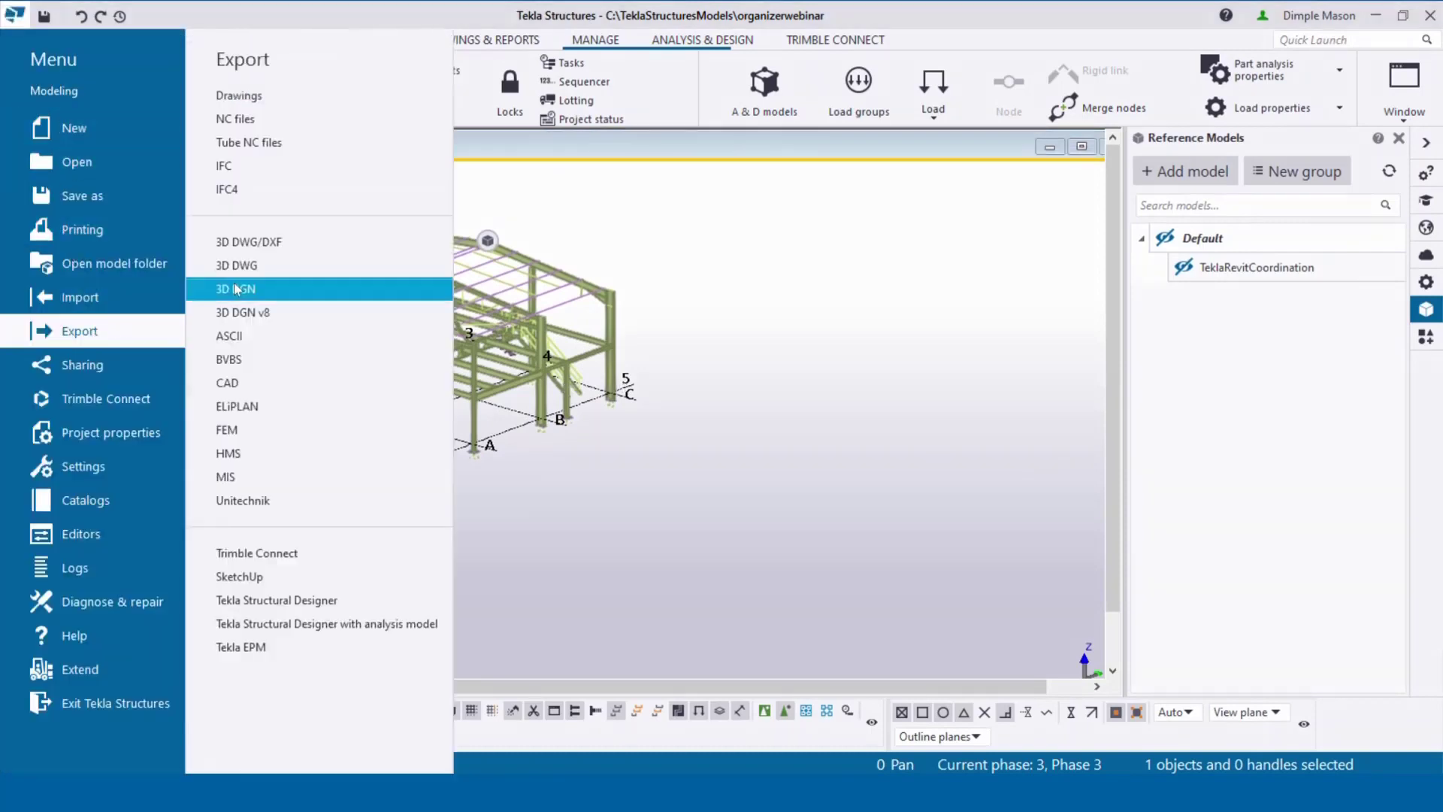
pyautogui.click(272, 171)
# Step: Choose LocationBreakdownStructure as the additional property set
pyautogui.moveTo(1020, 124); pyautogui.dragTo(644, 102)
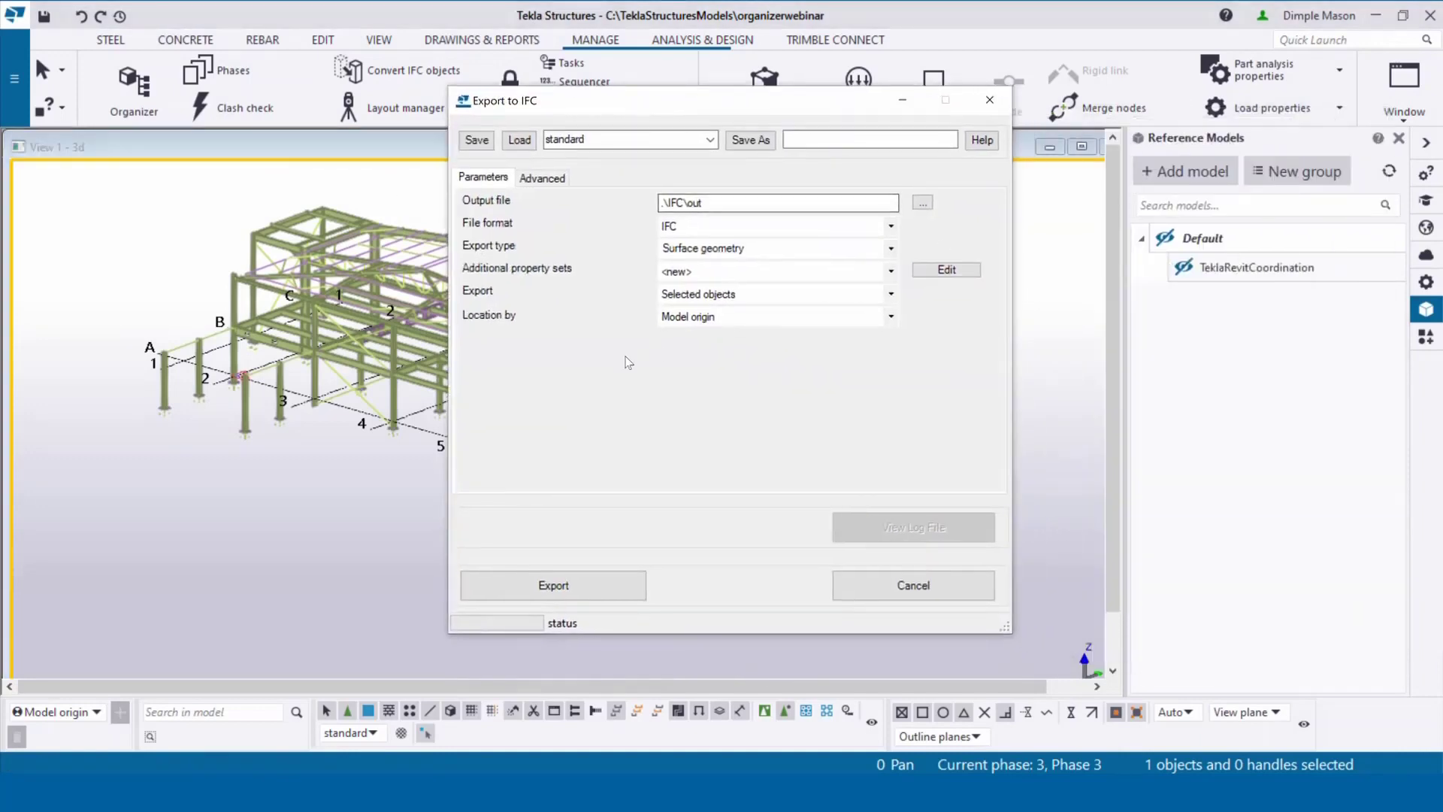
pyautogui.click(892, 272)
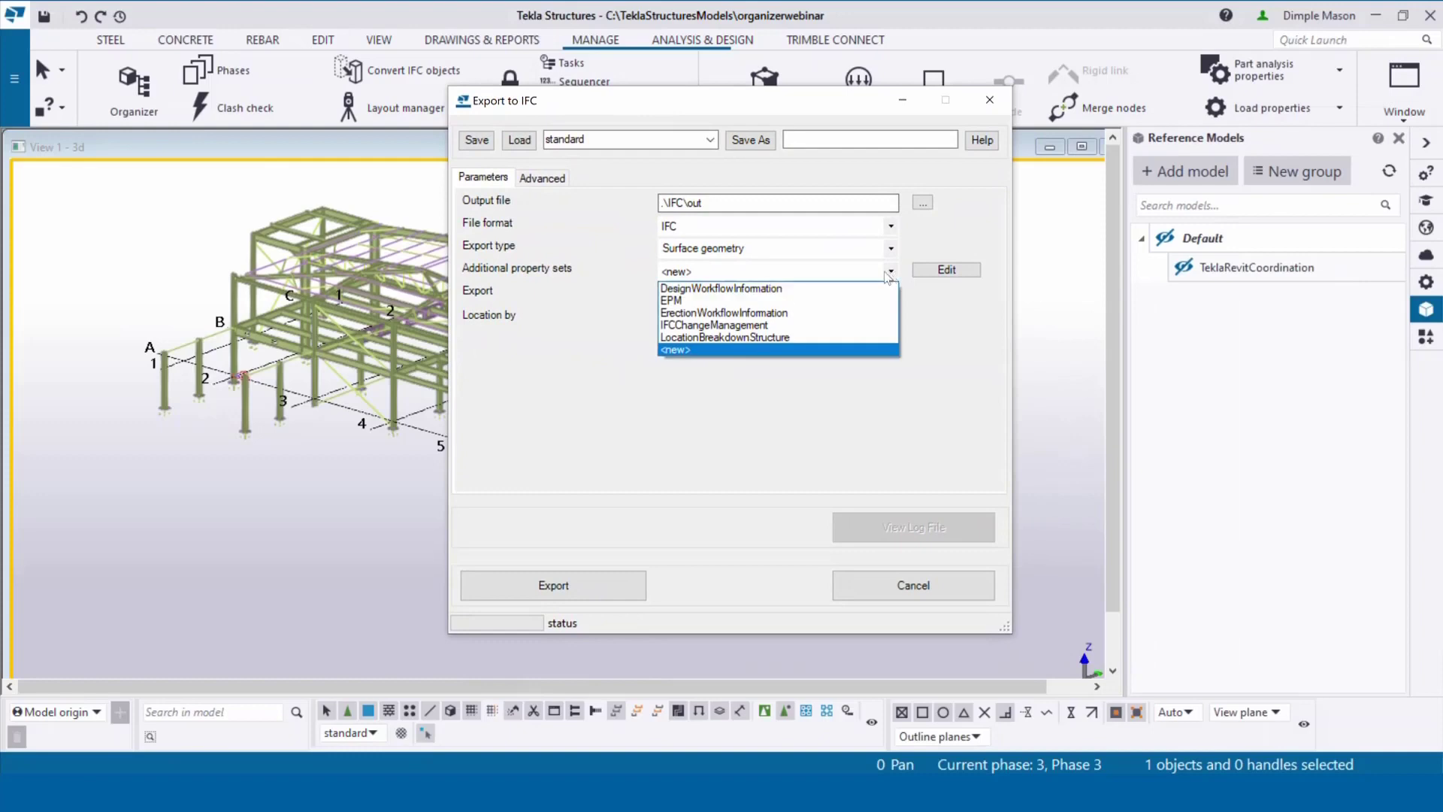
pyautogui.click(789, 338)
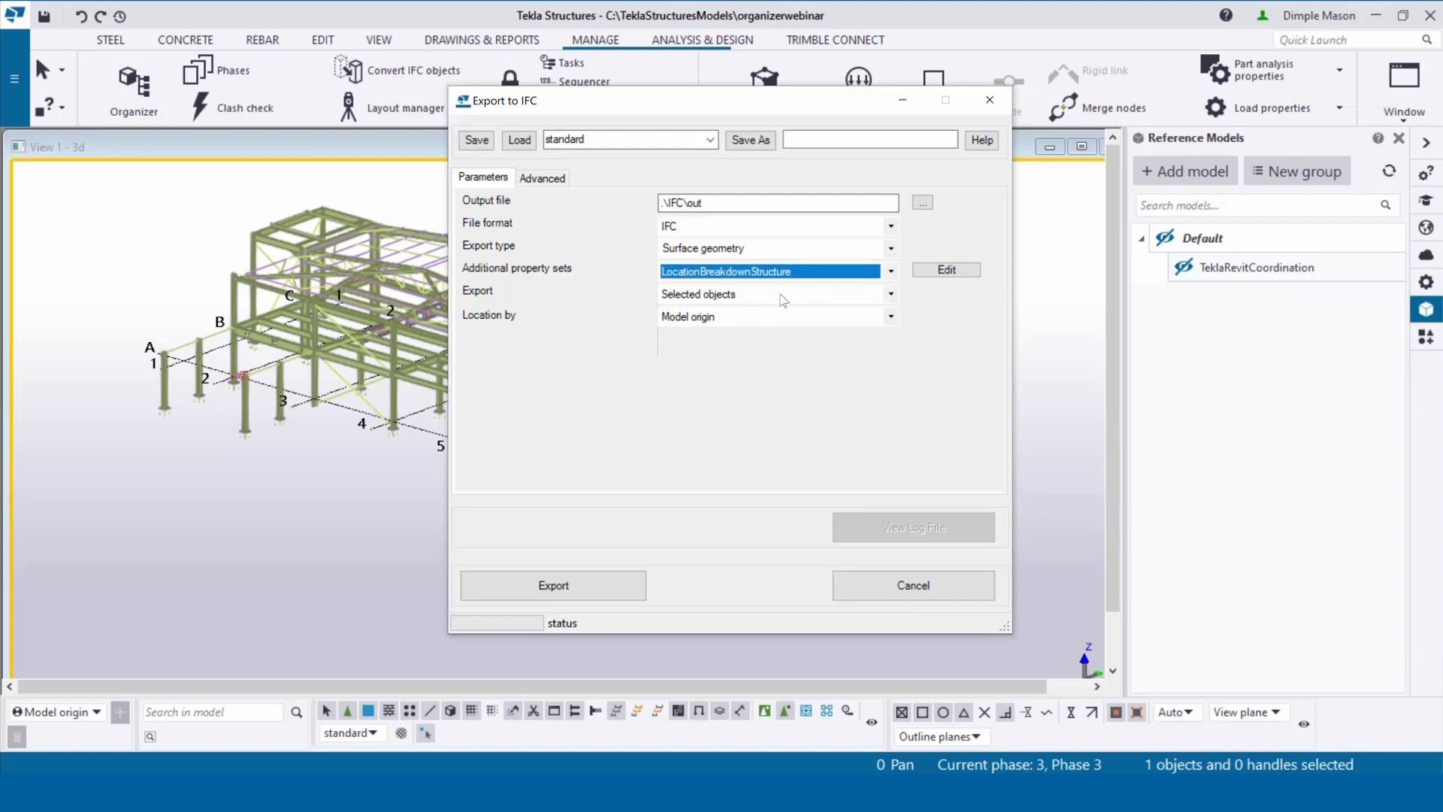
# Step: Apply the LocationBreakdownStructure property set to IfcBeam, IfcColumn and IfcPlate entities
pyautogui.click(966, 270)
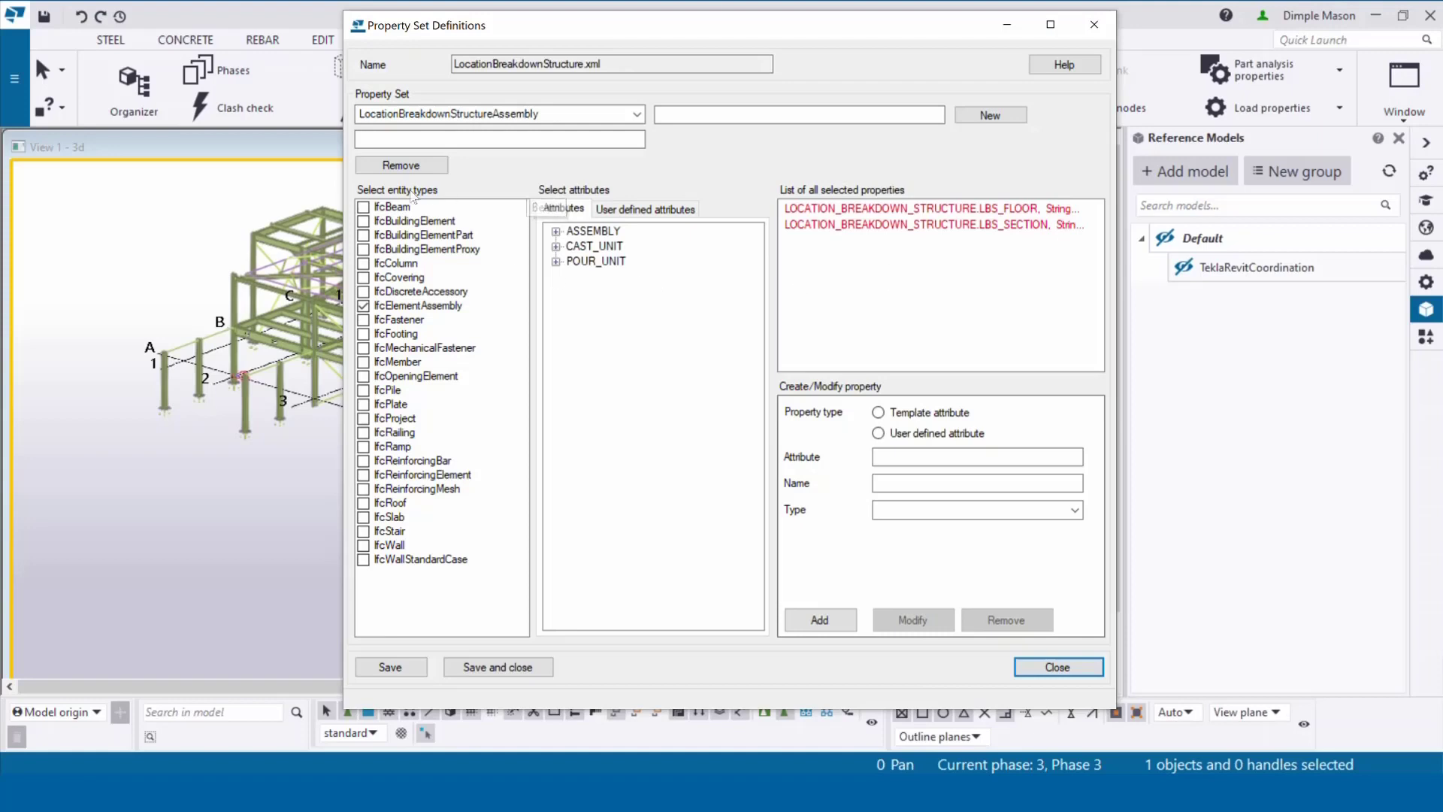
pyautogui.click(363, 209)
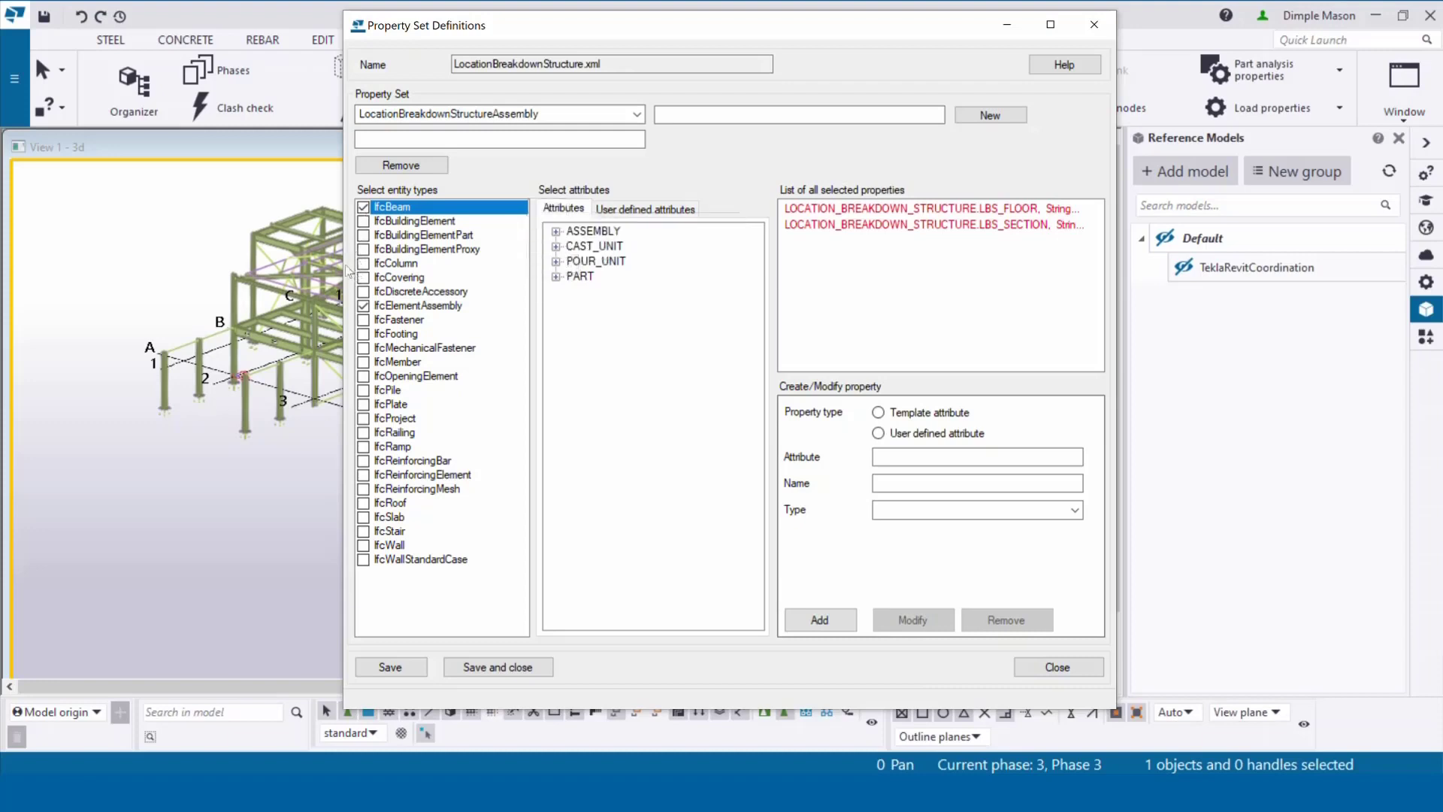
pyautogui.click(364, 263)
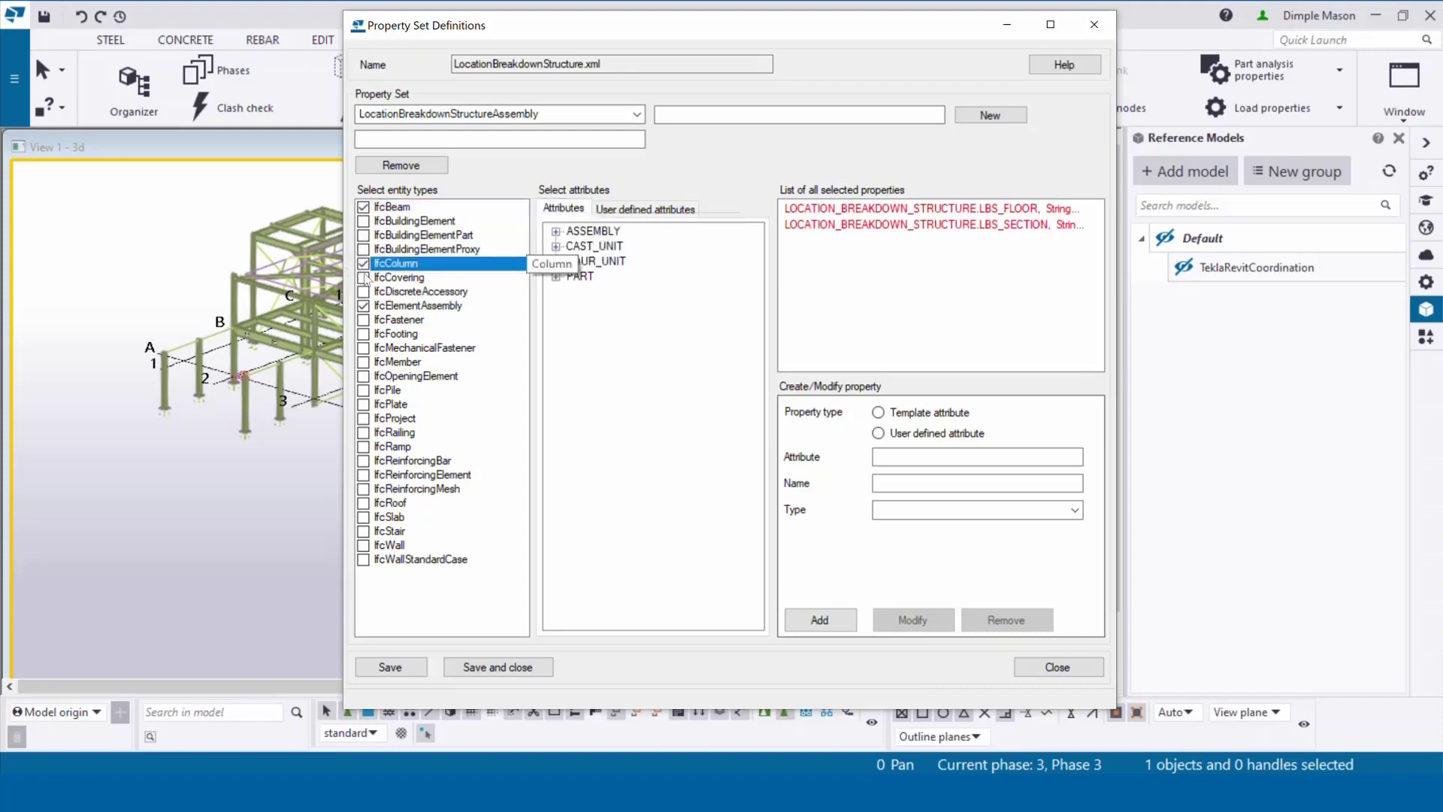
pyautogui.click(364, 406)
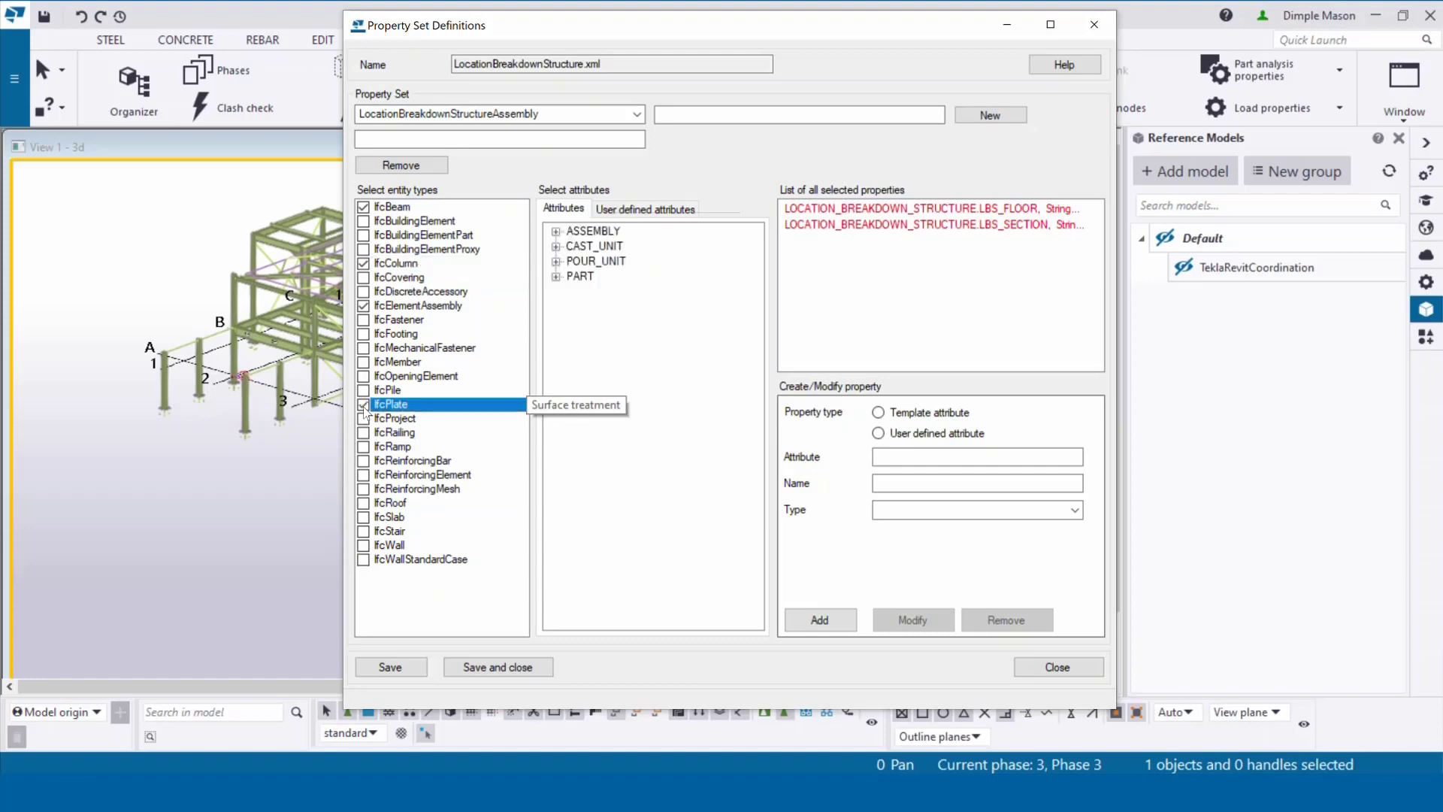
# Step: Add a user-defined Uniclass attribute named Uniclass, type String, to the property set and save
pyautogui.click(941, 455)
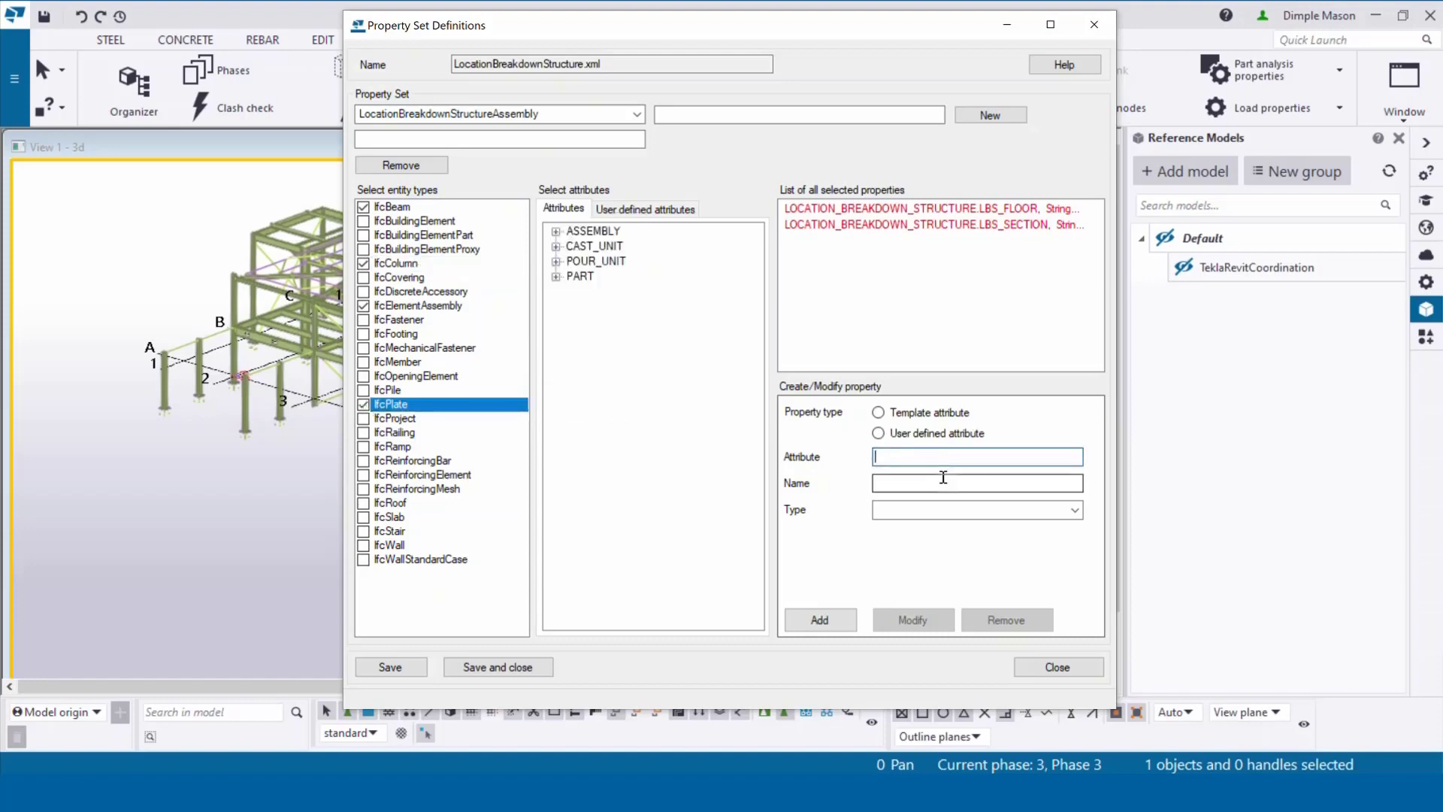
pyautogui.write('Uniclass')
pyautogui.moveTo(938, 460); pyautogui.dragTo(820, 467)
pyautogui.hotkey('ctrl', 'c')
pyautogui.click(910, 485)
pyautogui.hotkey('ctrl', 'v')
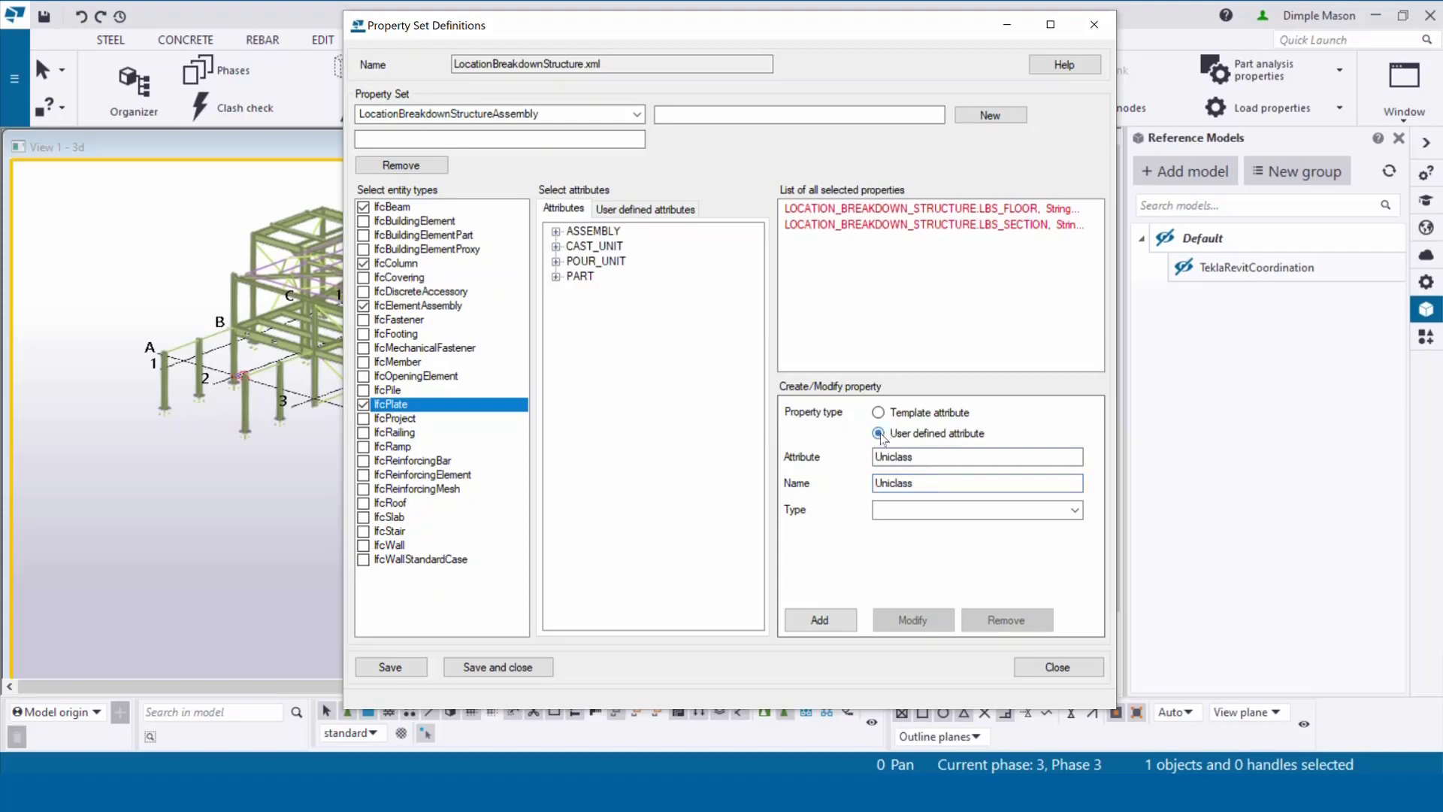
pyautogui.click(902, 510)
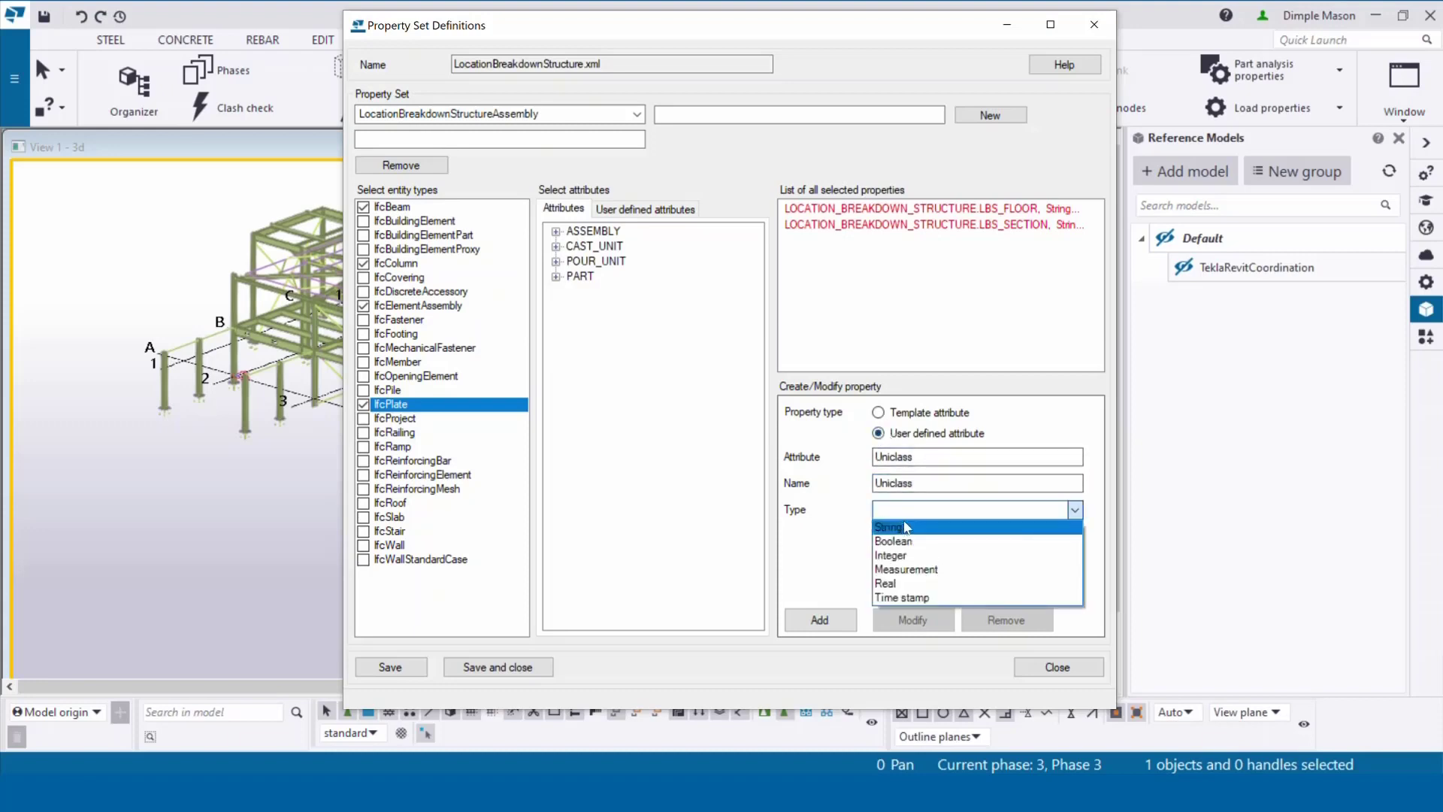
pyautogui.click(901, 528)
pyautogui.click(801, 620)
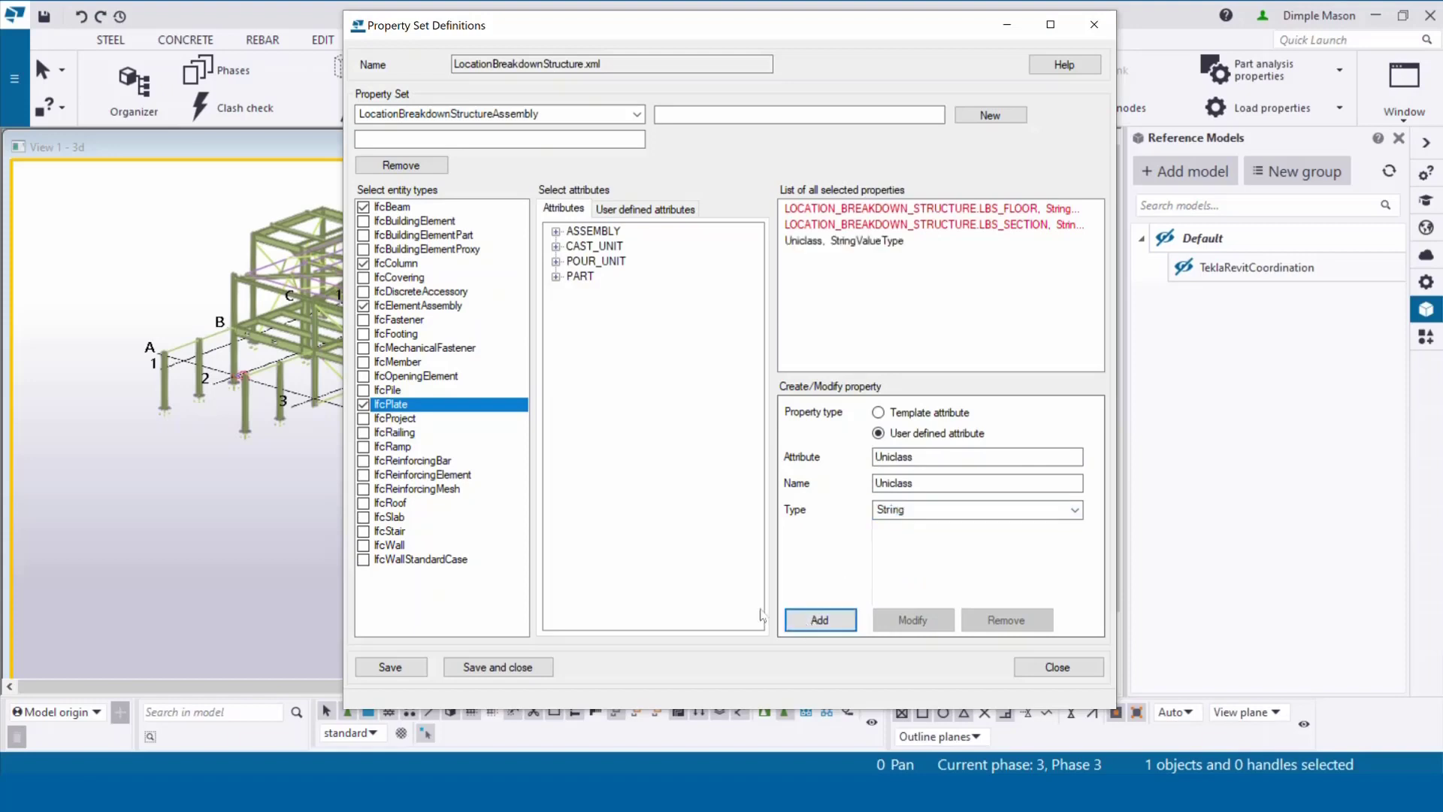
pyautogui.click(486, 669)
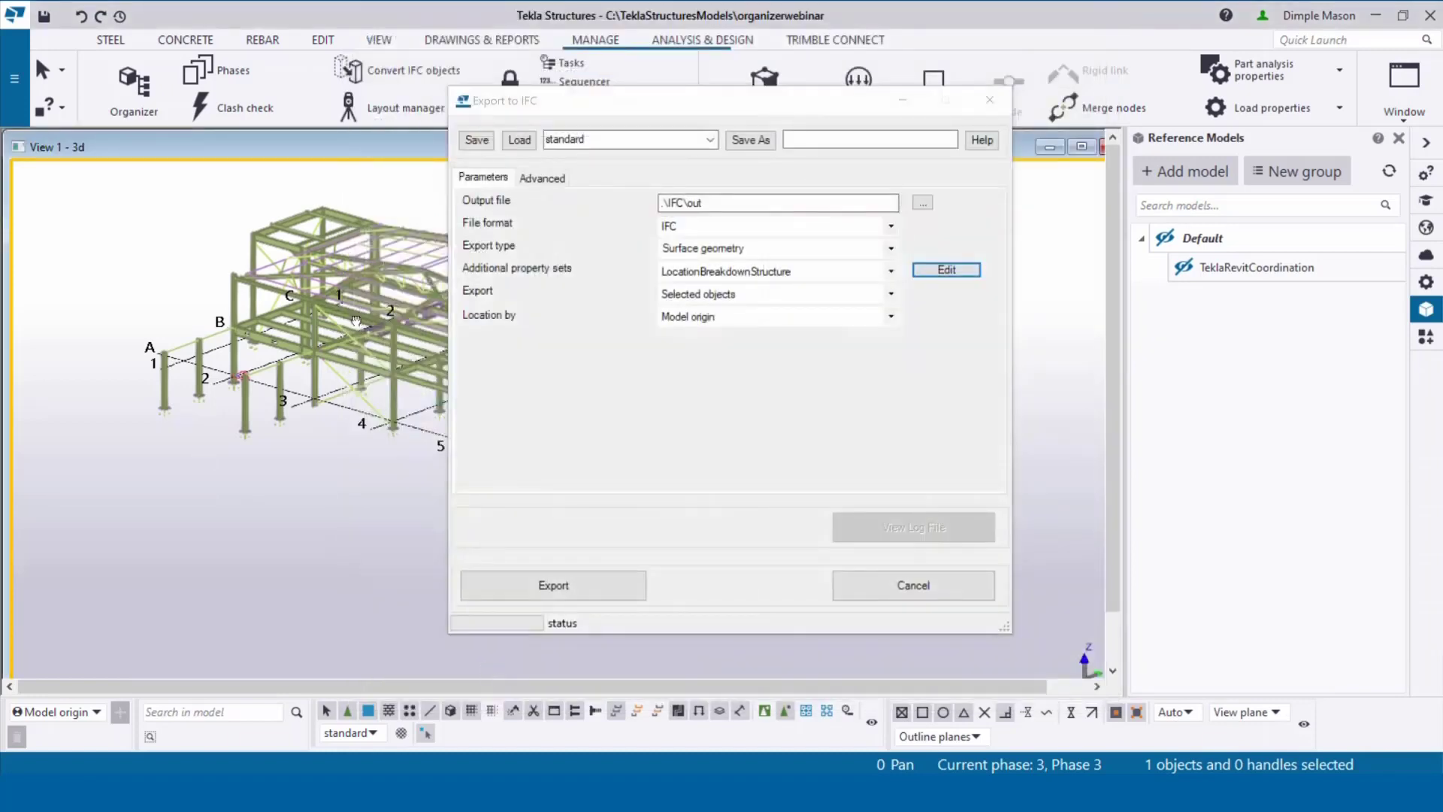
# Step: Window-select the 135 platform objects in the model
pyautogui.moveTo(365, 325); pyautogui.dragTo(192, 308, button='middle')
pyautogui.scroll(-1, 192, 308)
pyautogui.moveTo(347, 440); pyautogui.dragTo(250, 335)
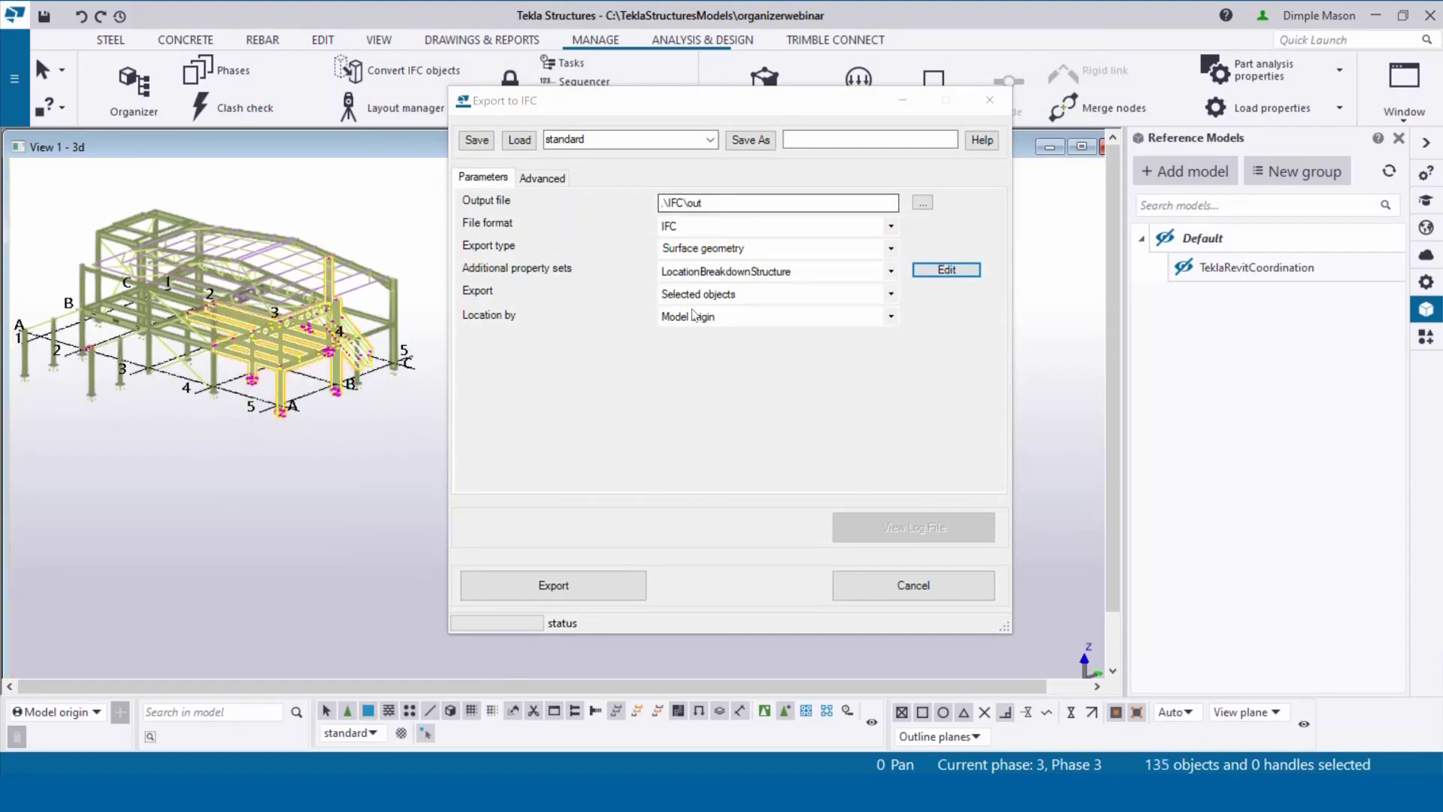
# Step: Export the selection to IFC and open the model folder in File Explorer
pyautogui.click(548, 586)
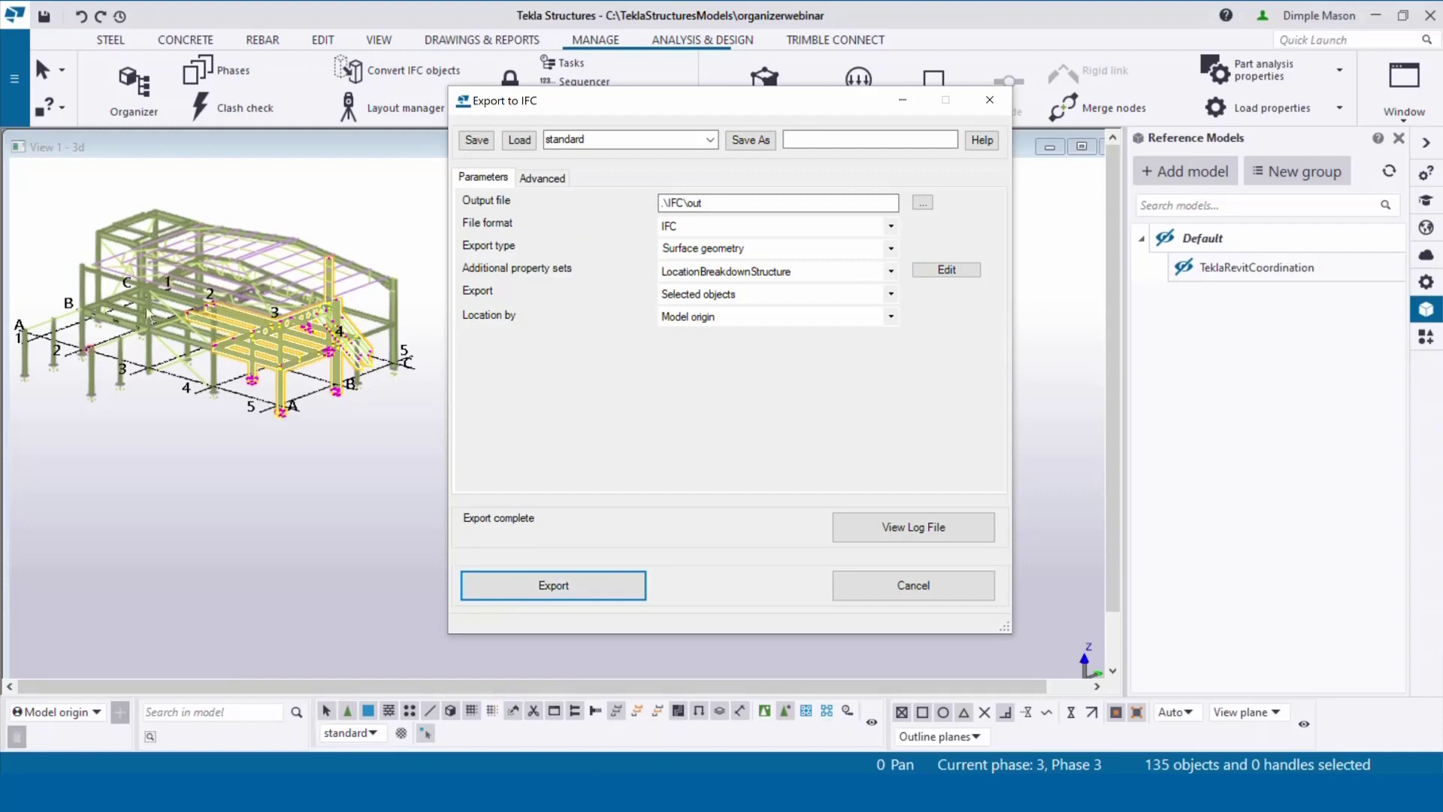
pyautogui.click(15, 78)
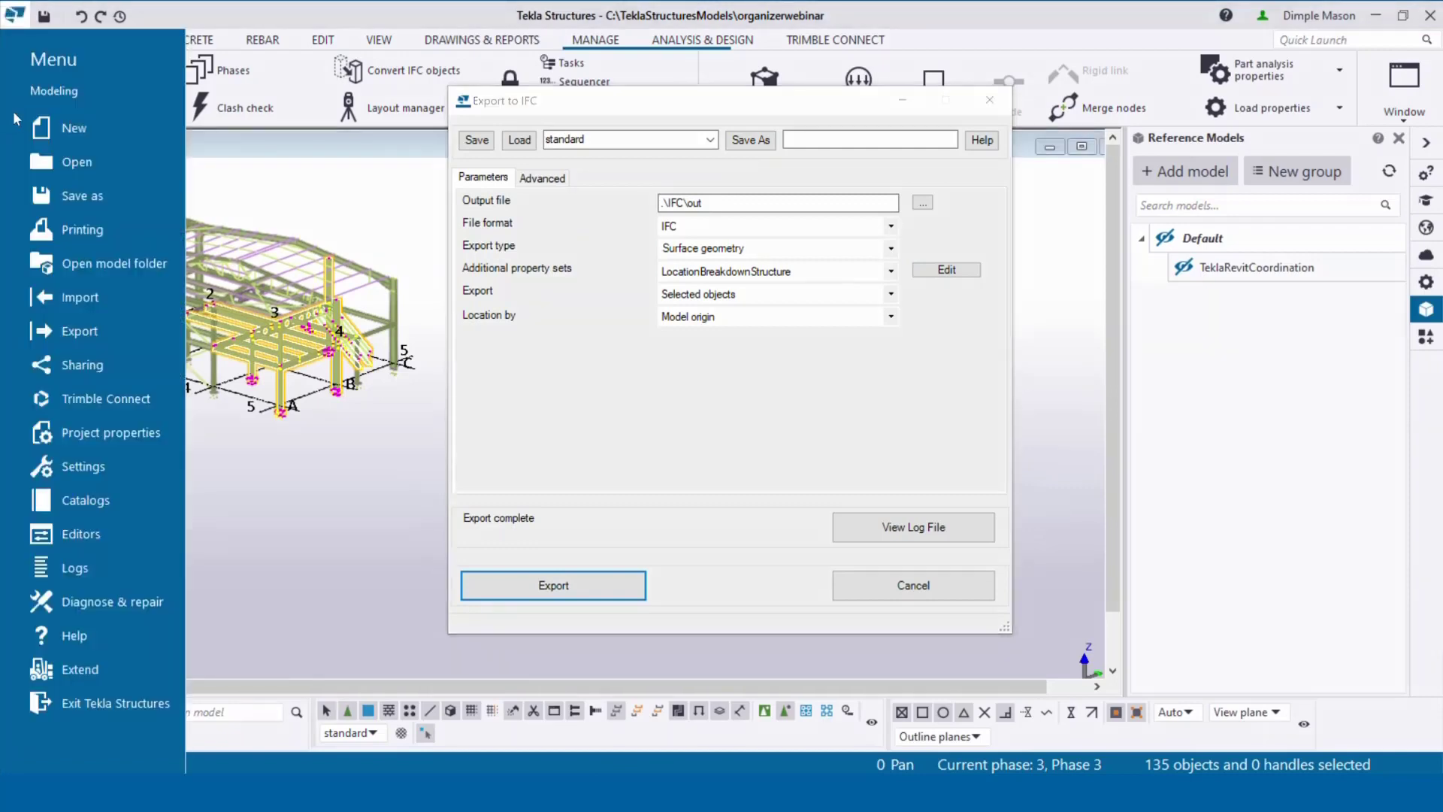
pyautogui.click(111, 265)
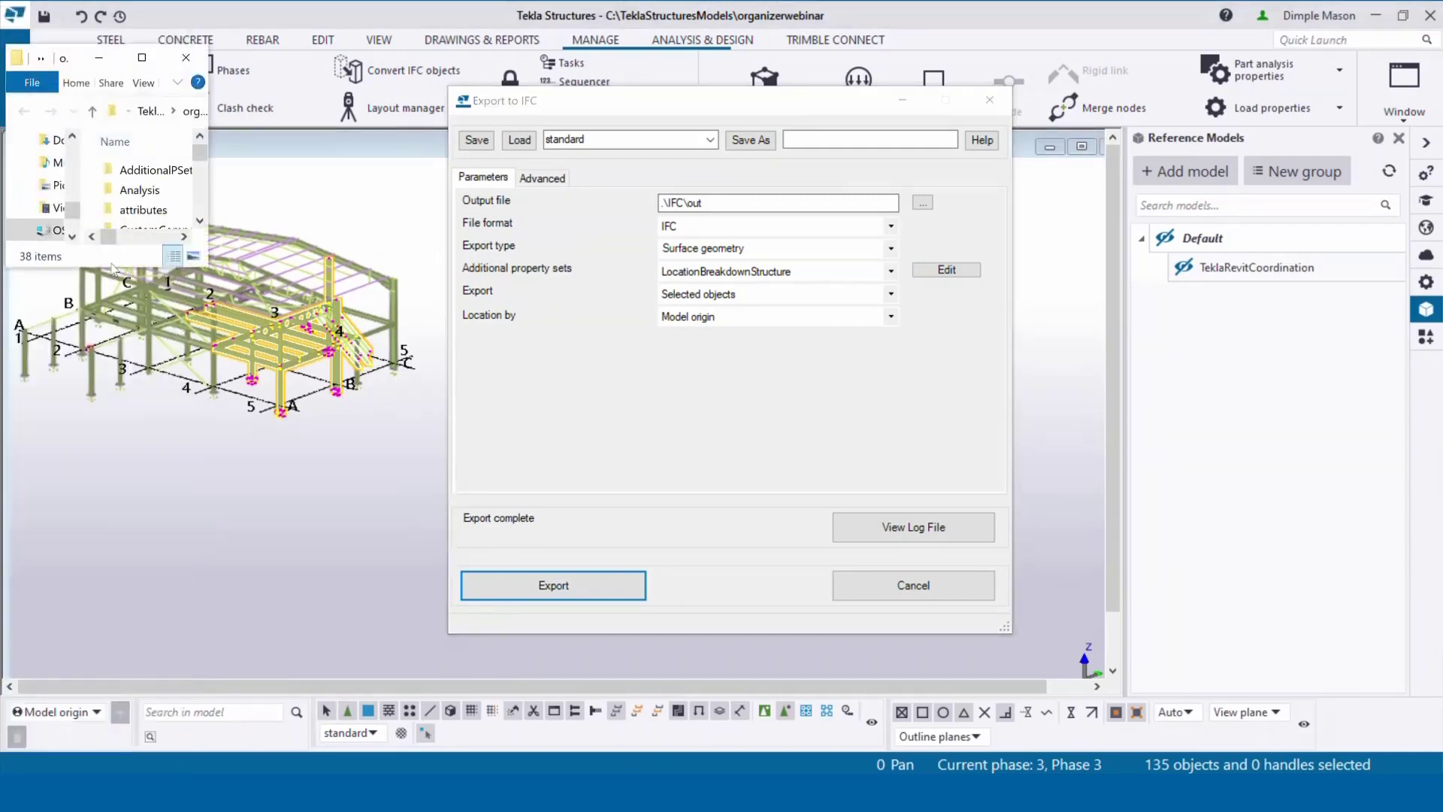
# Step: Enlarge the folder window, enter the IFC folder, and open the out file with Trimble Connect
pyautogui.moveTo(208, 266); pyautogui.dragTo(756, 266)
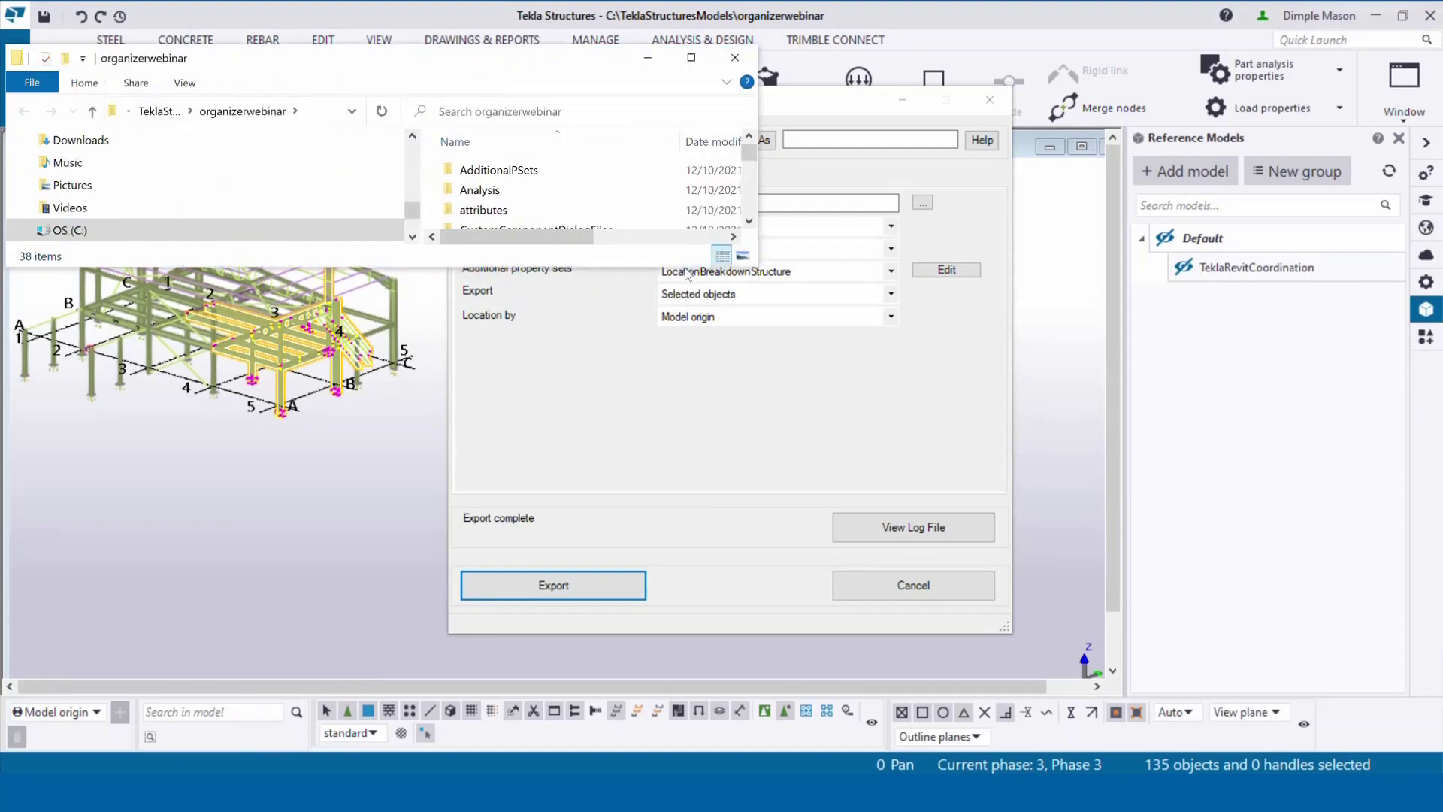
pyautogui.moveTo(688, 267); pyautogui.dragTo(661, 568)
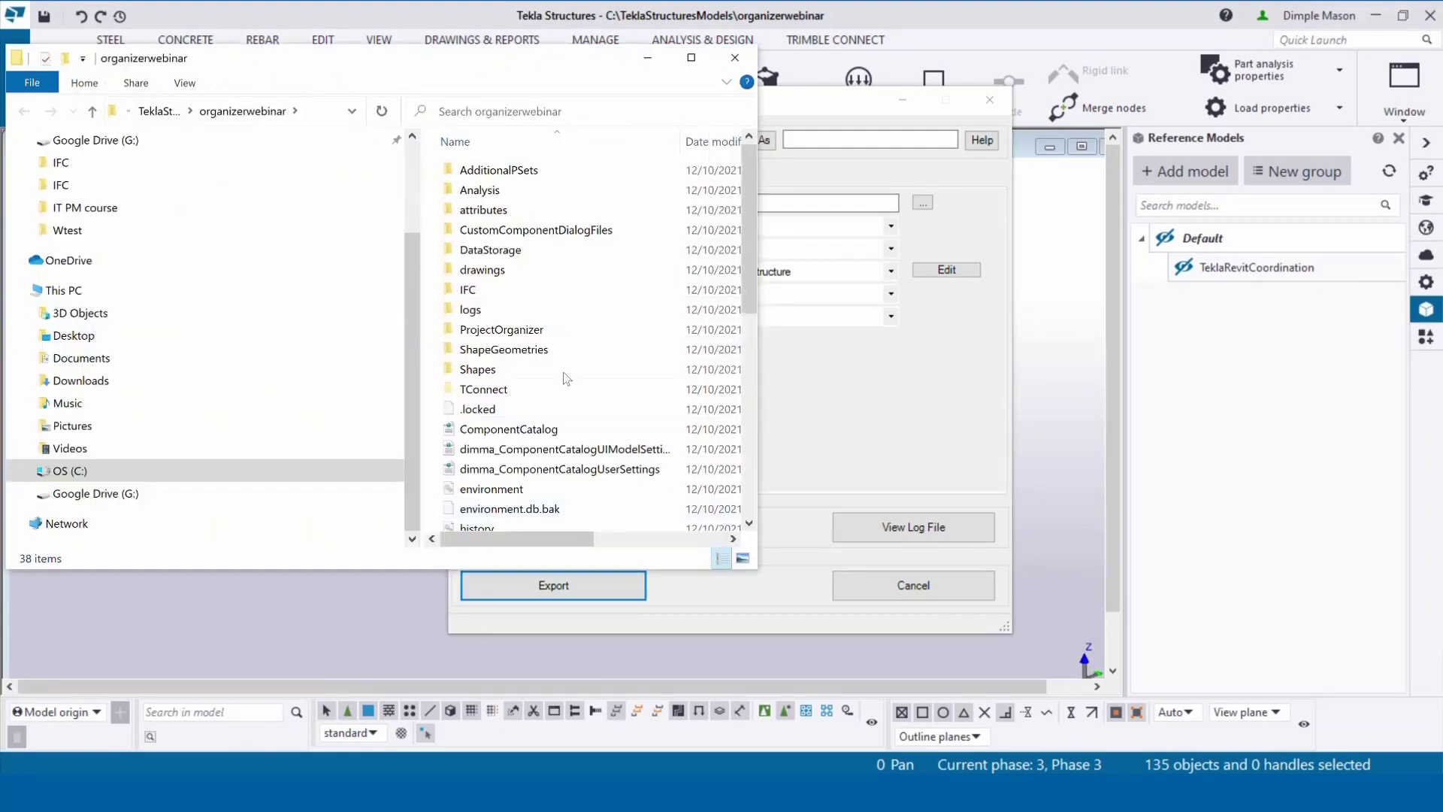
pyautogui.doubleClick(552, 291)
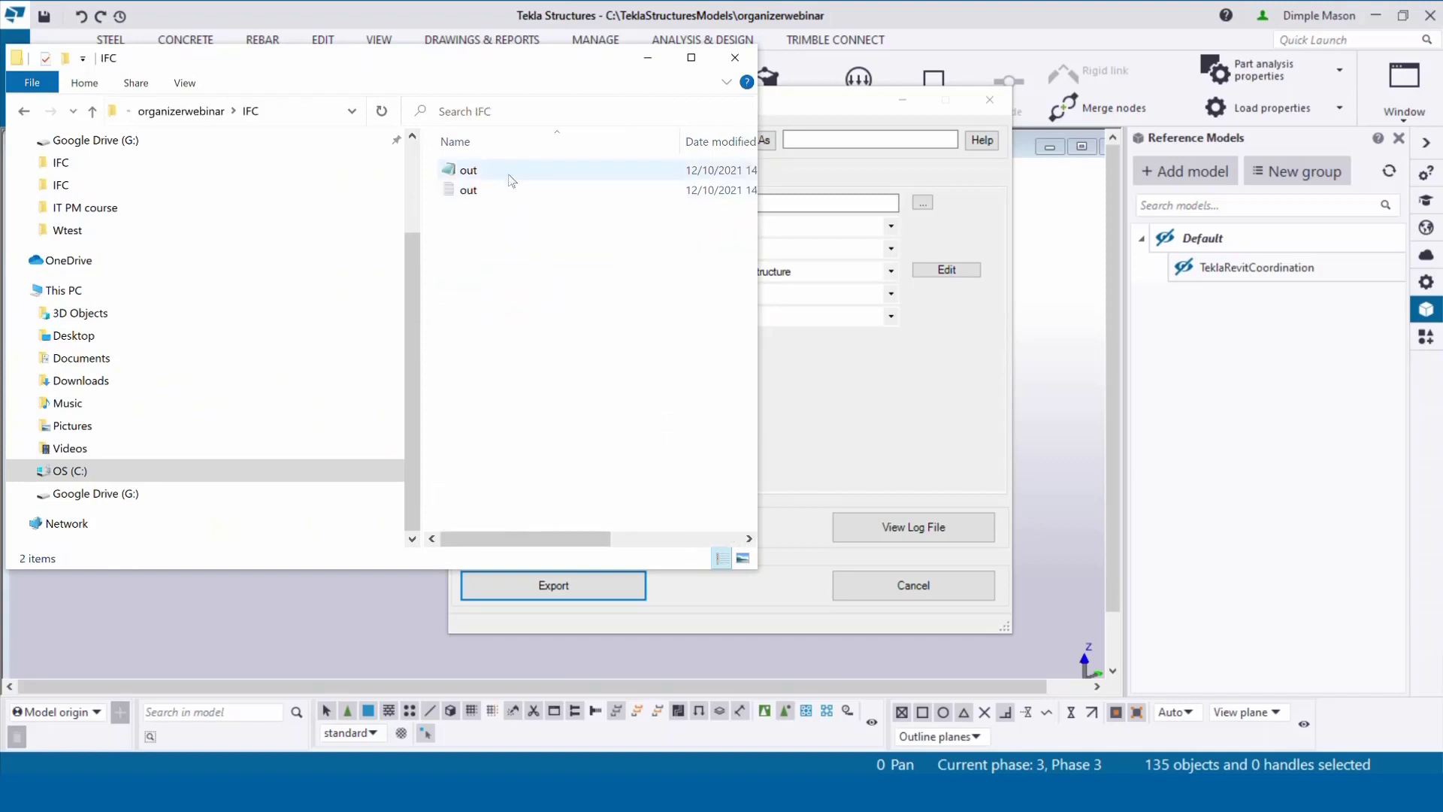
pyautogui.rightClick(480, 172)
pyautogui.moveTo(557, 309)
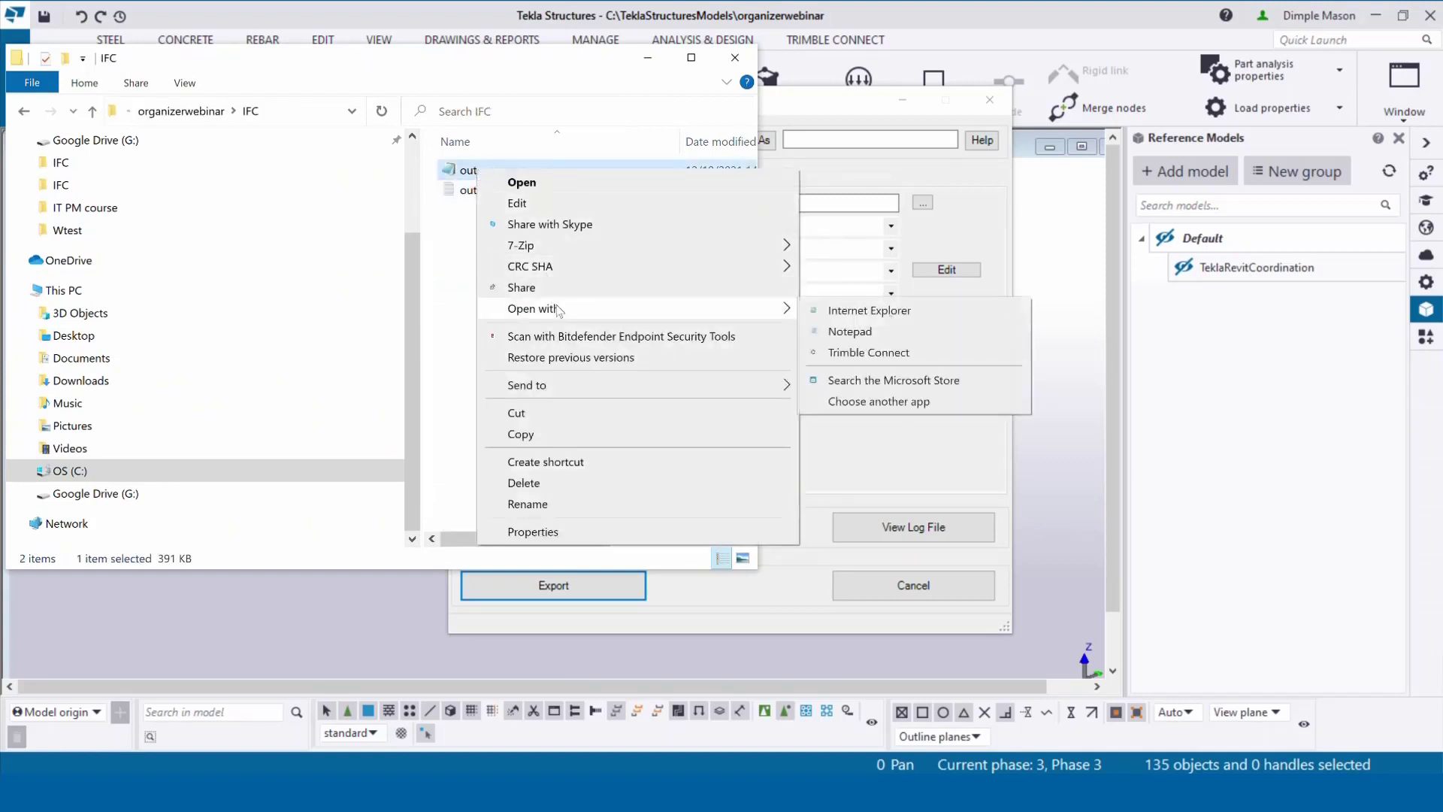
pyautogui.click(868, 351)
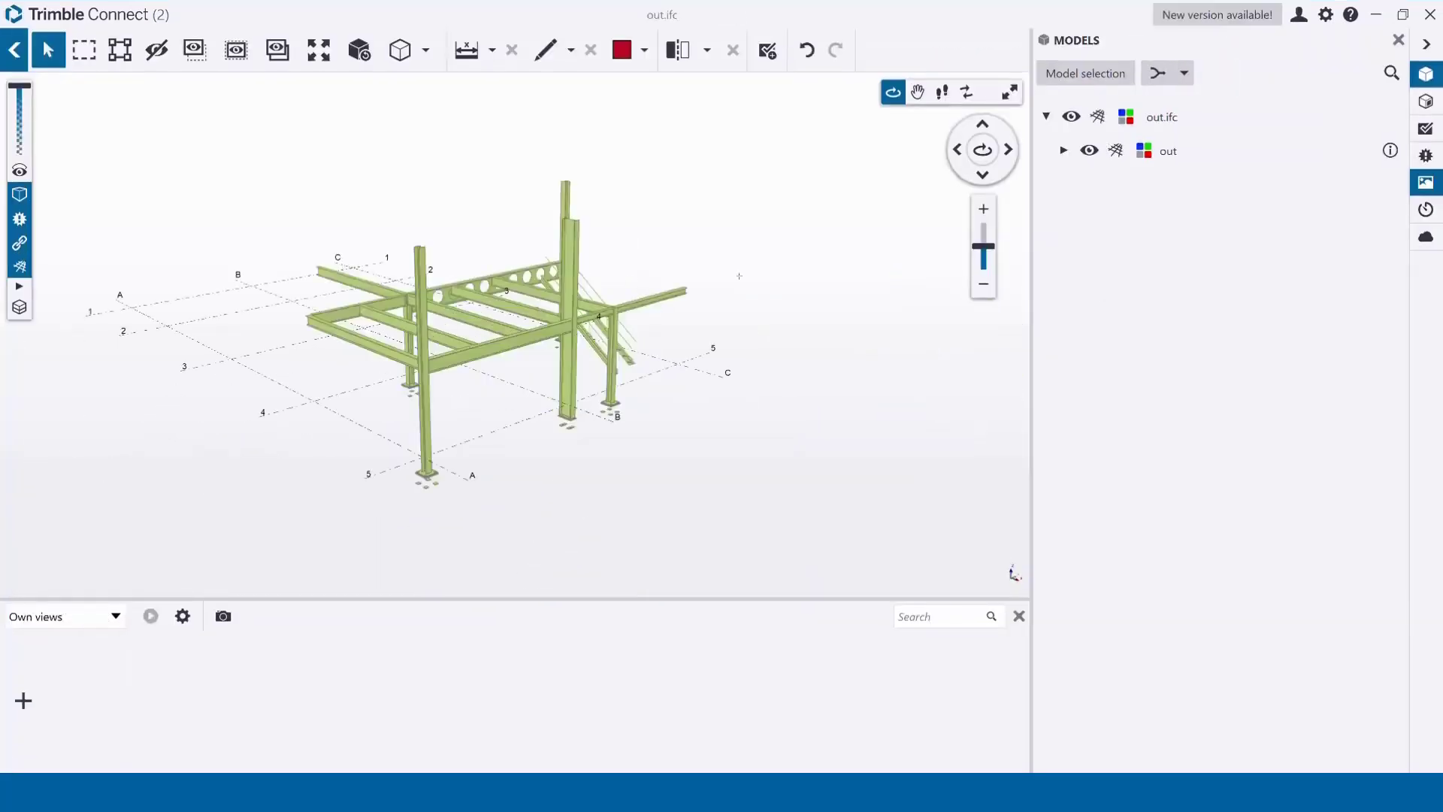
# Step: Select the tall column and check its properties show Uniclass Ss_20_20_75_80 and LBS_SECTION Section 1
pyautogui.moveTo(568, 262); pyautogui.dragTo(571, 267)
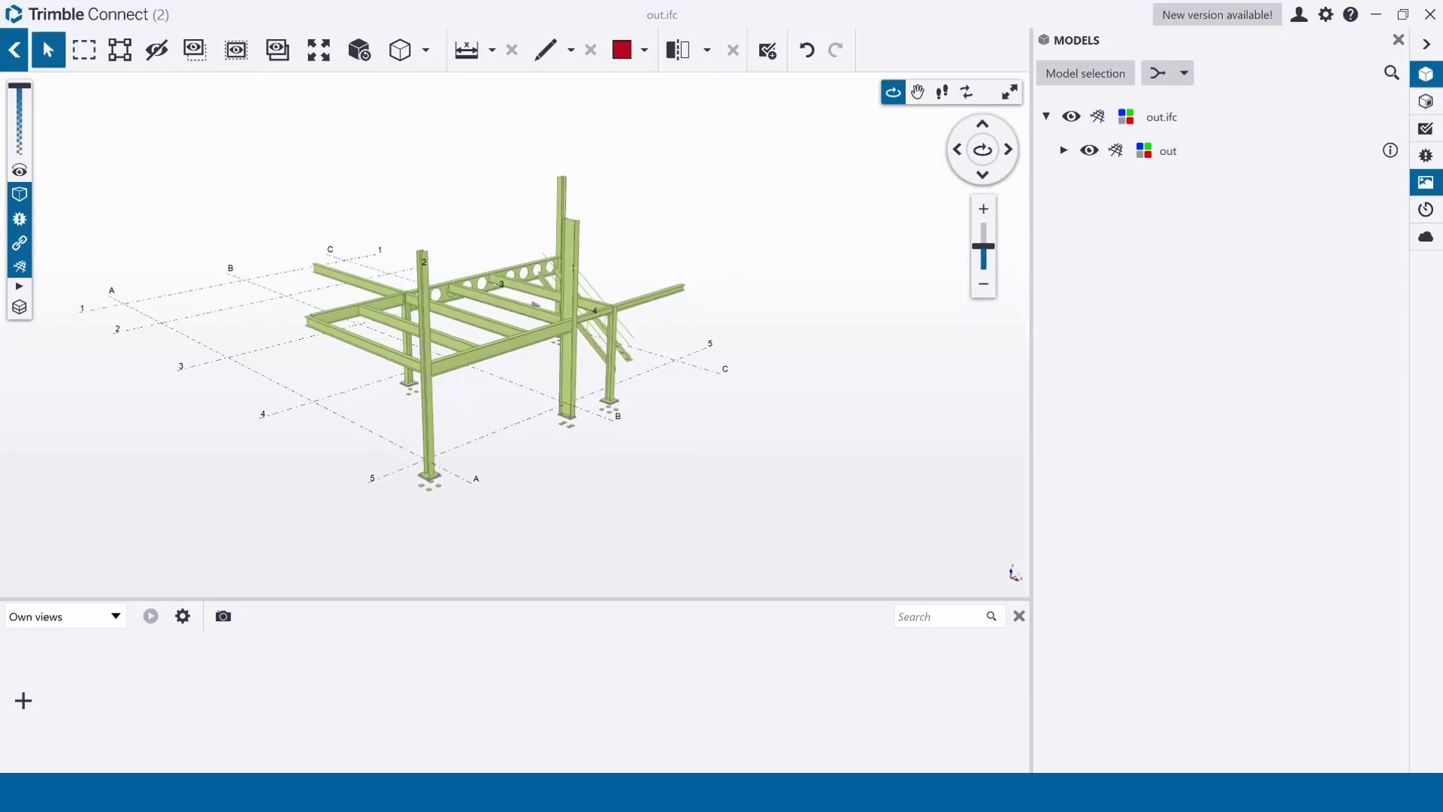
pyautogui.doubleClick(575, 269)
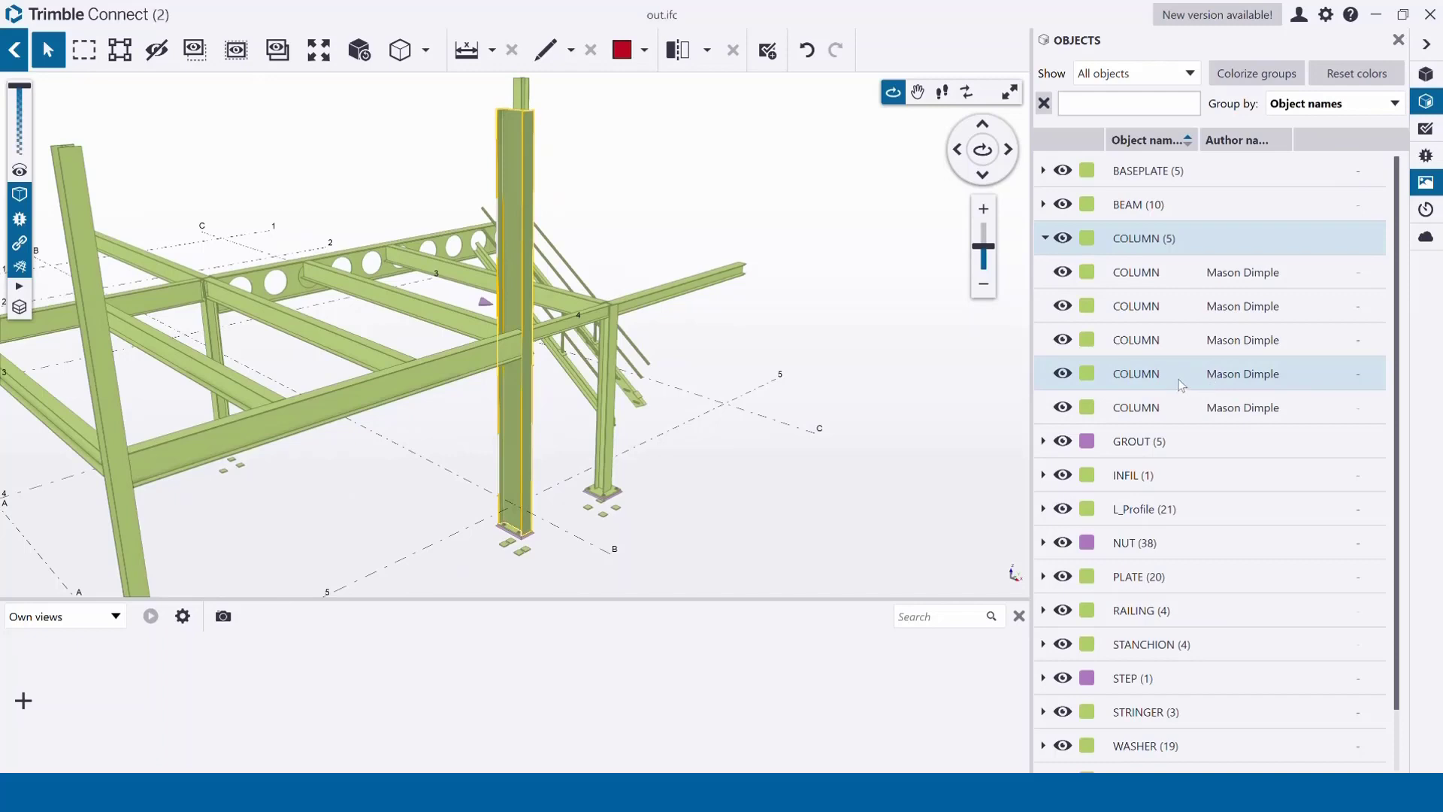
pyautogui.doubleClick(1181, 380)
pyautogui.scroll(-10, 1179, 376)
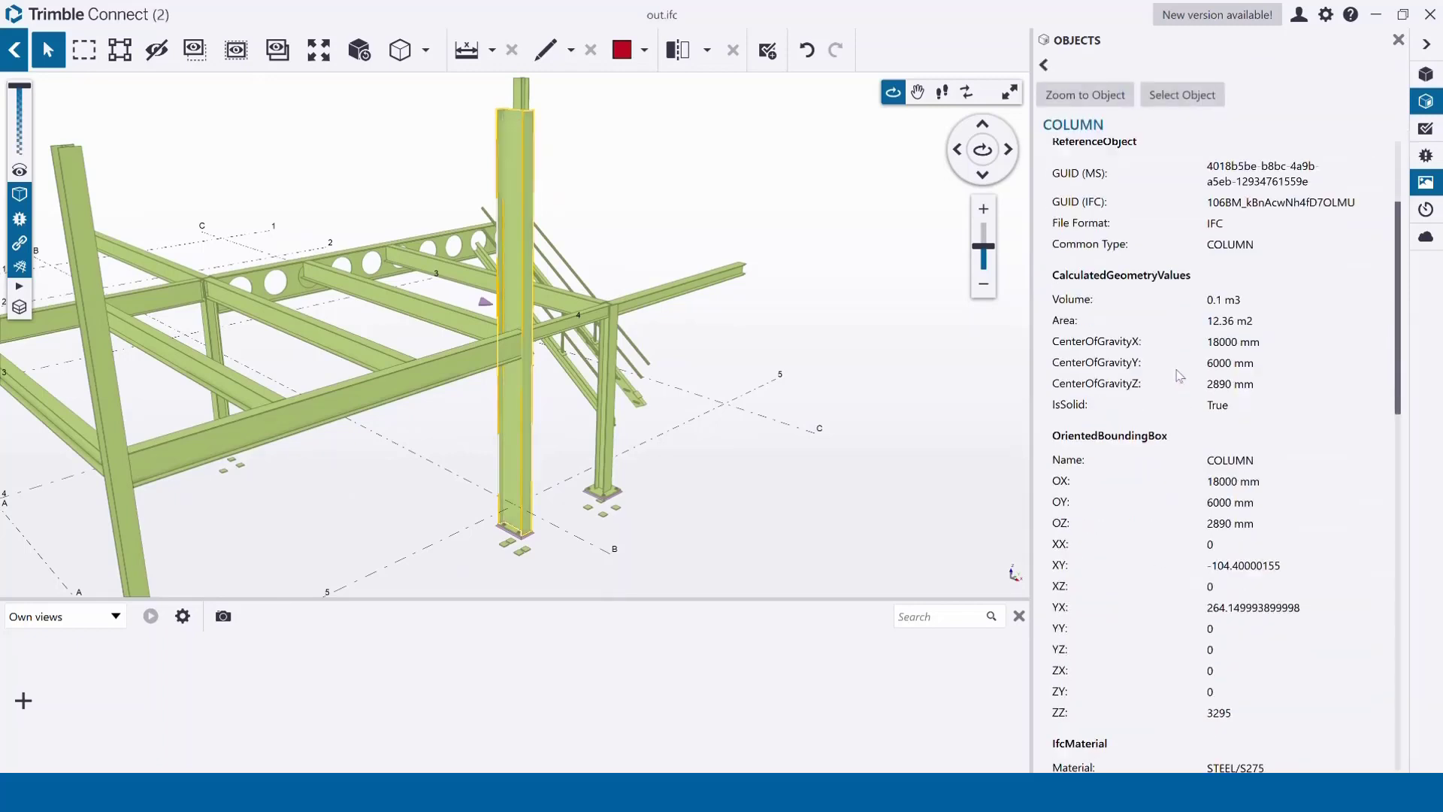
pyautogui.scroll(-10, 1180, 375)
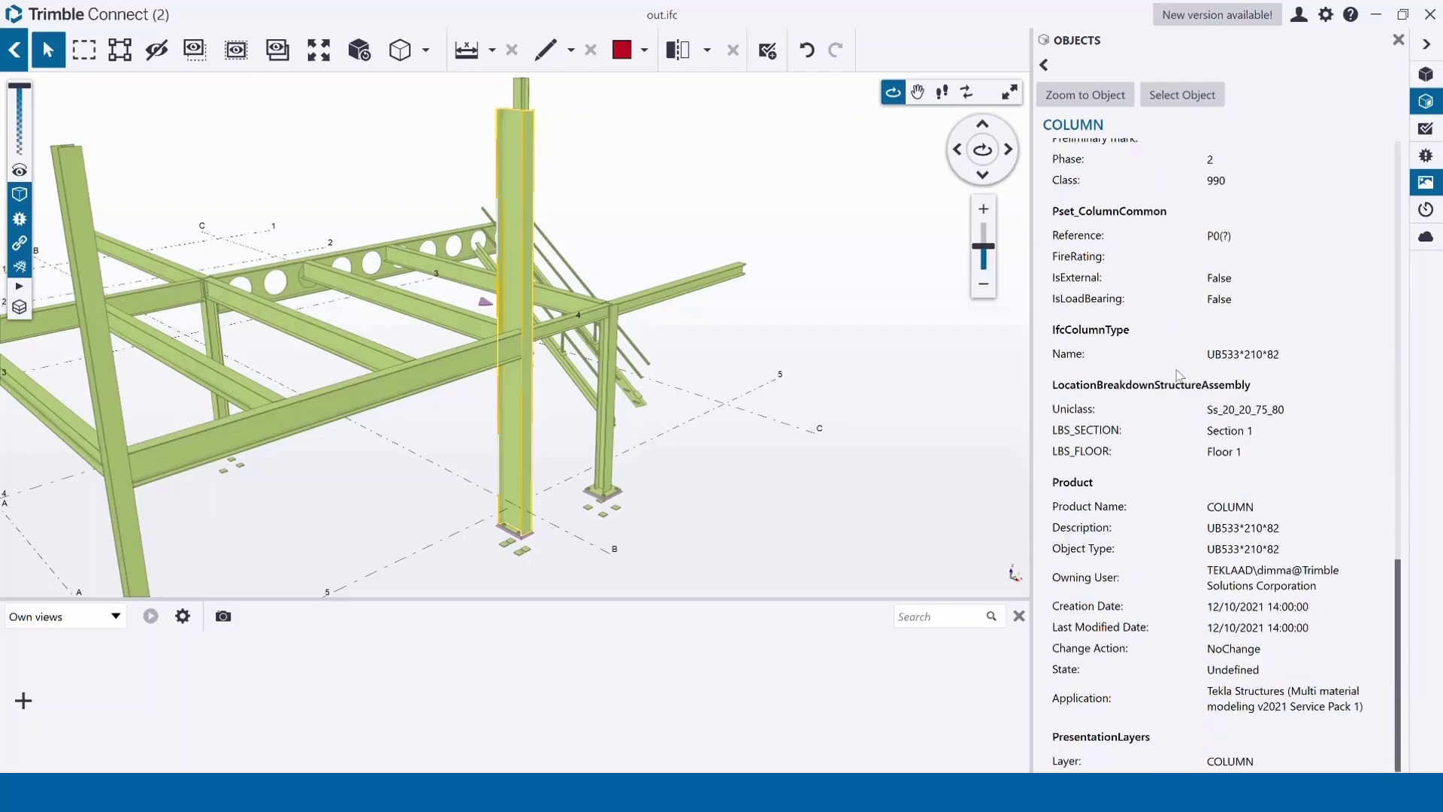
pyautogui.doubleClick(1293, 412)
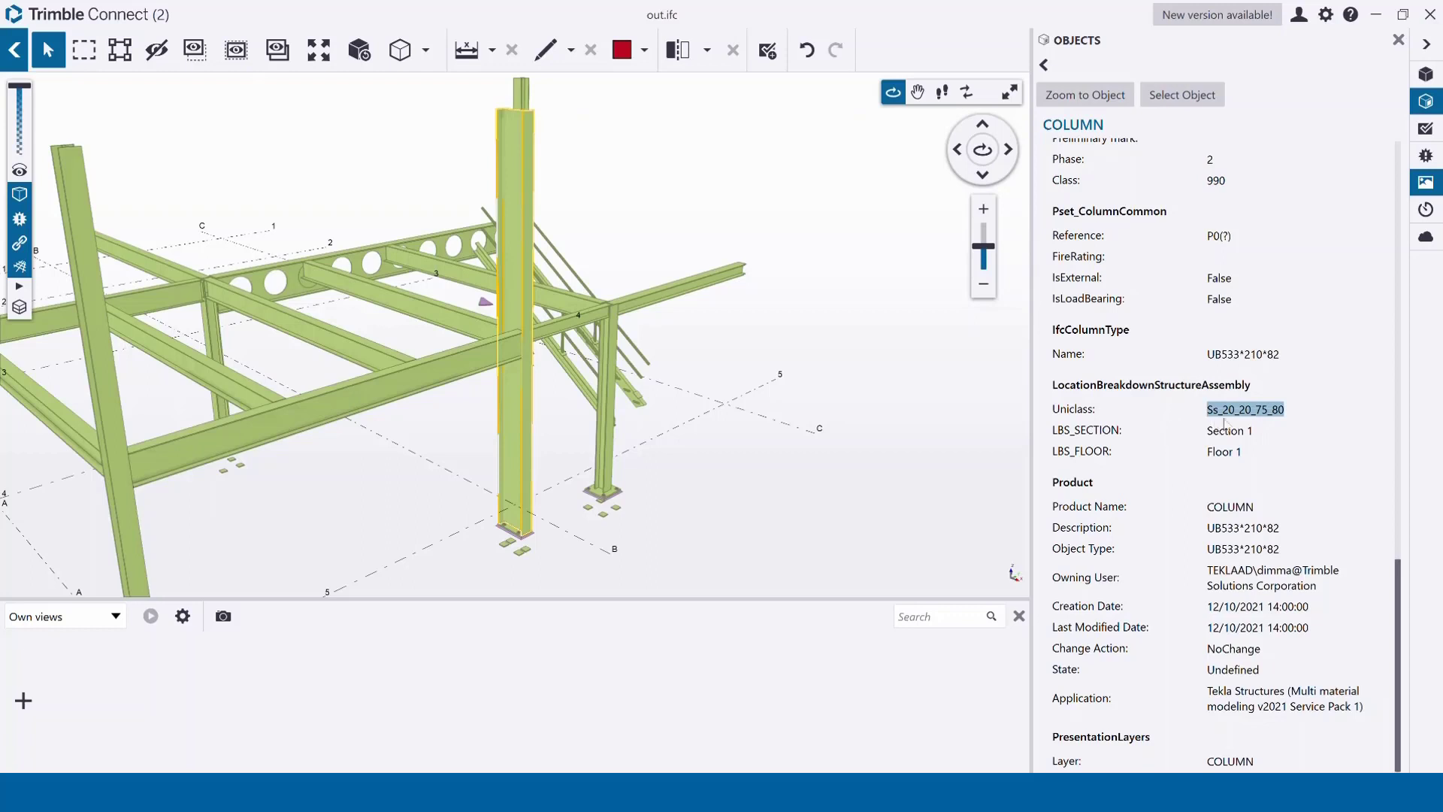
pyautogui.tripleClick(1249, 432)
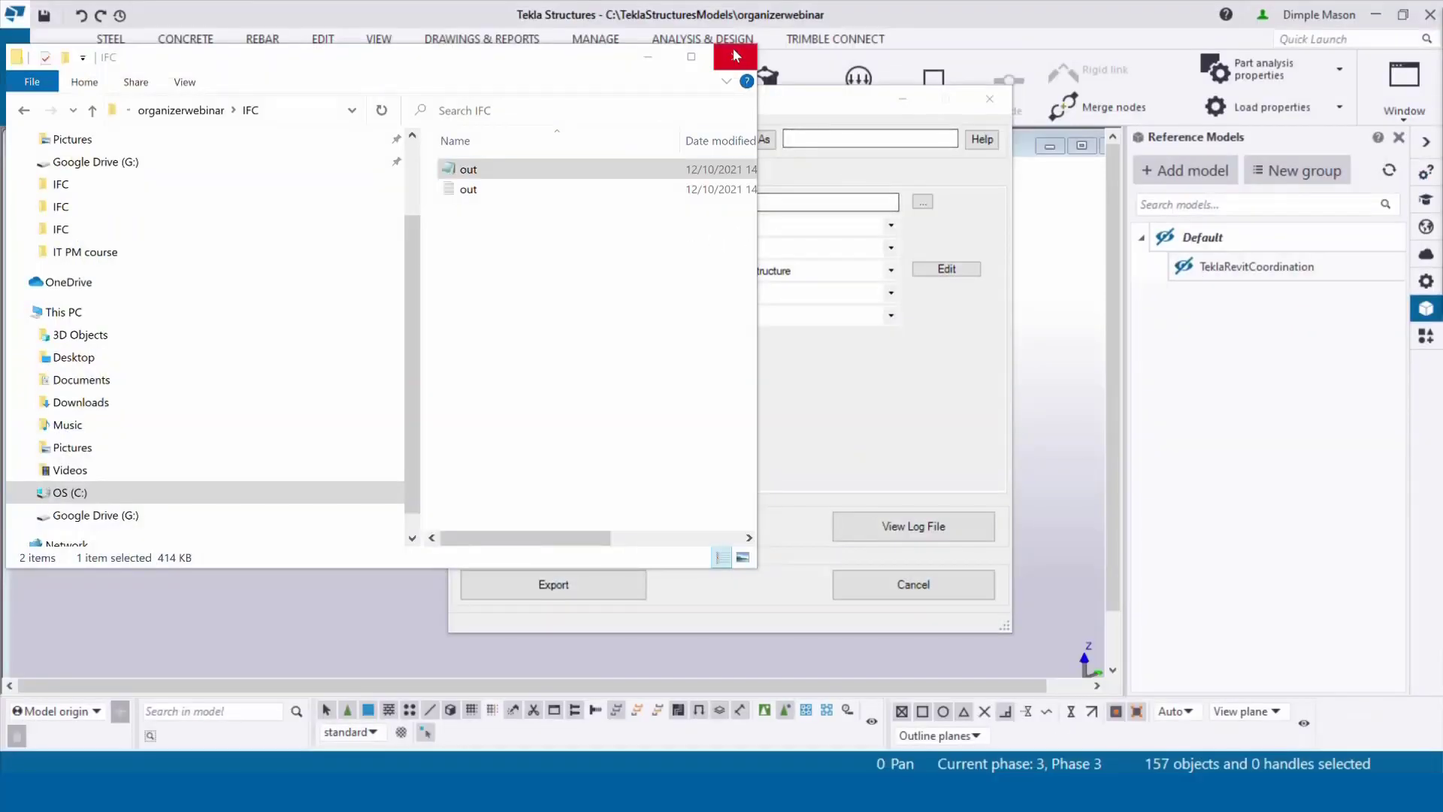
# Step: Close File Explorer and the Export to IFC dialog, then recentre the model in the 3D view
pyautogui.click(736, 56)
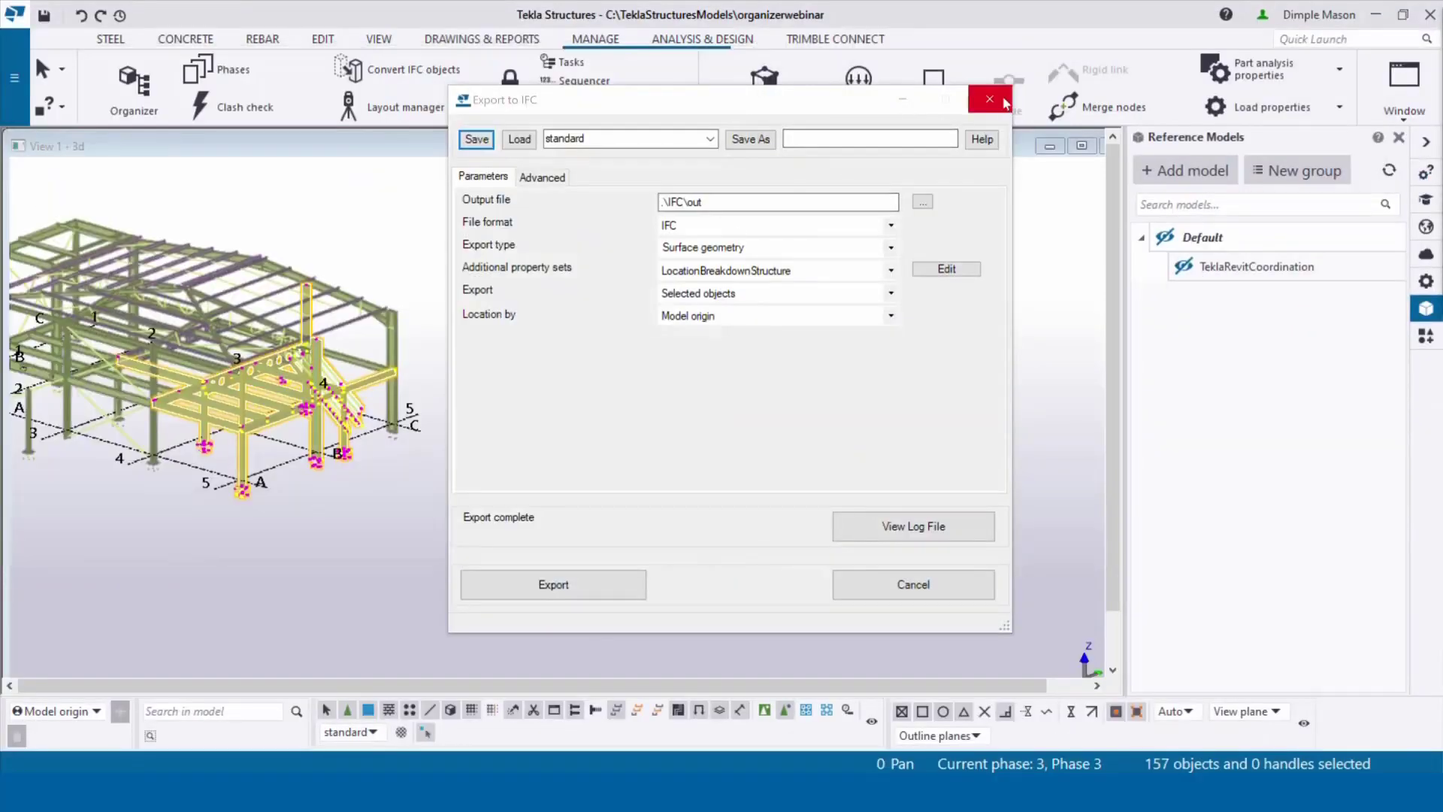
pyautogui.click(1000, 95)
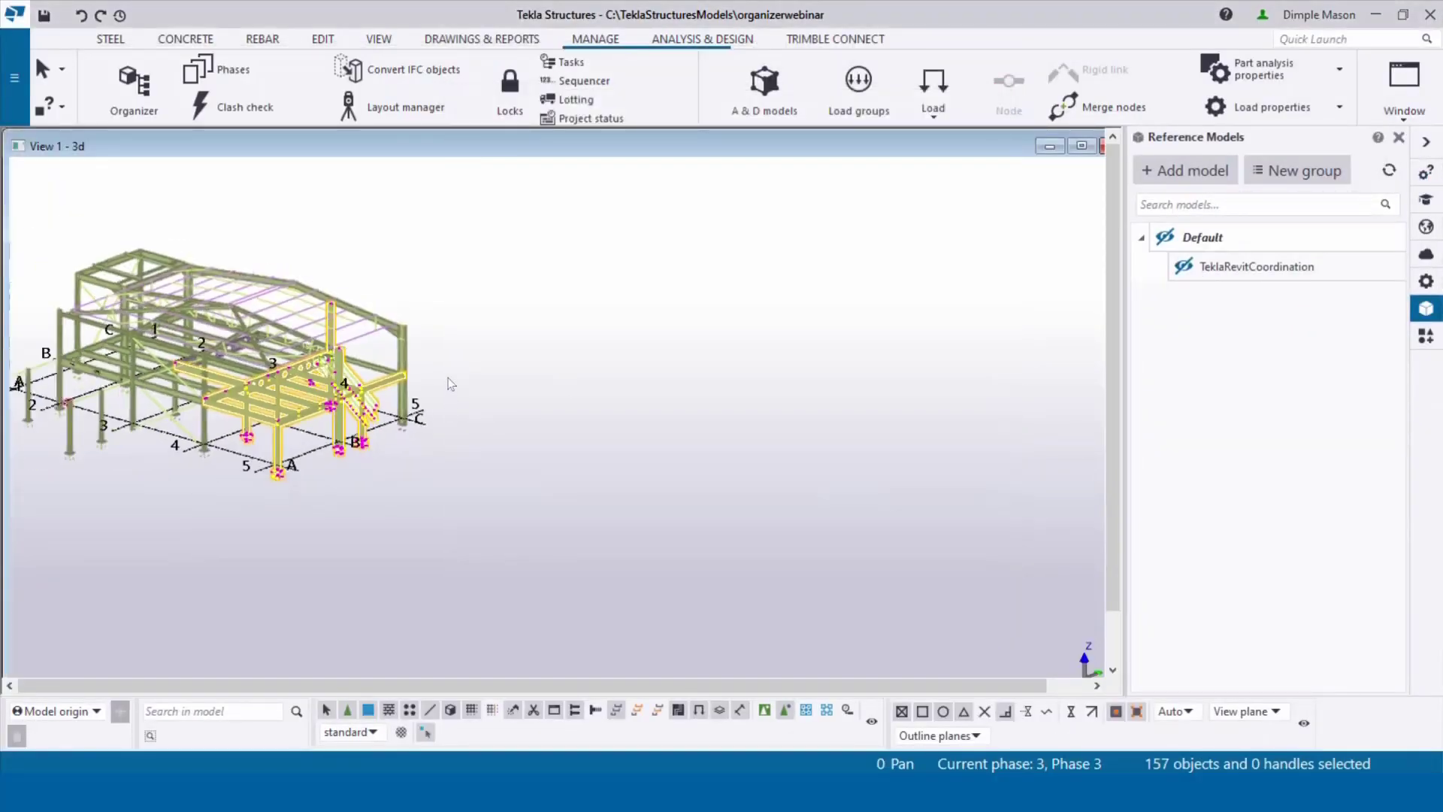
pyautogui.moveTo(449, 384); pyautogui.dragTo(782, 371, button='middle')
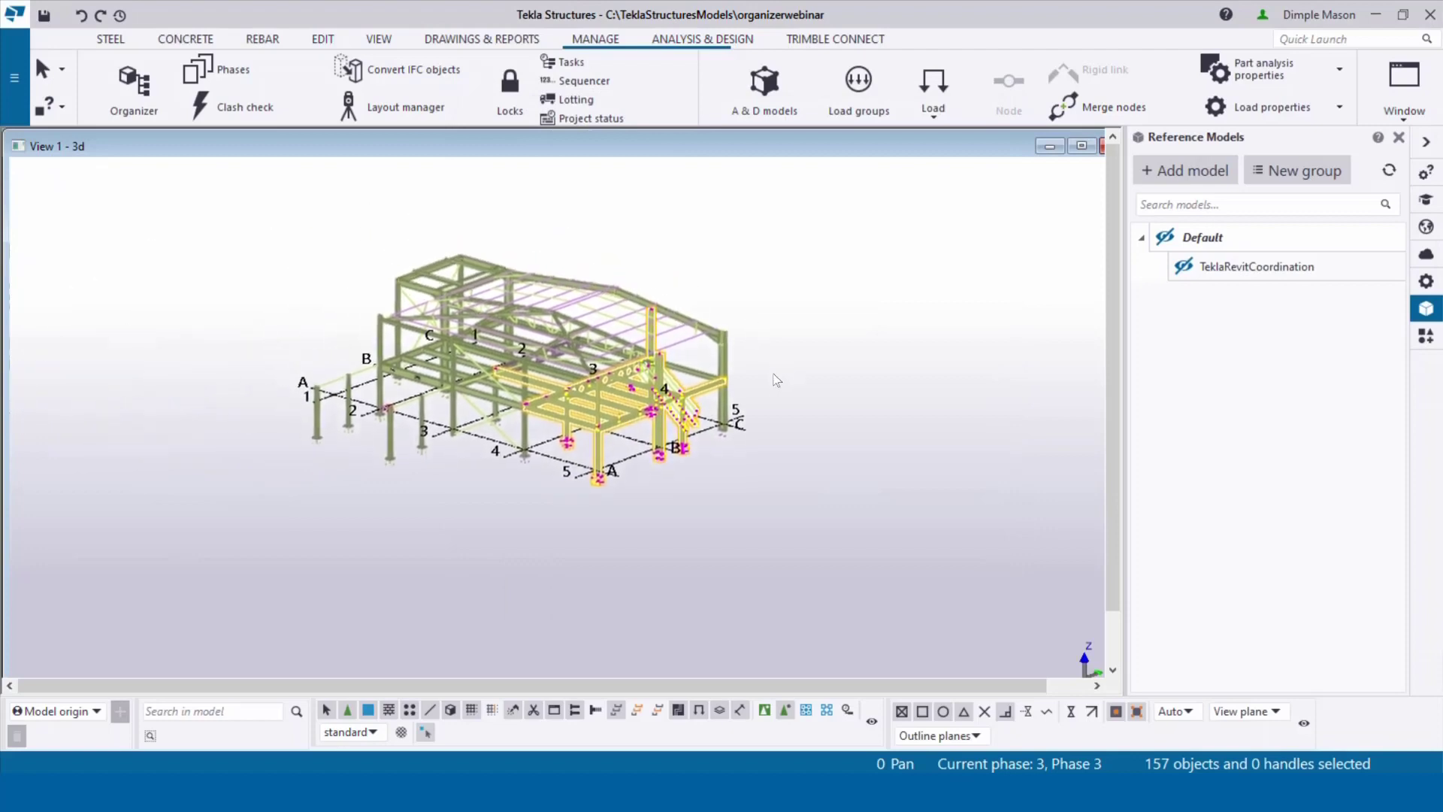